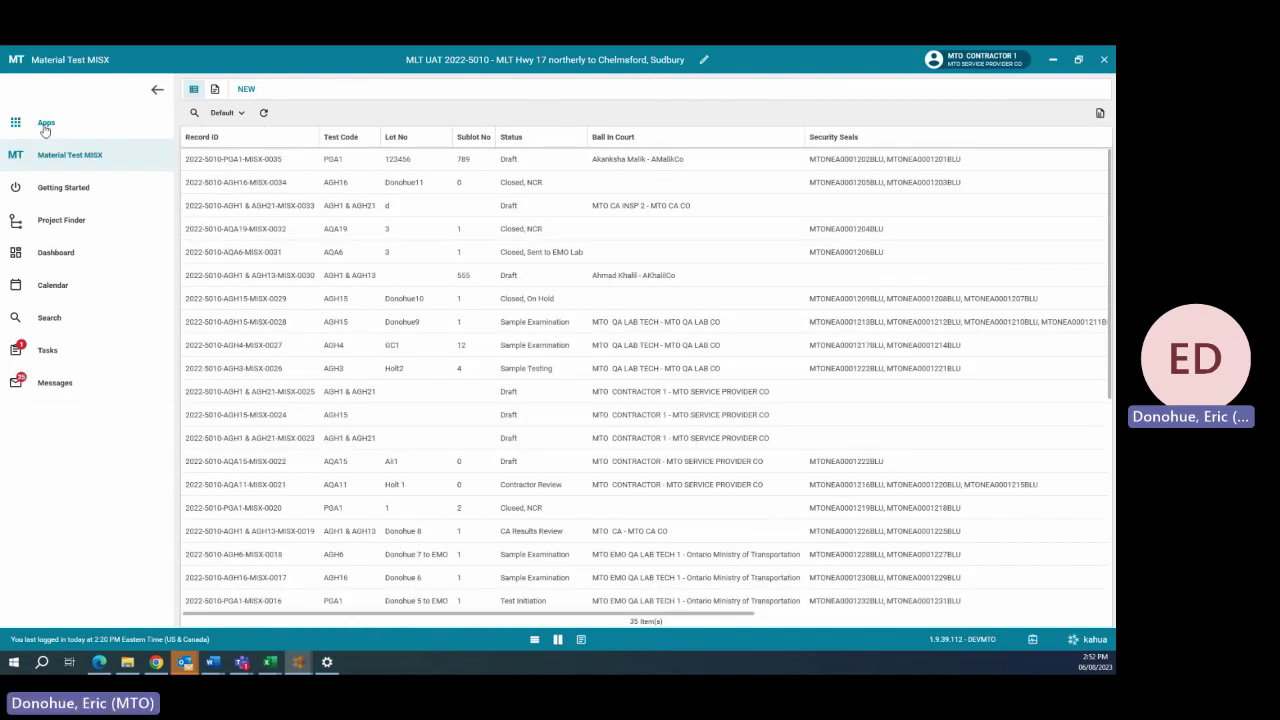
Step: Open the Material Test MISX app and start a new record, showing only its form
left_click(46, 124)
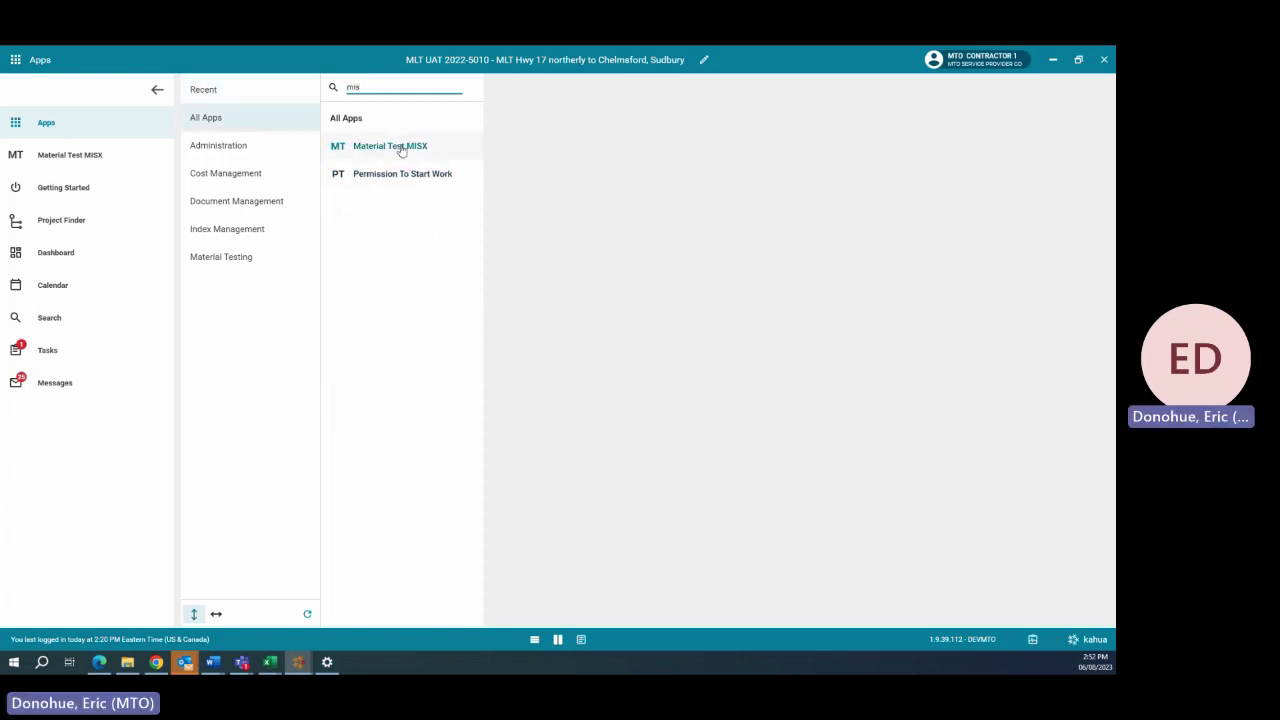
left_click(401, 150)
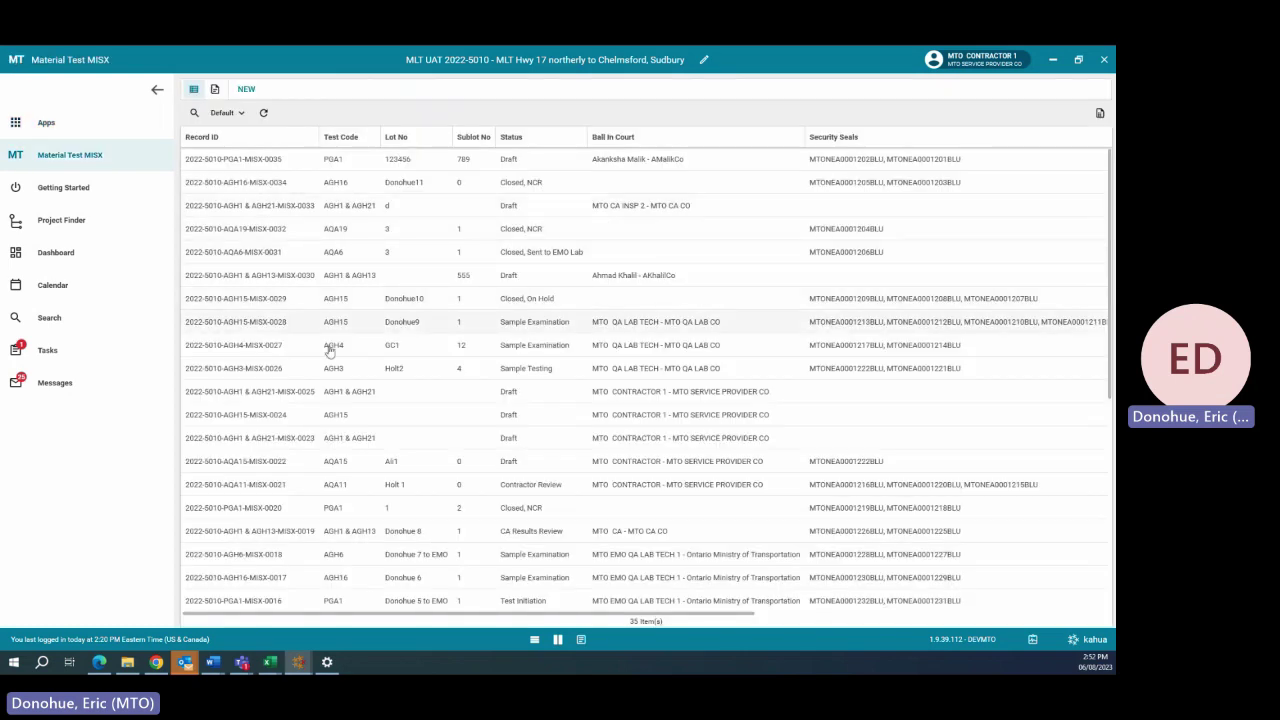
left_click(246, 90)
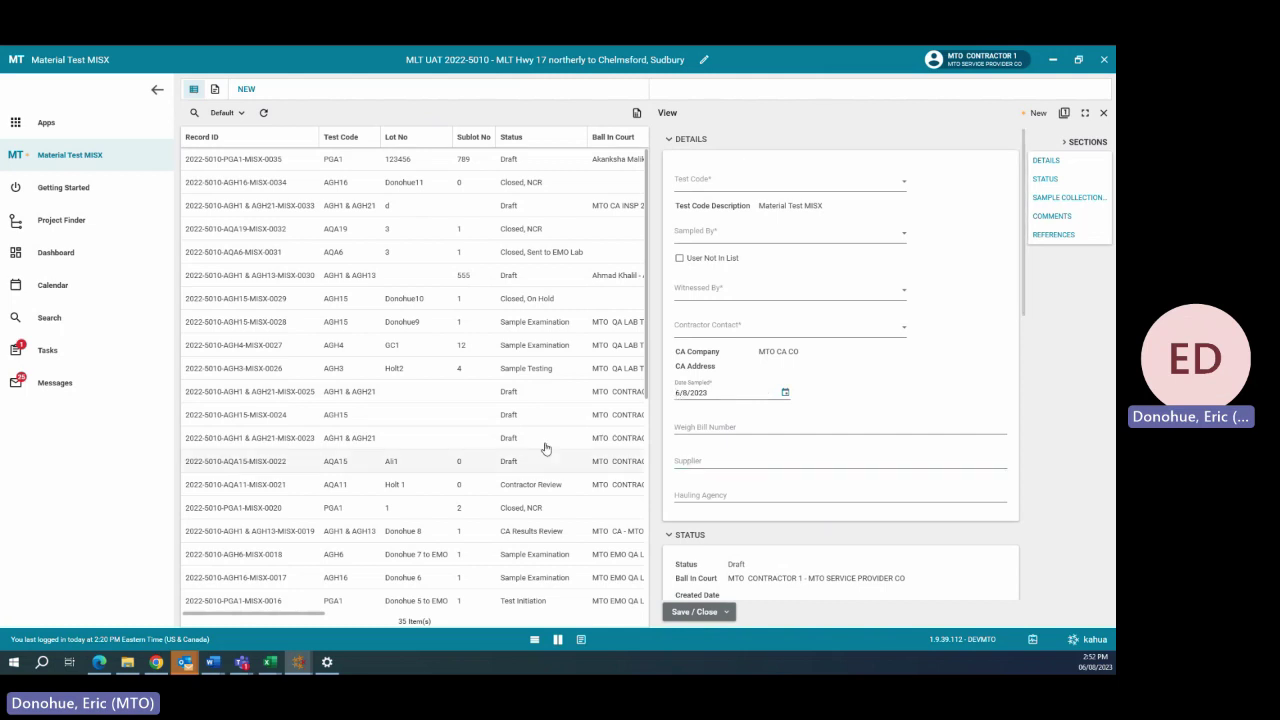
left_click(581, 640)
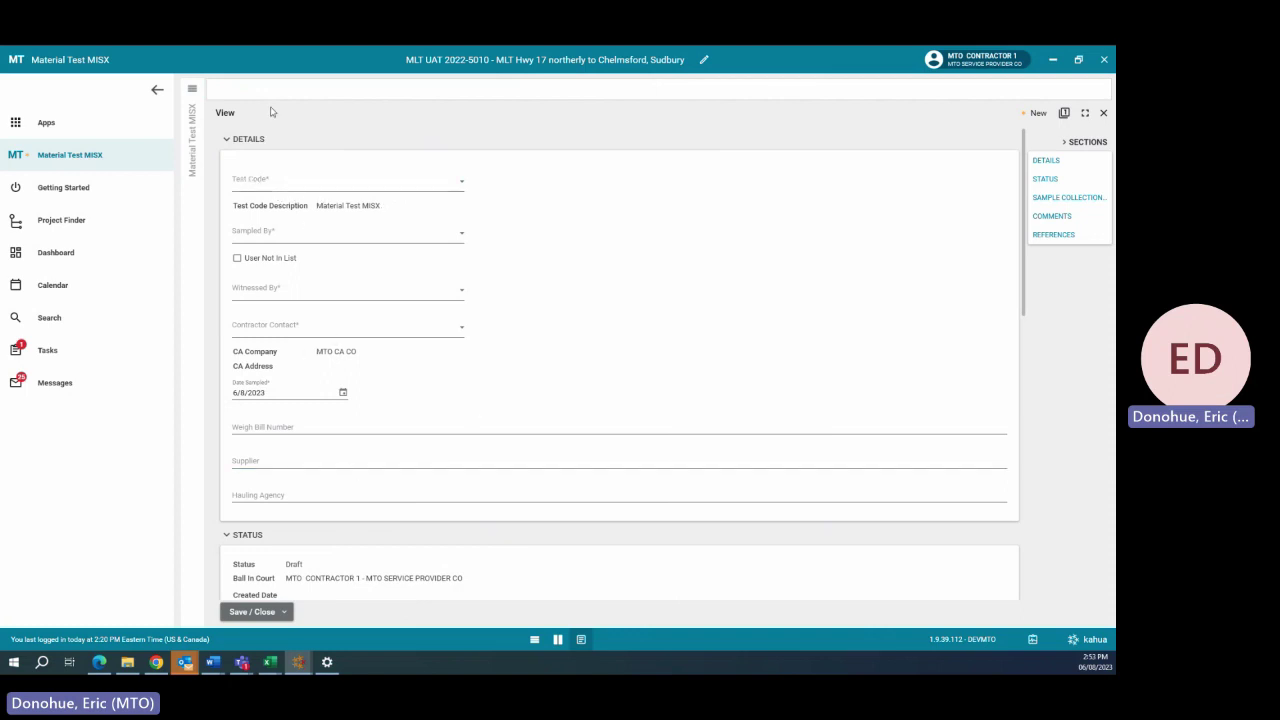
Step: Set the test code to AGH15 - Granular Material - Plasticity Index (PI) and Sampled By to MTO CONTRACTOR - MTO SERVICE PROVIDER CO
left_click(315, 190)
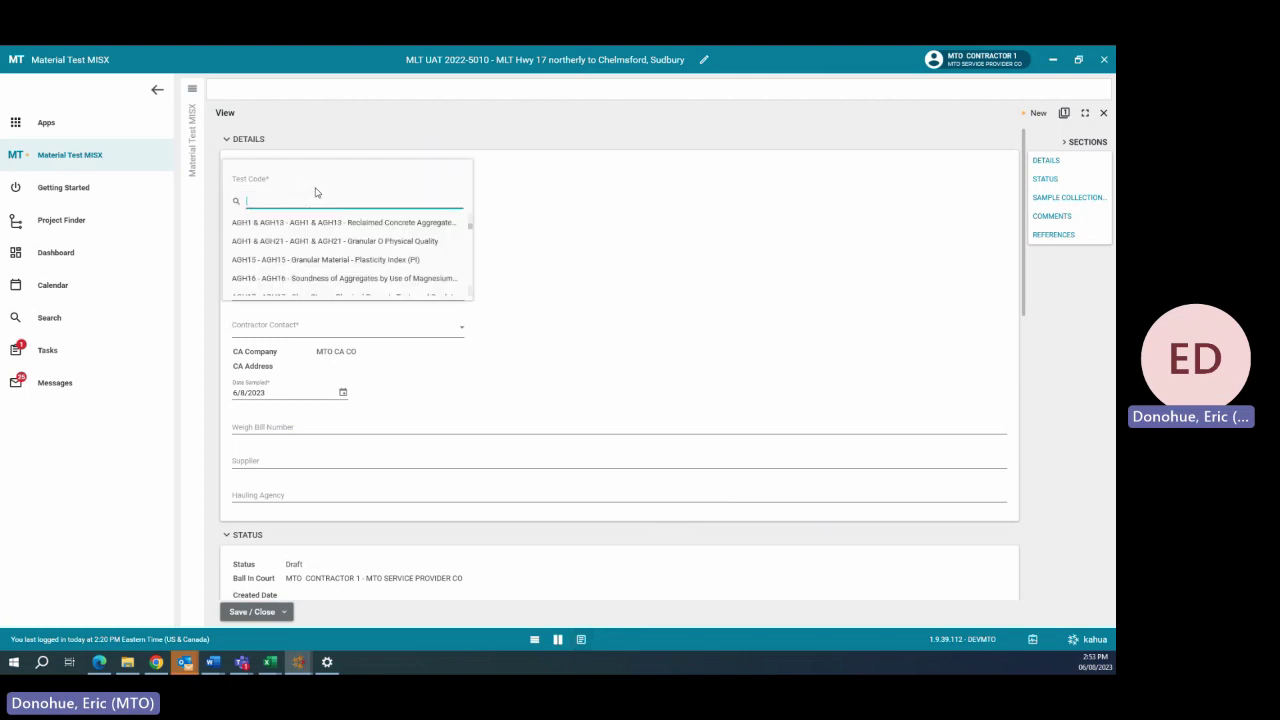
left_click(312, 260)
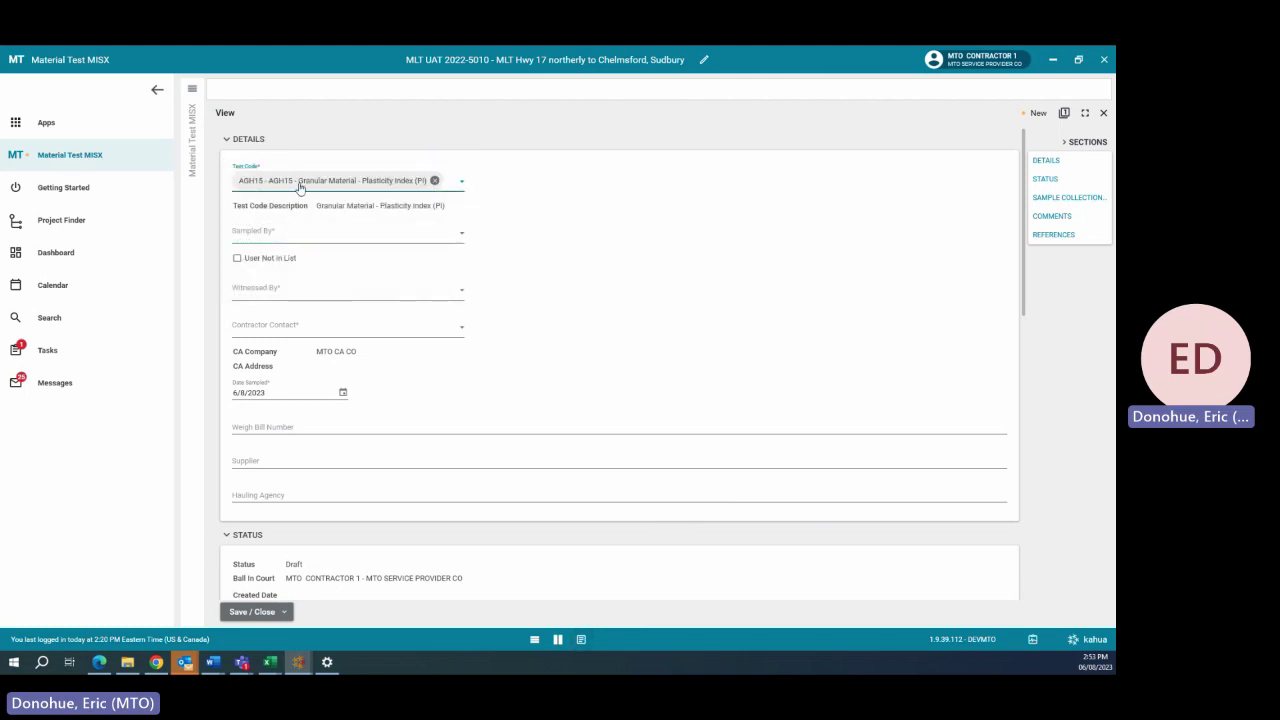
left_click(310, 240)
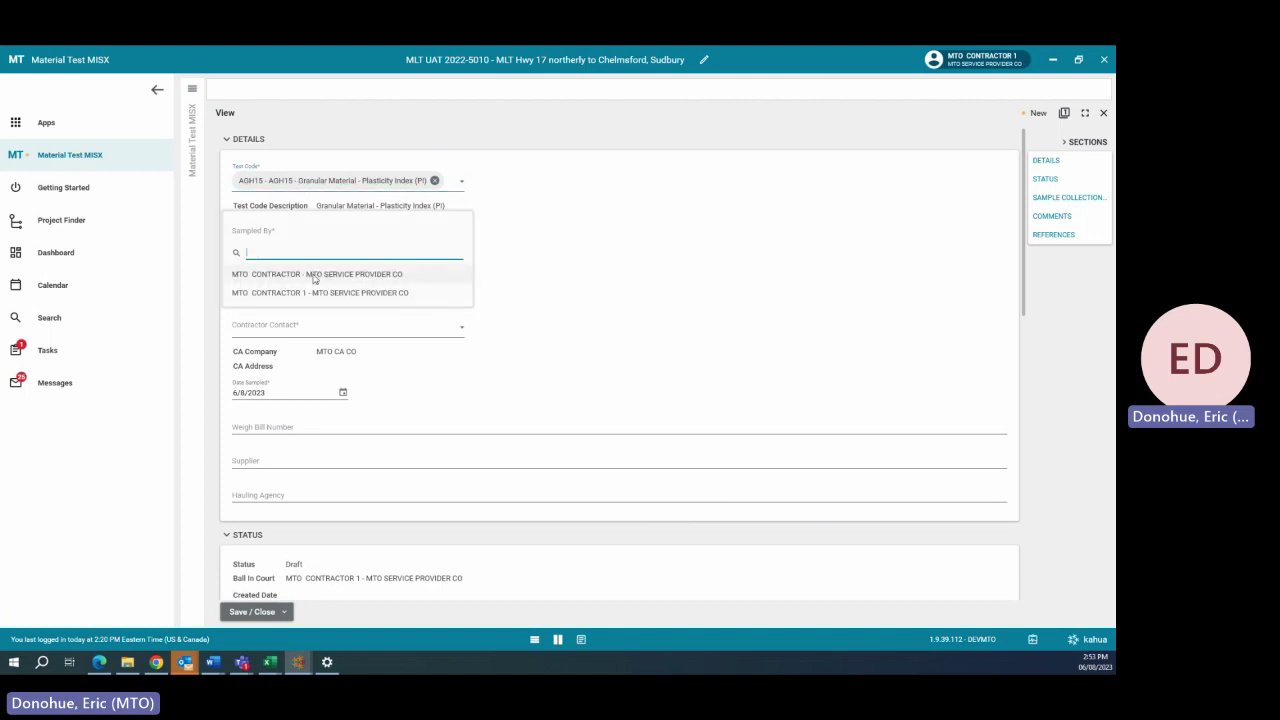
left_click(314, 276)
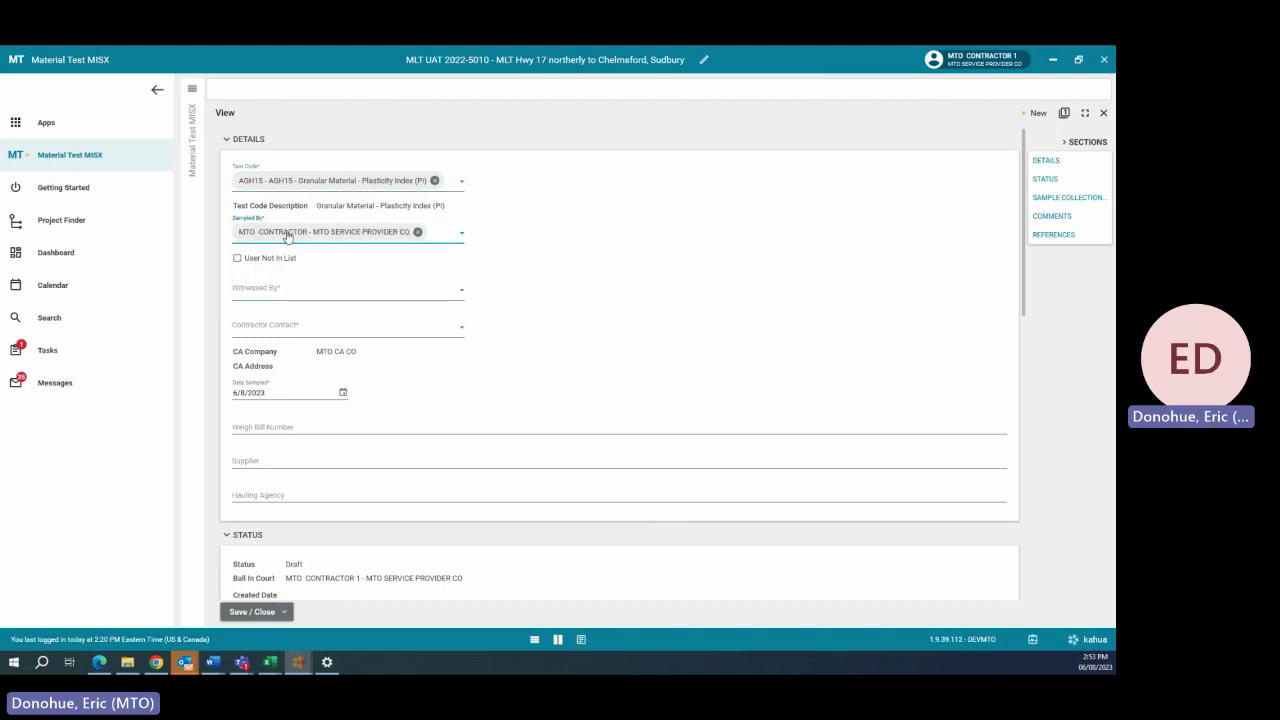
left_click(237, 259)
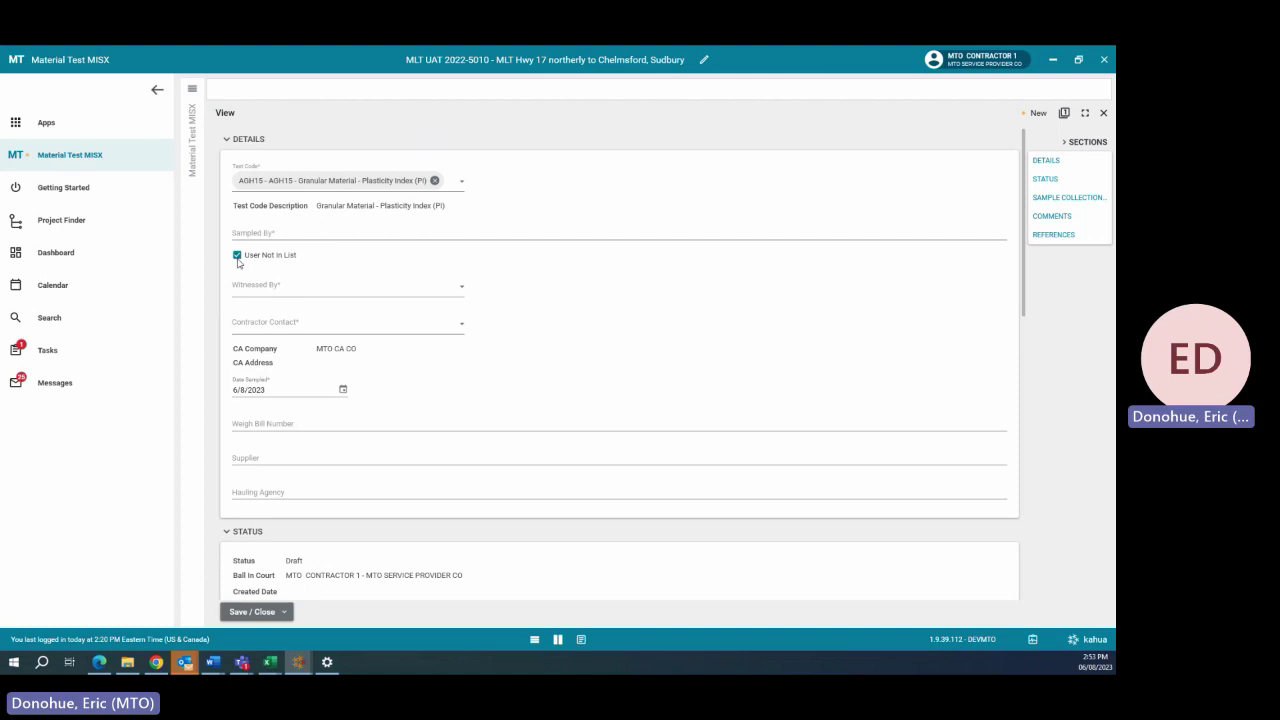
left_click(260, 234)
left_click(237, 257)
left_click(290, 274)
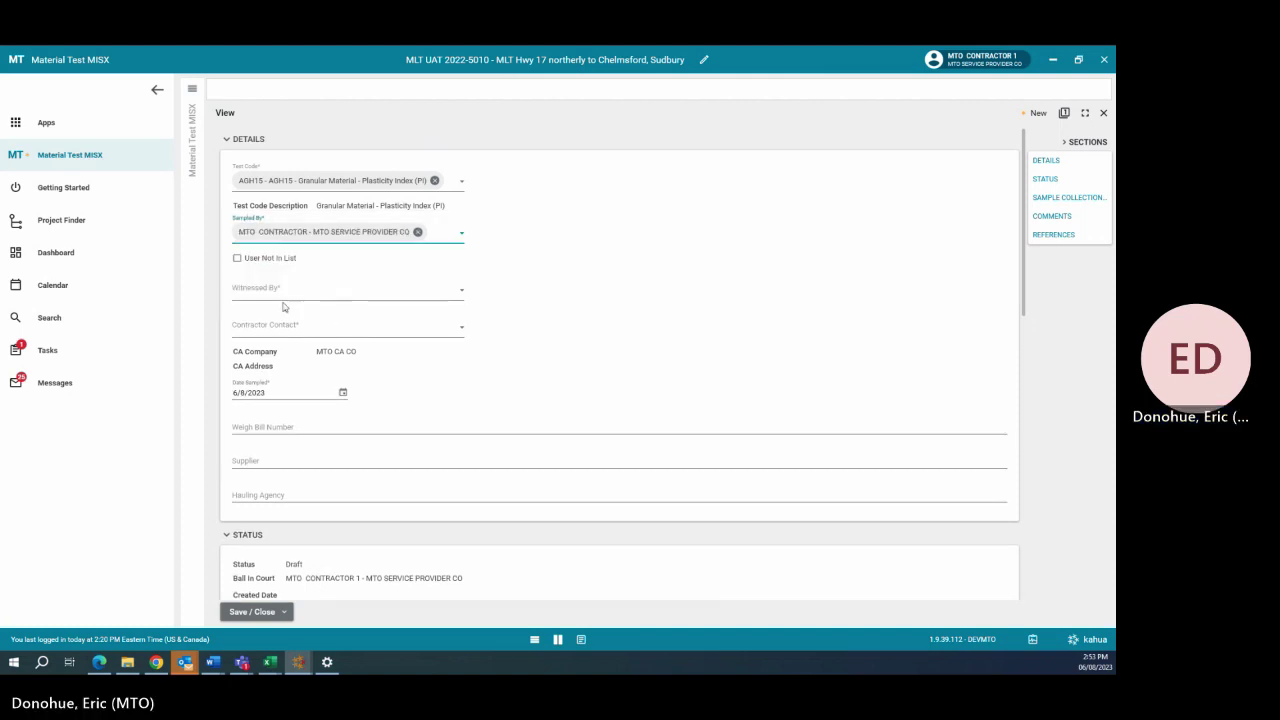
Step: Set Witnessed By to MTO CA INSPECTOR - MTO CA CO and Contractor Contact to MTO CONTRACTOR 1 - MTO SERVICE PROVIDER CO
left_click(284, 298)
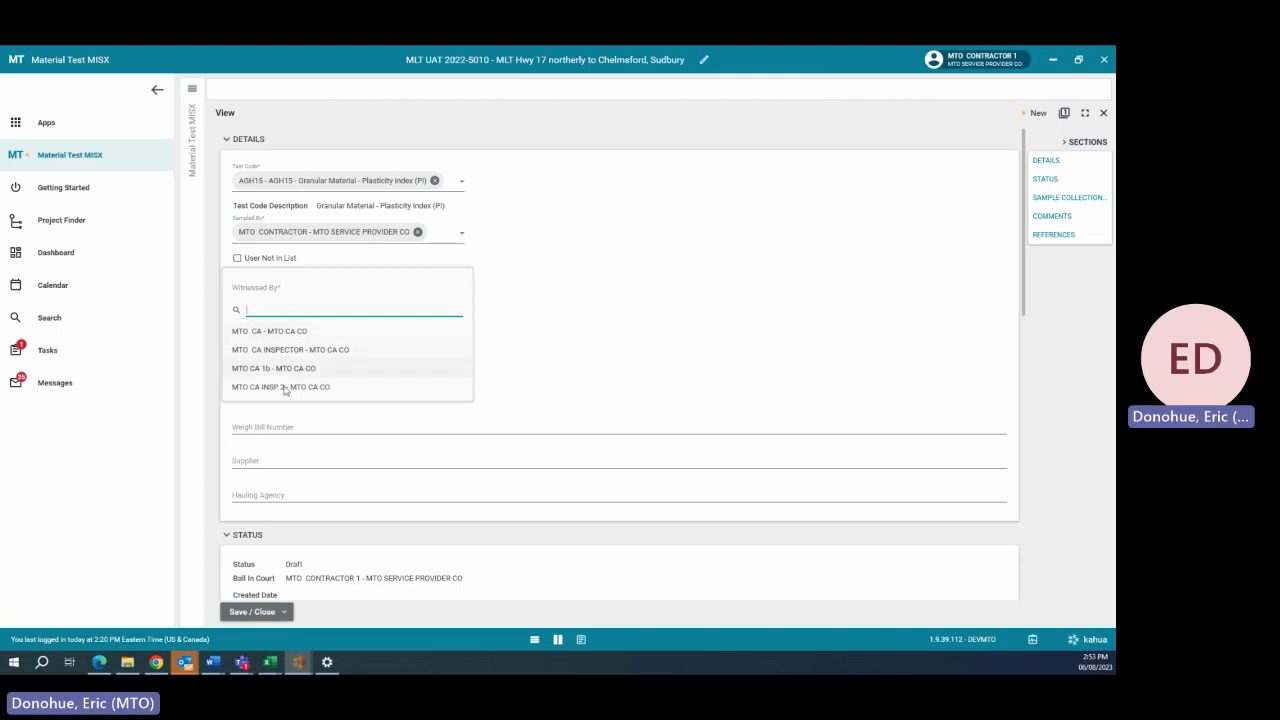
left_click(278, 350)
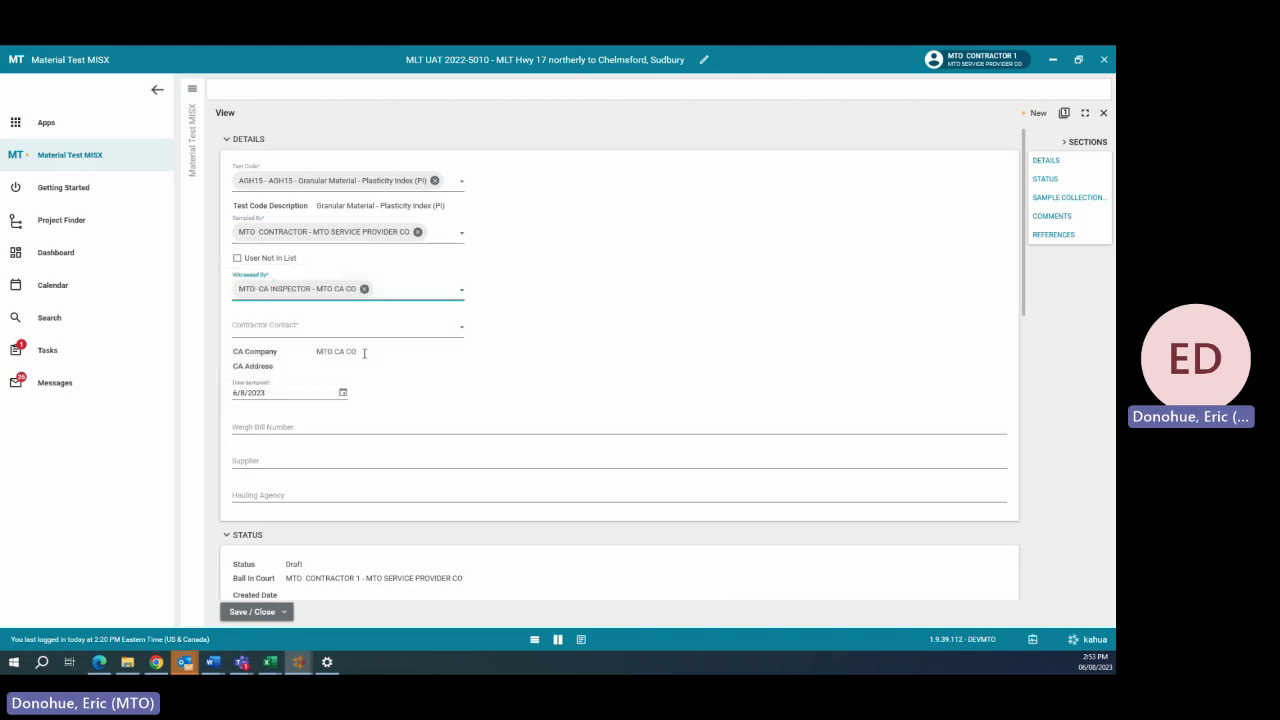
left_click(341, 333)
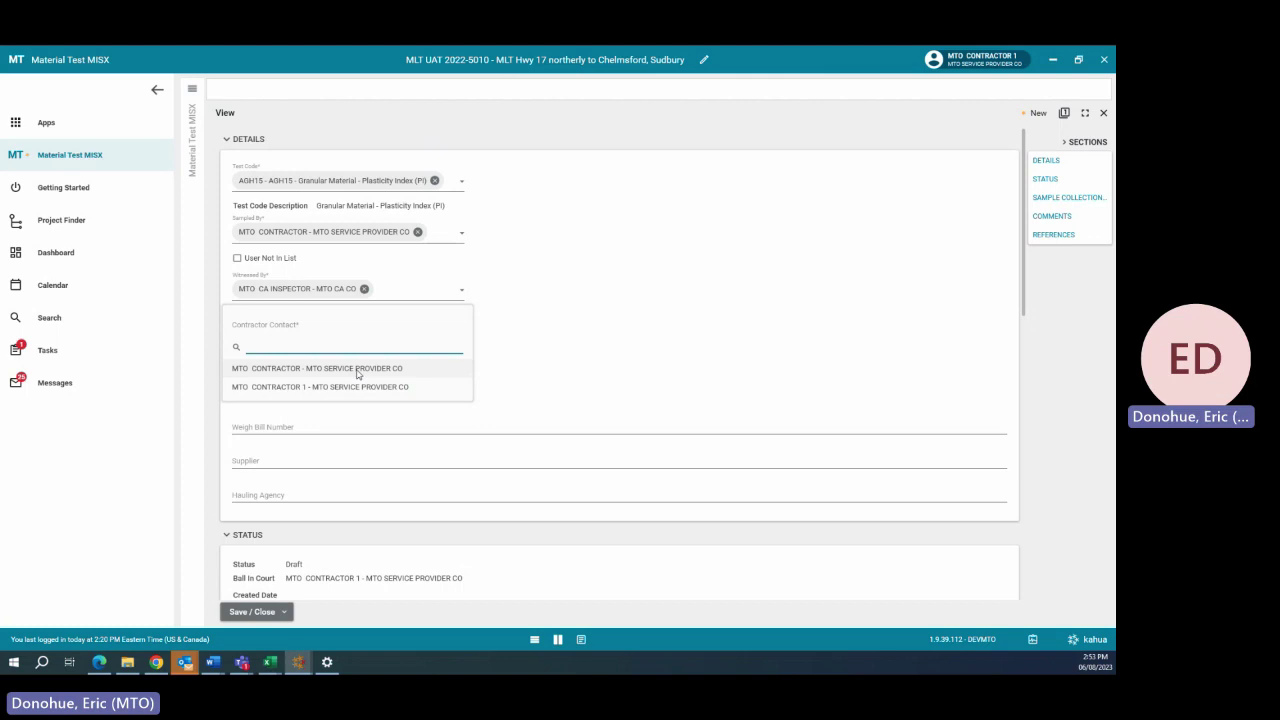
left_click(357, 369)
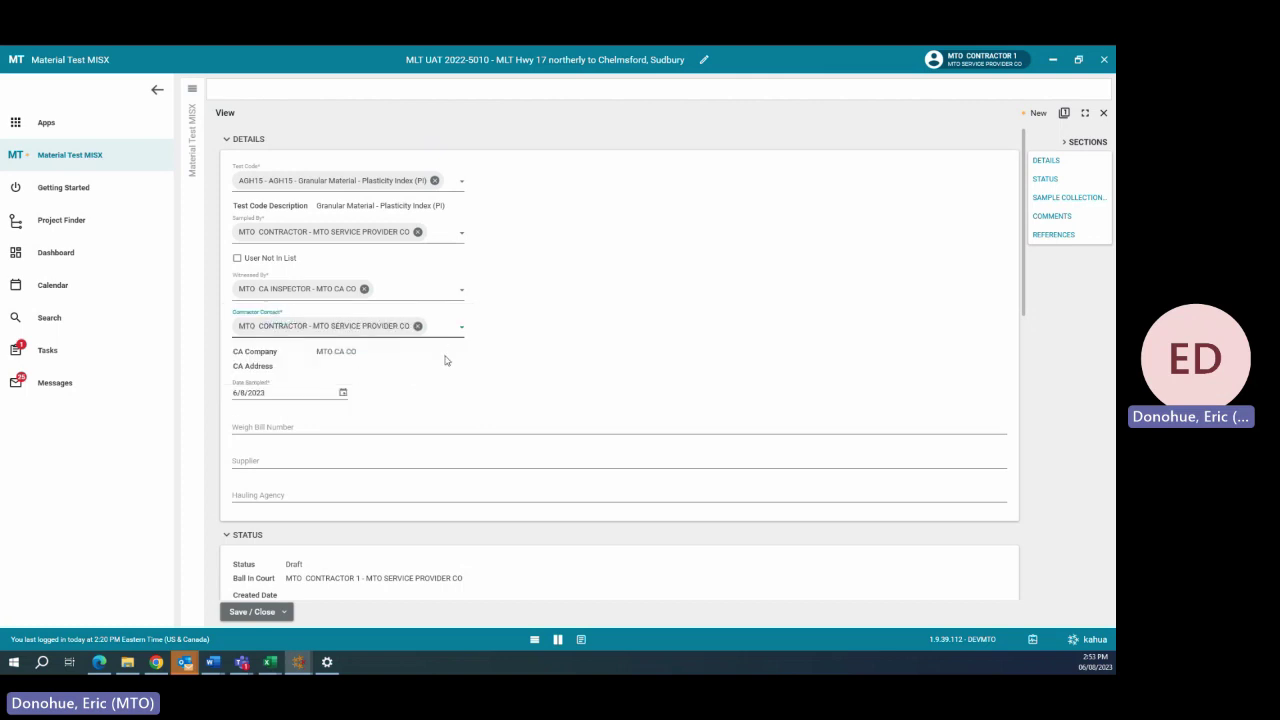
left_click(417, 326)
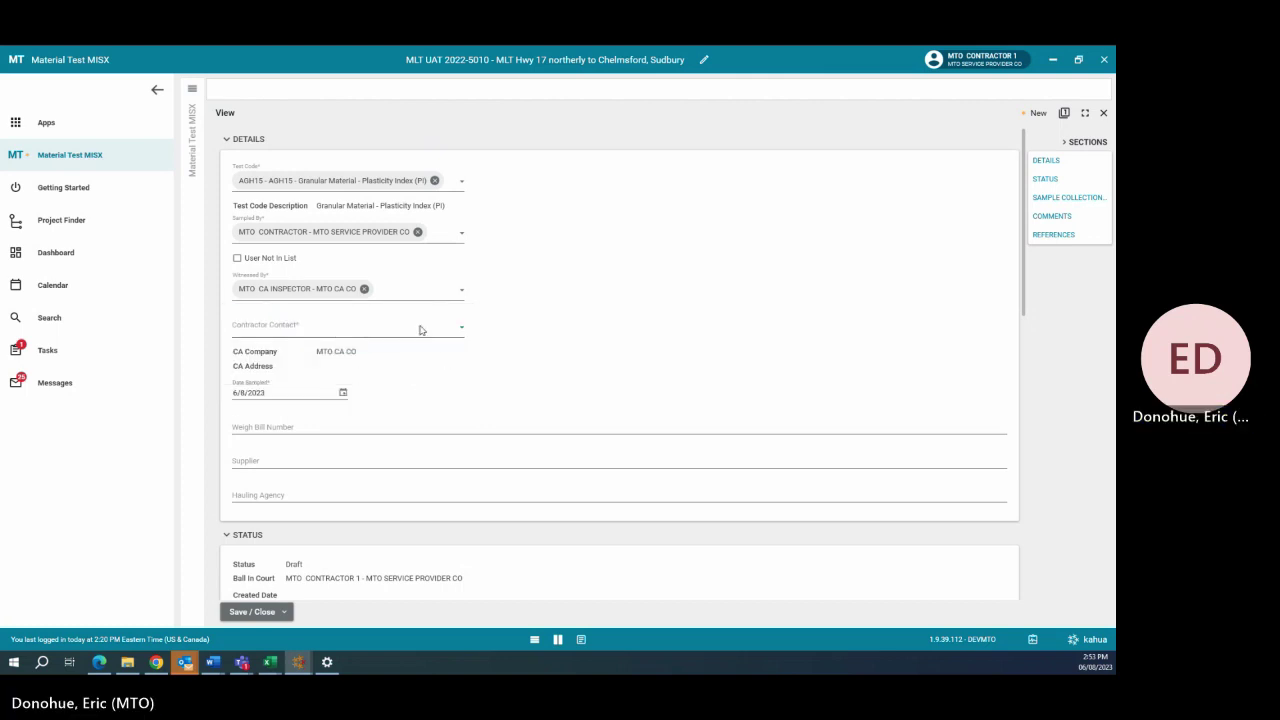
left_click(418, 330)
left_click(331, 387)
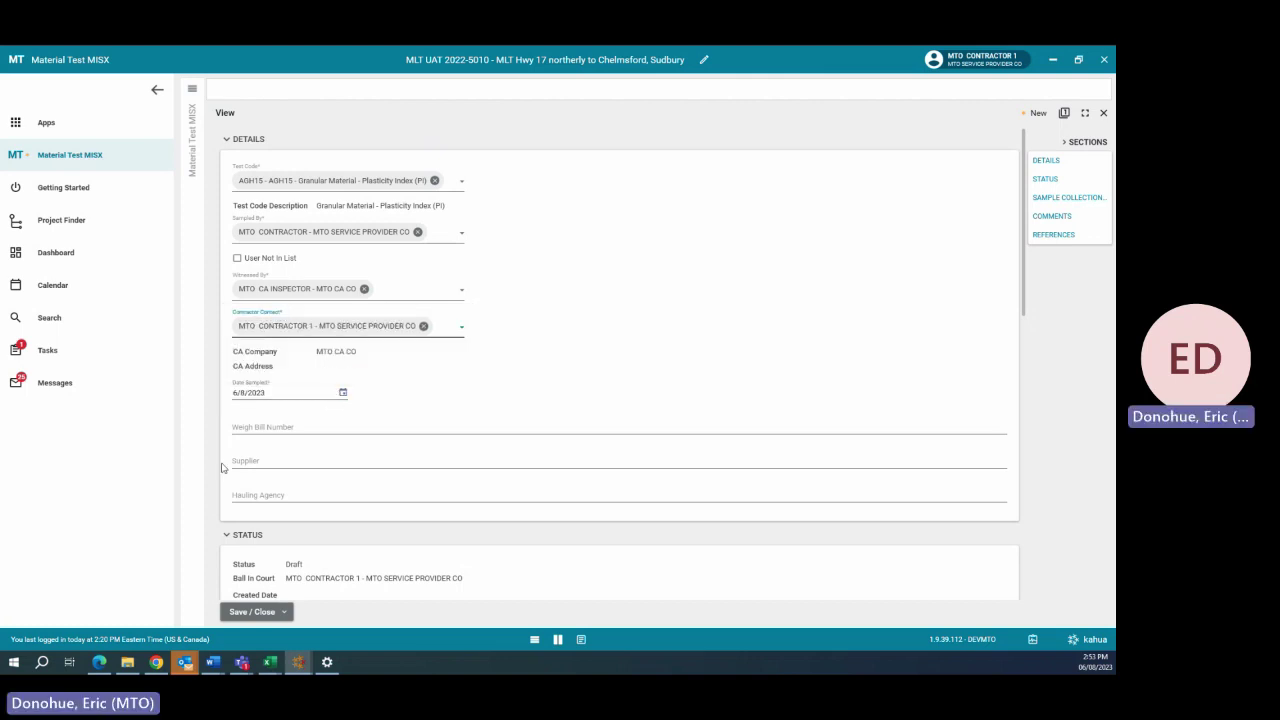
Step: Enter "Contractor sample" as the sample information under Sample Collection Data and Test Request
scroll(292, 410, "down", 1)
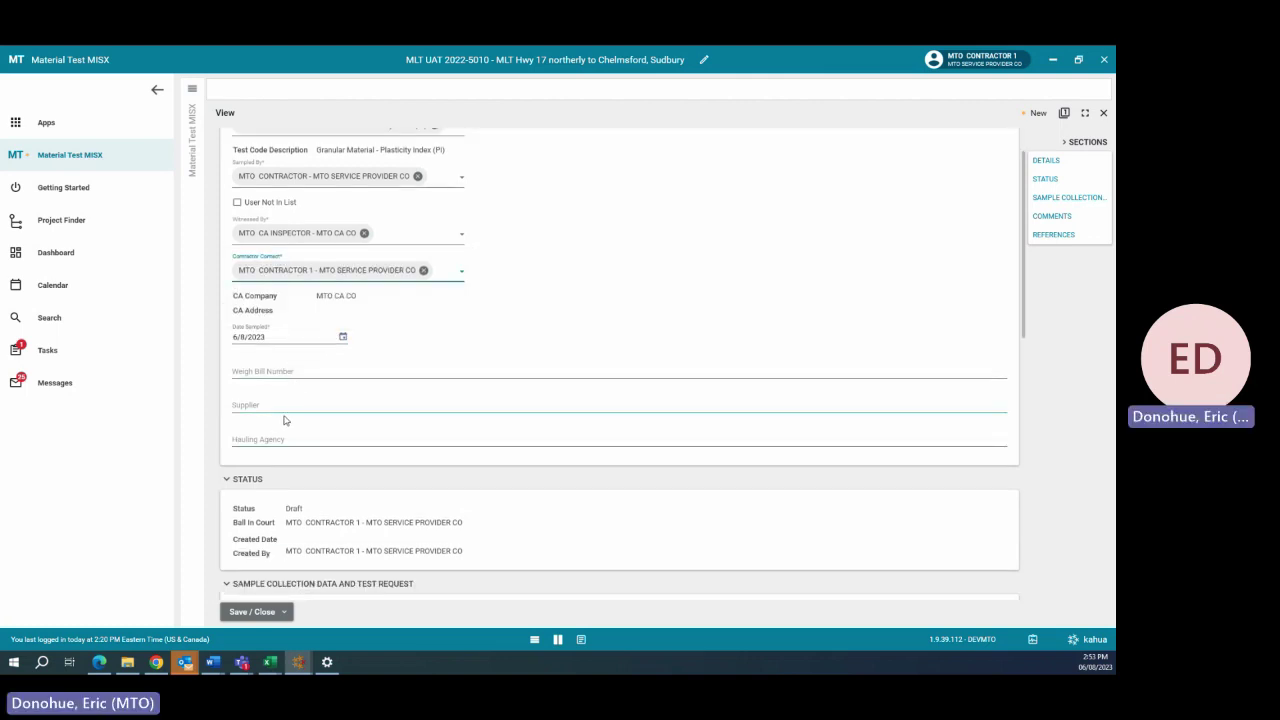
scroll(294, 421, "down", 7)
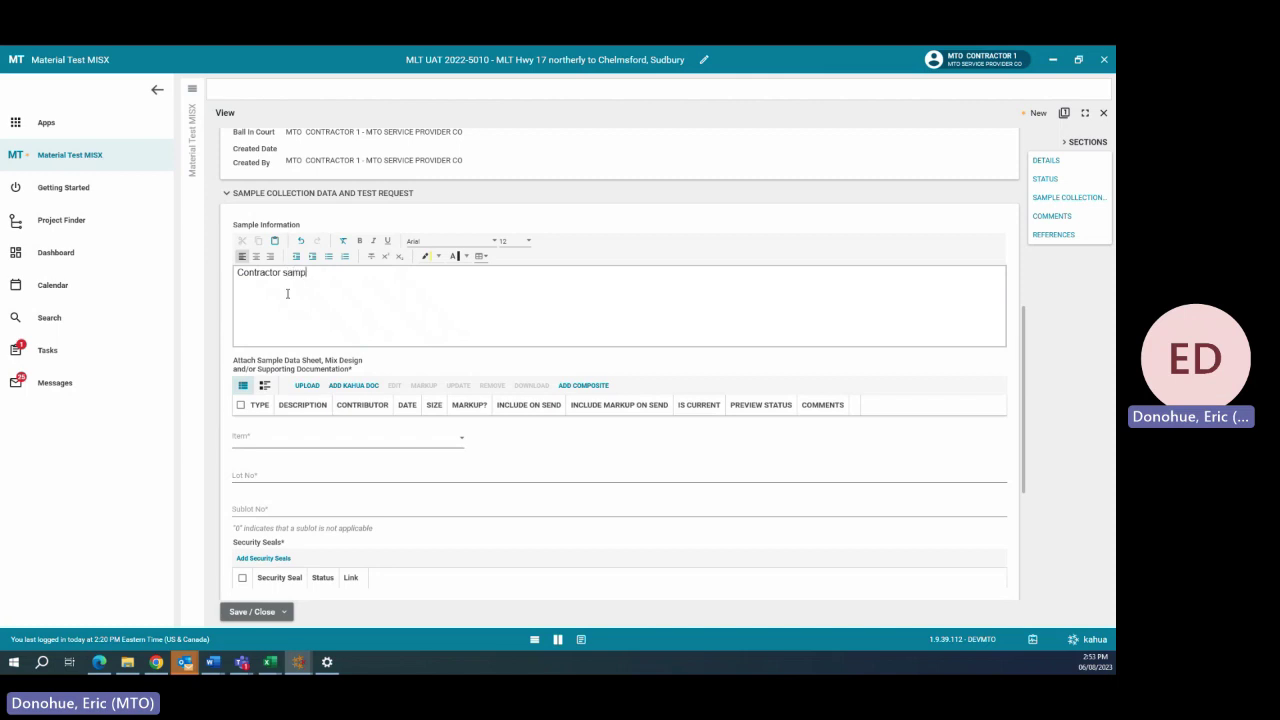
type("e")
Step: Upload the file JMF adjustment 2.pdf as the sample's supporting documentation
left_click(306, 386)
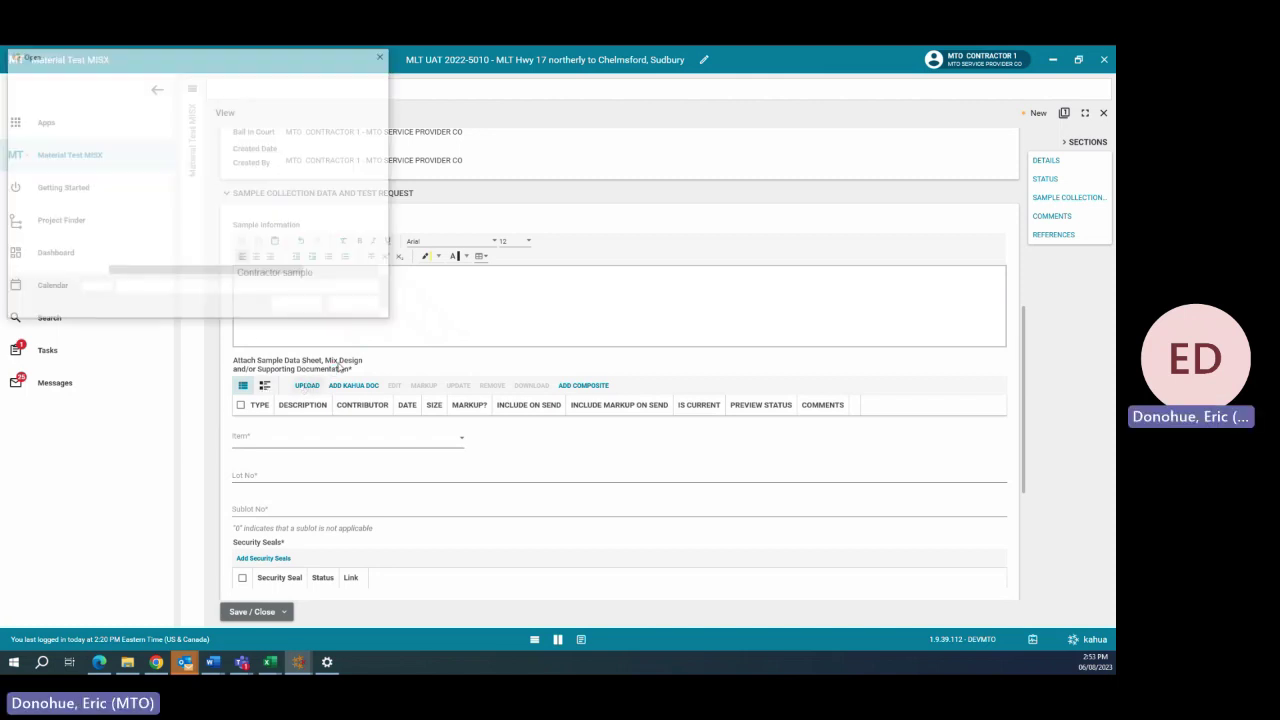
left_click(148, 168)
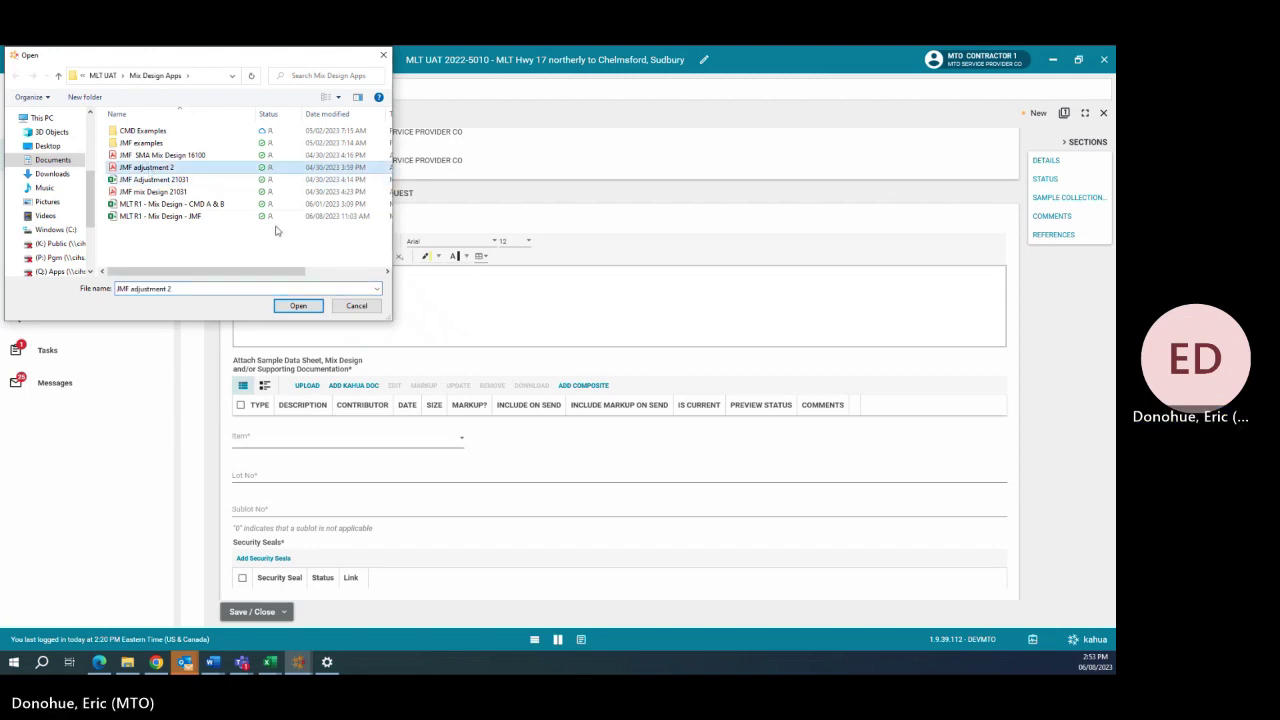
left_click(298, 305)
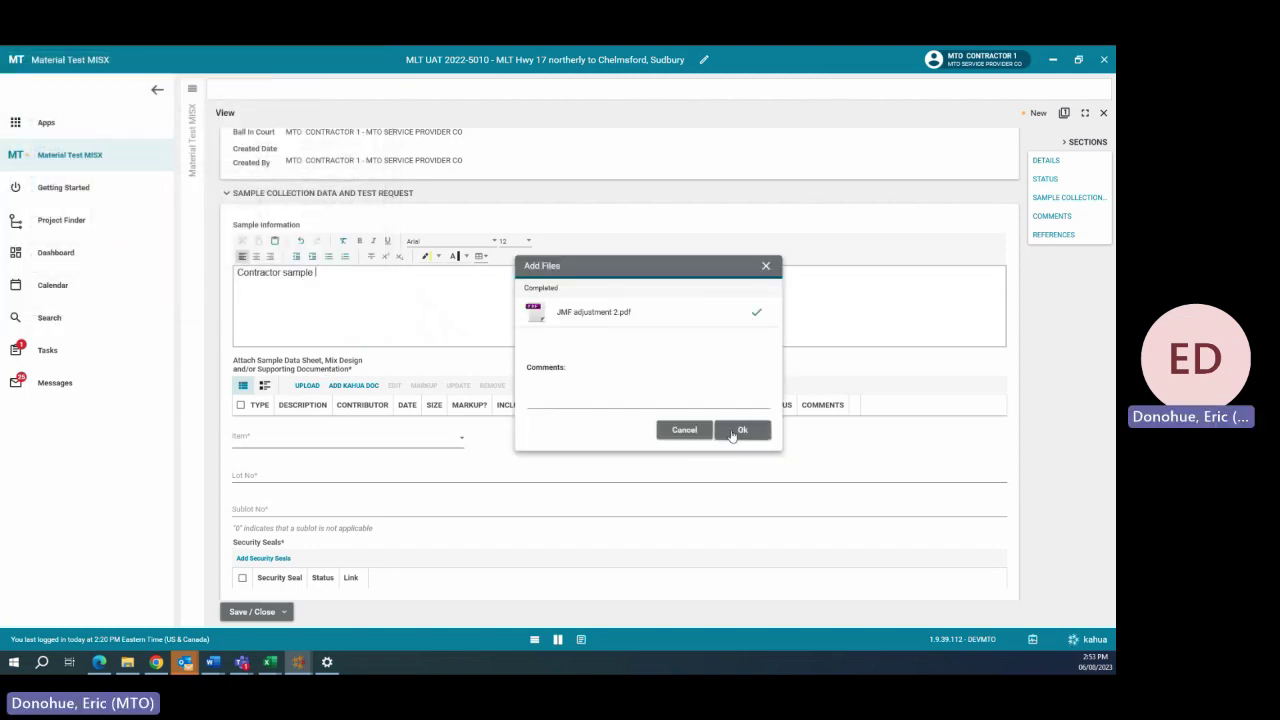
left_click(740, 430)
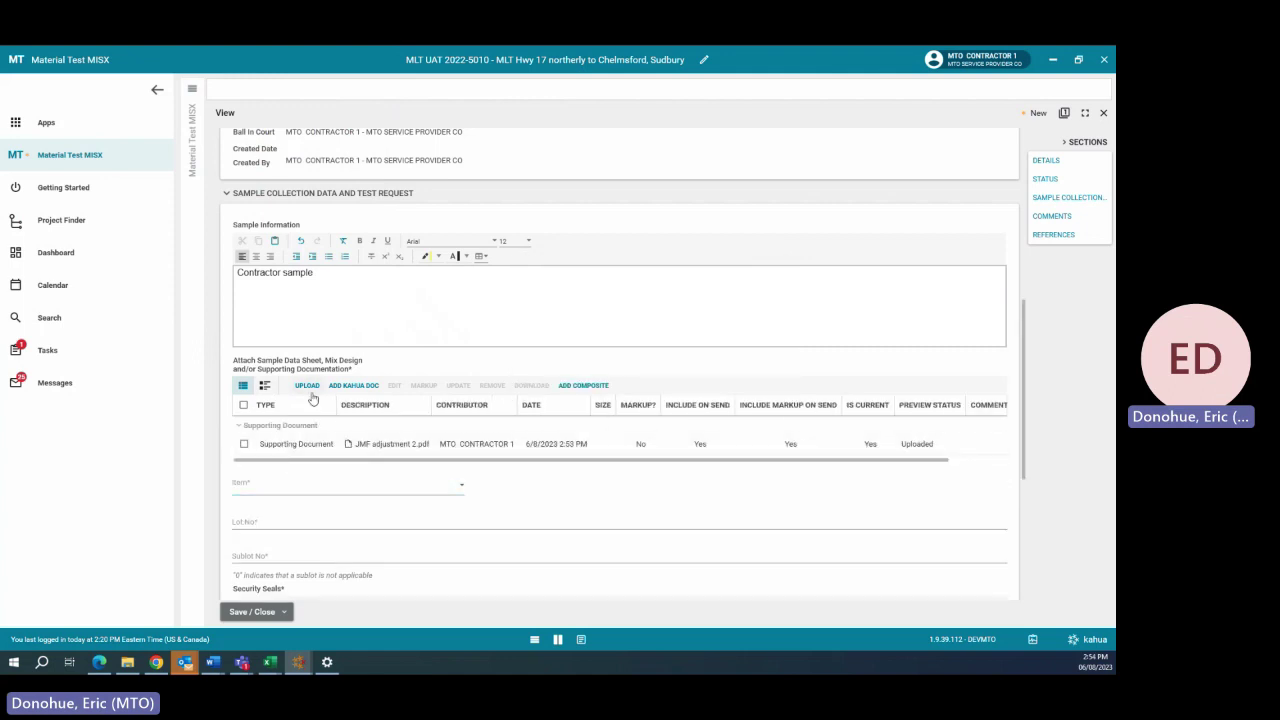
Step: Save the new material test record, leaving the item, lot, sublot, security seal and QA lab contract fields blank
scroll(316, 402, "down", 1)
scroll(290, 408, "down", 1)
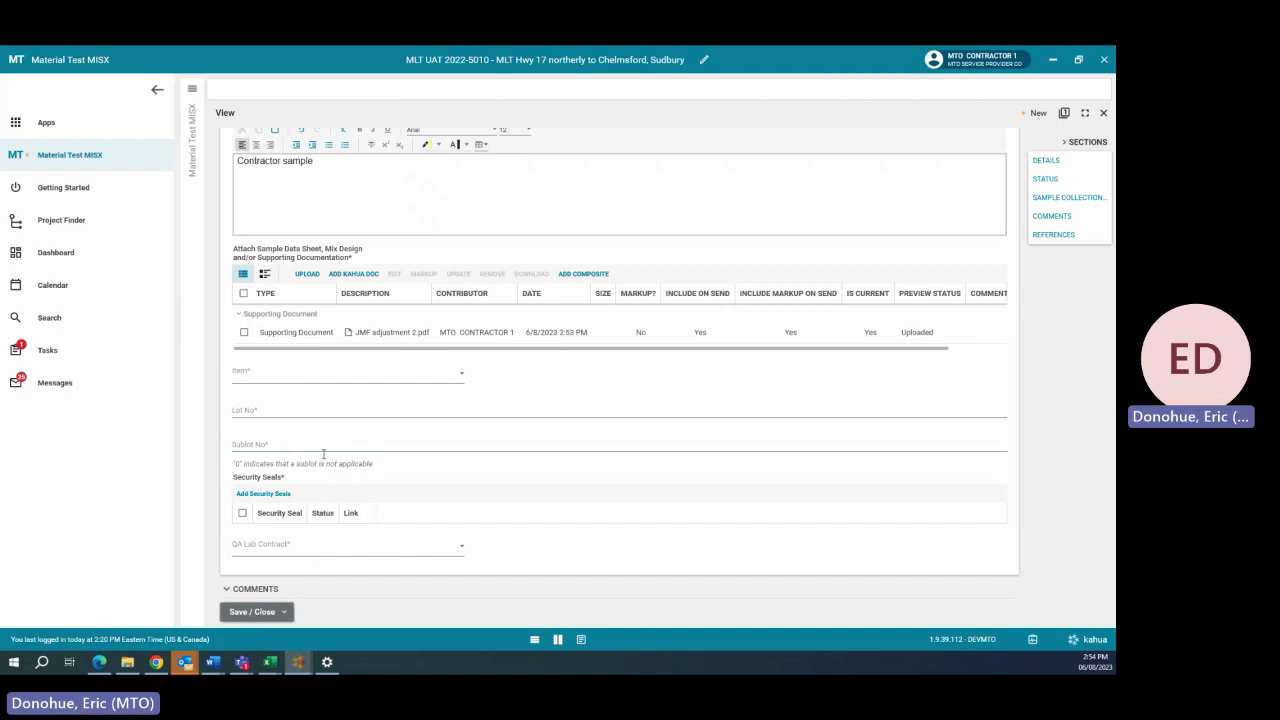
scroll(300, 515, "down", 1)
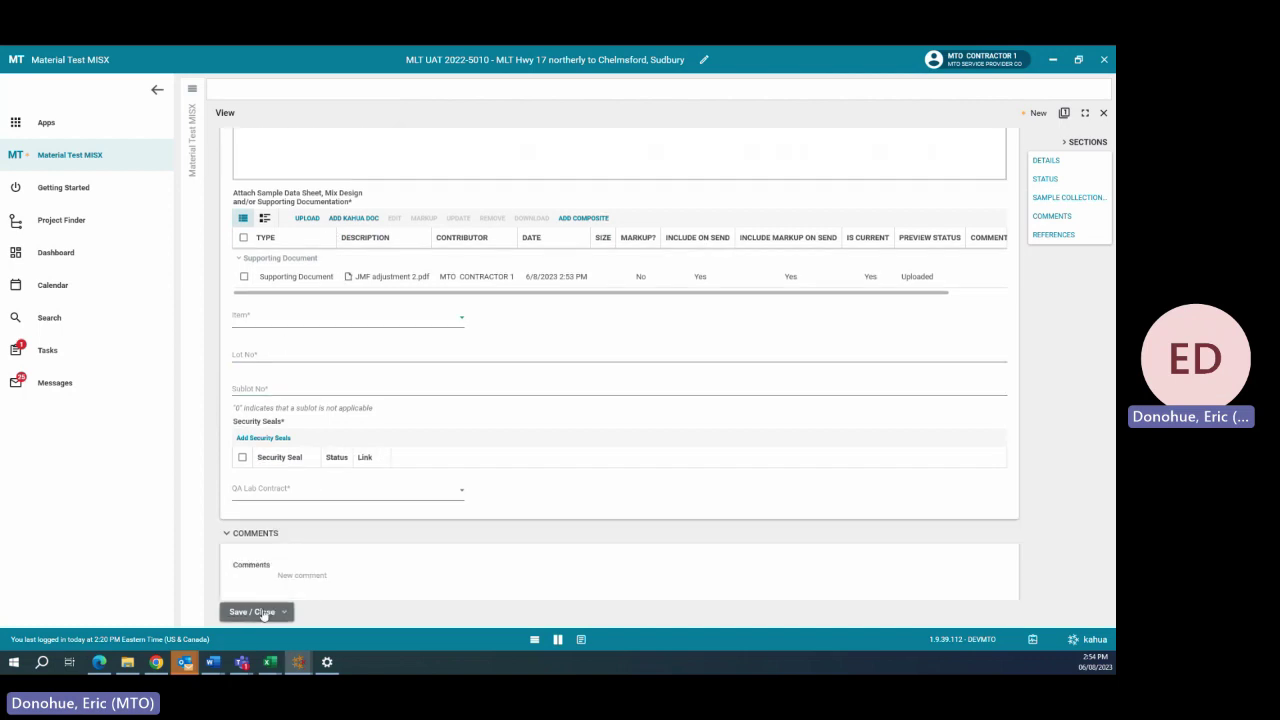
left_click(263, 612)
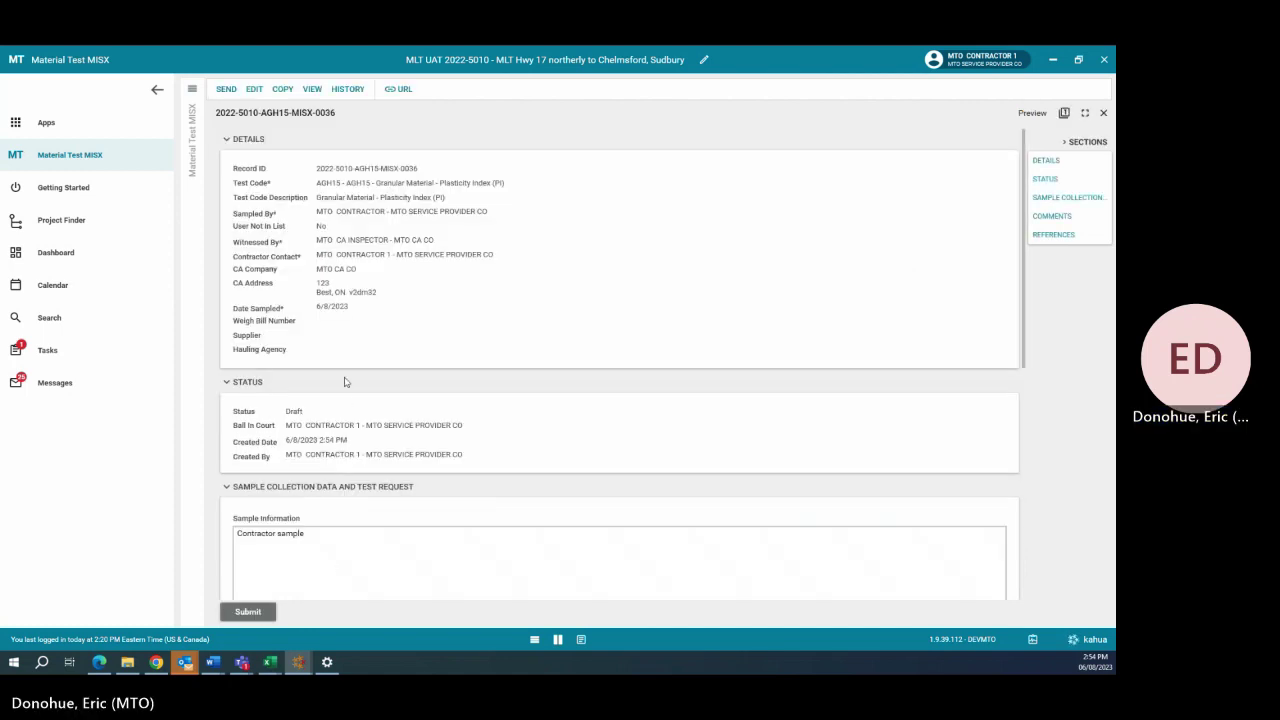
scroll(319, 465, "up", 2)
Step: Switch to the CA inspector's Kahua window, reload the Material Test MISX list and open the new AGH15 draft record 2022-5010-AGH15-MISX-0036
mouse_move(298, 662)
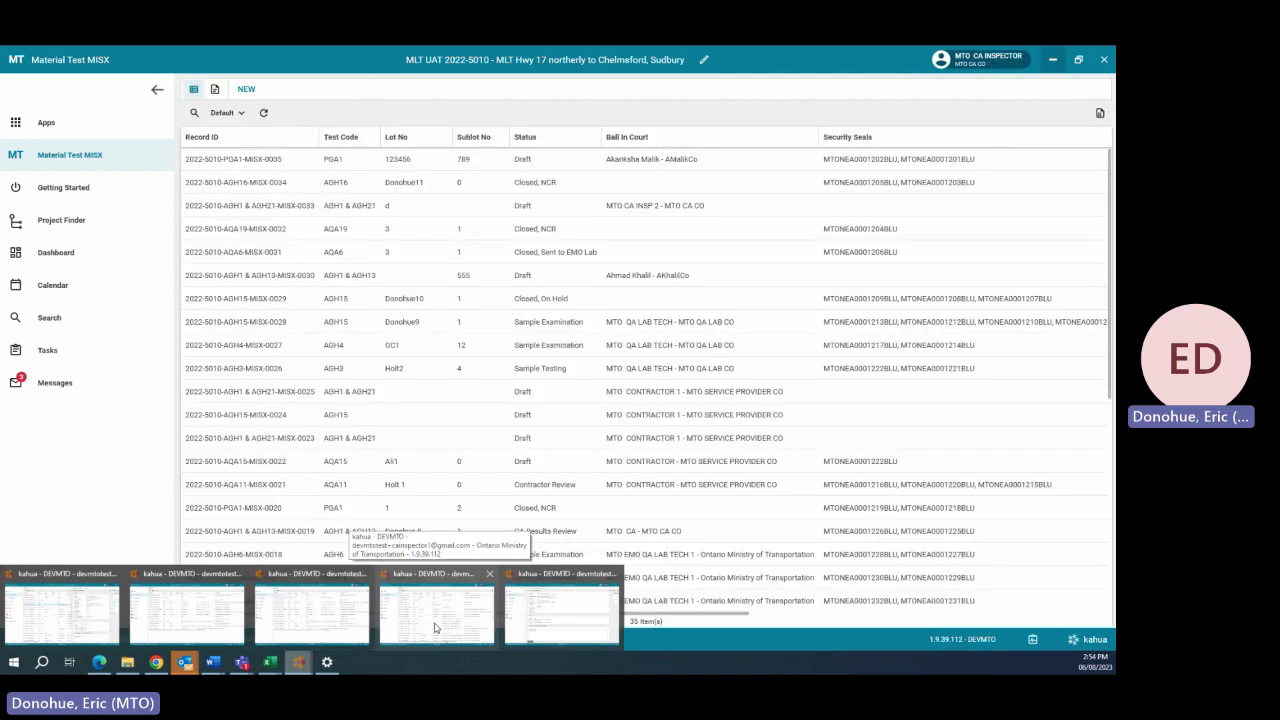
left_click(435, 627)
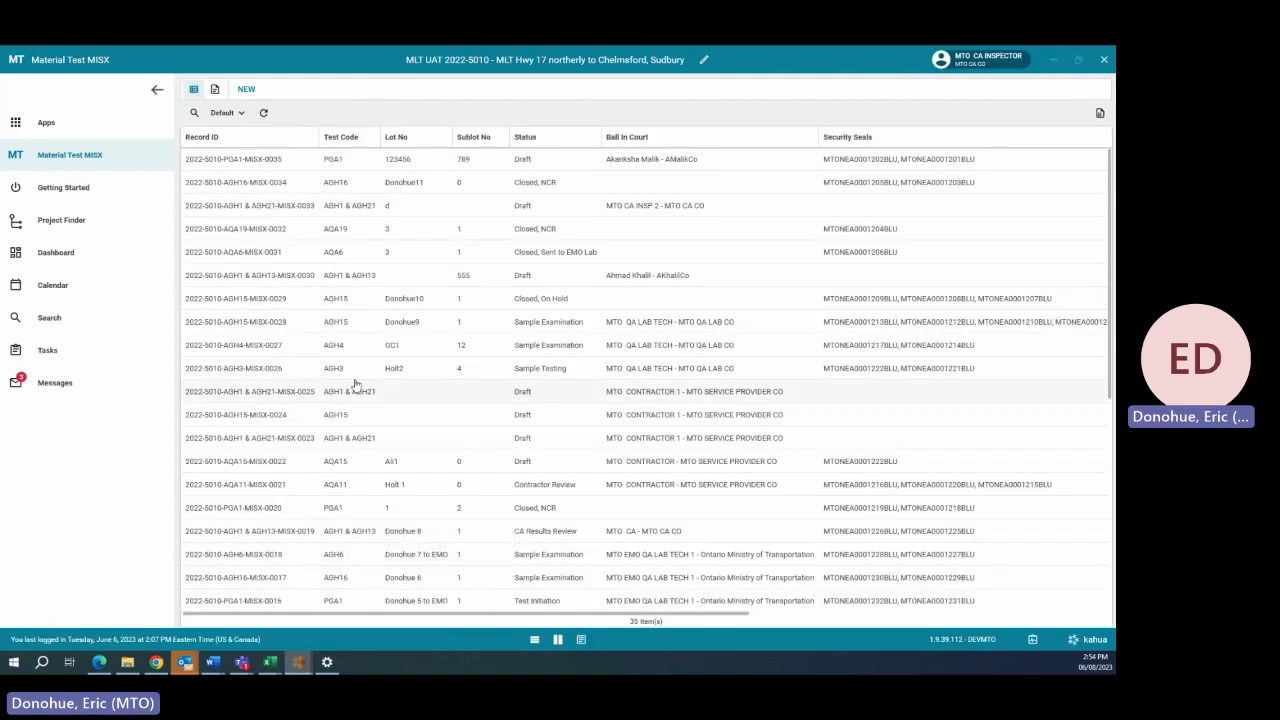
left_click(37, 128)
left_click(66, 160)
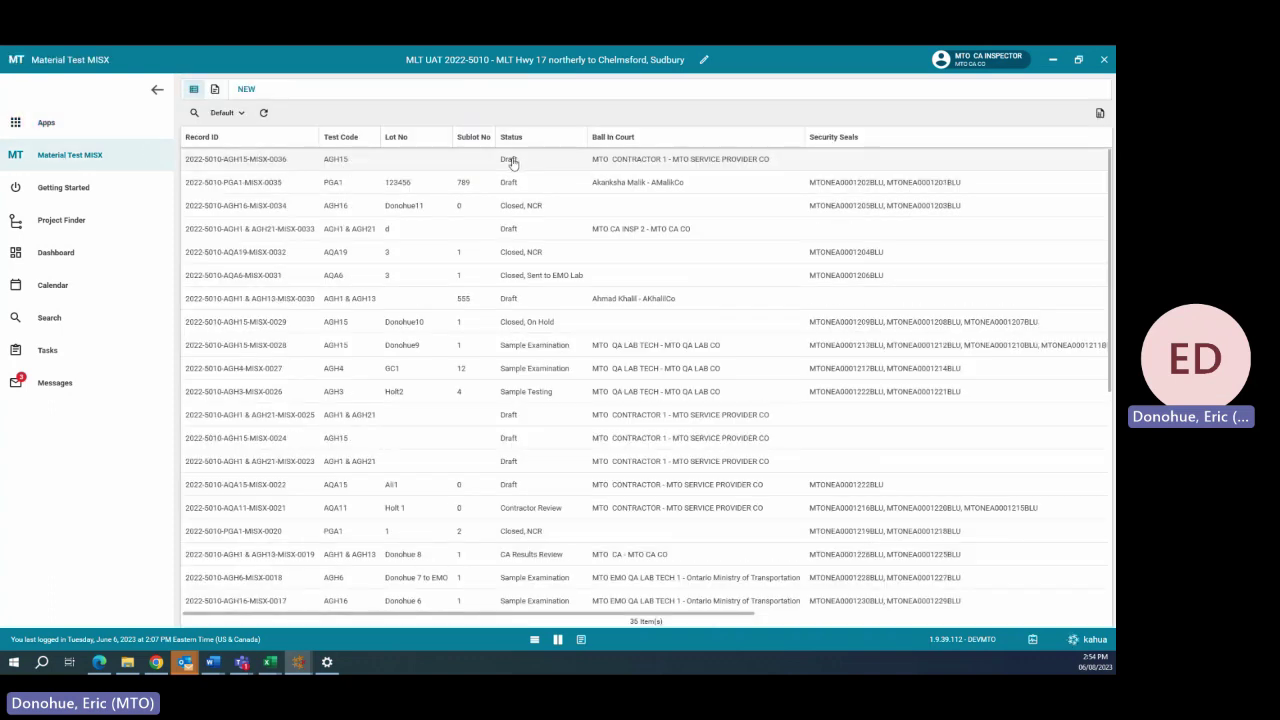
left_click(512, 162)
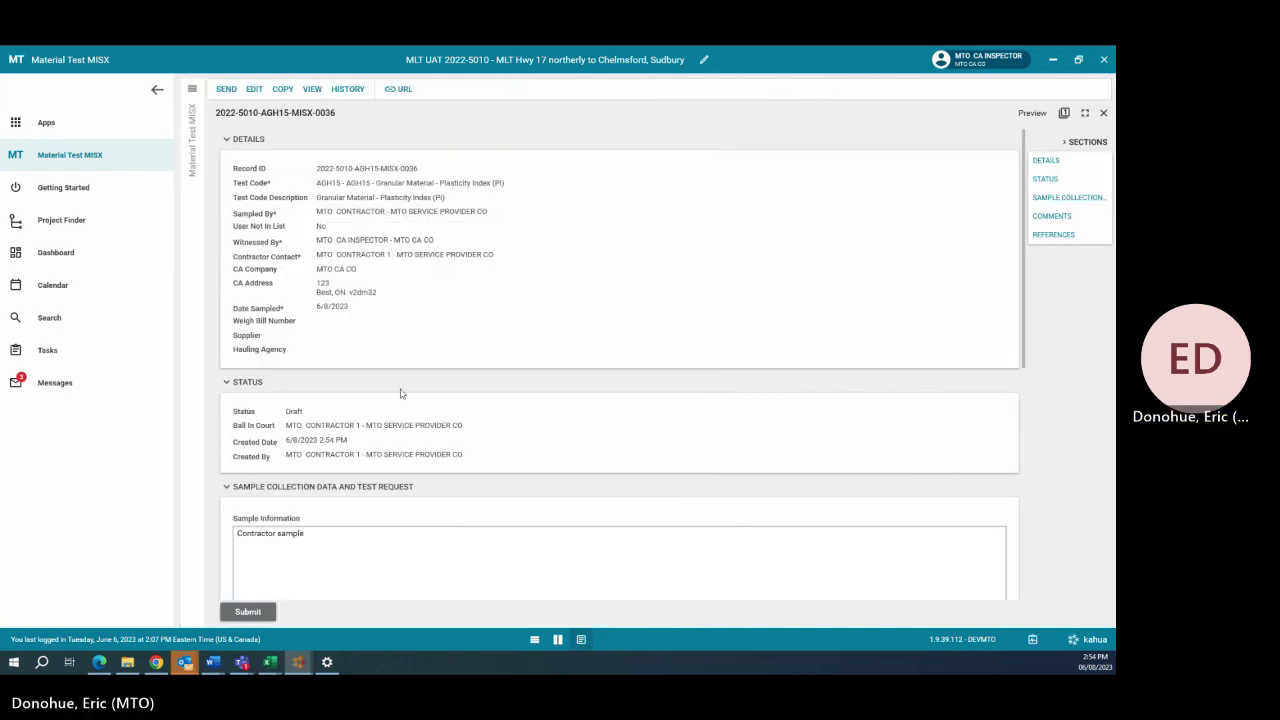
Step: Start editing the AGH15 record and set its item to 09 - Superpave 19.0
scroll(394, 374, "down", 3)
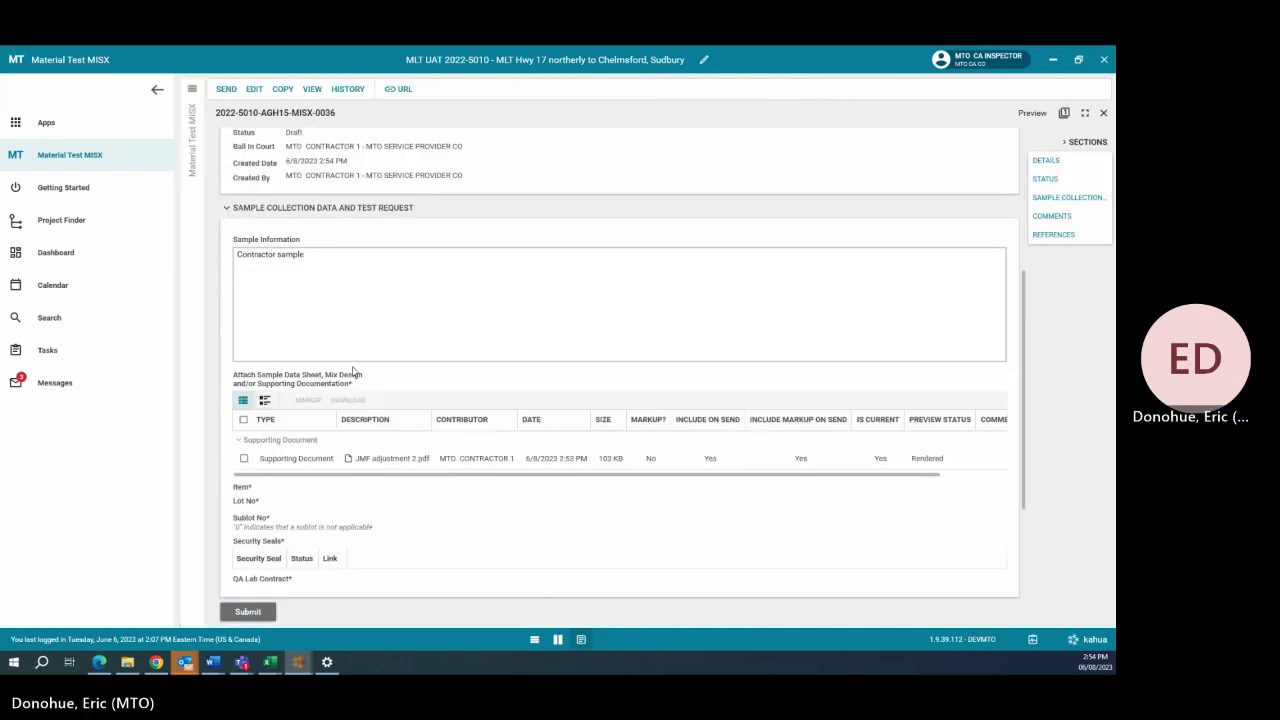
left_click(254, 90)
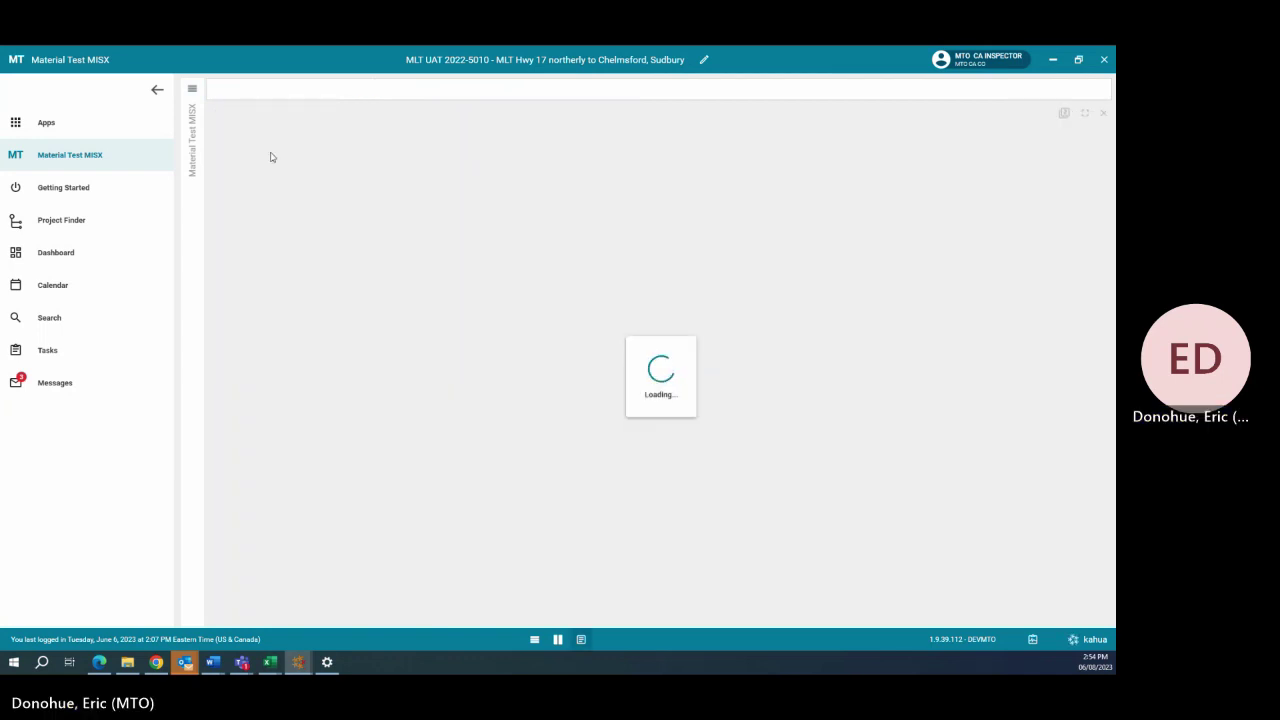
scroll(312, 288, "down", 5)
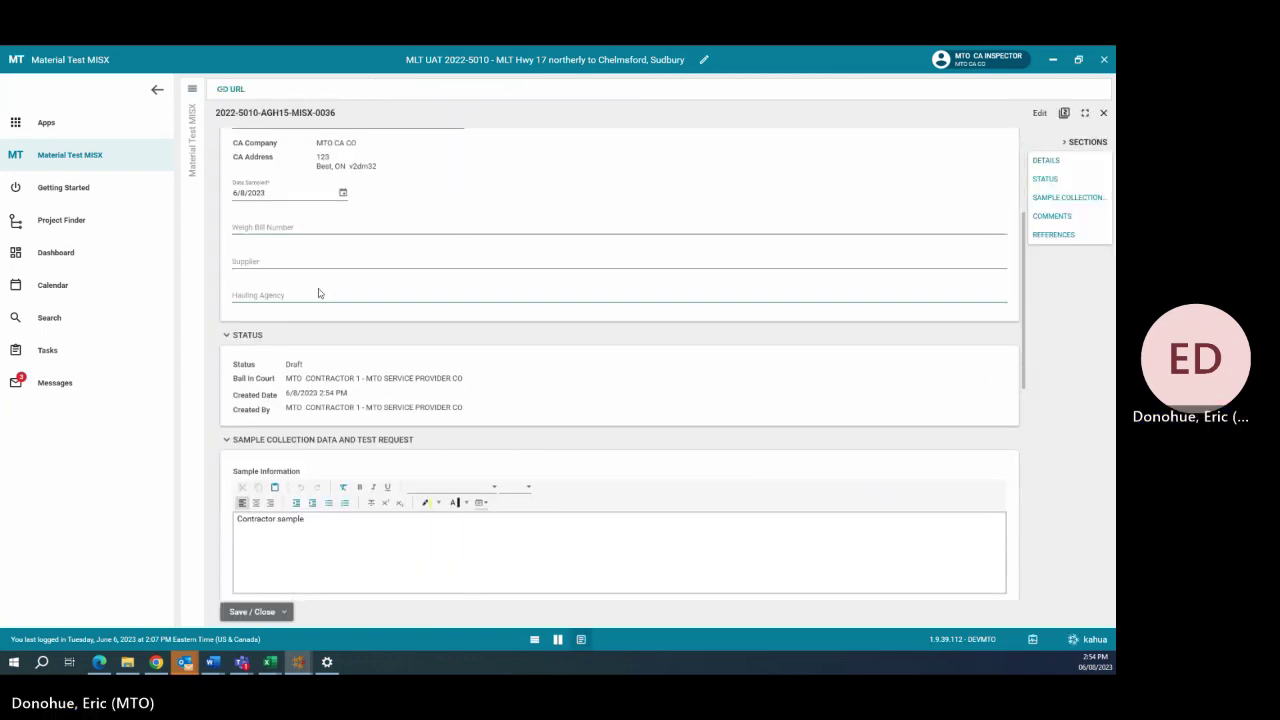
scroll(318, 268, "down", 2)
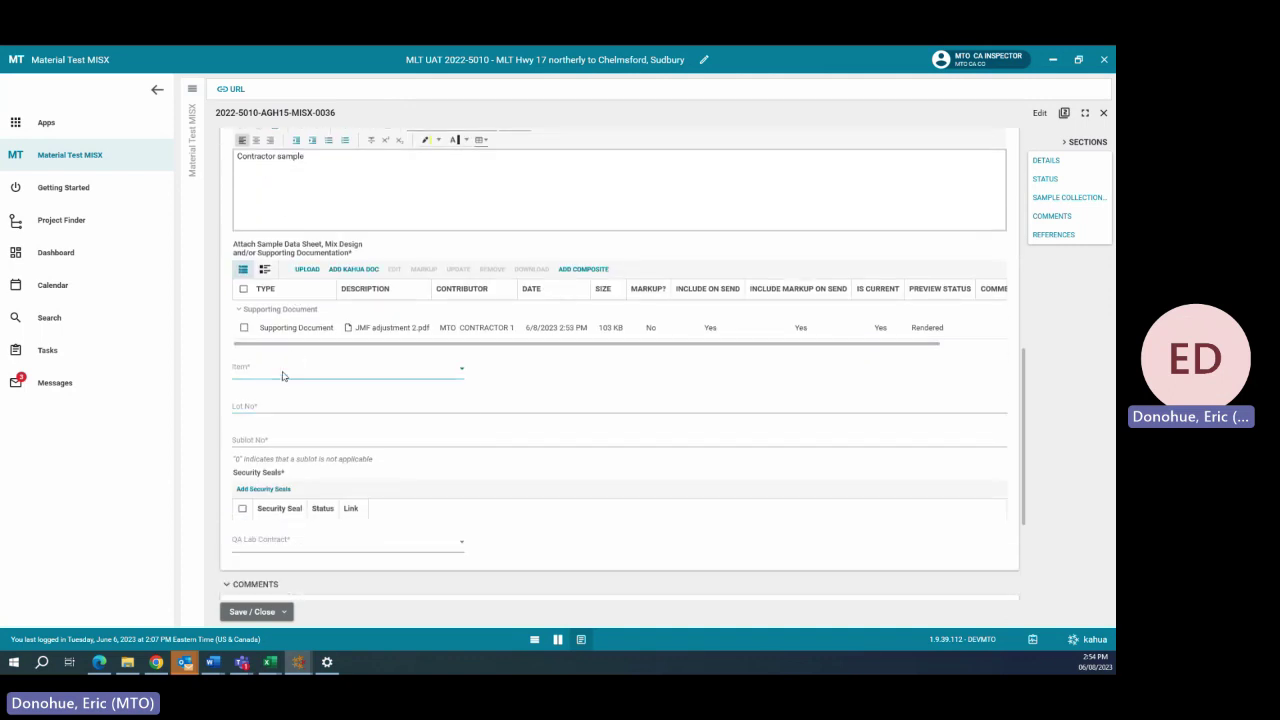
left_click(282, 376)
scroll(286, 430, "down", 3)
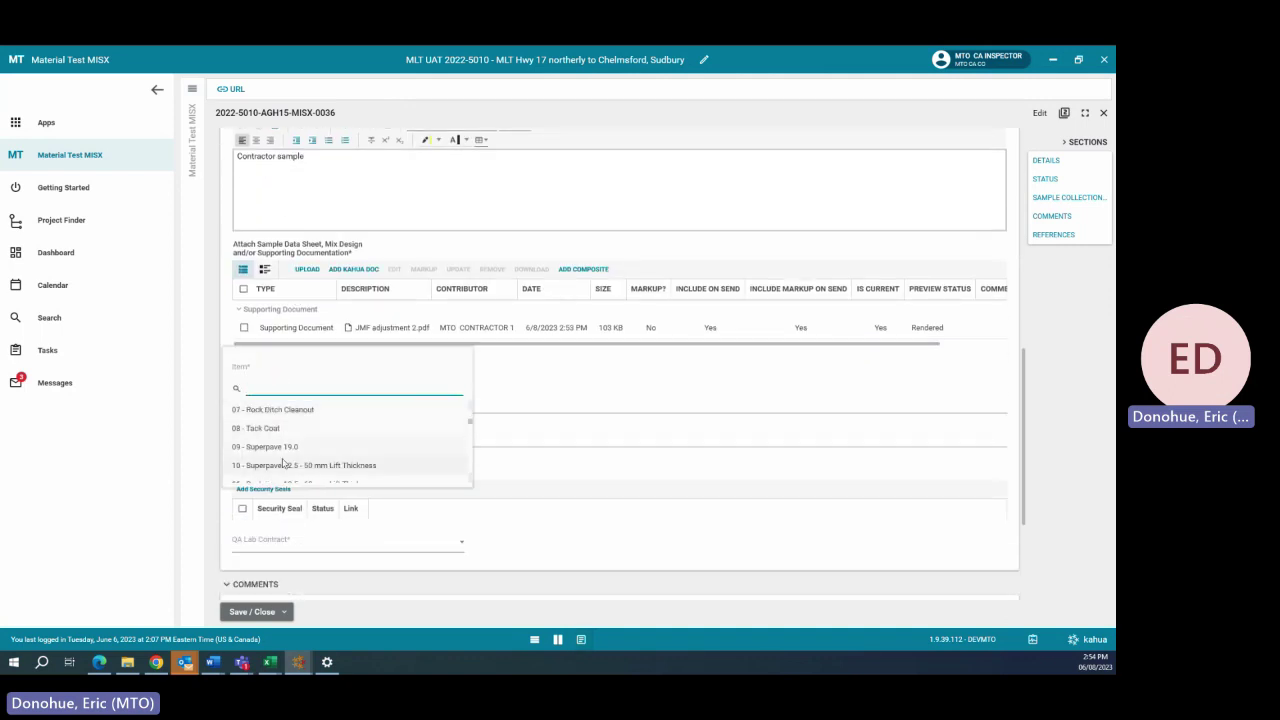
left_click(283, 447)
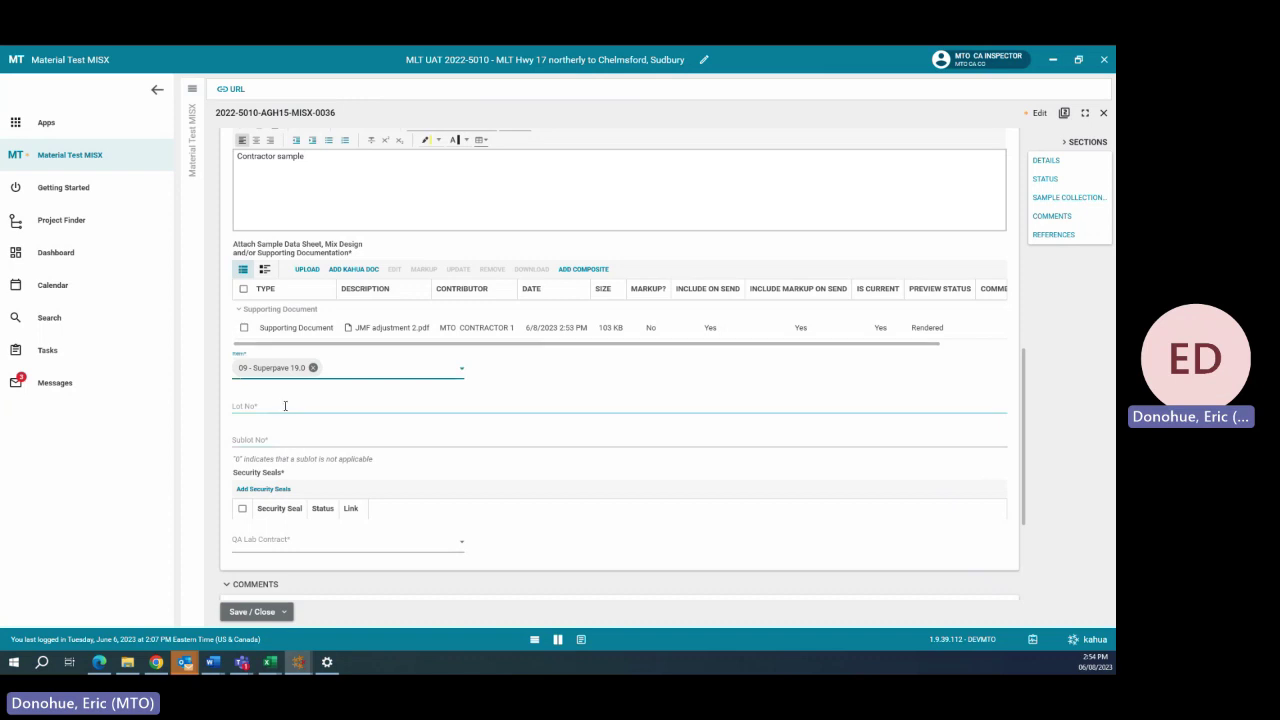
Step: Set the lot number to Test123 and the sublot number to 0
left_click(285, 406)
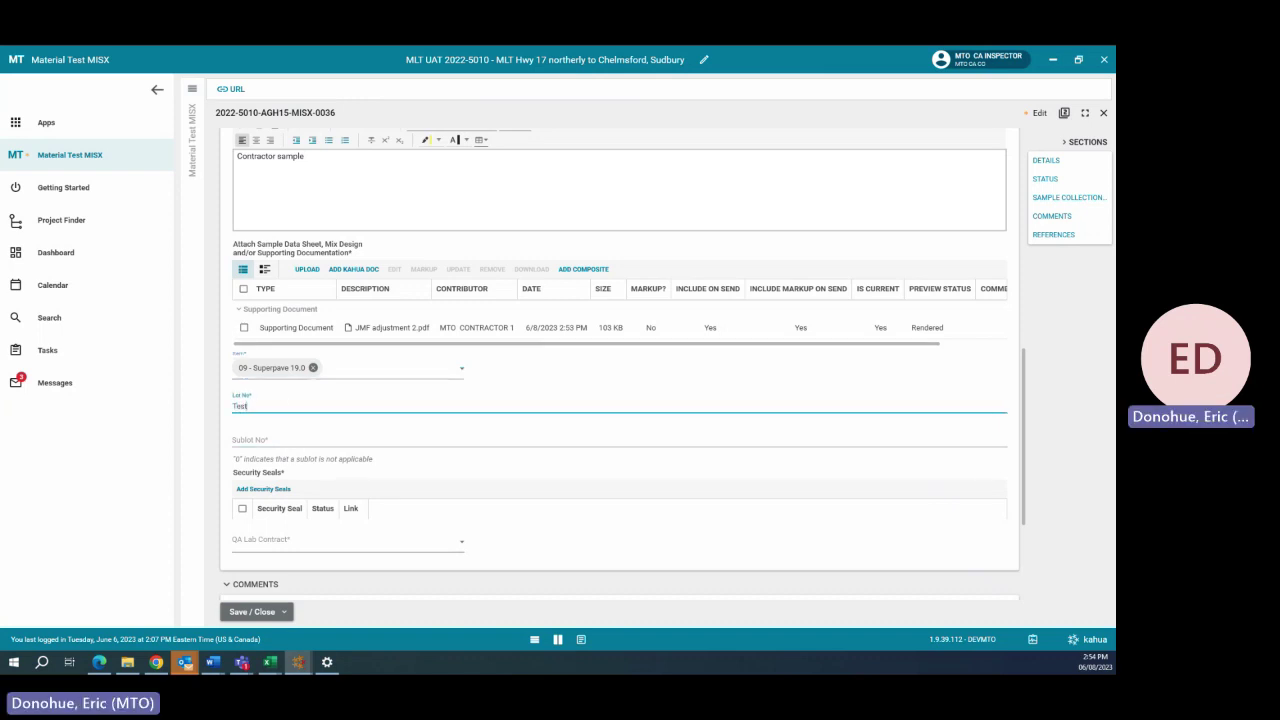
left_click(284, 441)
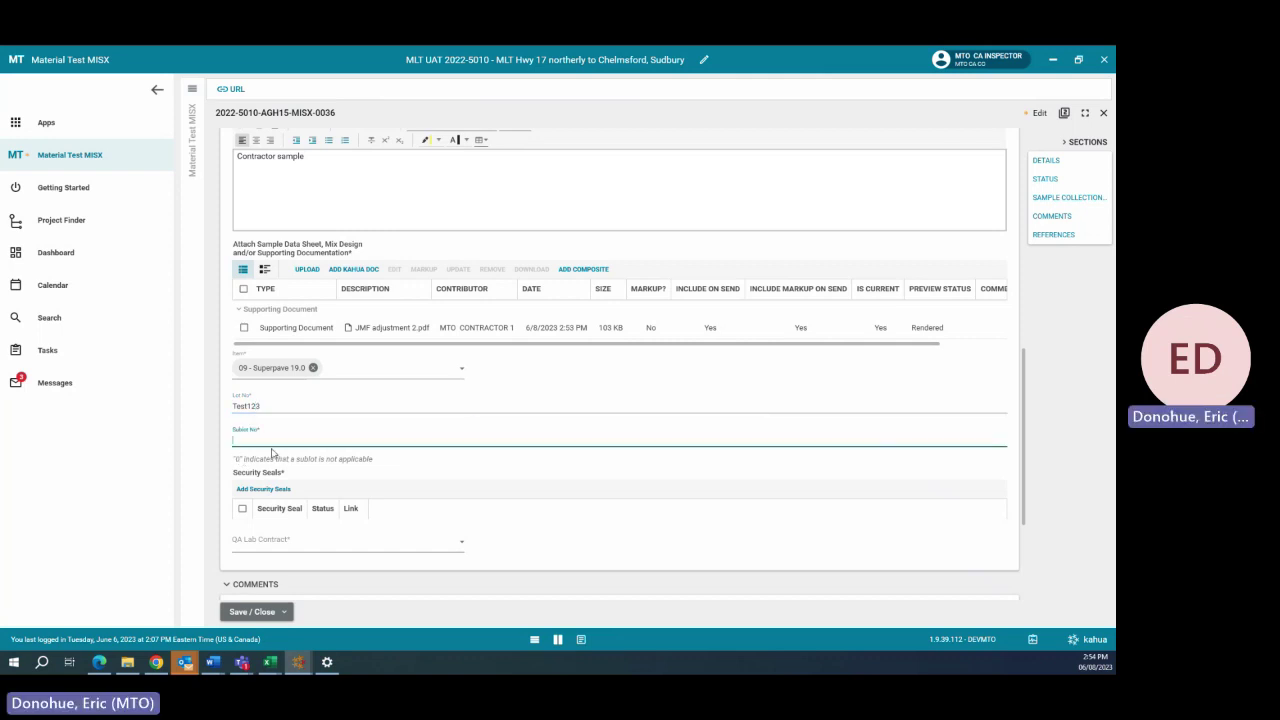
scroll(296, 457, "down", 1)
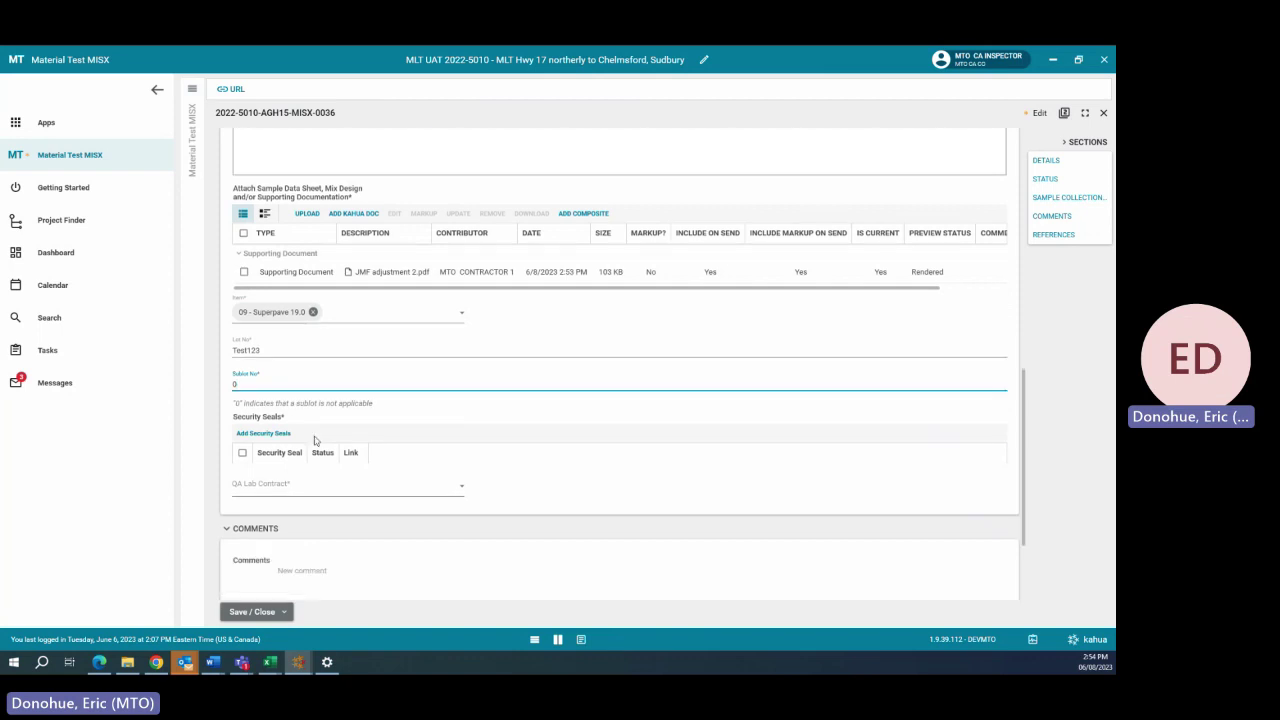
Step: Add the four security seals MTONEA0001202BLU, MTONEA0001201BLU, MTONEA0001200BLU and MTONEA0001199BLU to the record
left_click(265, 433)
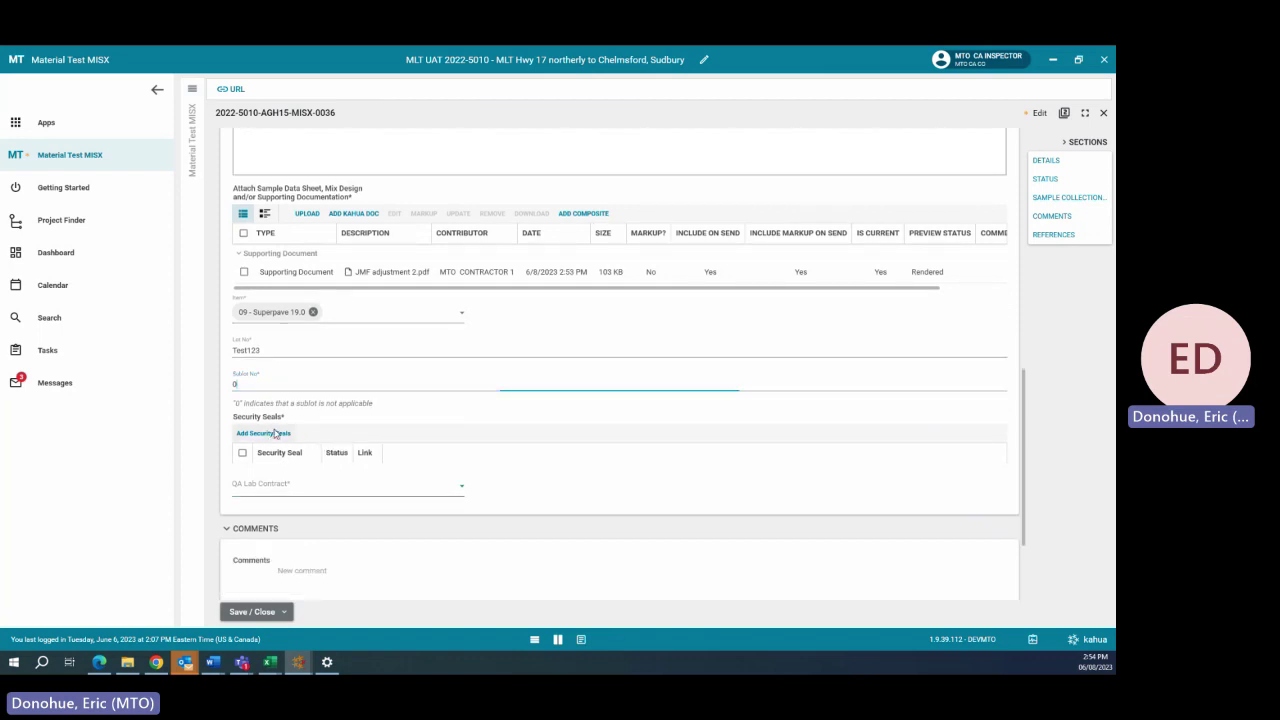
left_click(233, 202)
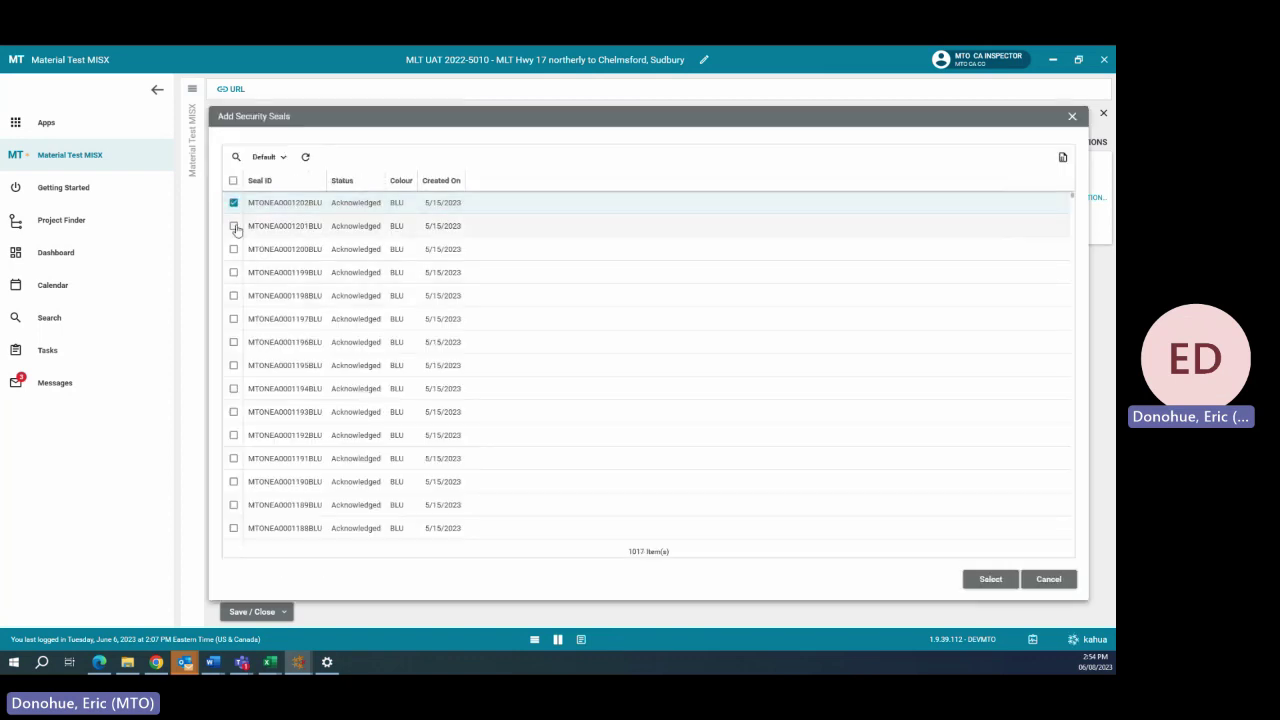
left_click(233, 226)
left_click(233, 249)
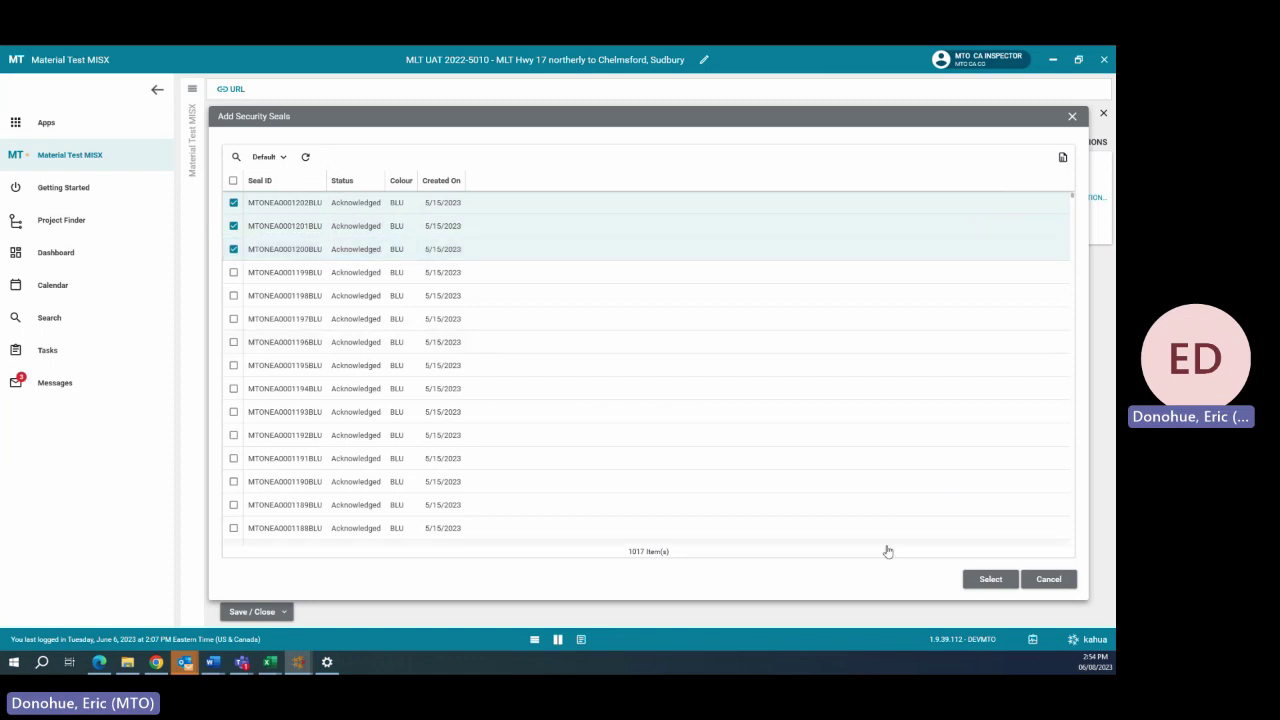
left_click(233, 272)
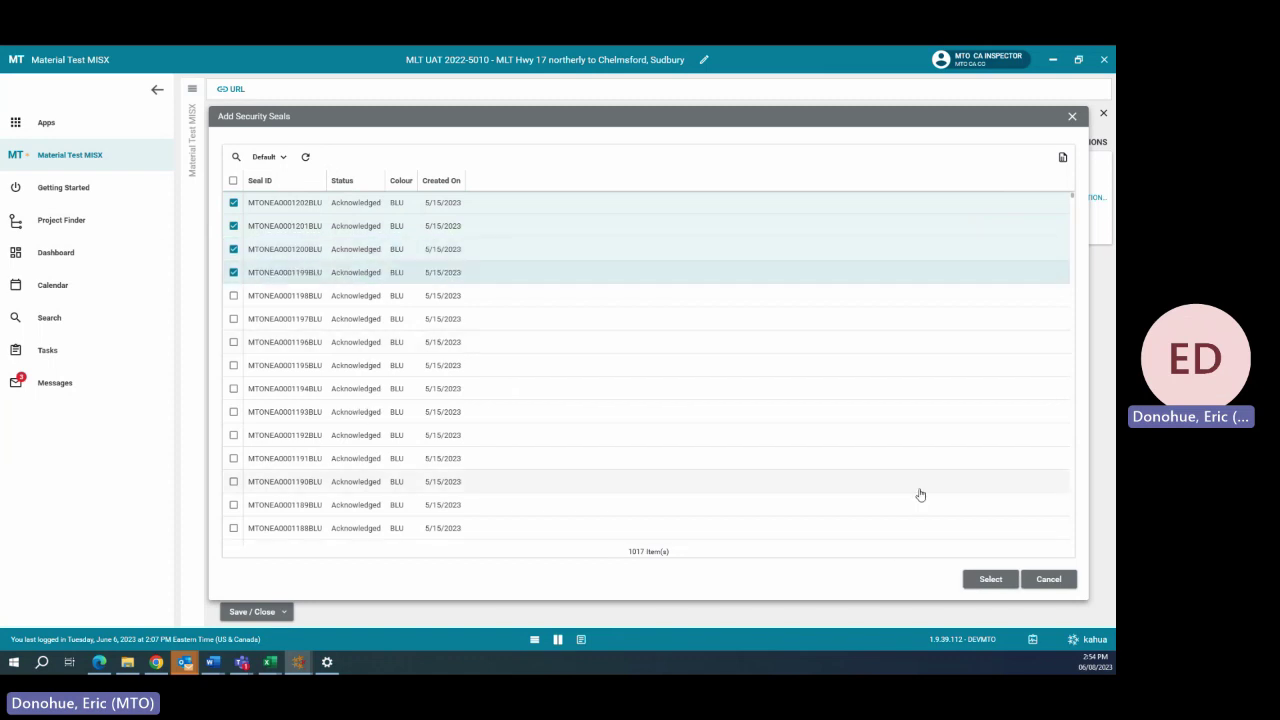
left_click(988, 579)
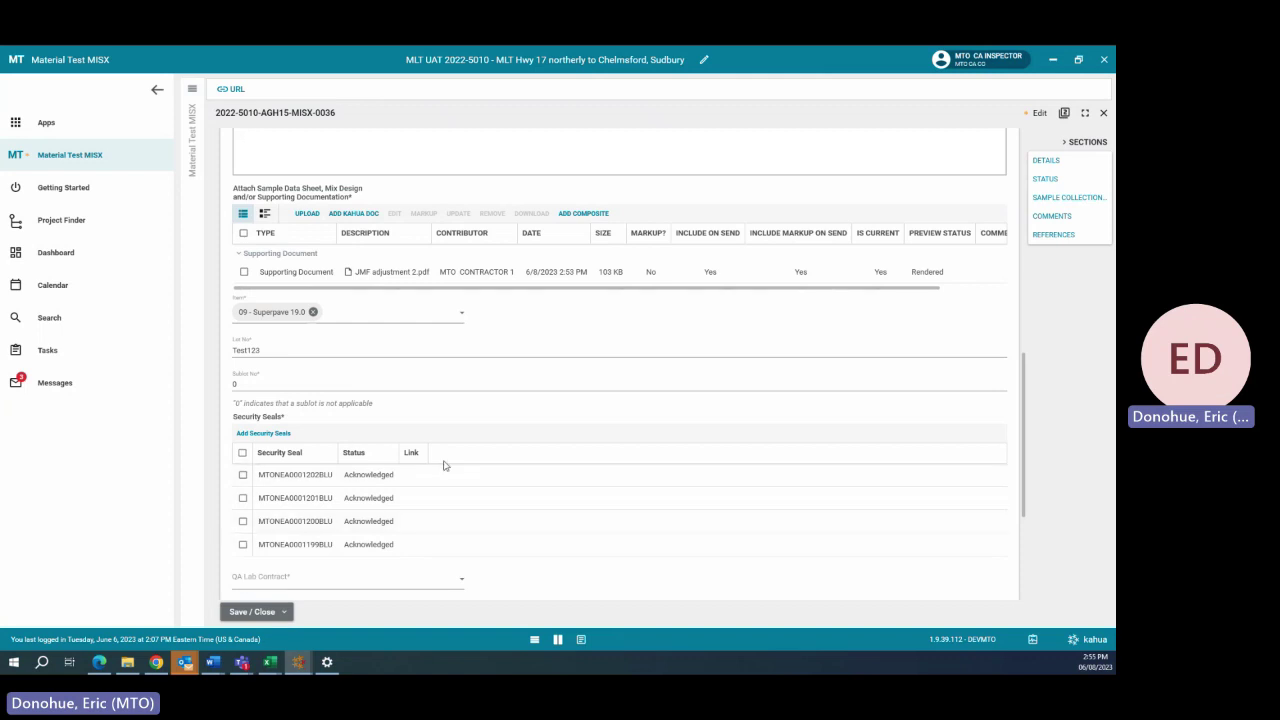
Step: Set the QA lab contract to MTO QA LAB CO and save the AGH15 record
scroll(443, 463, "down", 1)
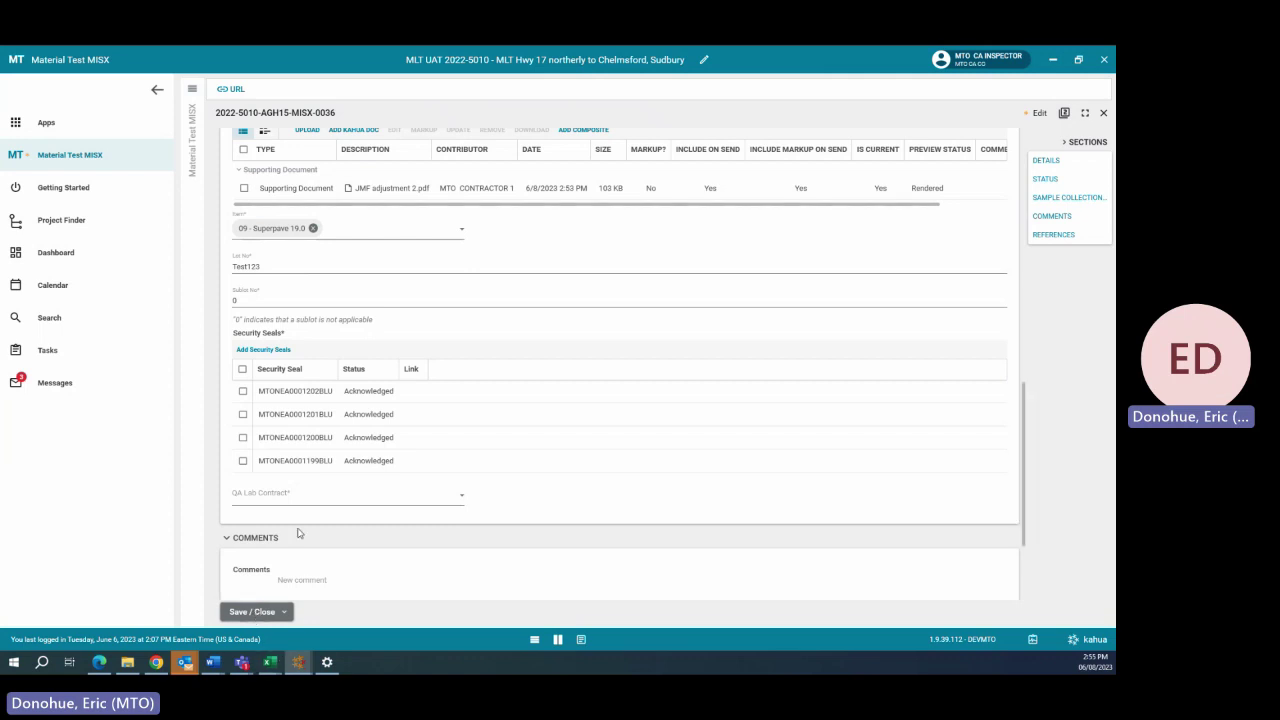
left_click(286, 498)
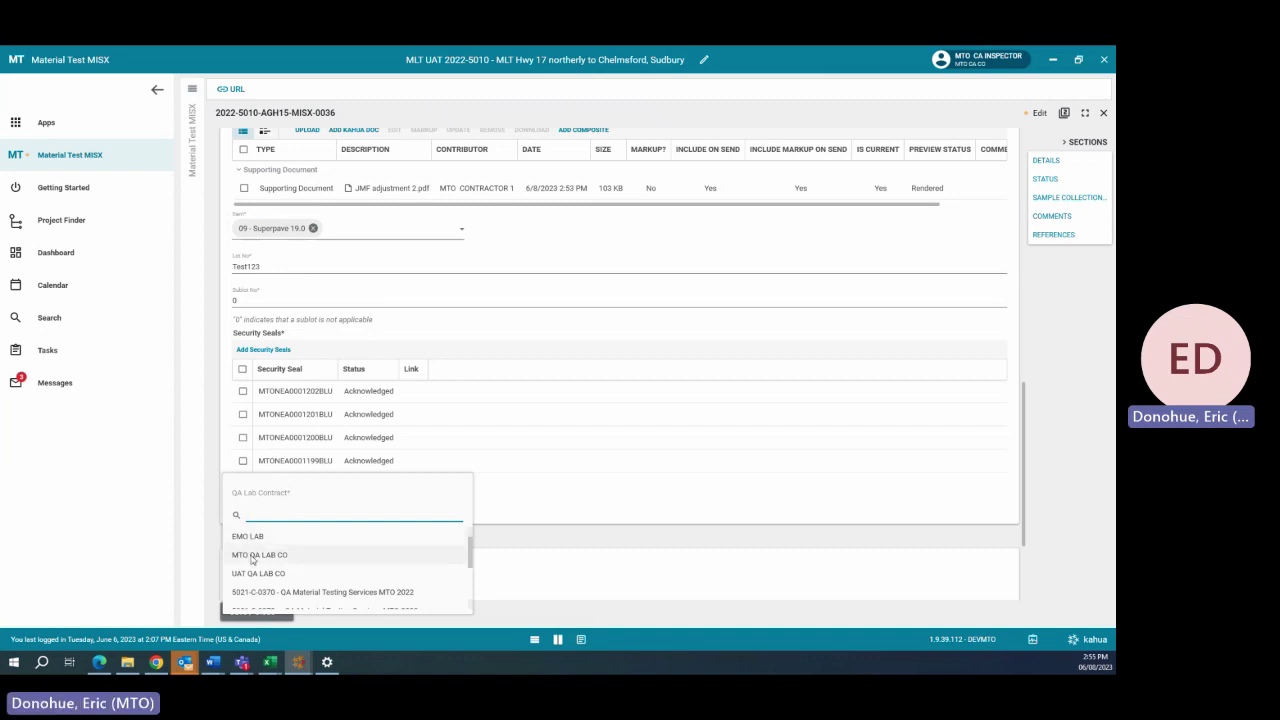
left_click(259, 554)
left_click(264, 613)
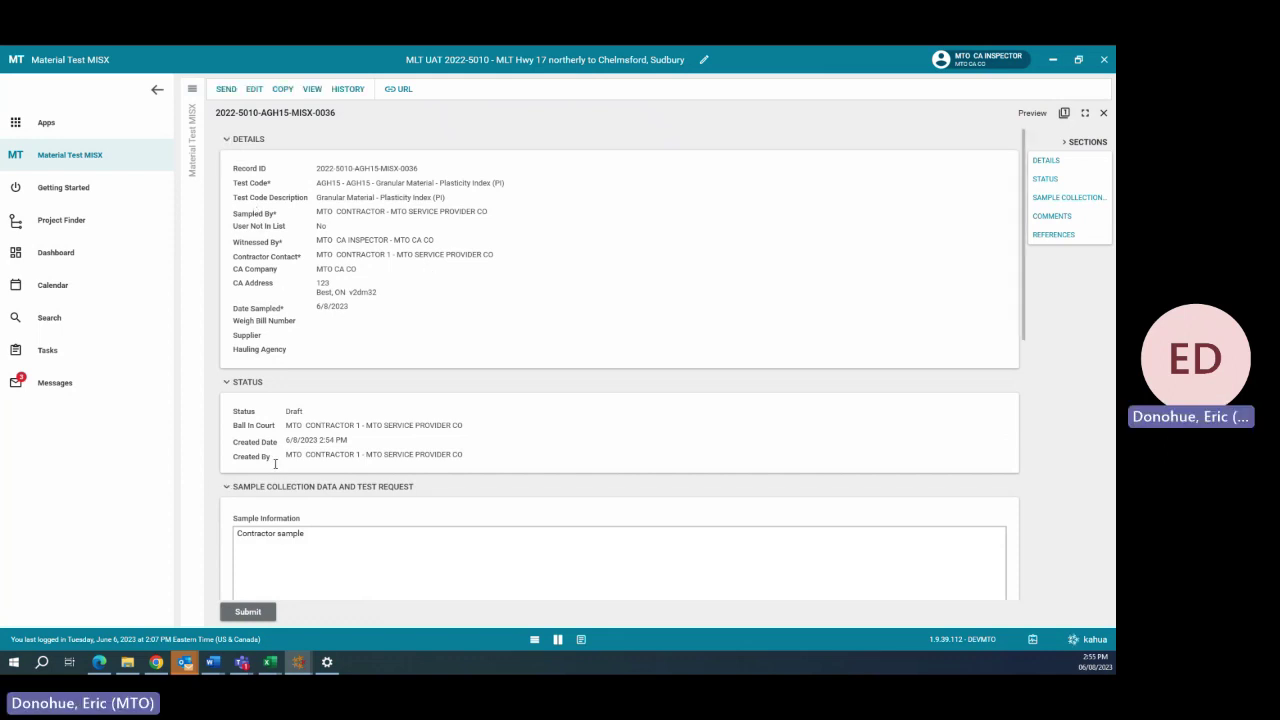
Step: Submit the AGH15 record for CA review and check its status and ball in court
left_click(247, 613)
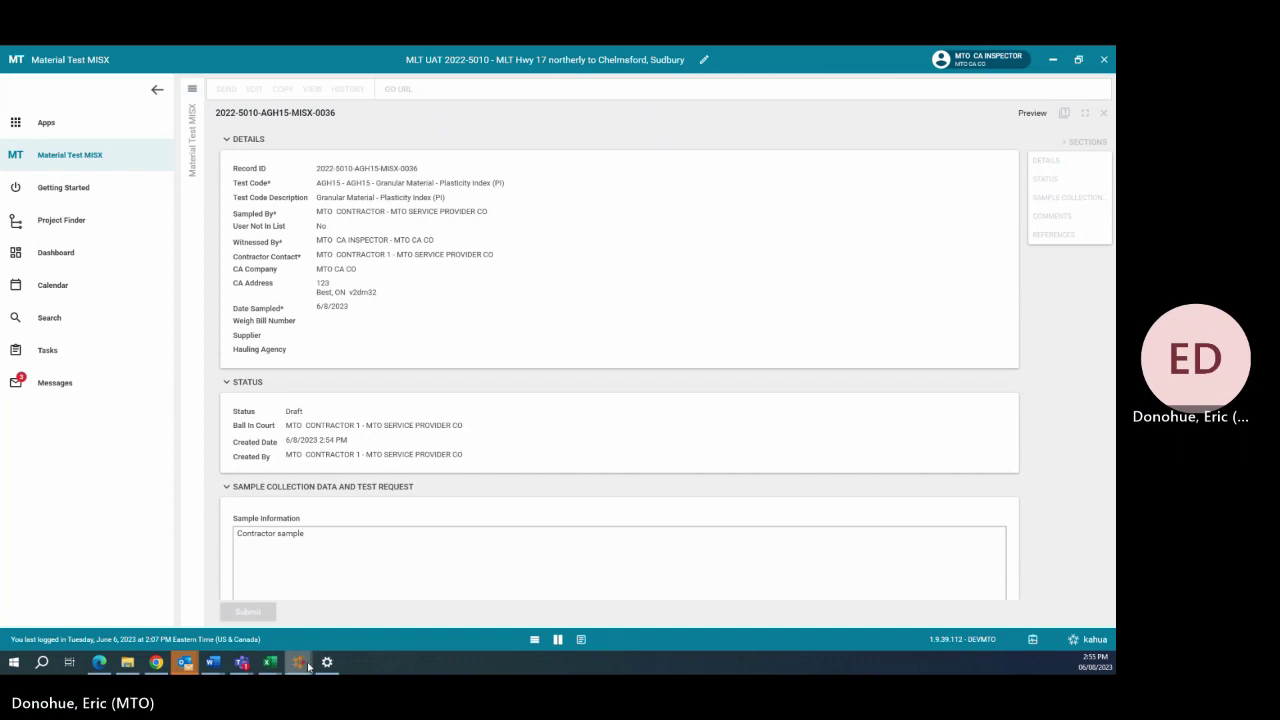
mouse_move(301, 665)
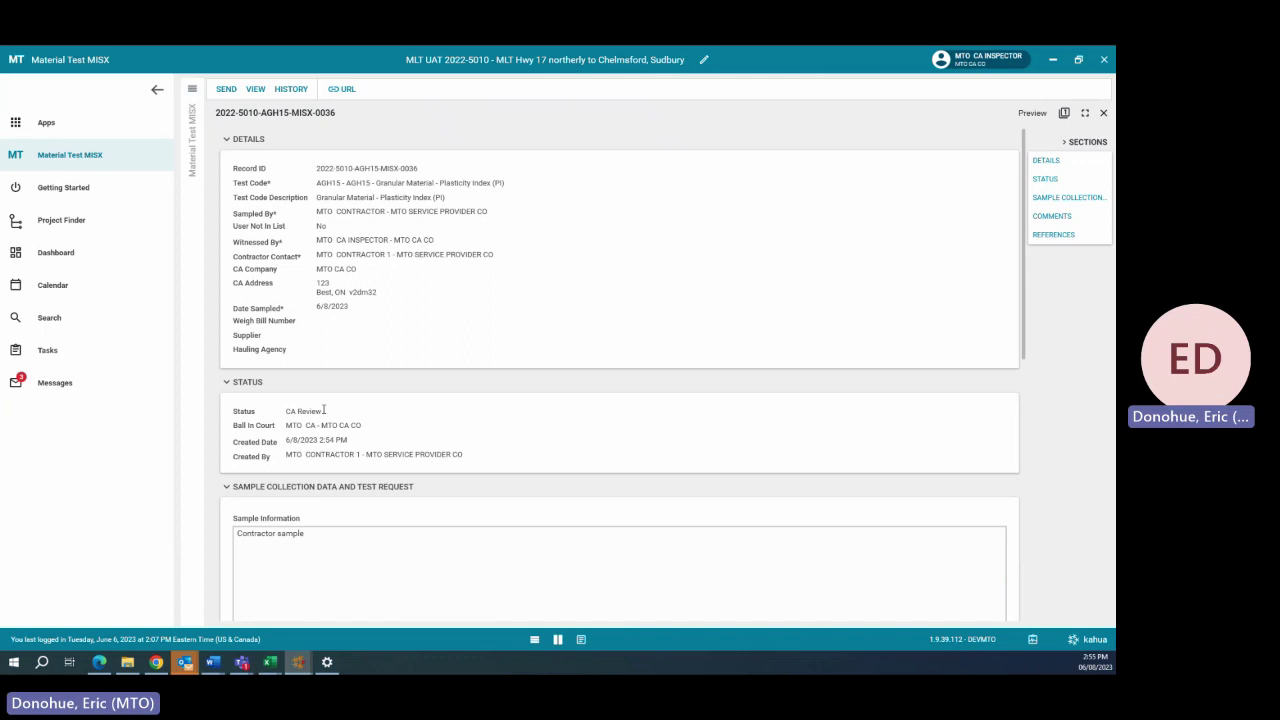
left_click_drag(324, 410, 273, 425)
left_click_drag(366, 426, 227, 430)
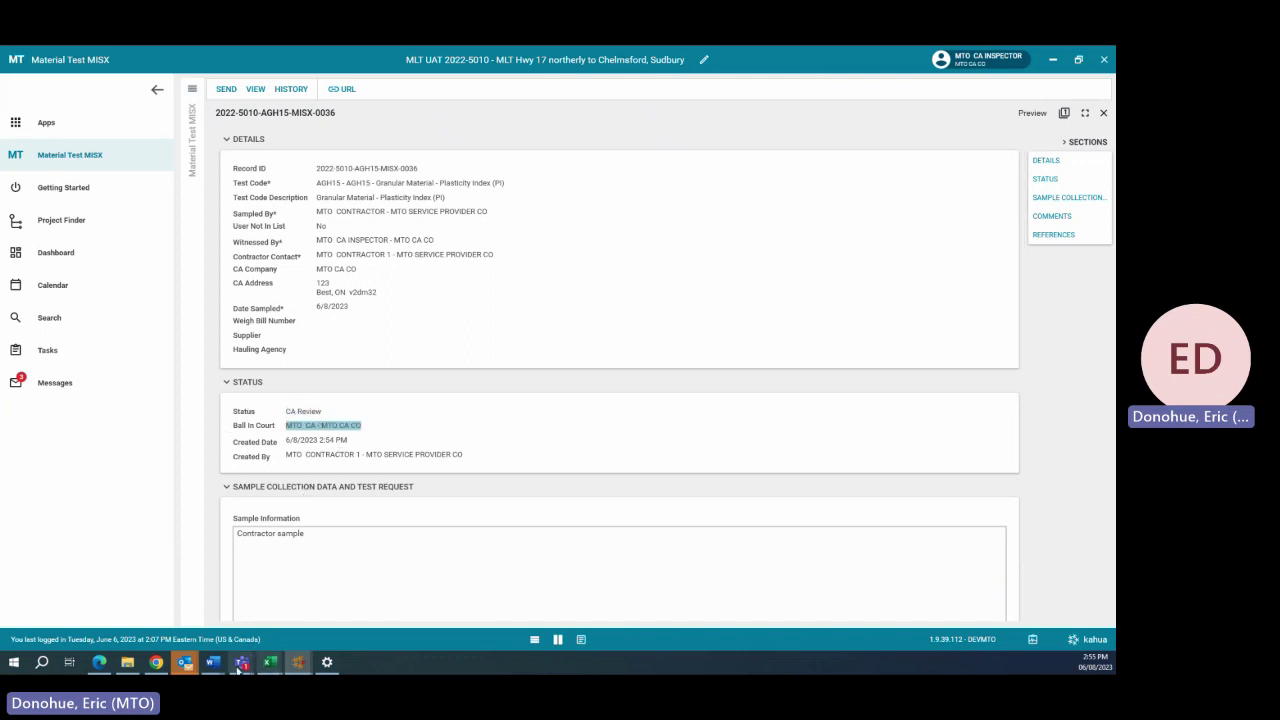
Step: Switch to the CA's Kahua window and open the CA Review task for record 2022-5010-AGH15-MISX-0036
left_click(298, 662)
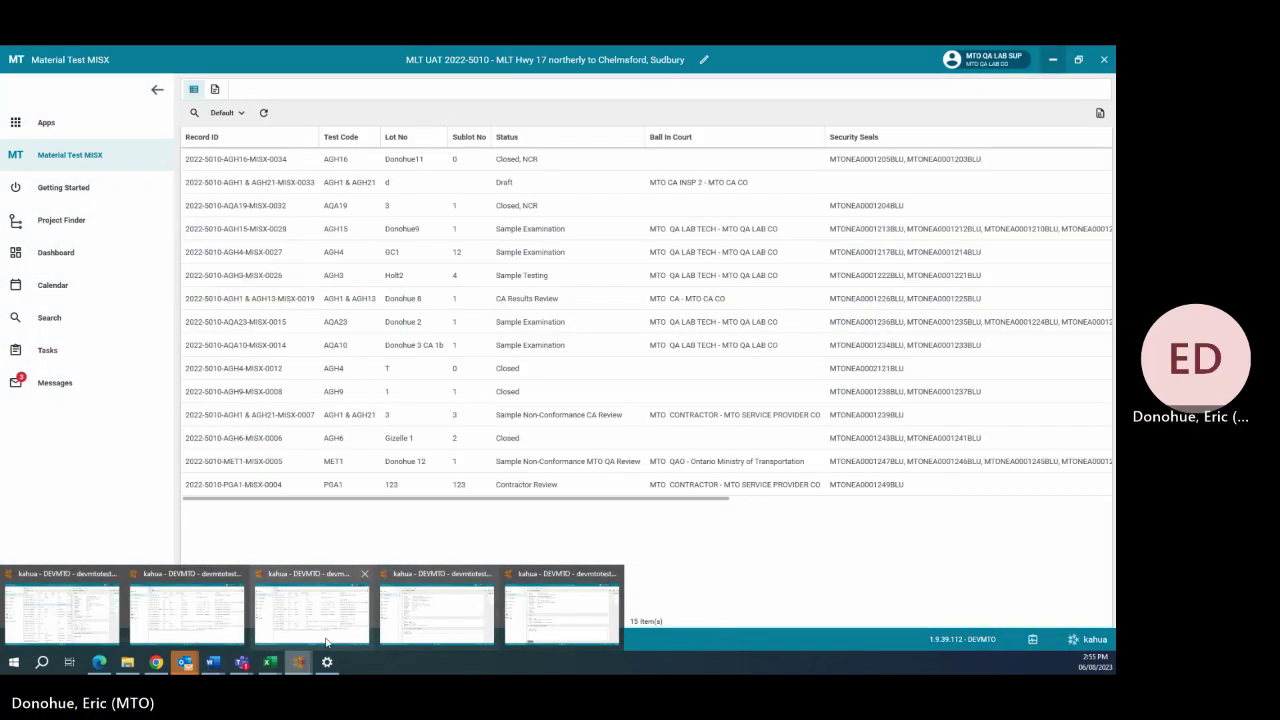
left_click(60, 620)
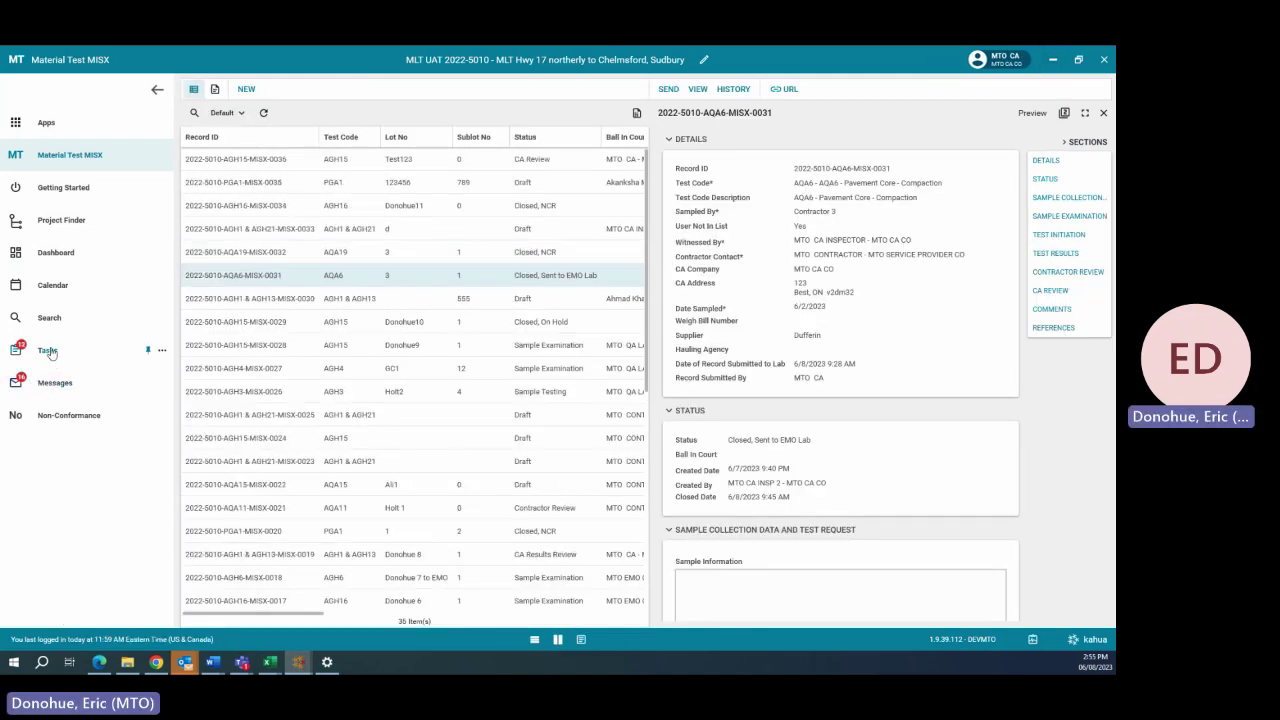
left_click(47, 123)
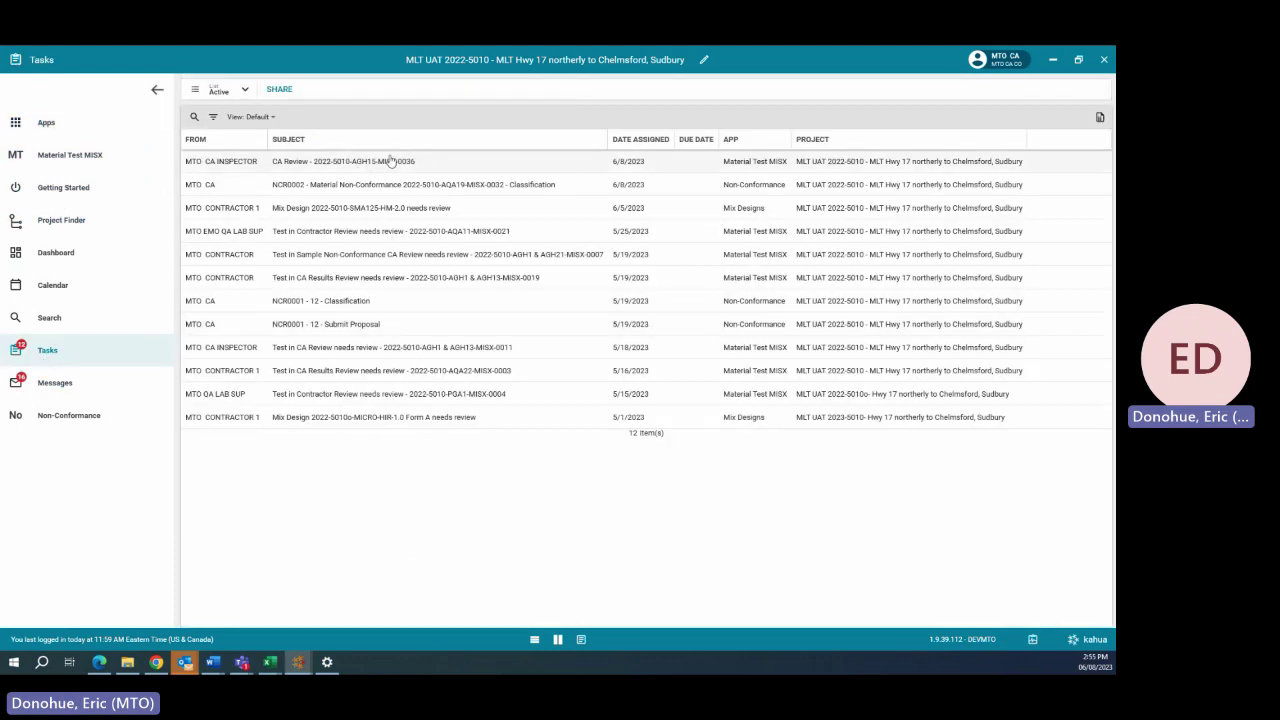
left_click(384, 161)
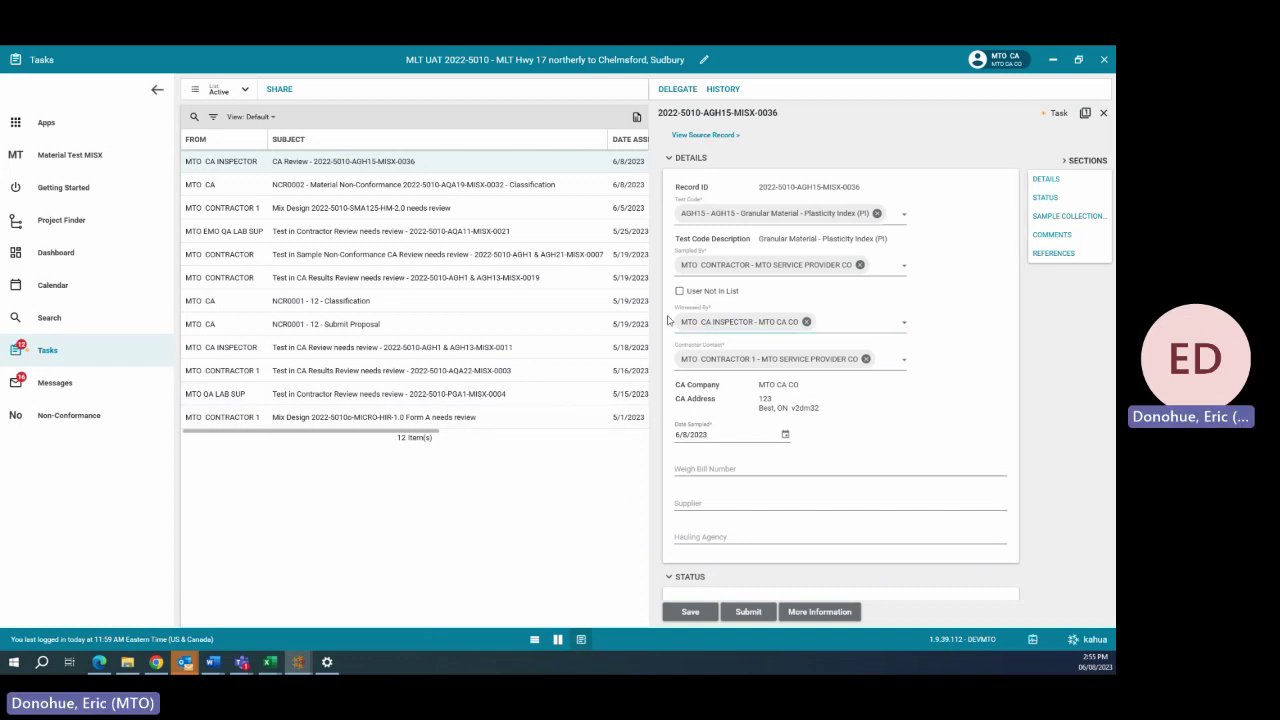
Step: Widen the CA Review task and examine its details, status, sample data, security seals and QA lab contract
scroll(717, 358, "down", 1)
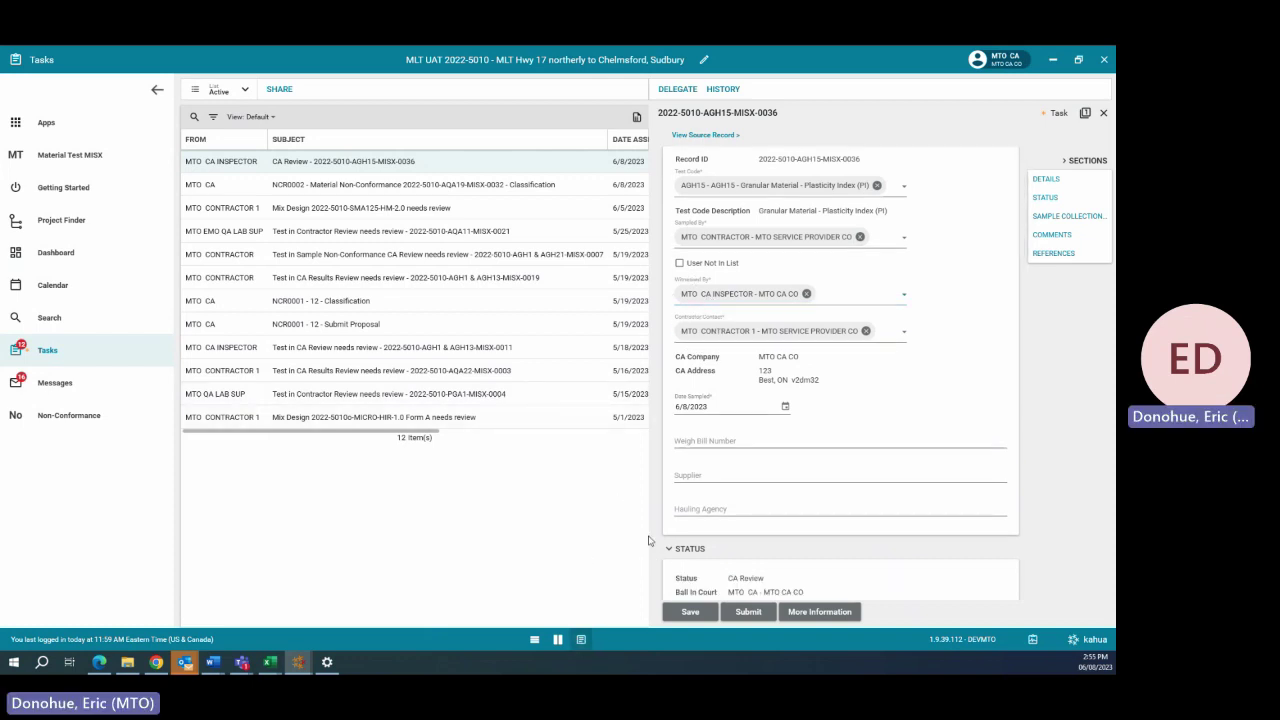
left_click_drag(649, 537, 260, 509)
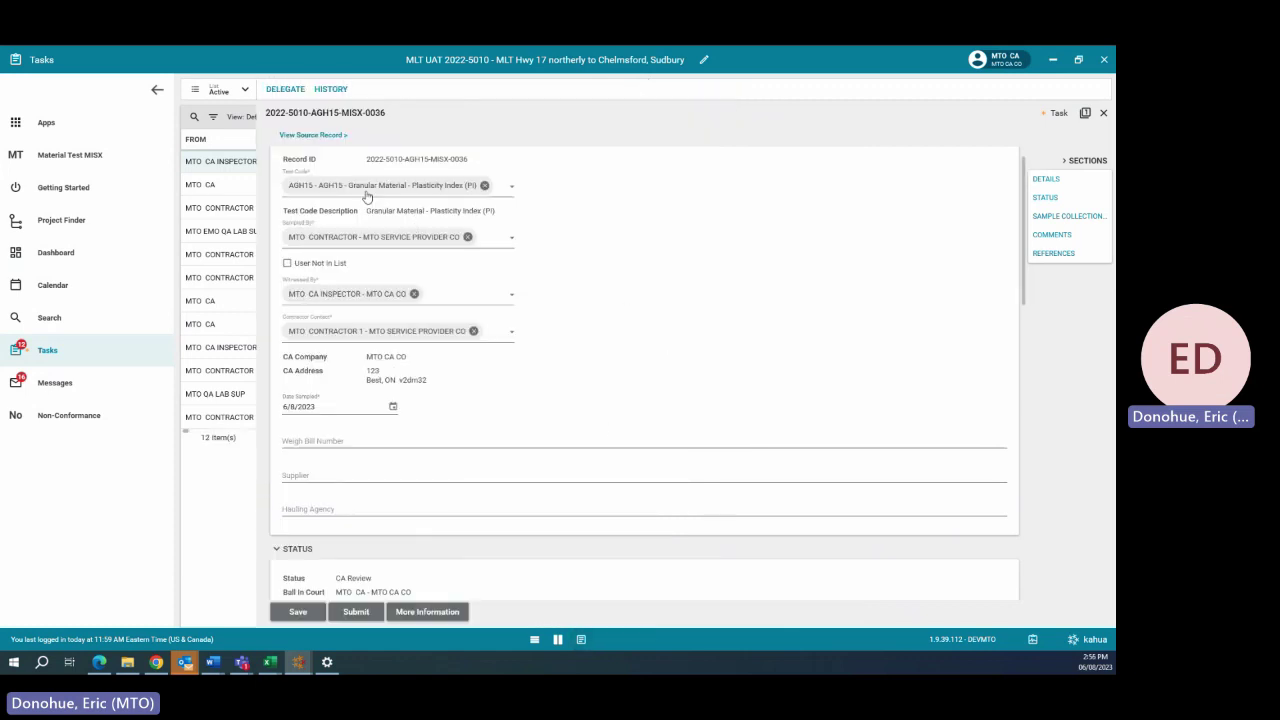
scroll(363, 336, "down", 3)
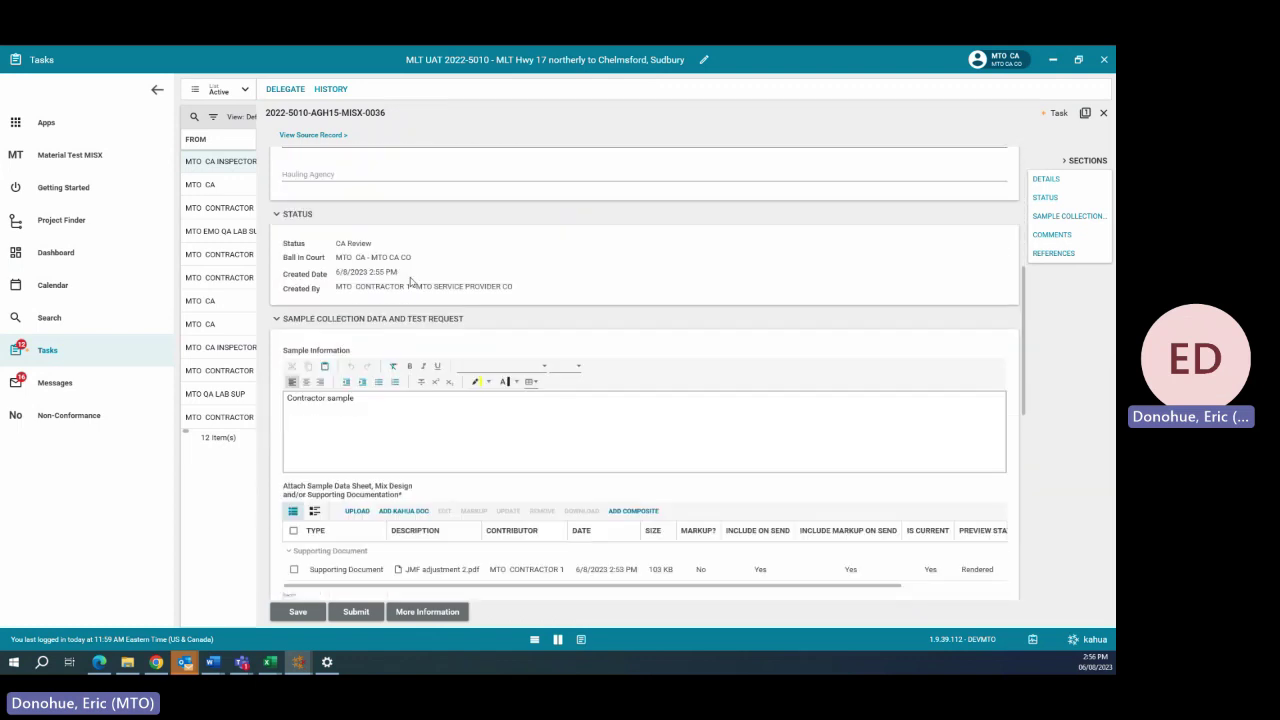
scroll(410, 283, "down", 2)
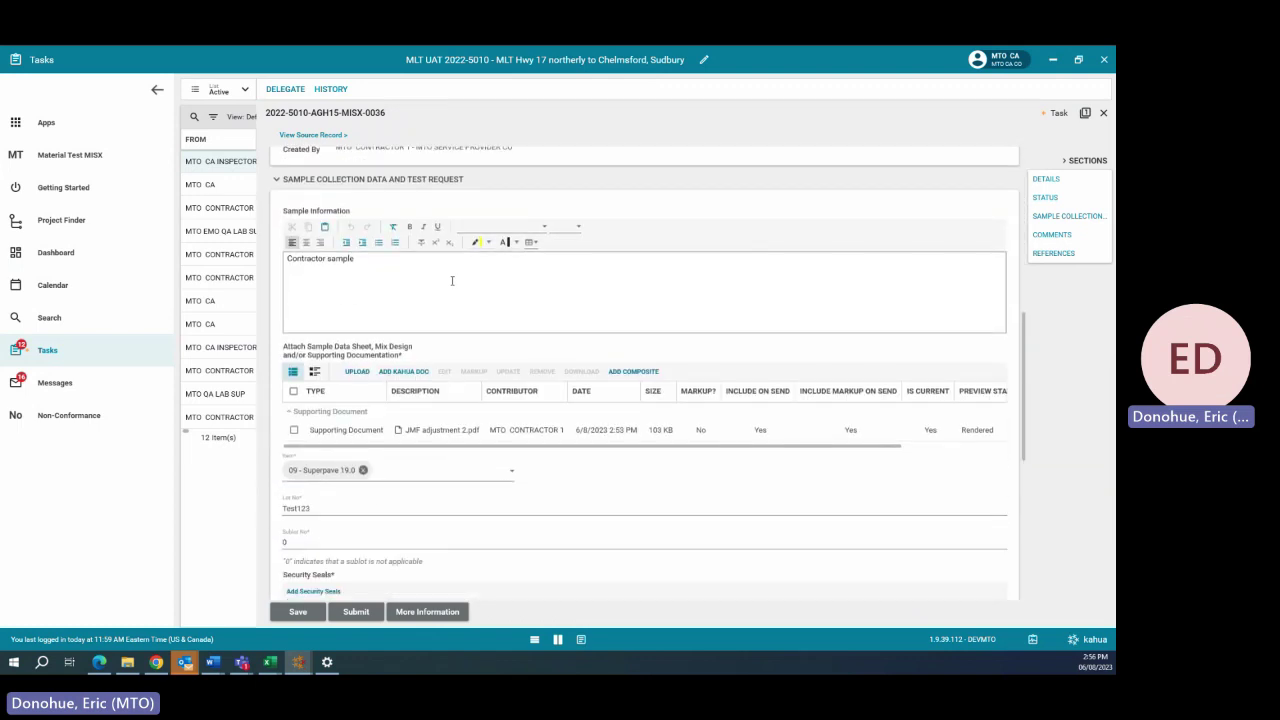
scroll(455, 322, "down", 3)
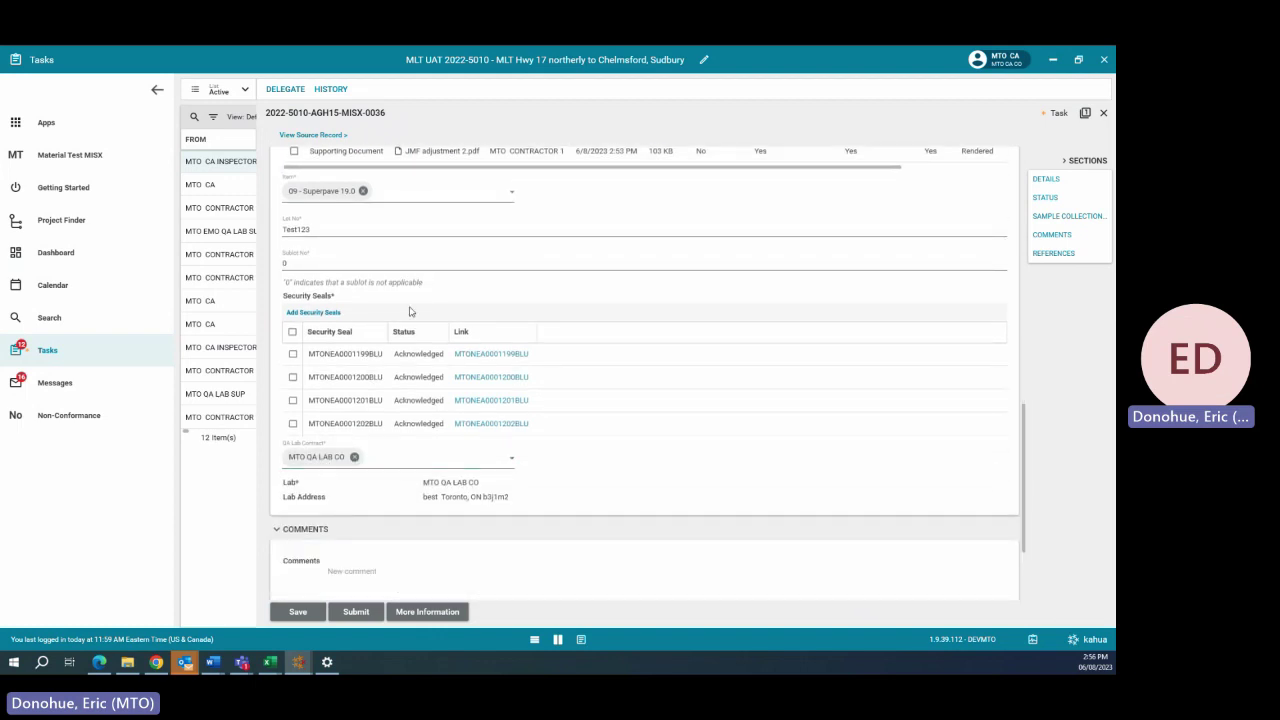
scroll(417, 309, "down", 1)
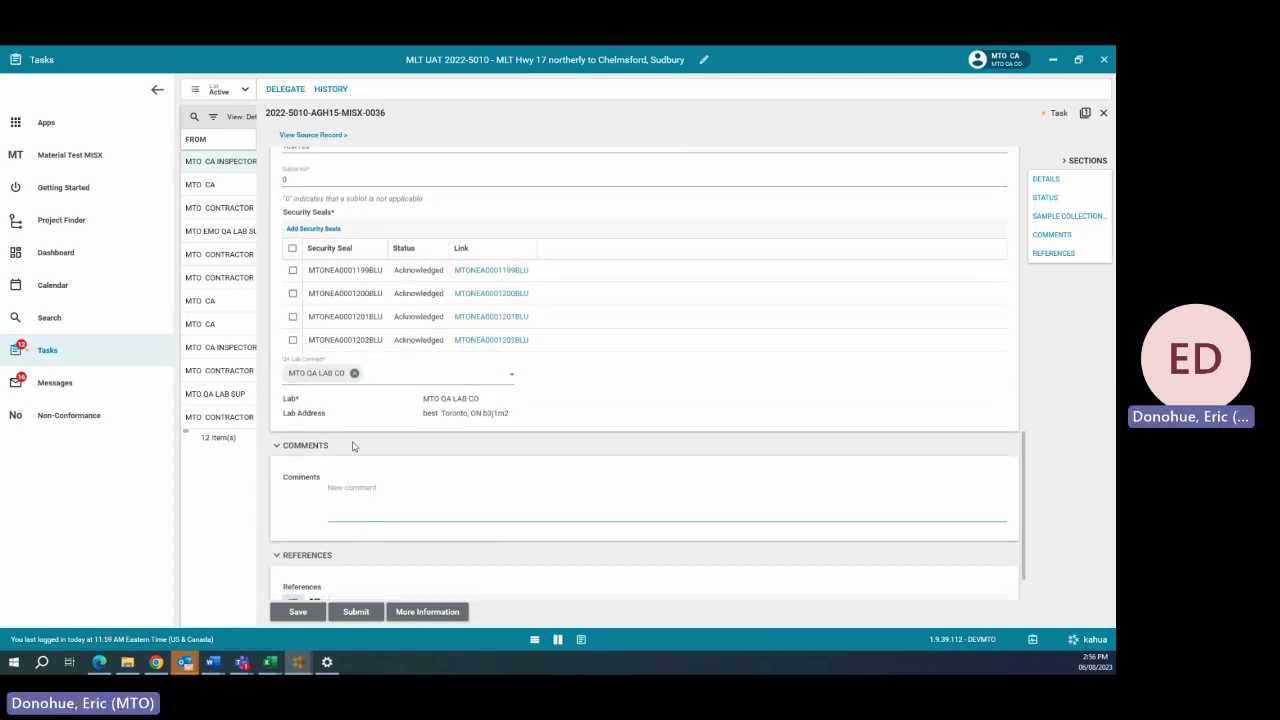
Step: Enter a CA comment on the task and submit the CA review
left_click(368, 504)
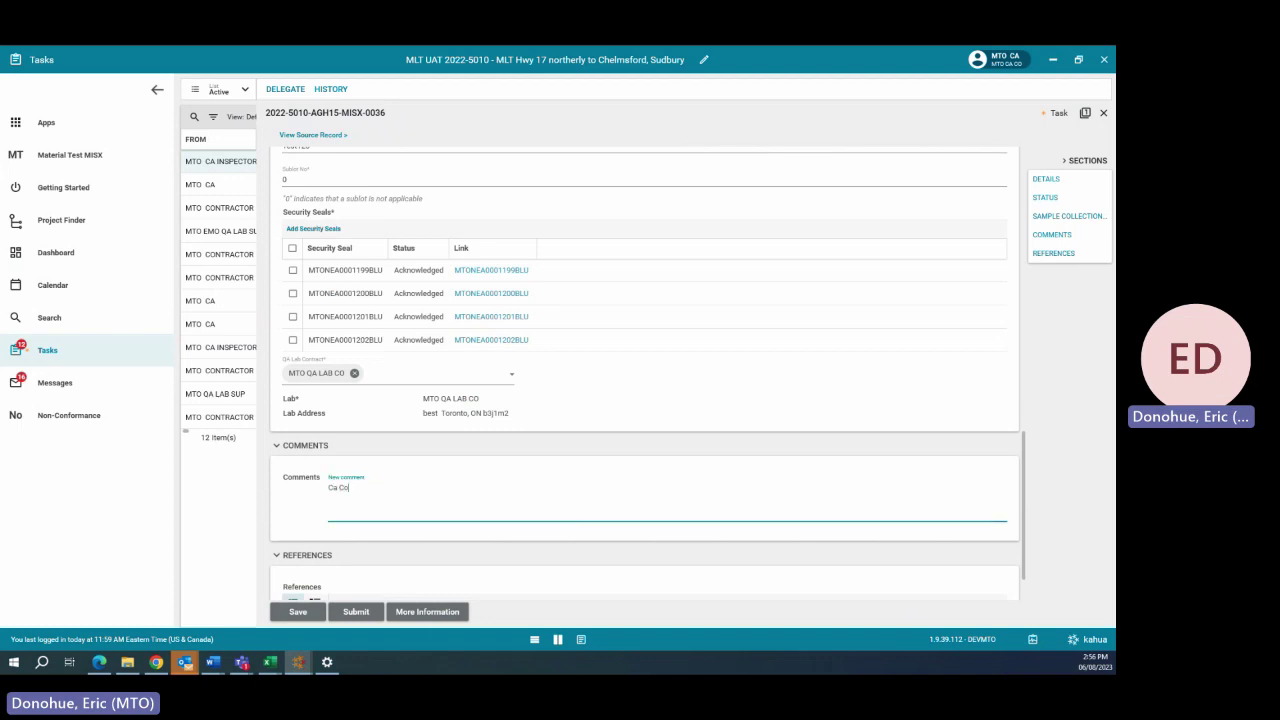
left_click(345, 610)
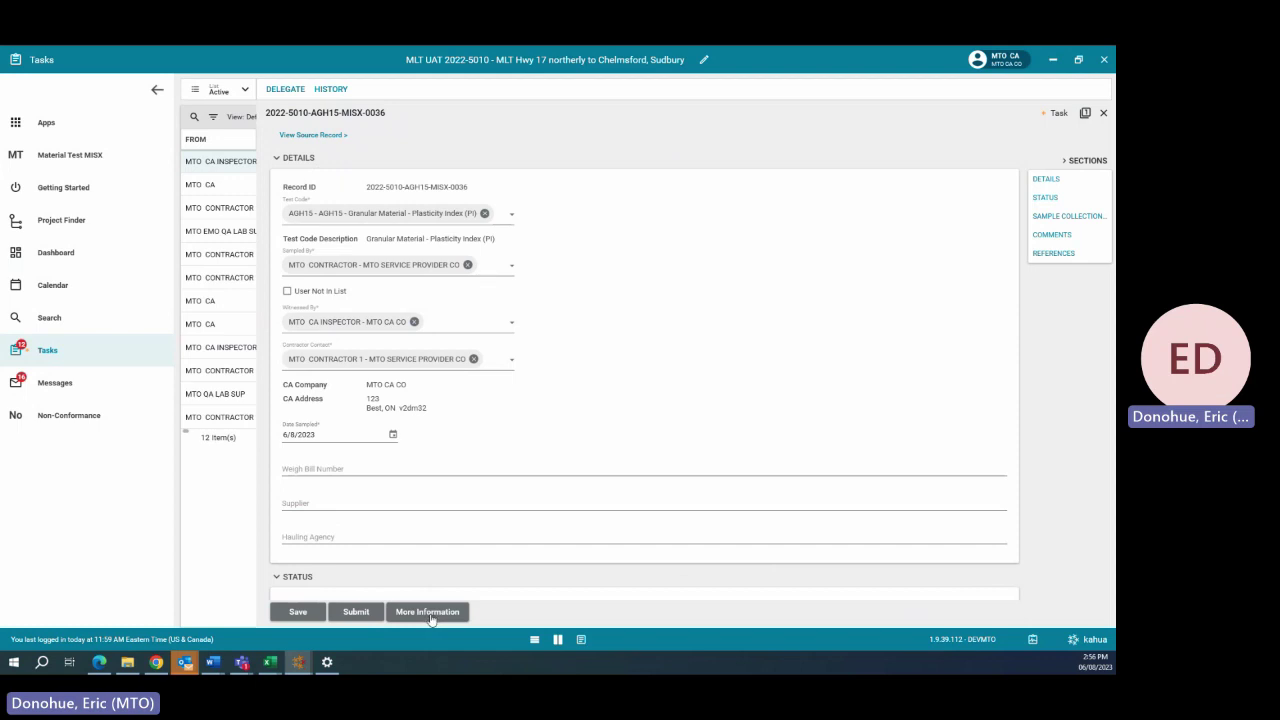
left_click(356, 612)
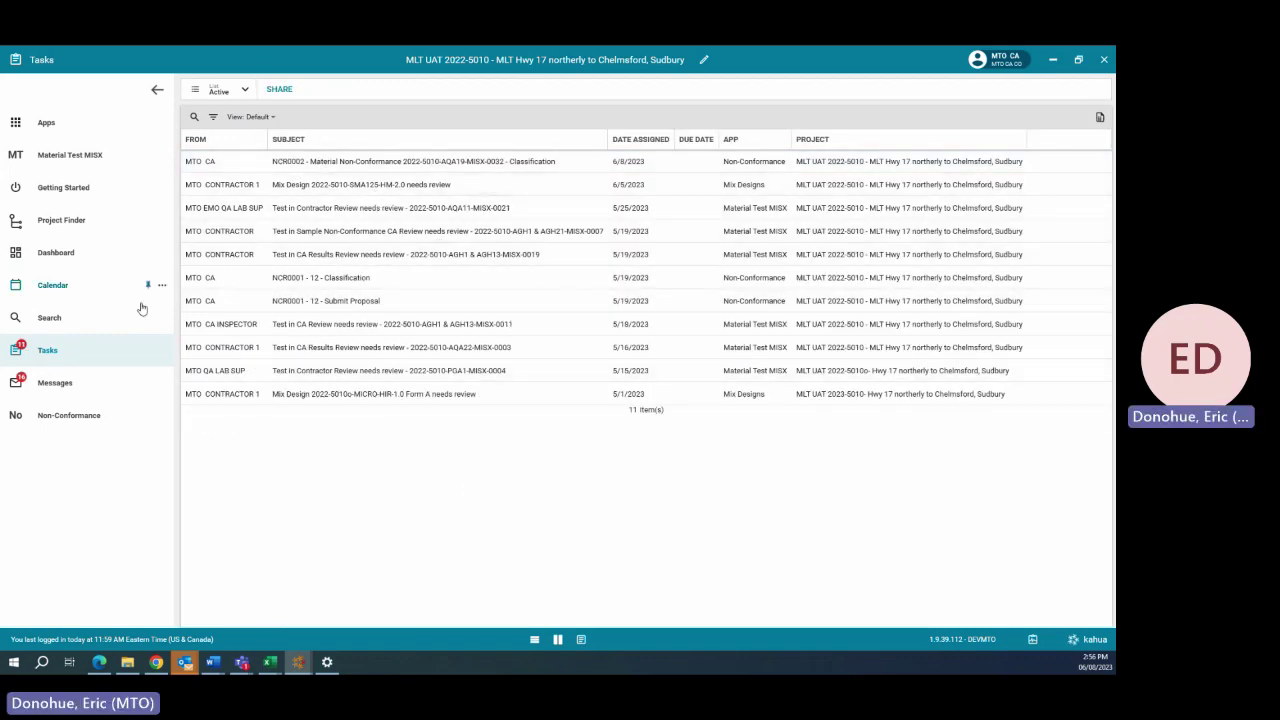
Step: Open record 2022-5010-AGH15-MISX-0036 in the Material Test MISX list to check its status and ball in court
left_click(91, 157)
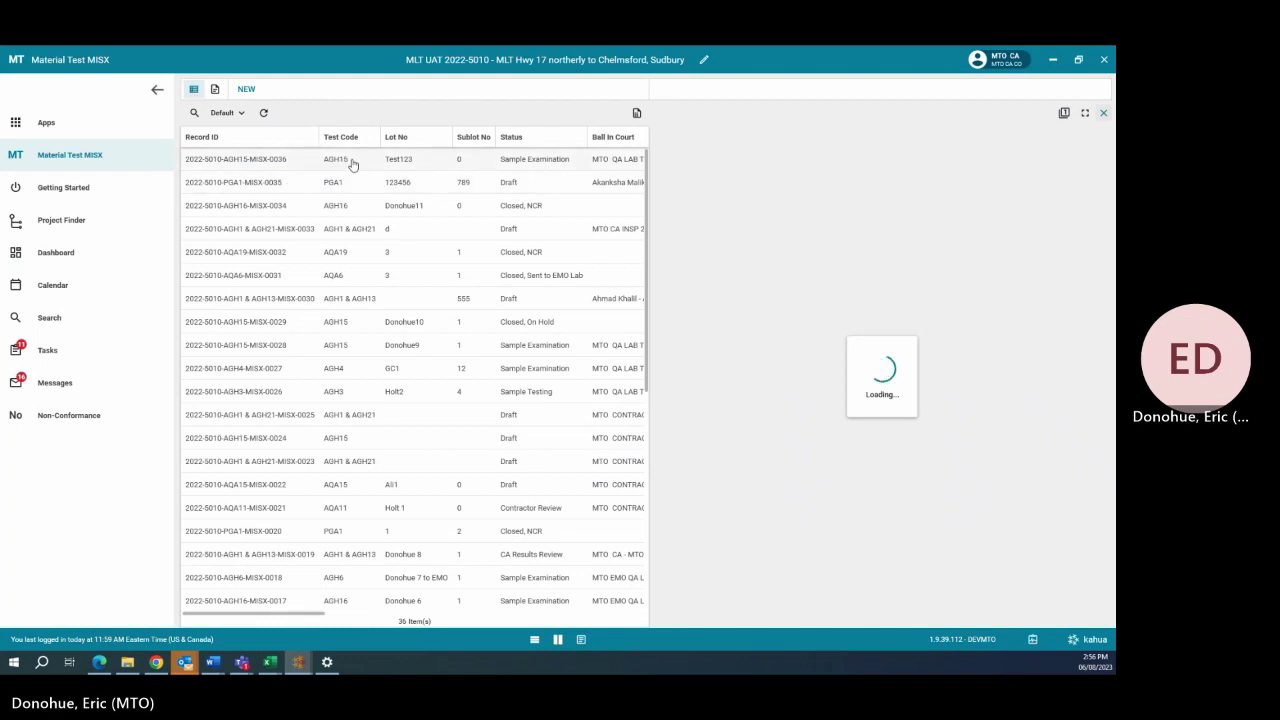
left_click(544, 161)
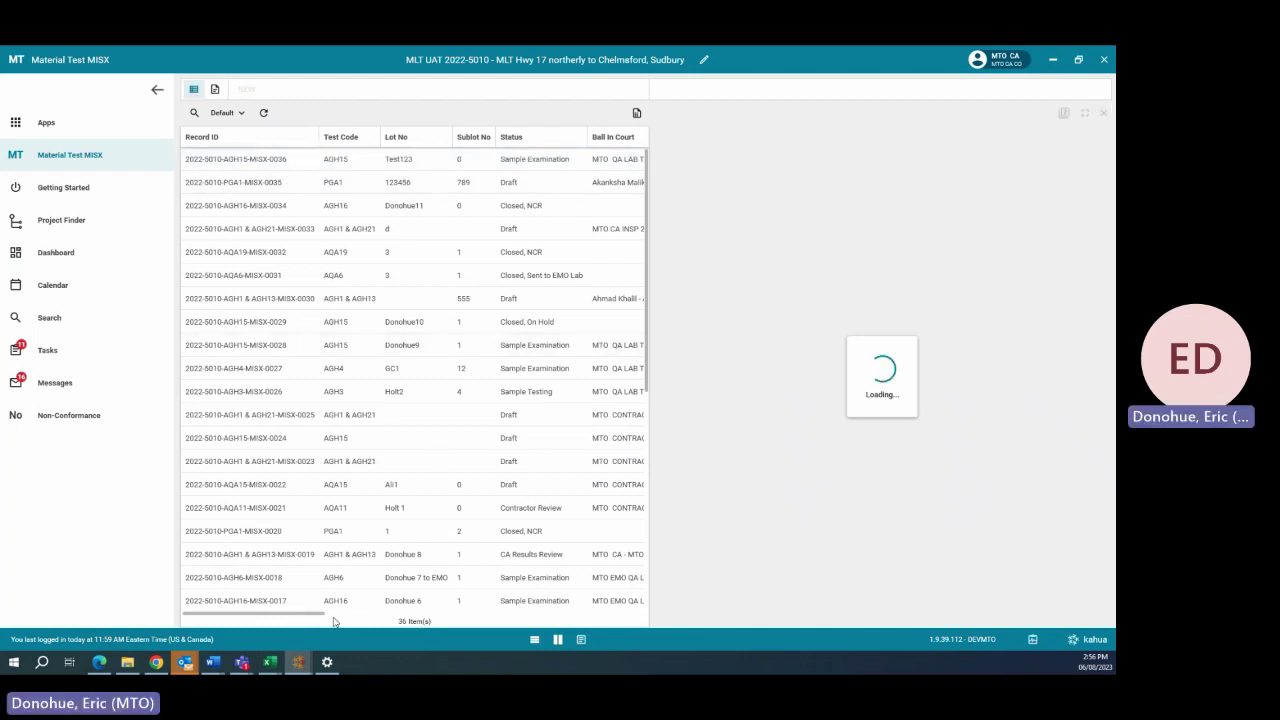
Step: Switch to the QA lab technician's Kahua window and open the Sample Examination task for record 2022-5010-AGH15-MISX-0036
mouse_move(299, 663)
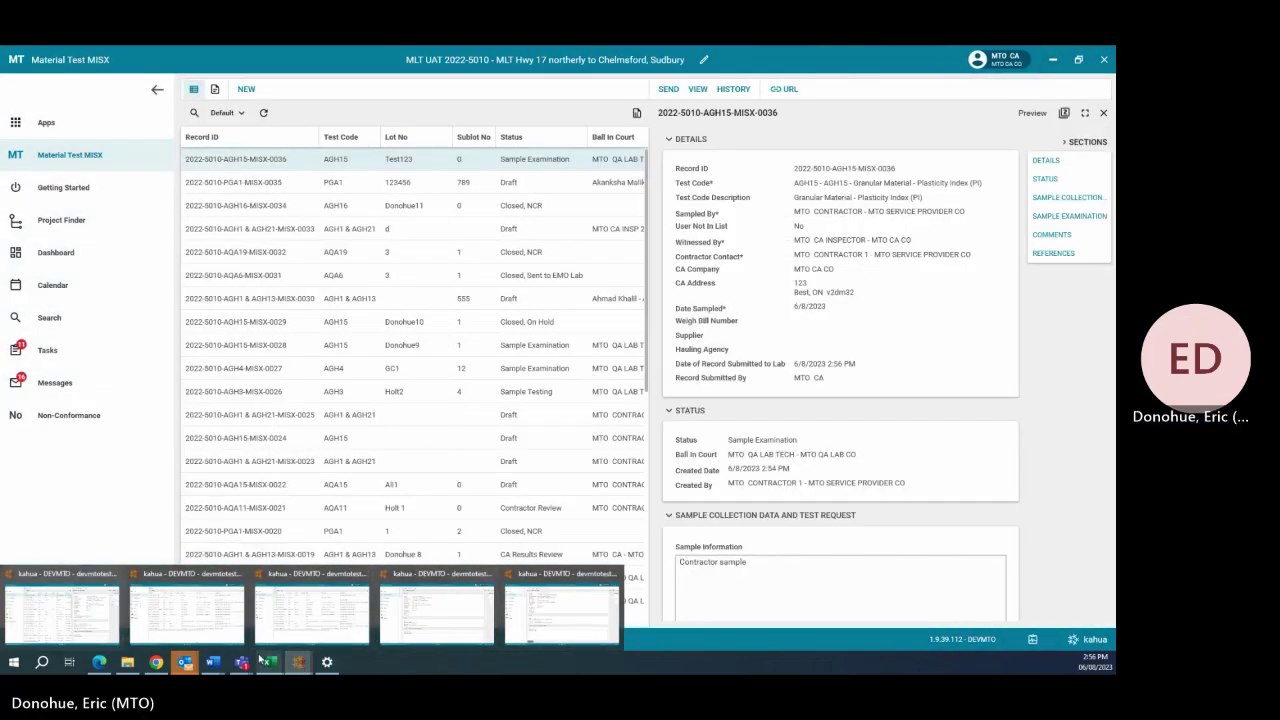
left_click(90, 619)
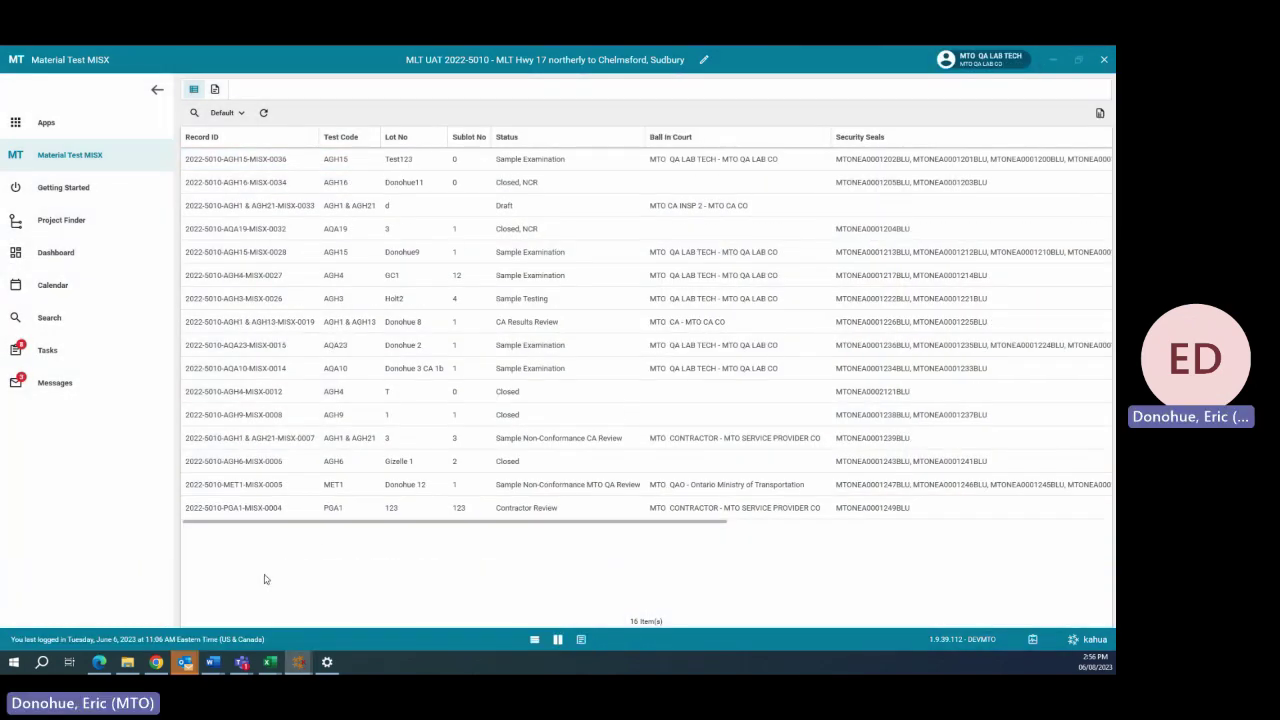
left_click(42, 122)
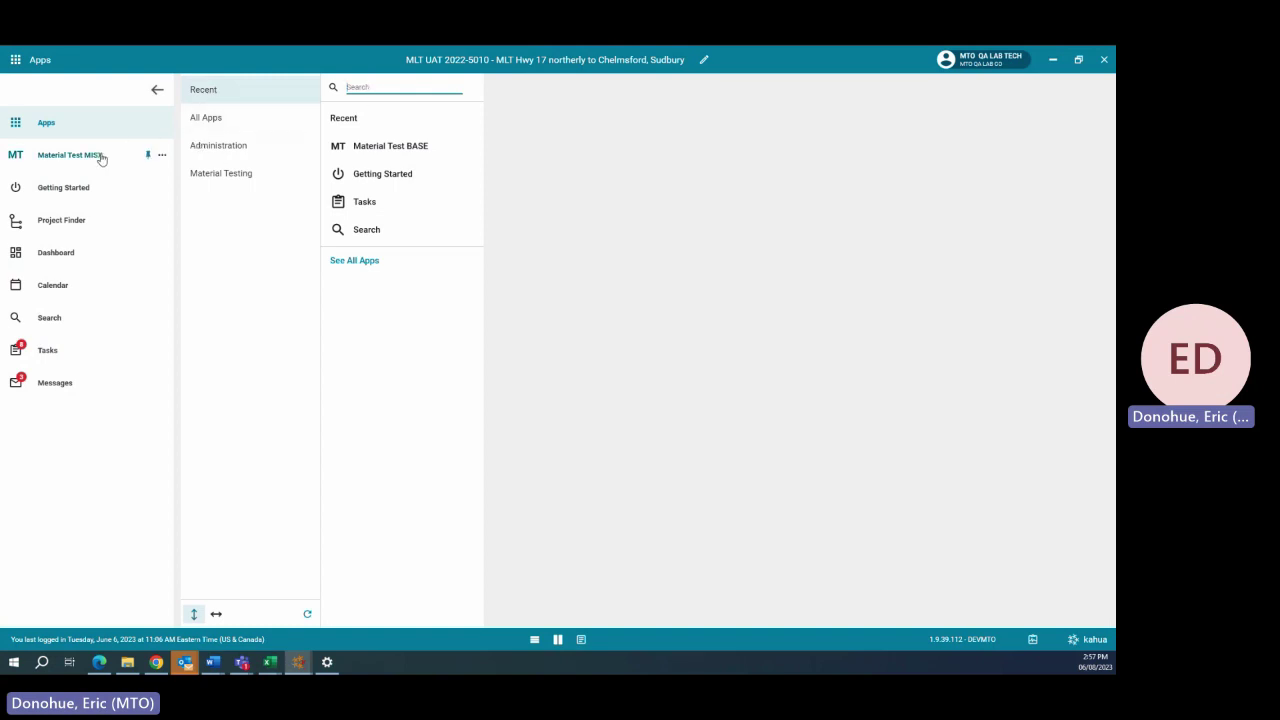
left_click(46, 356)
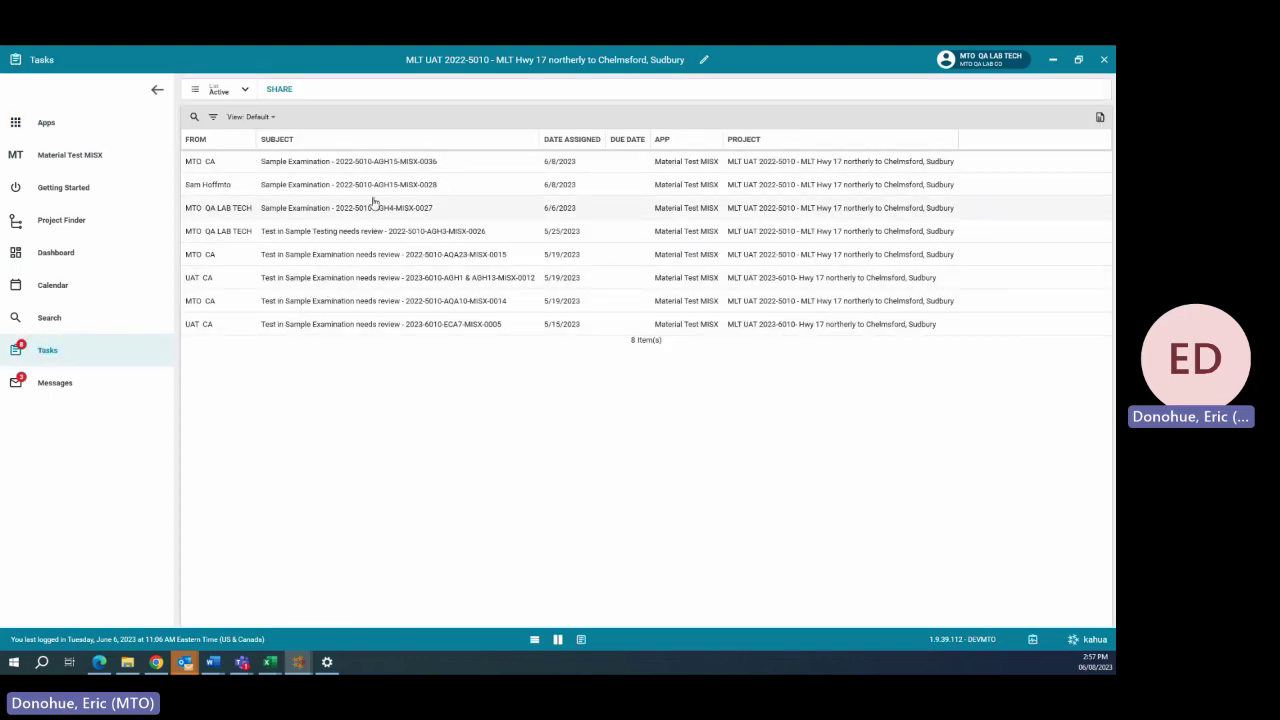
left_click(343, 164)
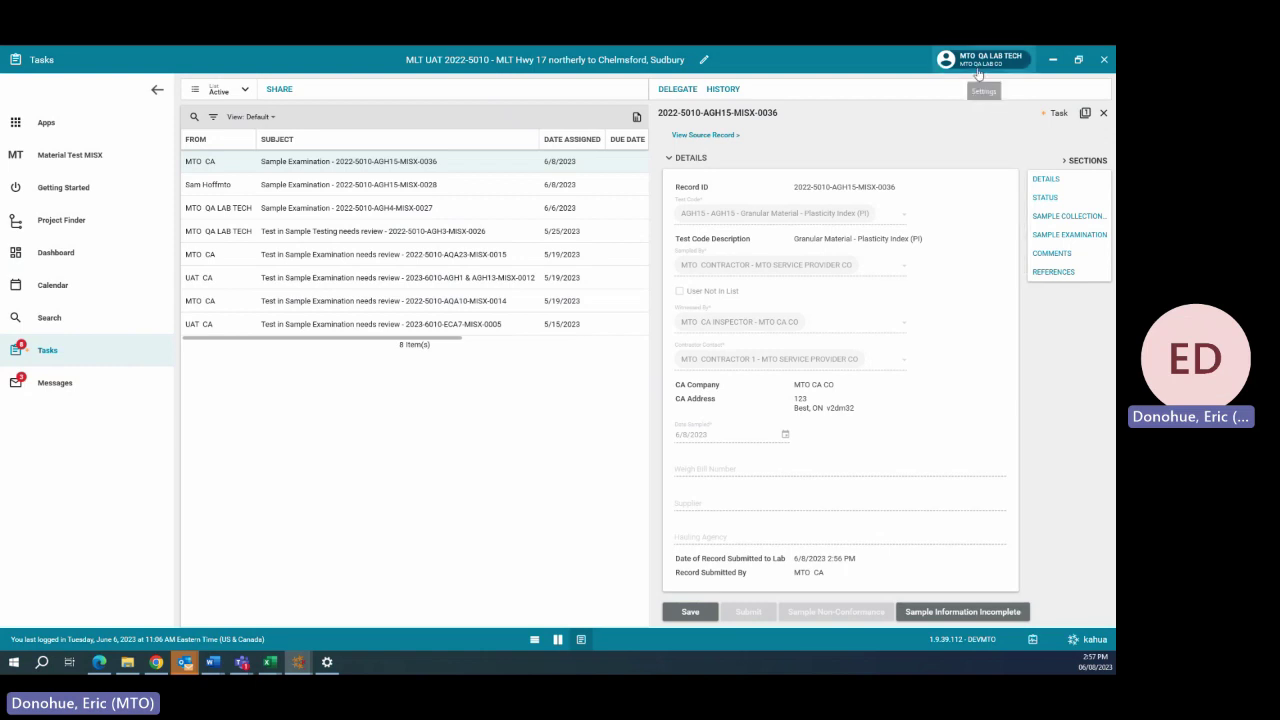
scroll(803, 276, "down", 3)
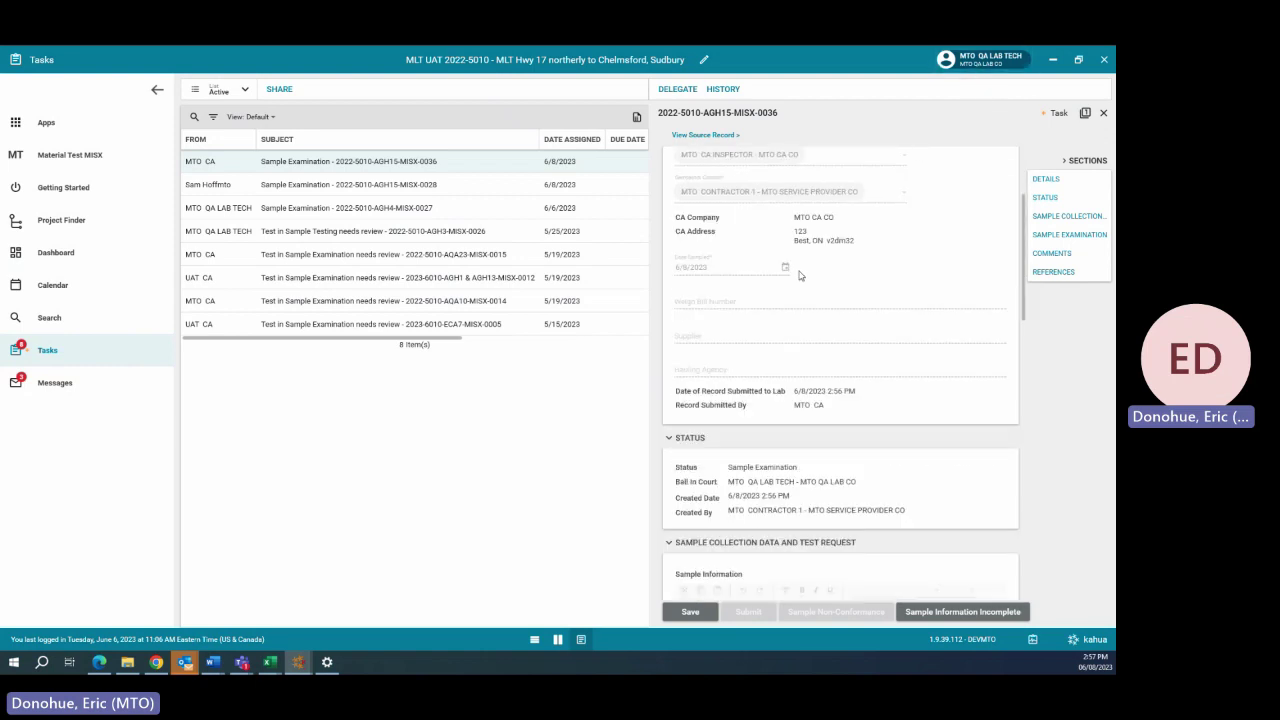
Step: Widen the Sample Examination task and set the date and time received to 6/6/2023, 10:50 AM for all four security seals
scroll(797, 280, "down", 3)
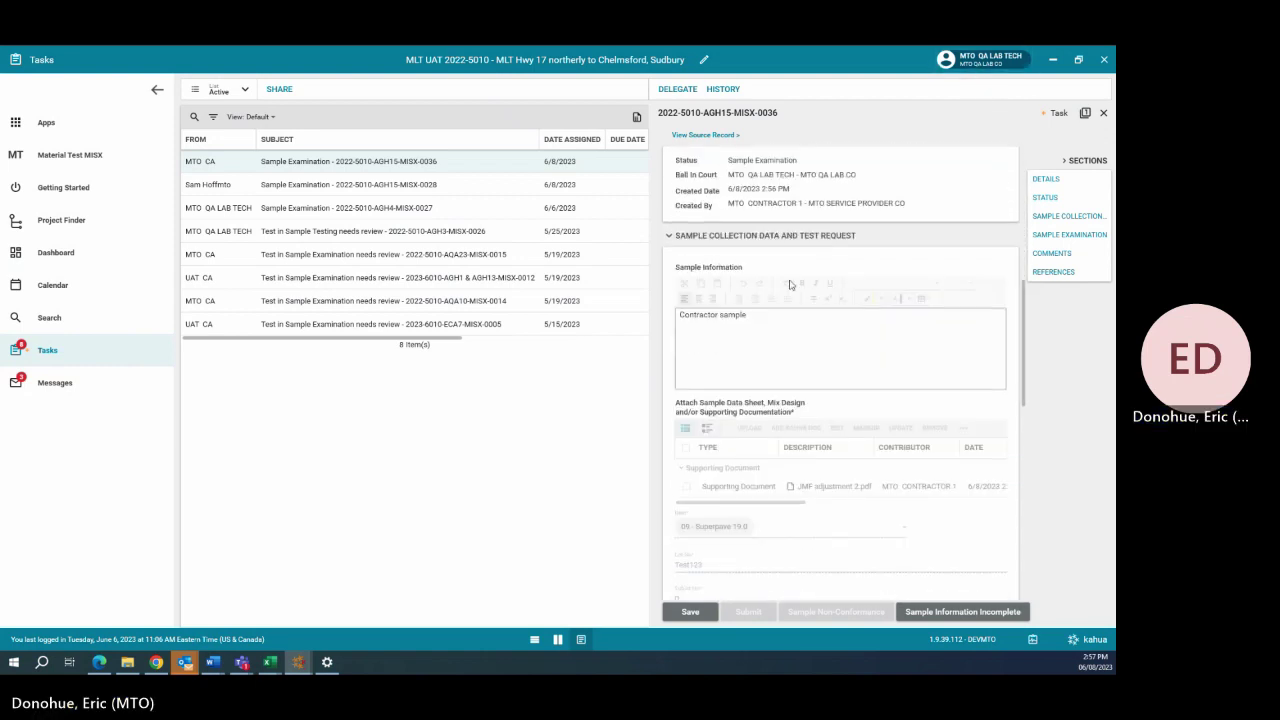
scroll(788, 285, "down", 3)
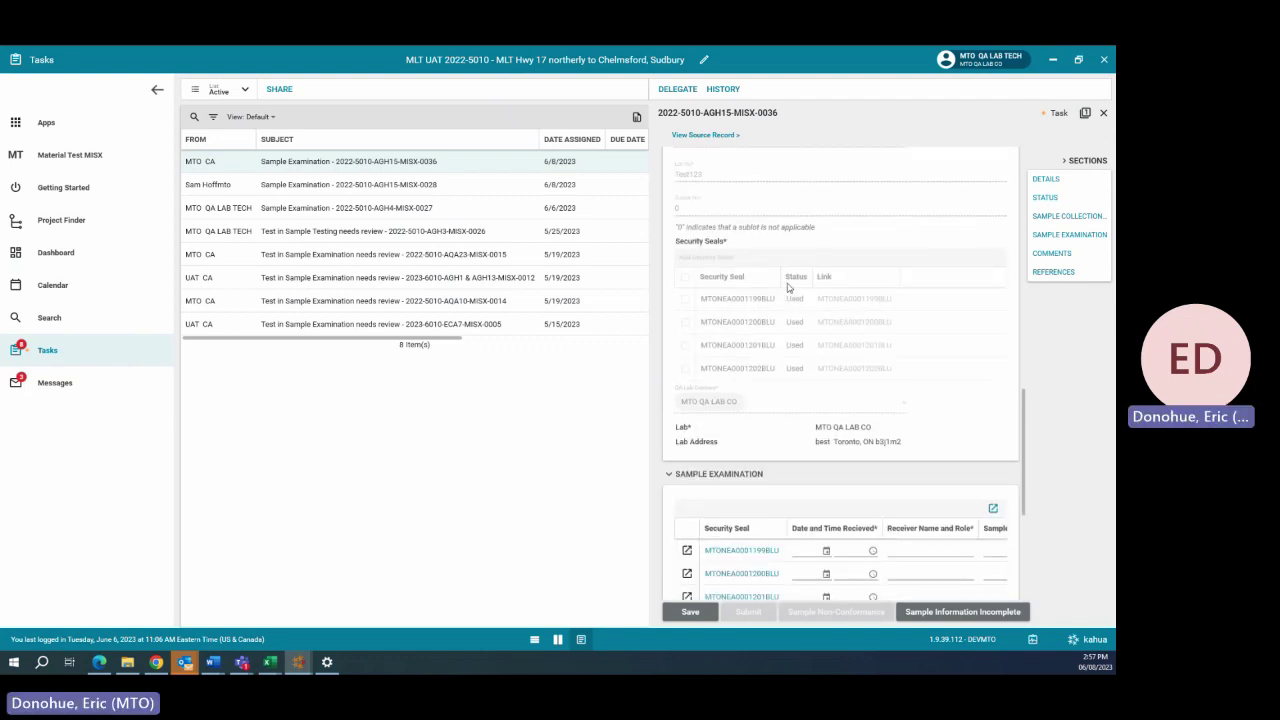
scroll(860, 280, "down", 1)
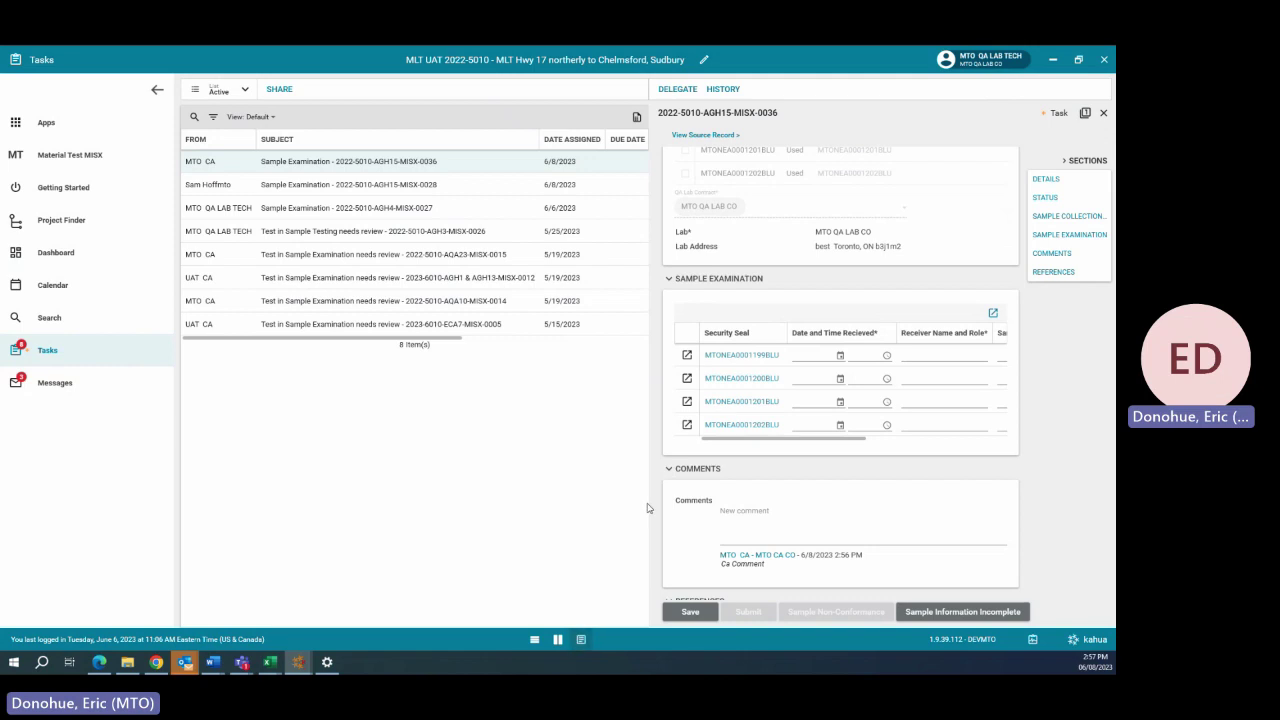
left_click_drag(649, 506, 338, 510)
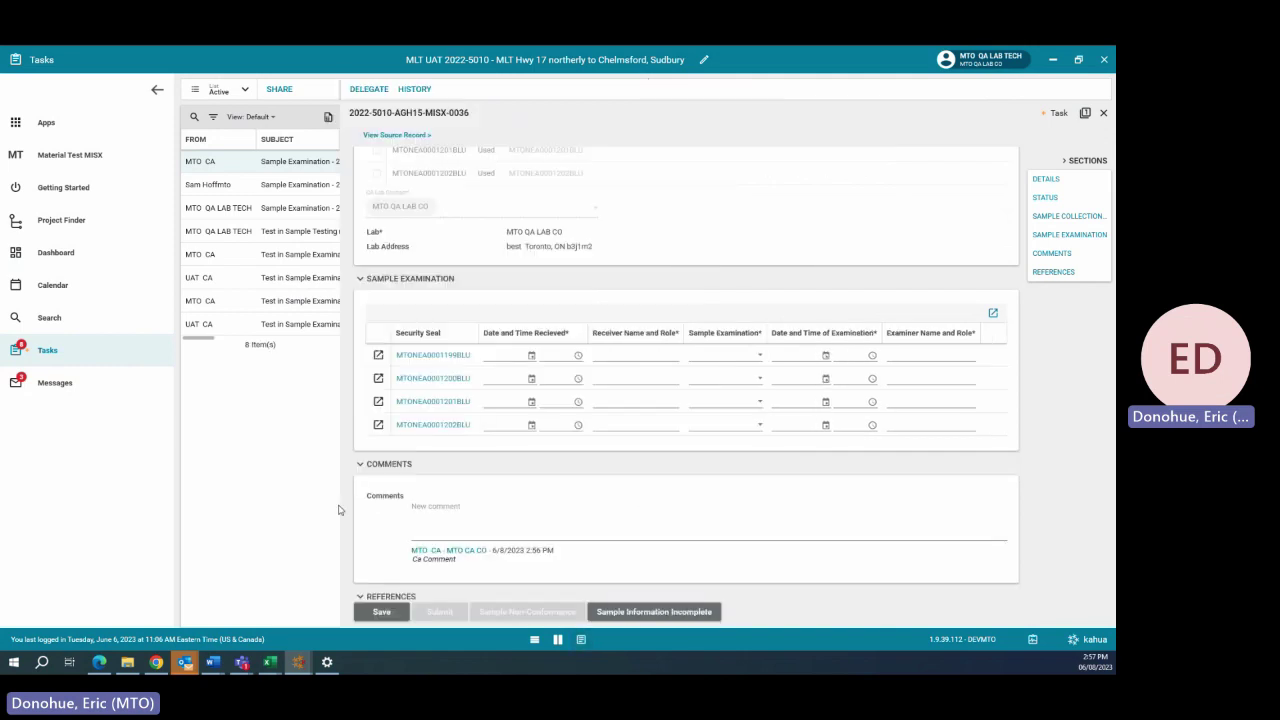
left_click(531, 355)
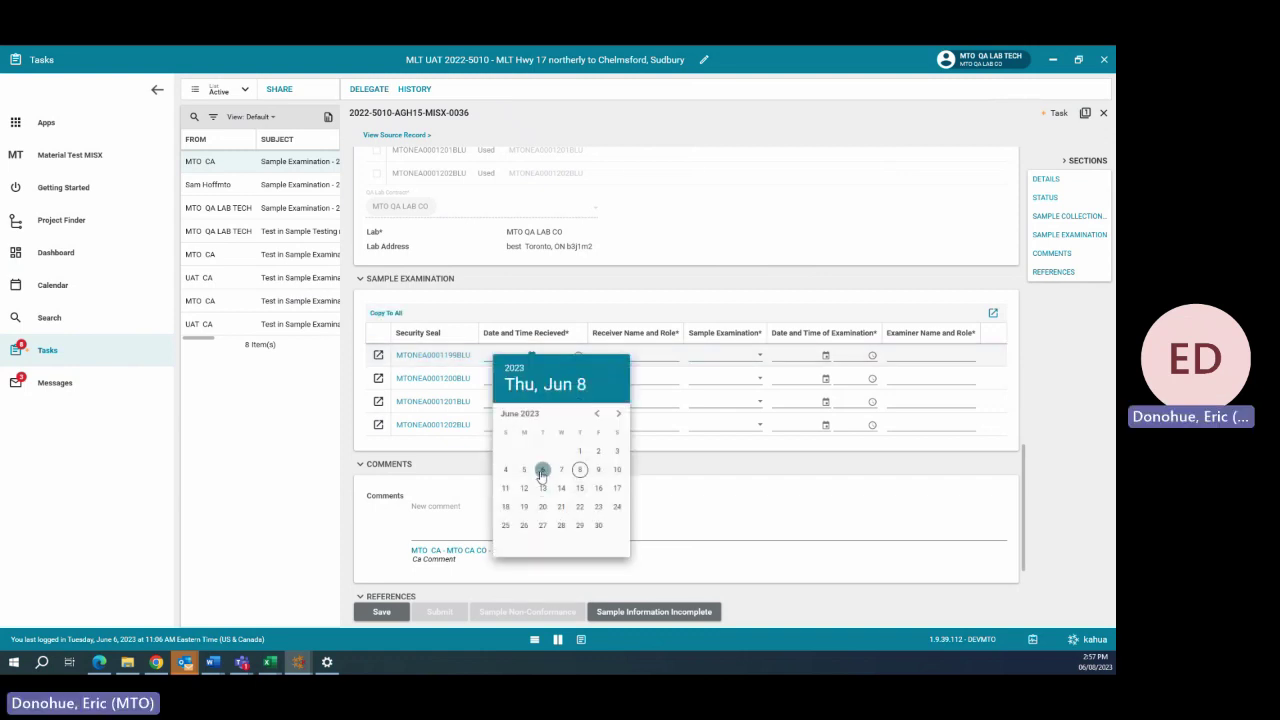
left_click(542, 469)
left_click(579, 356)
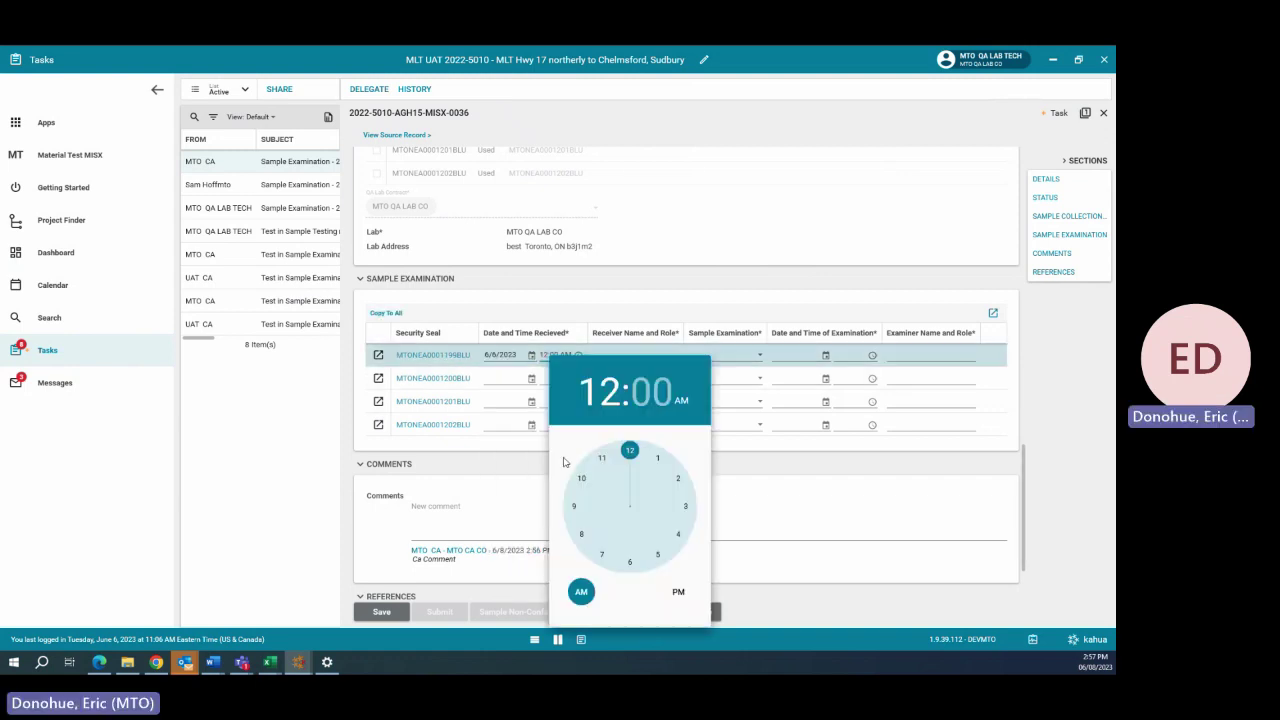
left_click(568, 474)
left_click(568, 474)
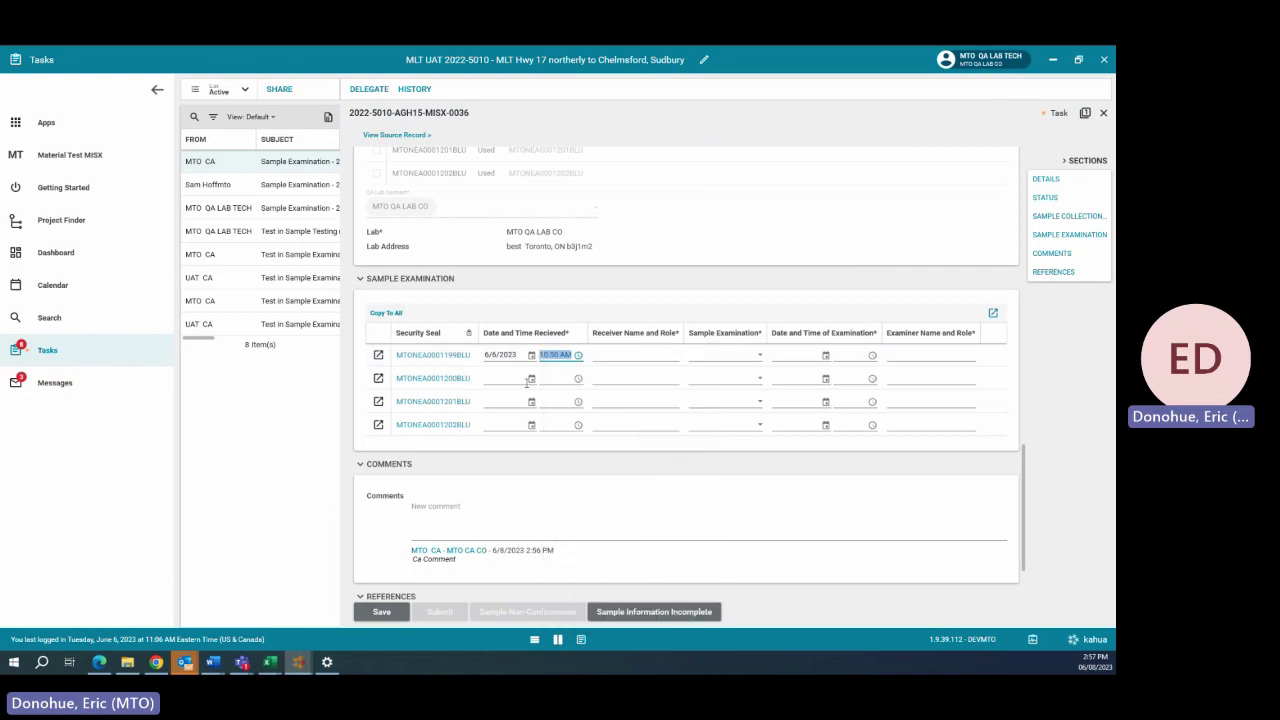
left_click(393, 316)
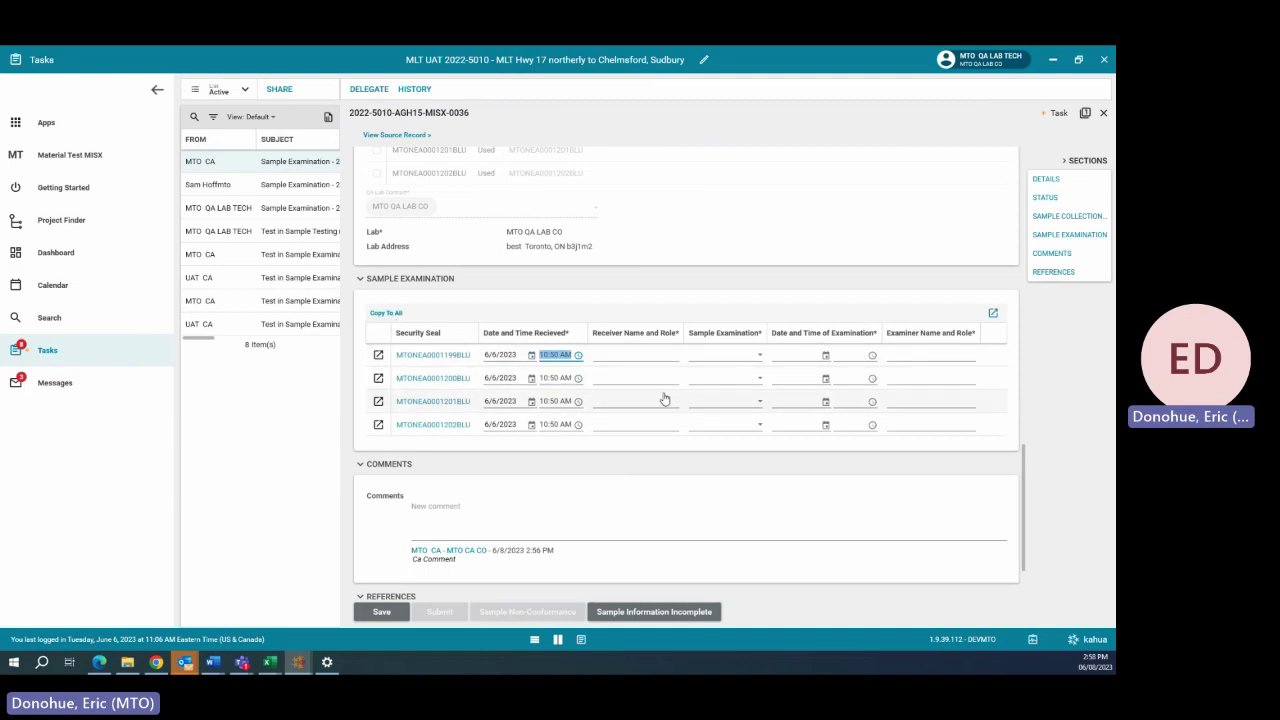
Step: Enter Lab Tech as receiver name and role and set the sample examination to Sample OK for all four seals
left_click(622, 354)
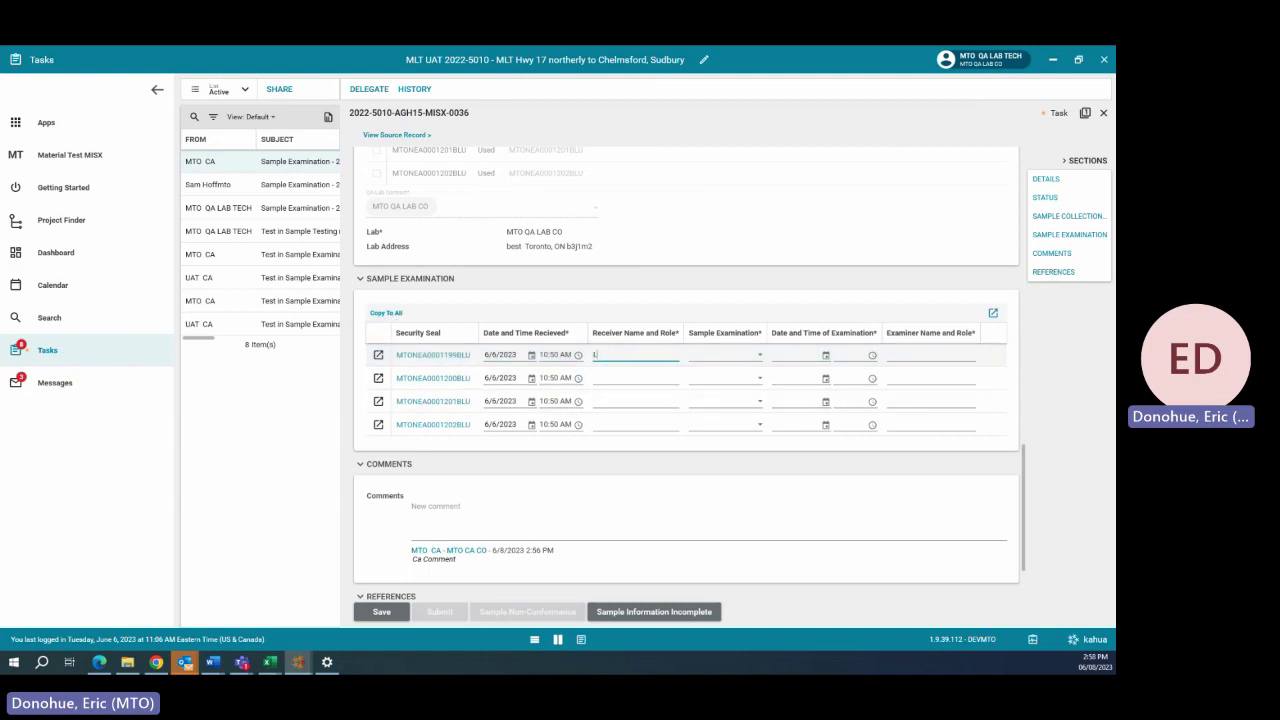
type("Lab Tech")
left_click(385, 313)
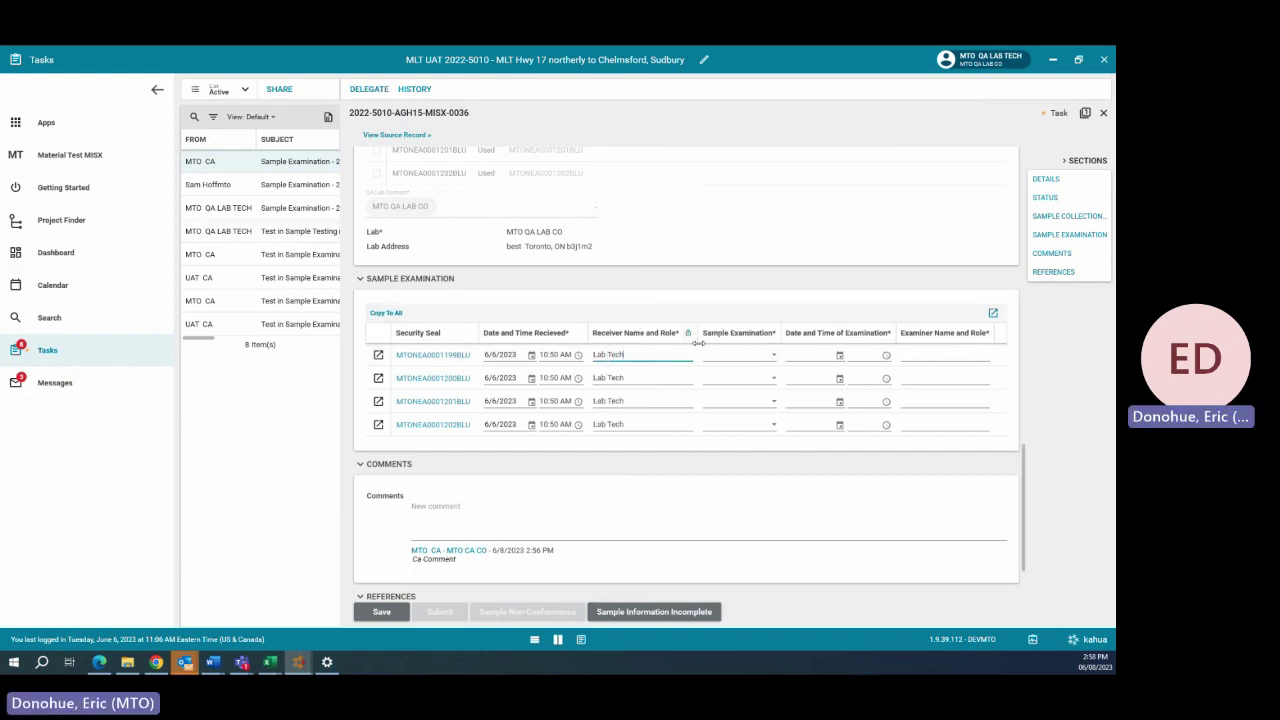
left_click(724, 362)
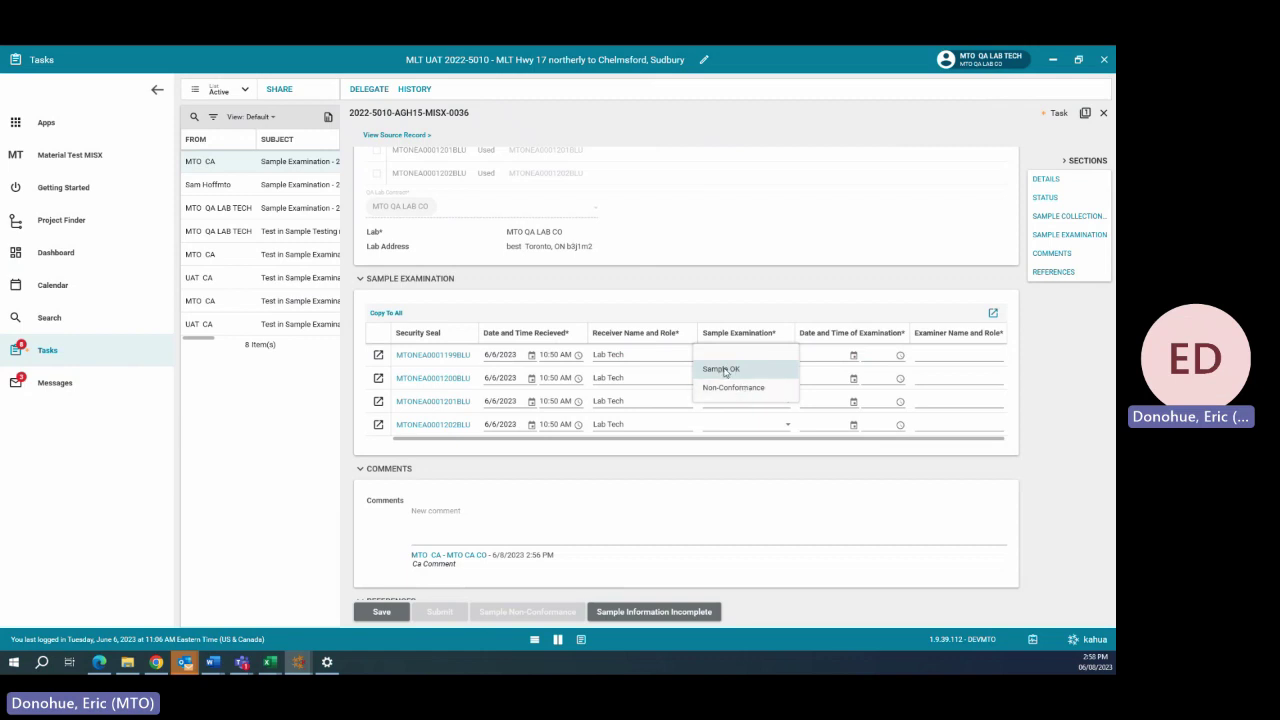
left_click(722, 369)
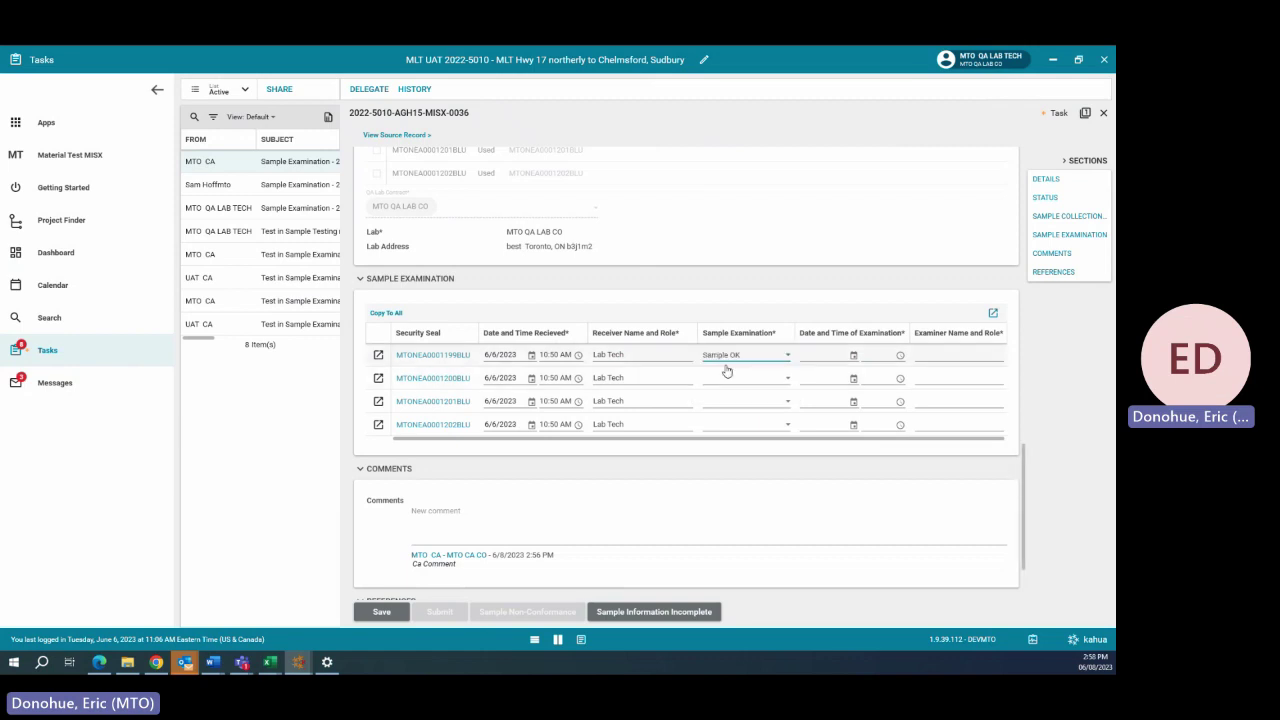
left_click(385, 315)
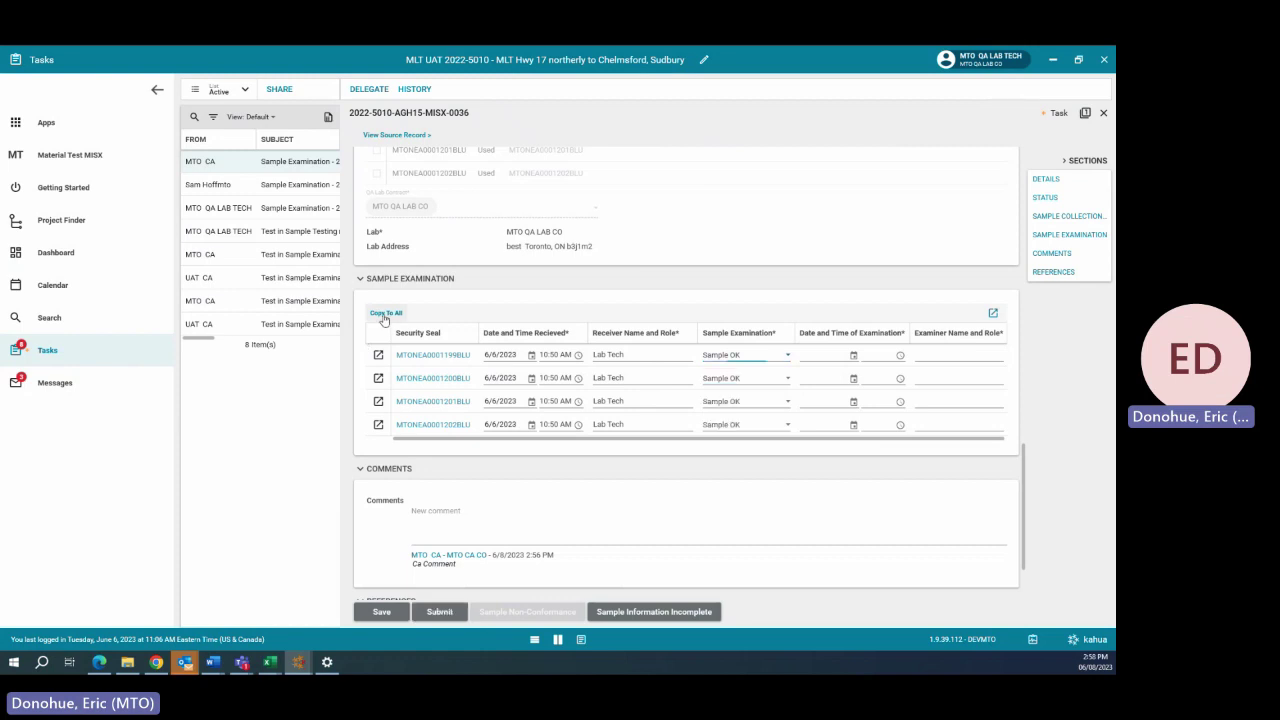
Step: Set the date of examination to 6/6/2023 and the examiner name and role to Lab Tech for all four seals
left_click(853, 355)
left_click(858, 471)
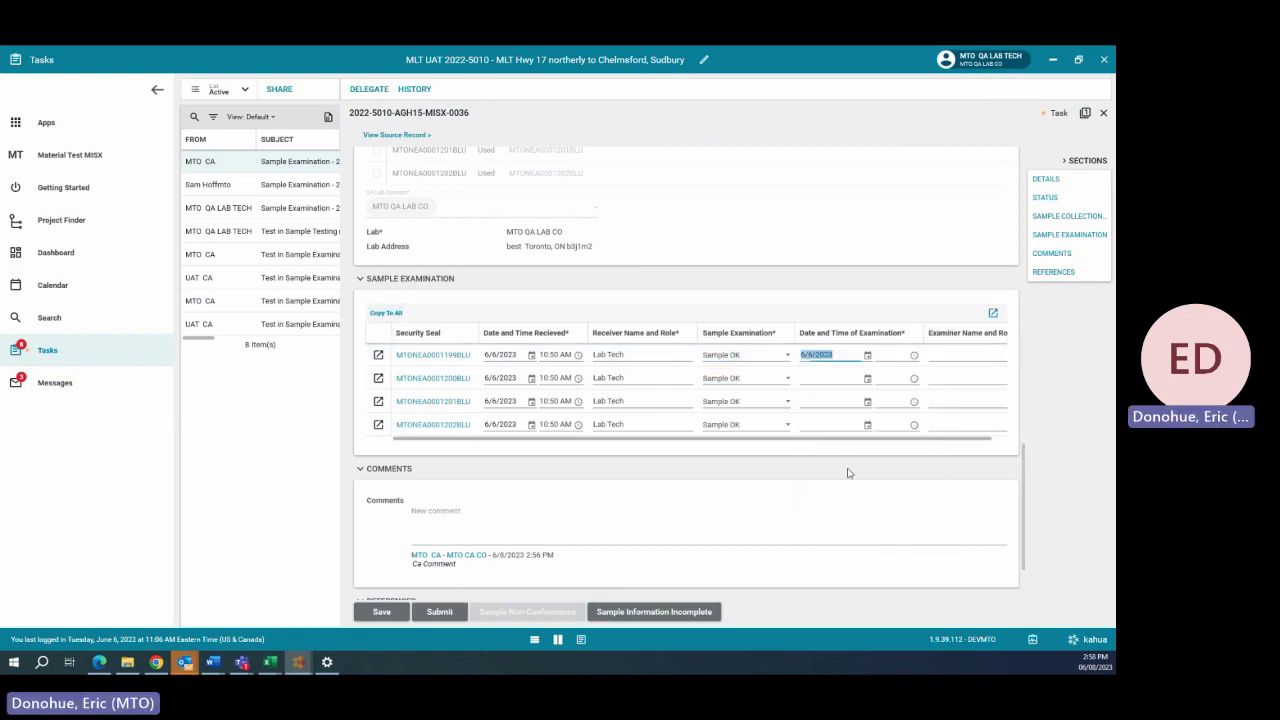
left_click(395, 316)
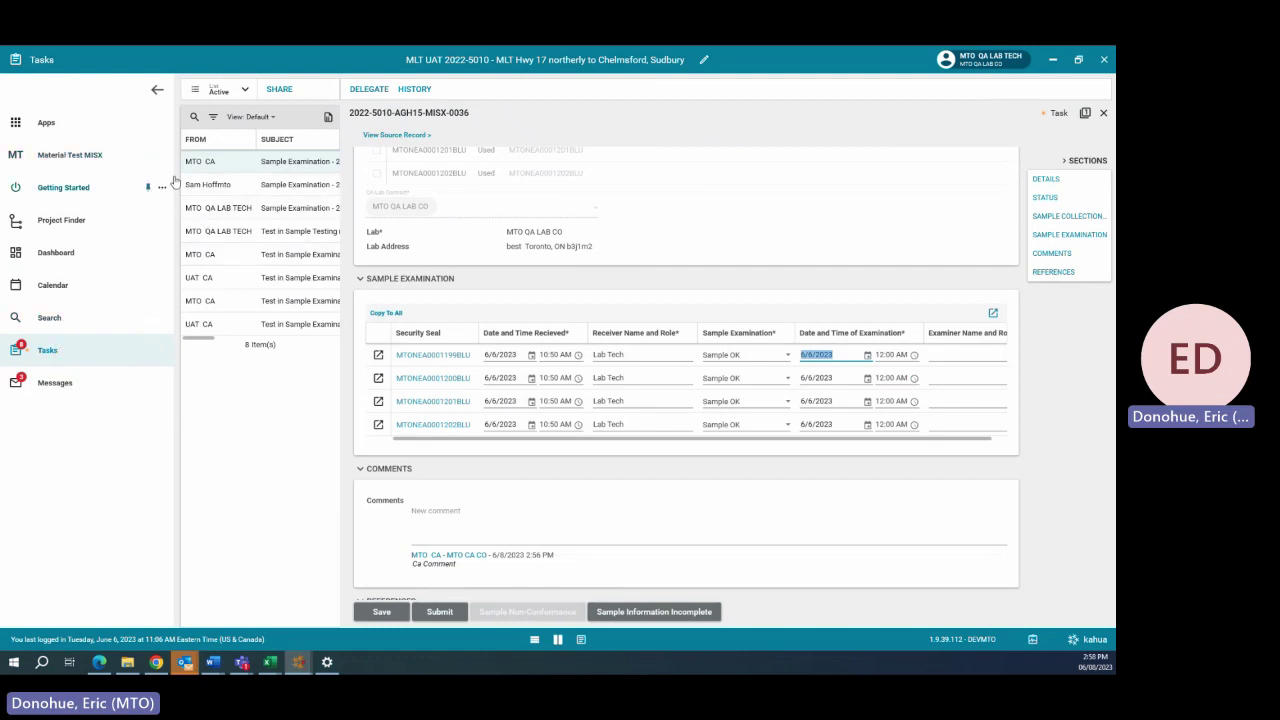
left_click(951, 354)
type("Lab Tech")
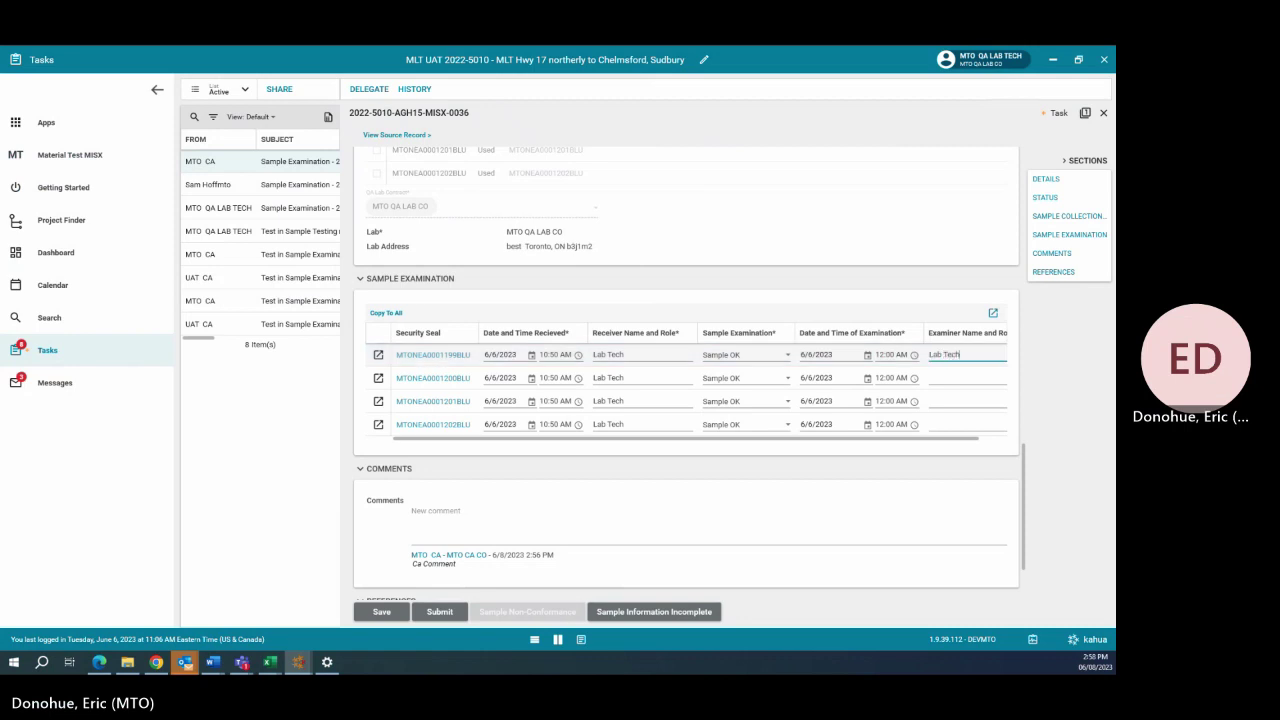
left_click(386, 313)
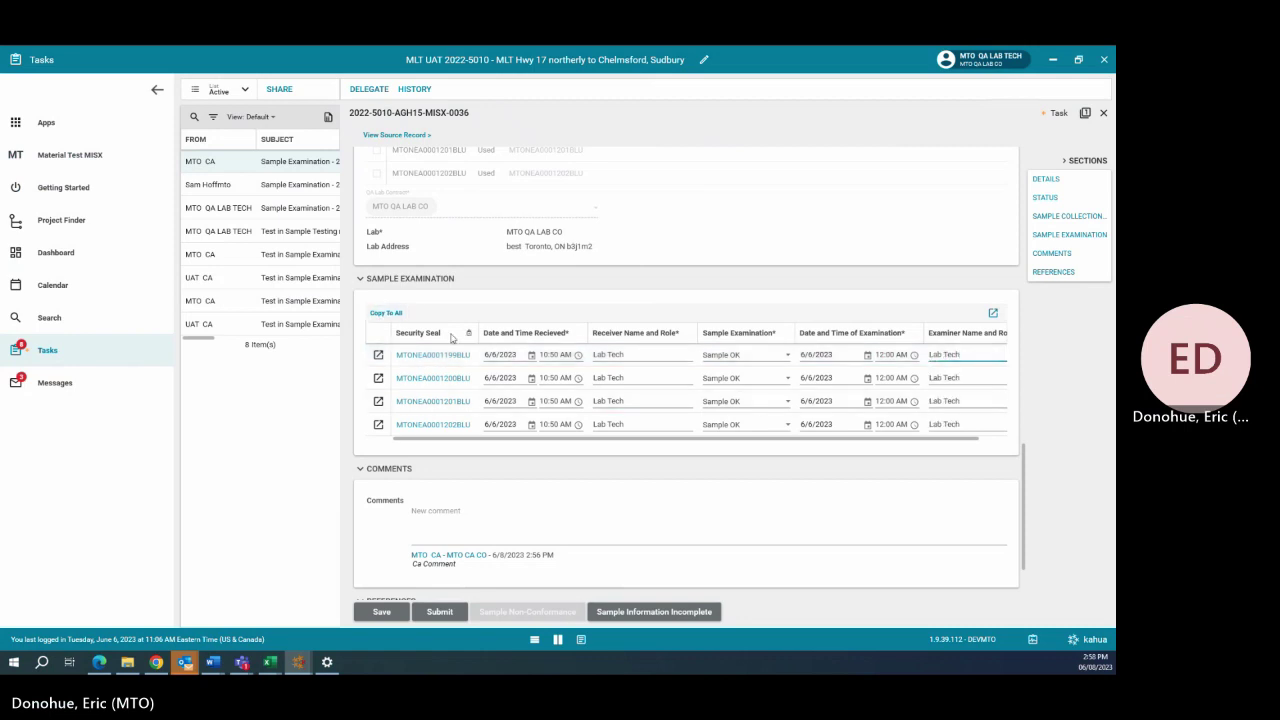
Step: Submit the sample examination and open the Test Initiation section of the record's new Test Initiation task
scroll(443, 531, "down", 1)
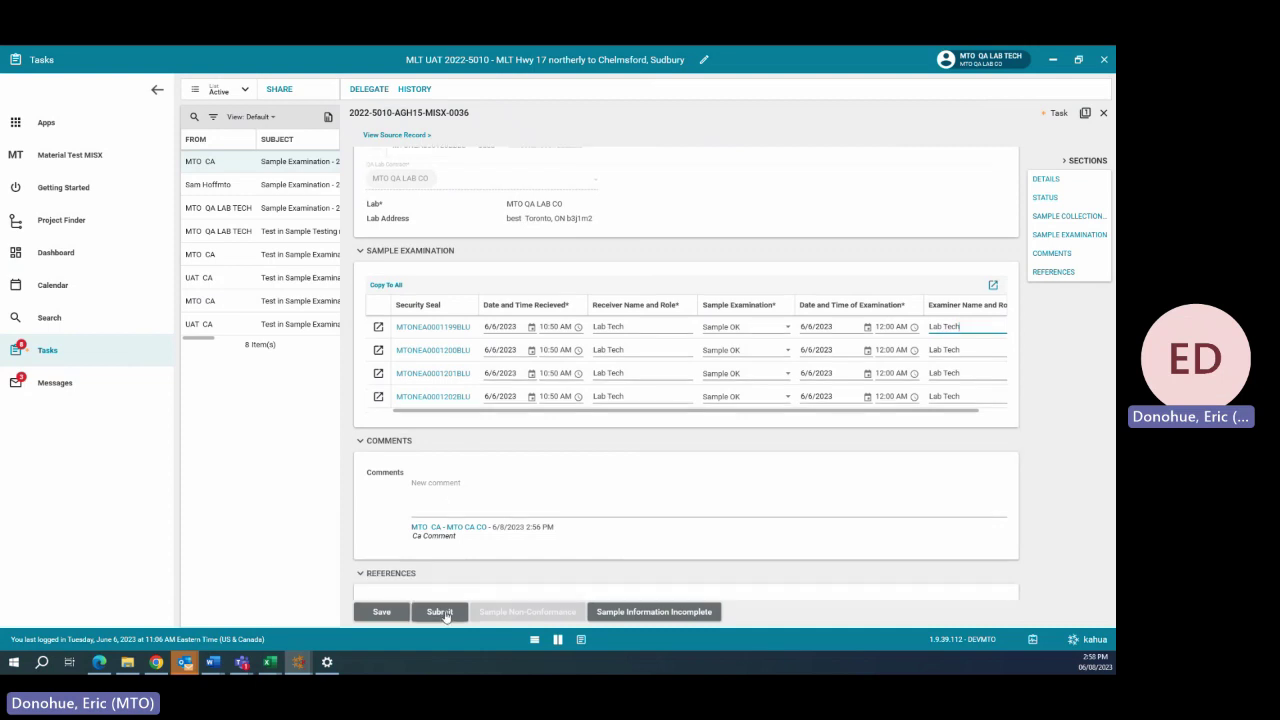
left_click(440, 612)
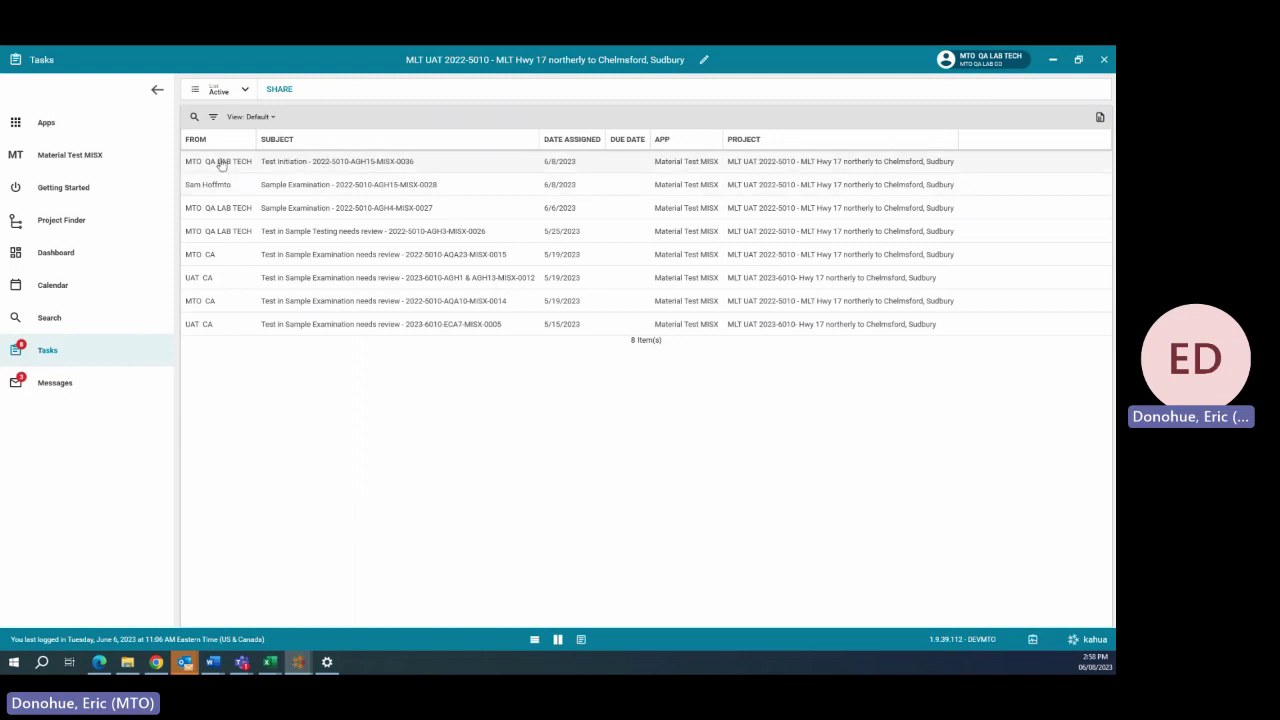
left_click(305, 161)
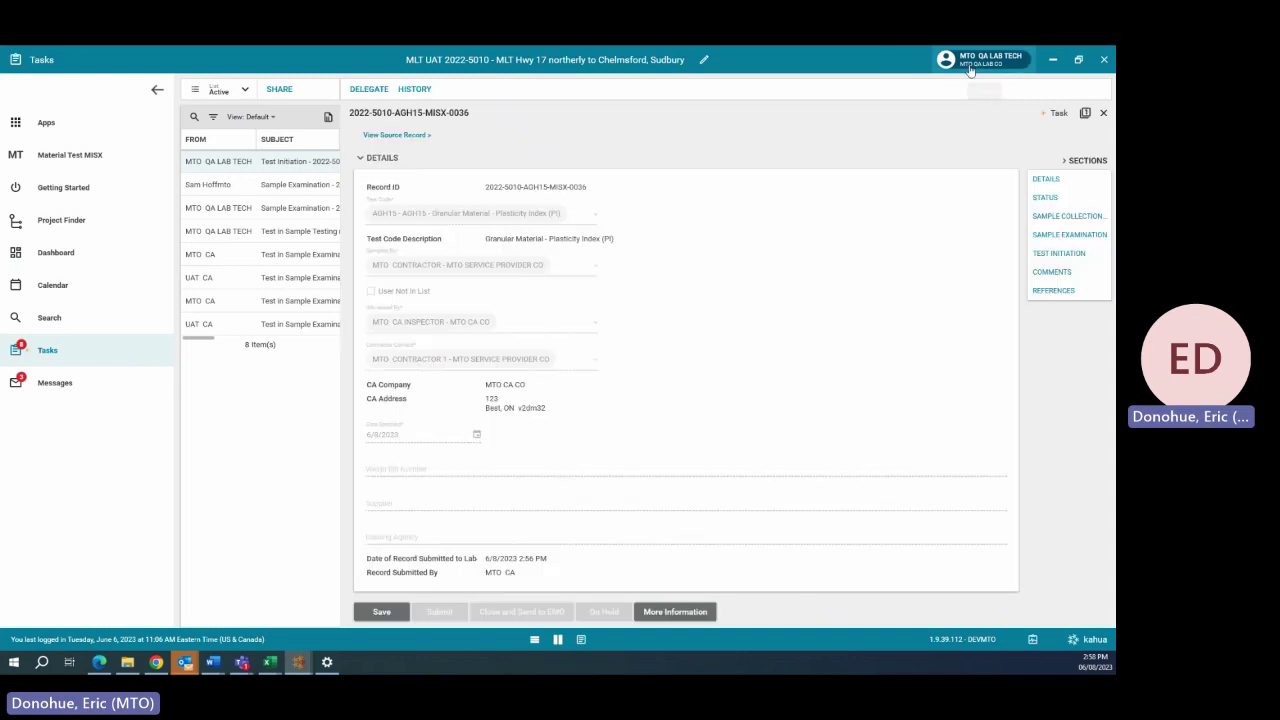
left_click(1054, 254)
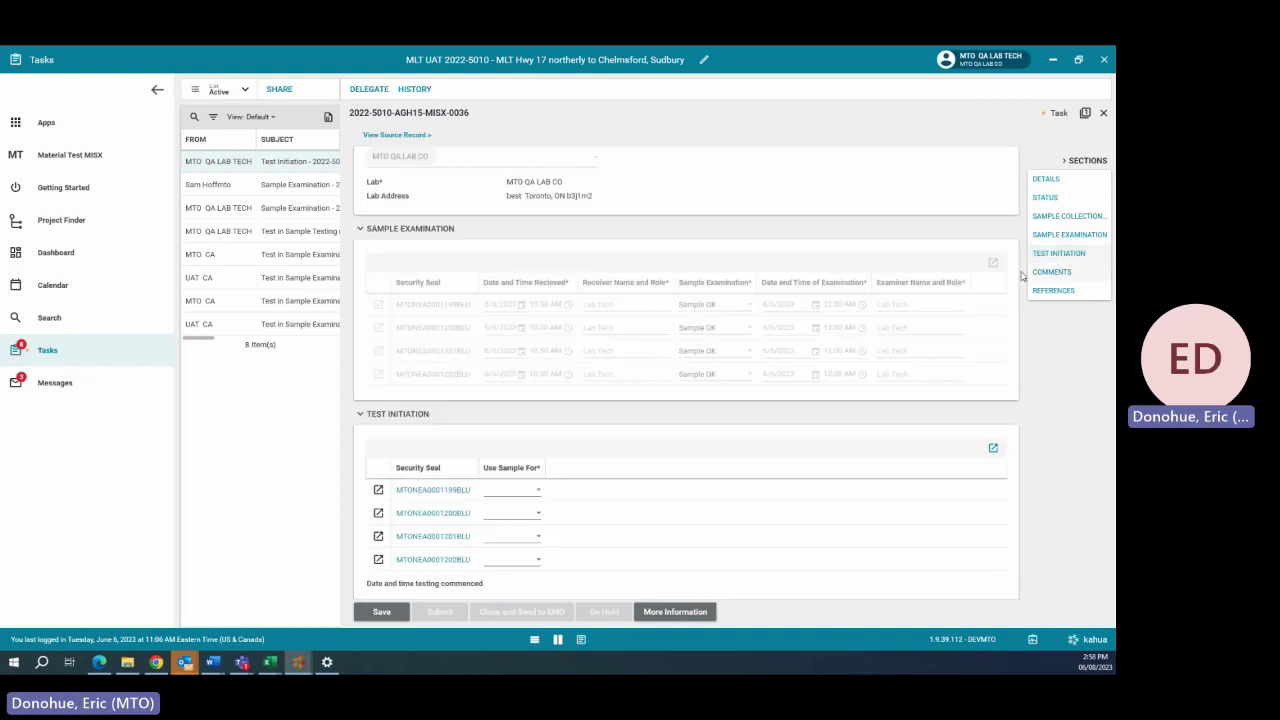
Step: Set the use of the first two seals' samples to Testing and of the last two to Hold For Referee Testing
left_click(537, 496)
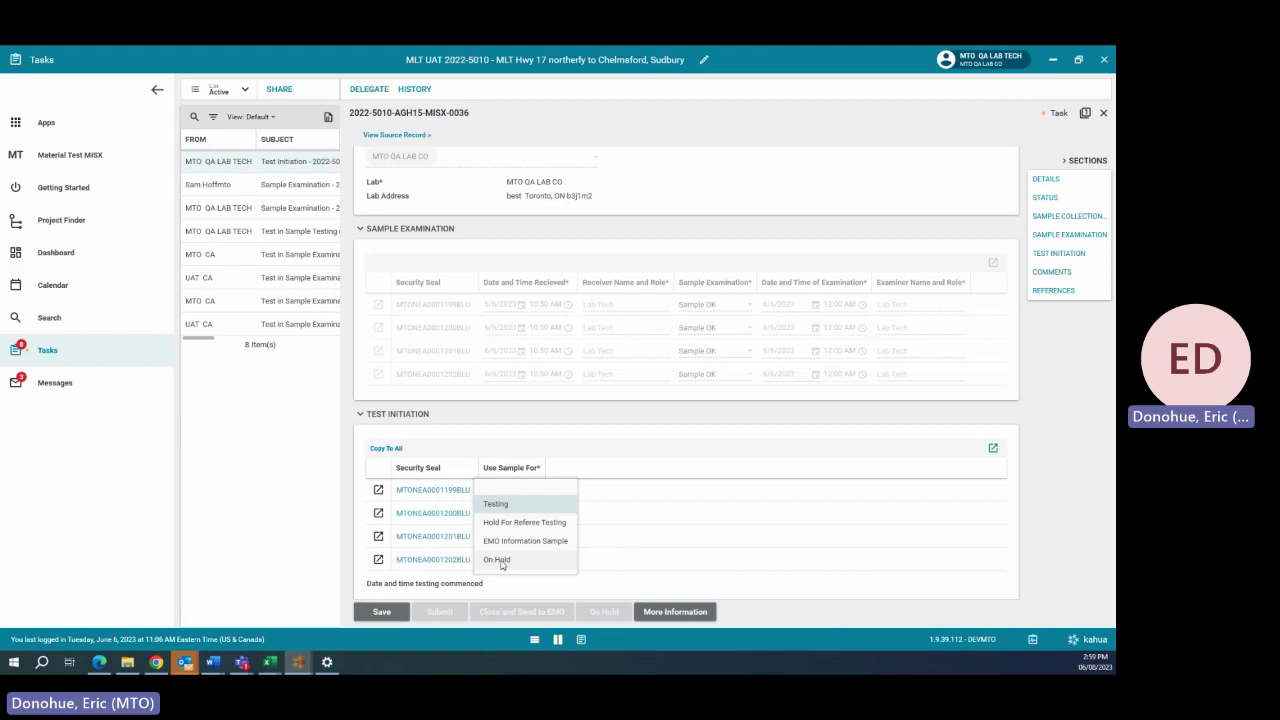
left_click(506, 510)
left_click(516, 513)
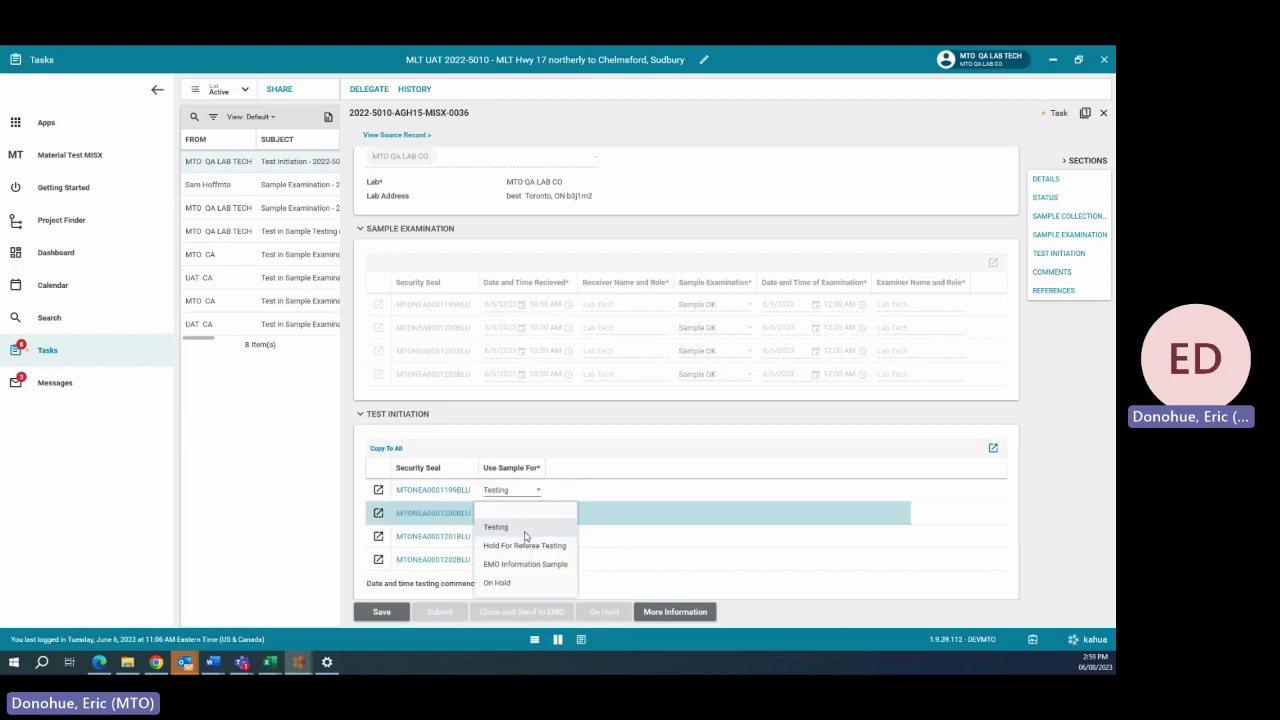
left_click(517, 527)
left_click(531, 540)
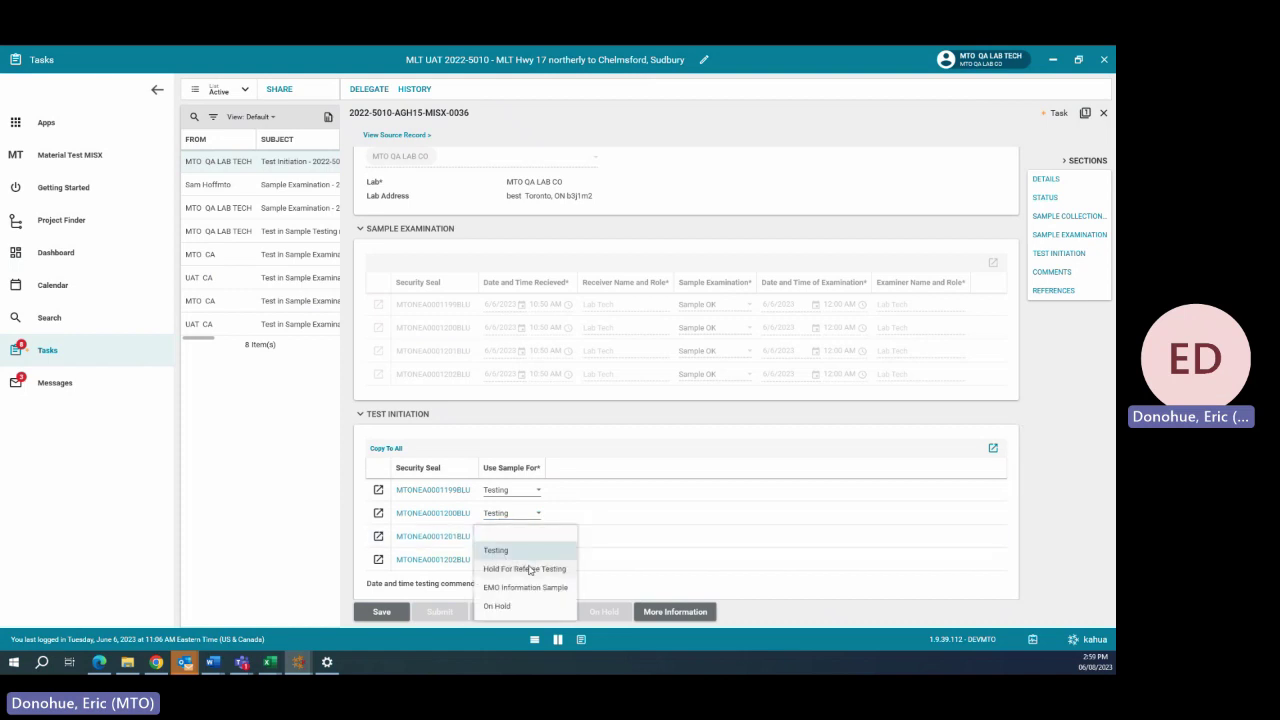
left_click(530, 569)
left_click(526, 559)
left_click(531, 591)
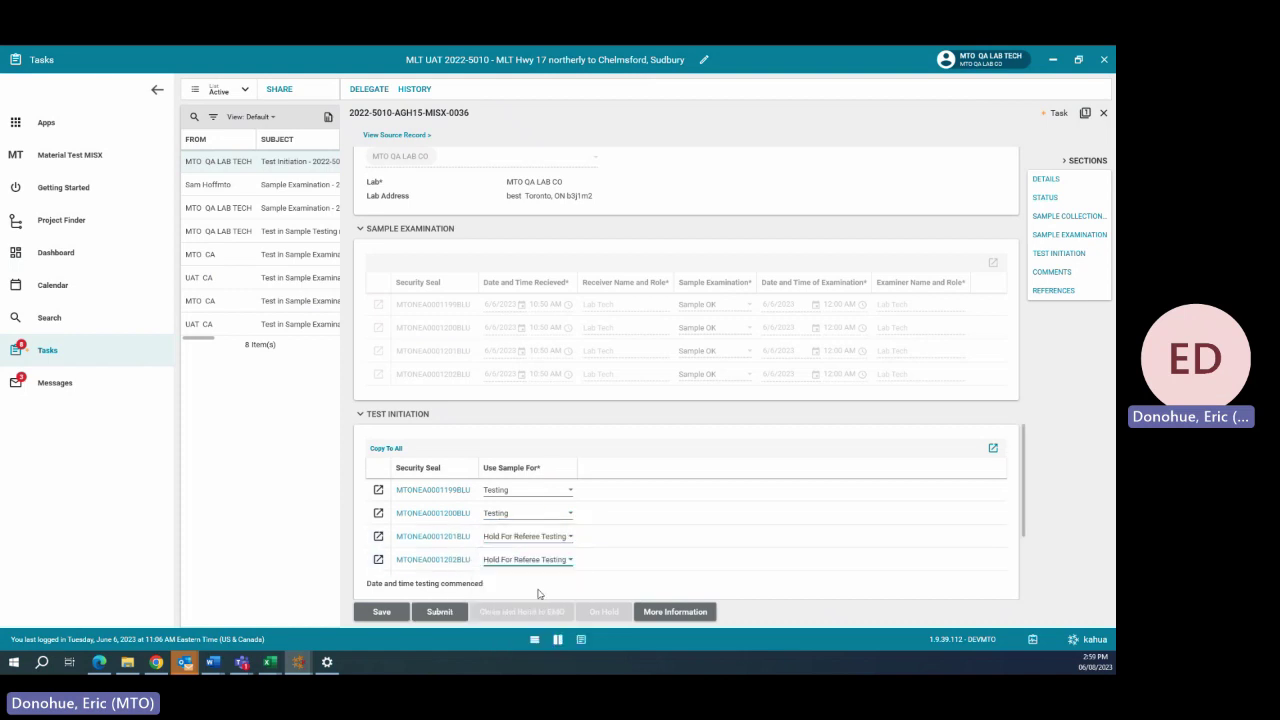
Step: Submit the test initiation and open the Test Results section of the record's Sample Testing task
left_click(444, 613)
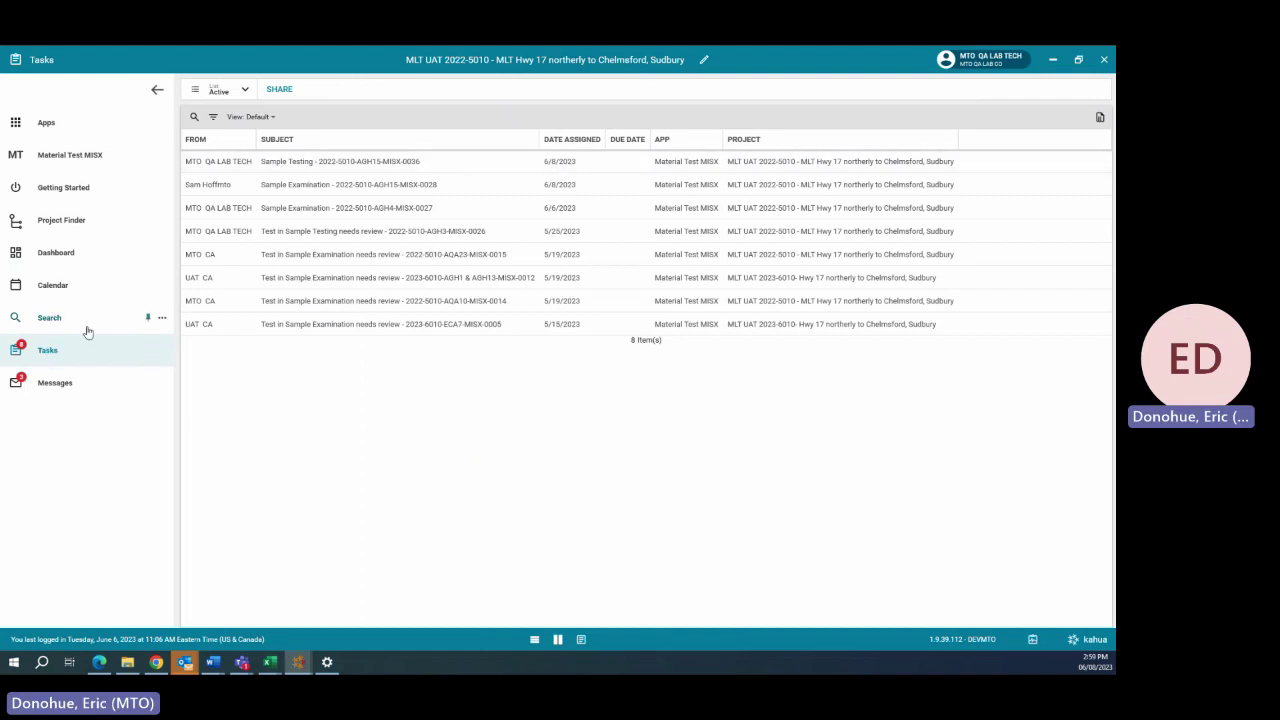
left_click(298, 163)
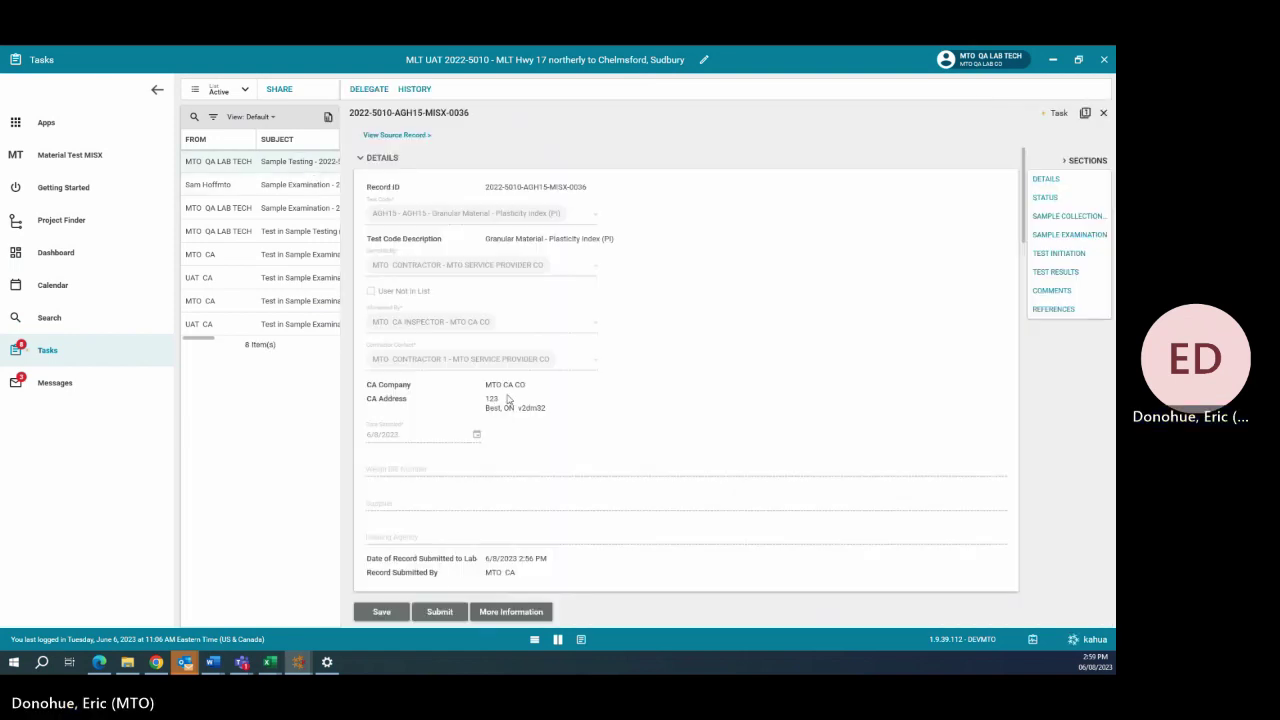
scroll(601, 367, "down", 1)
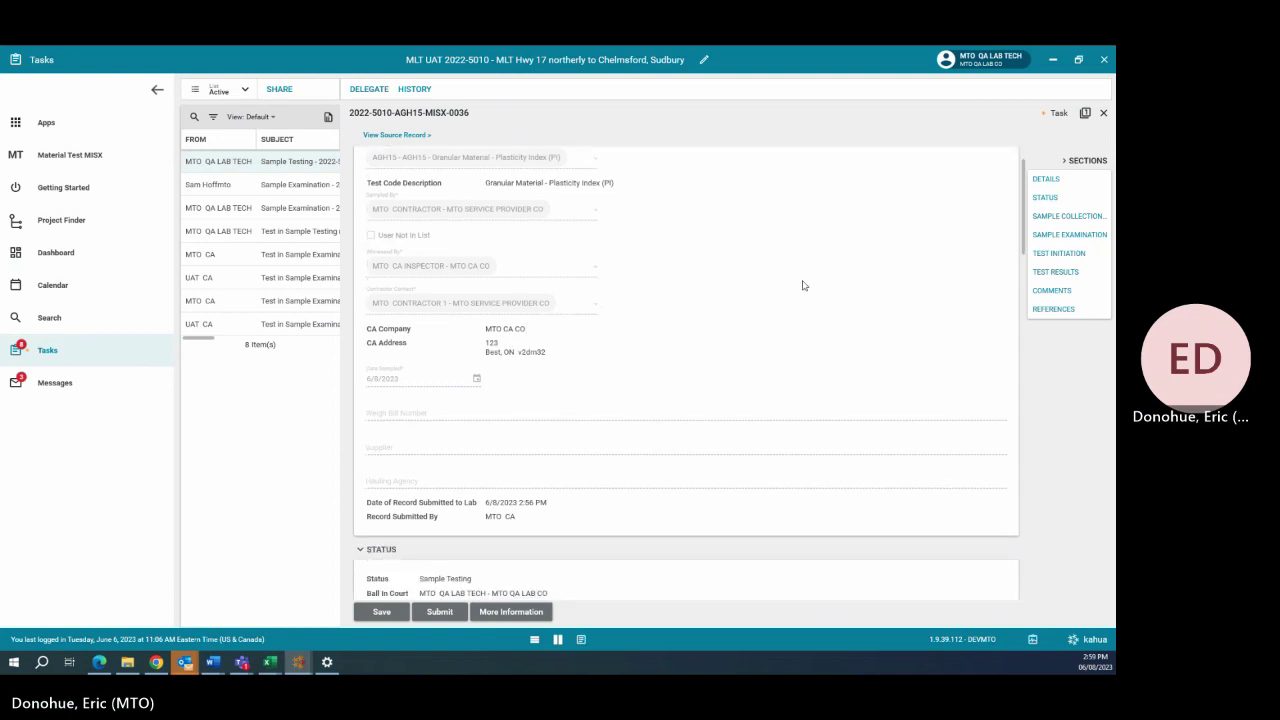
left_click(1046, 276)
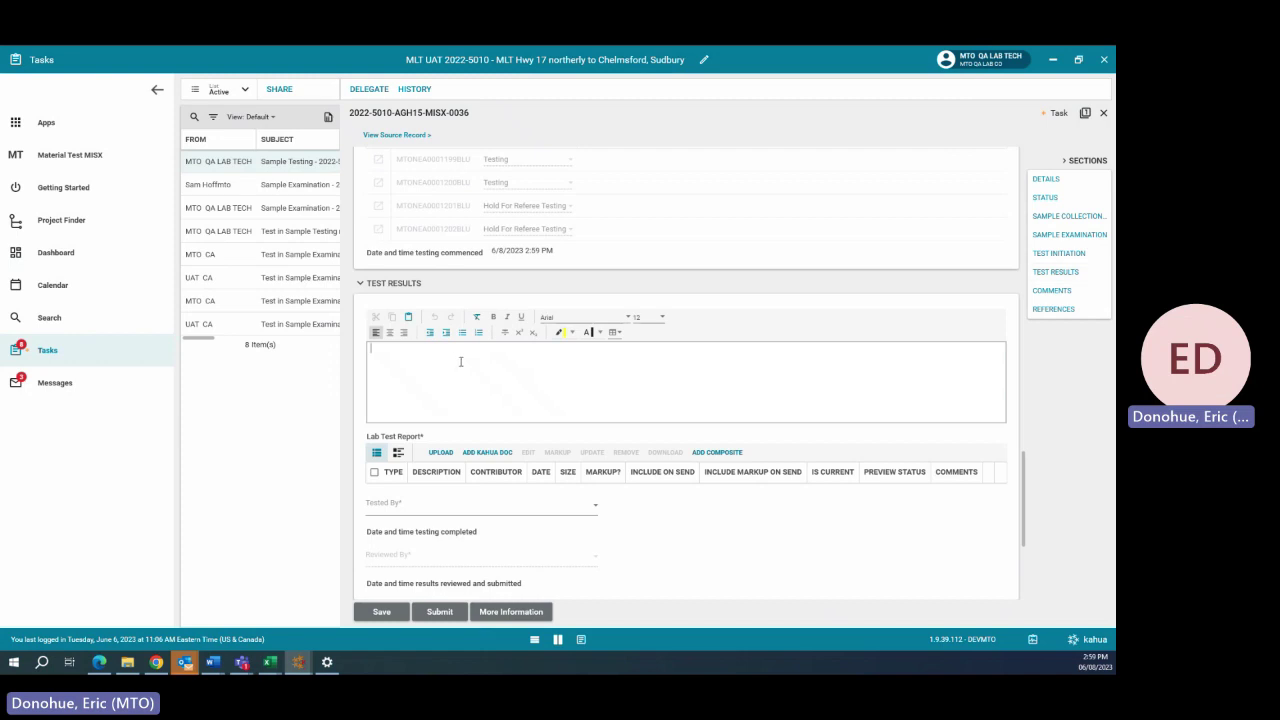
Step: Enter "Test results" in the results text and upload the JMF adjustment 2 PDF as the lab test report
scroll(461, 361, "down", 1)
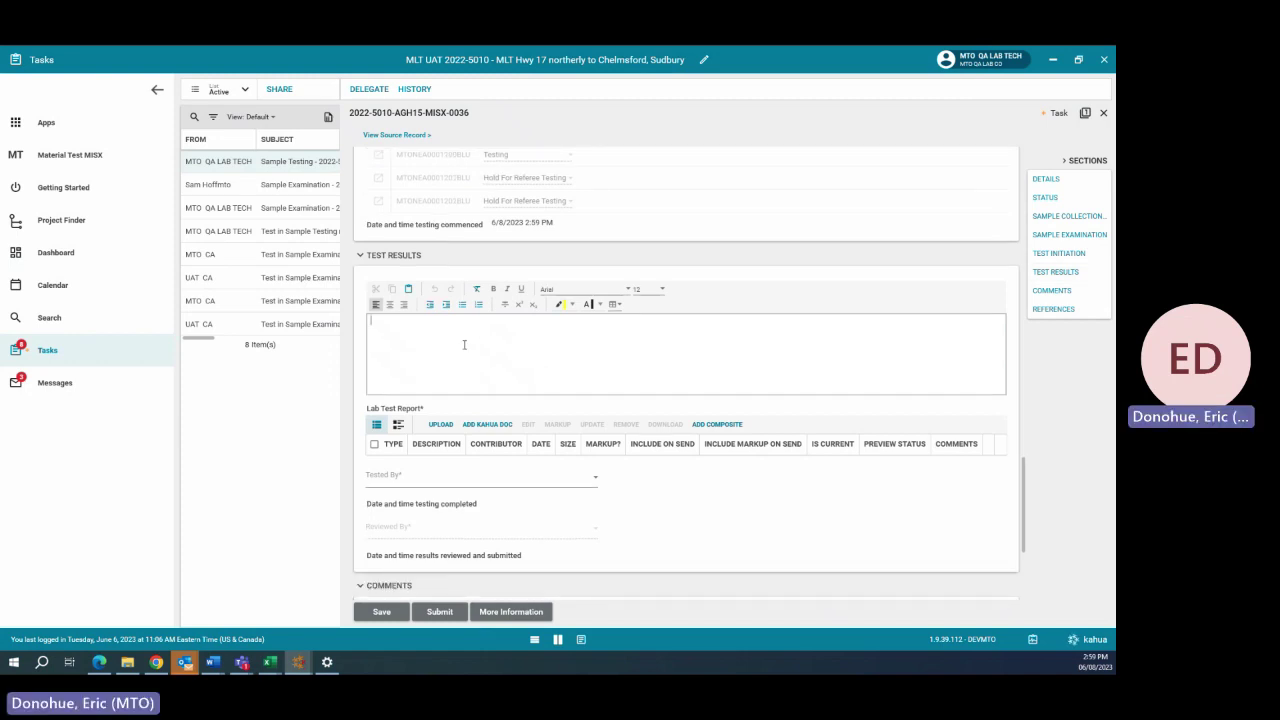
type("results")
left_click(440, 425)
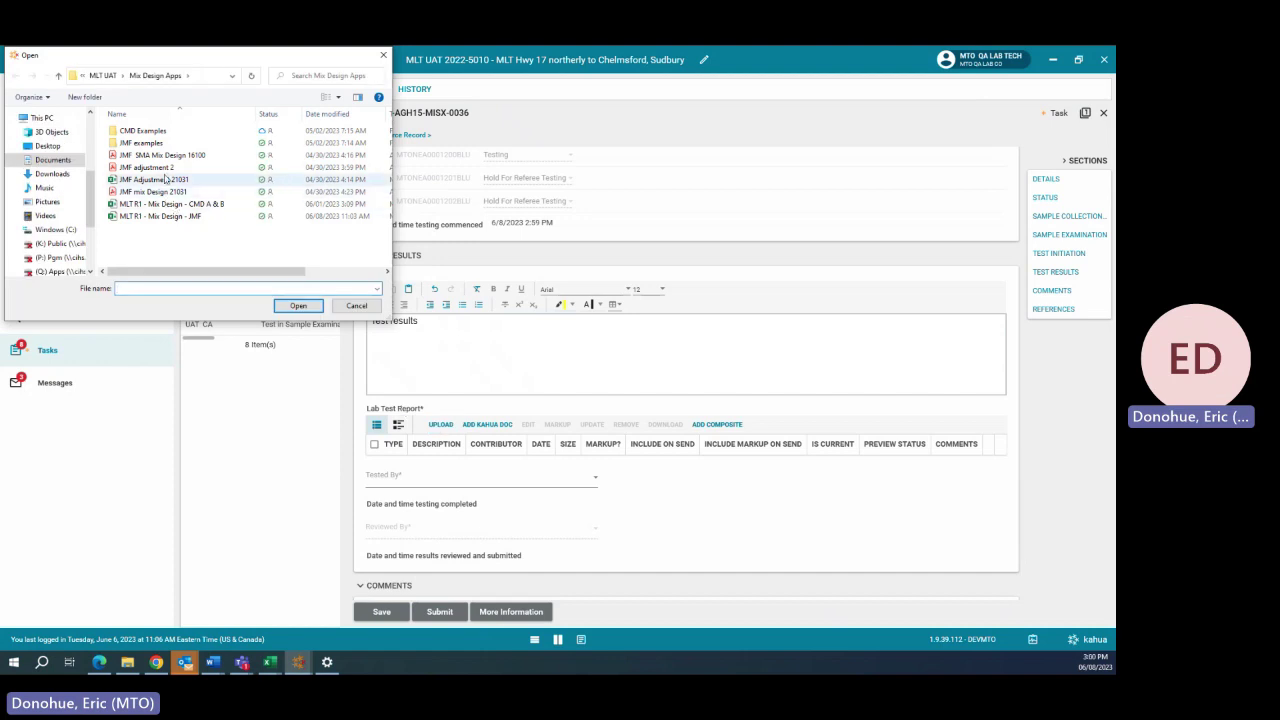
left_click(150, 167)
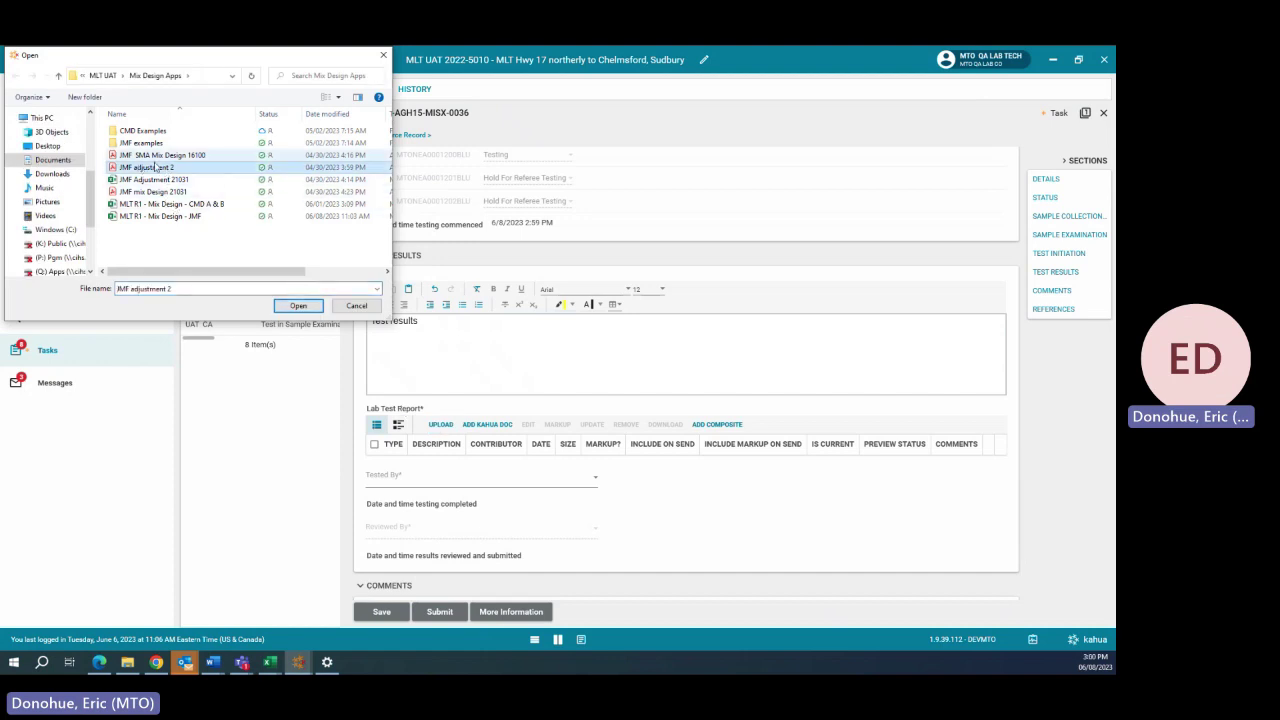
left_click(298, 305)
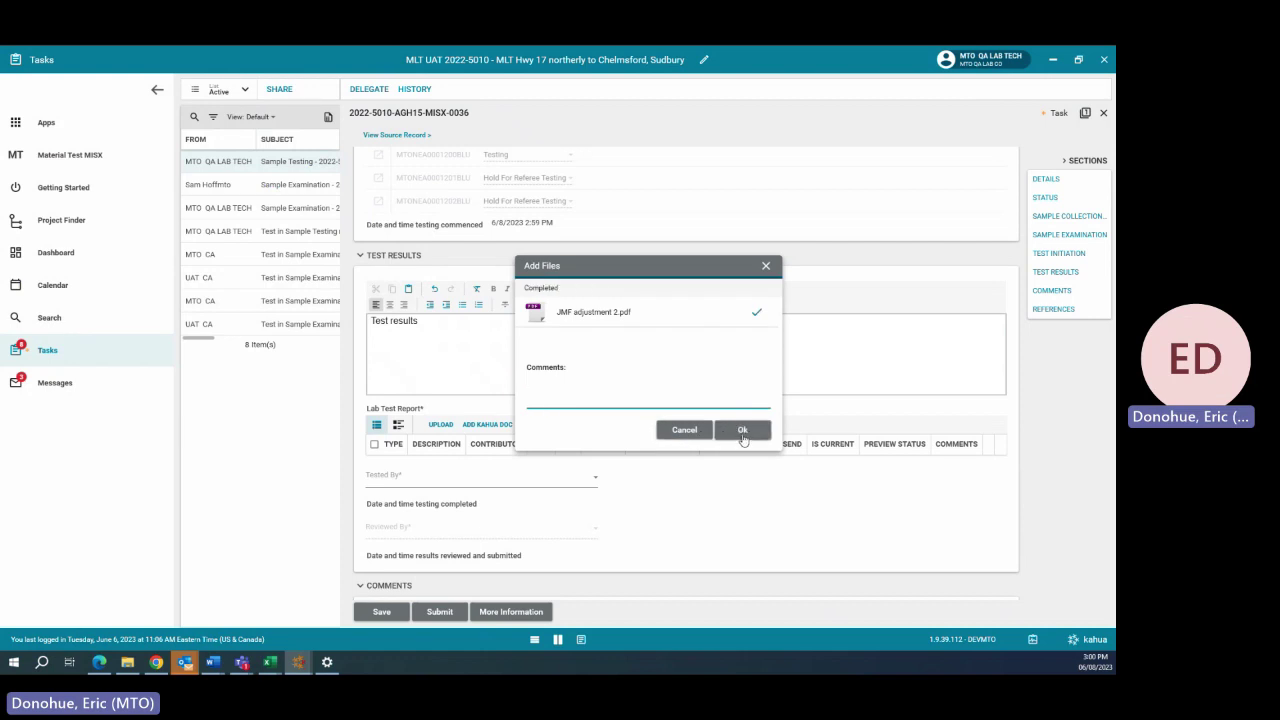
left_click(742, 431)
Step: Set Tested By to MTO QA LAB TECH in the Test Results section
scroll(434, 456, "down", 1)
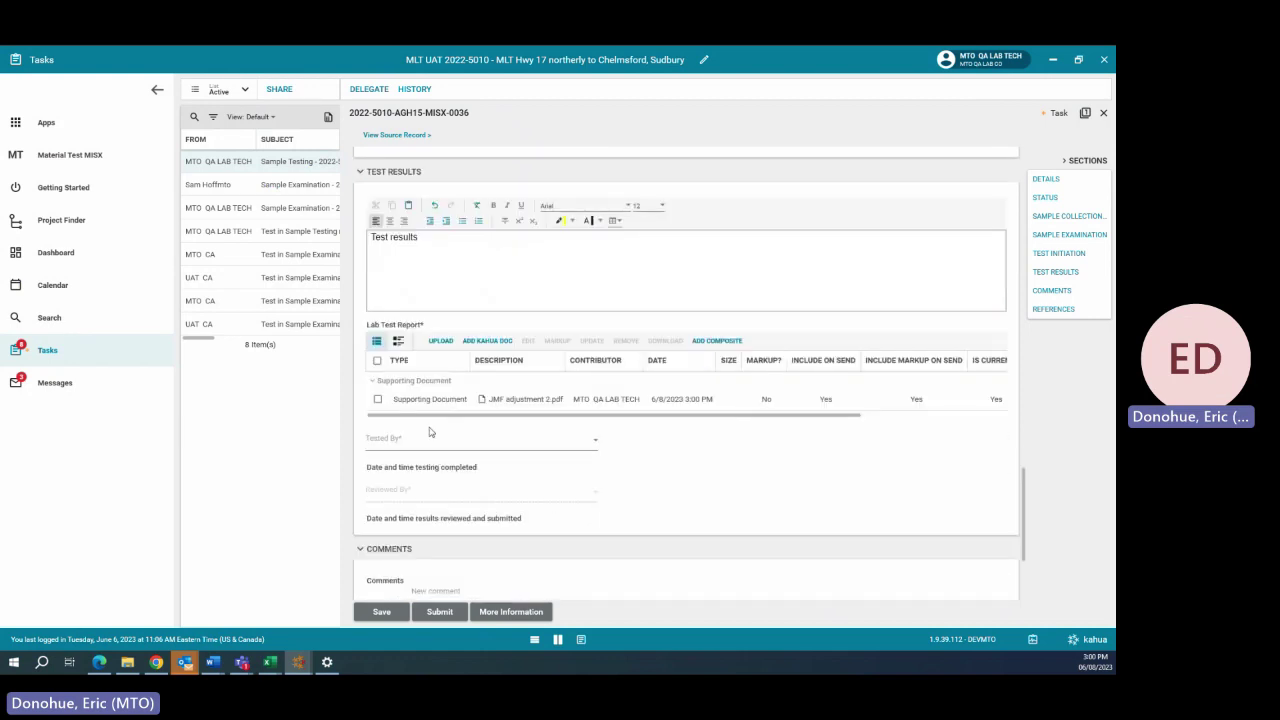
left_click(437, 446)
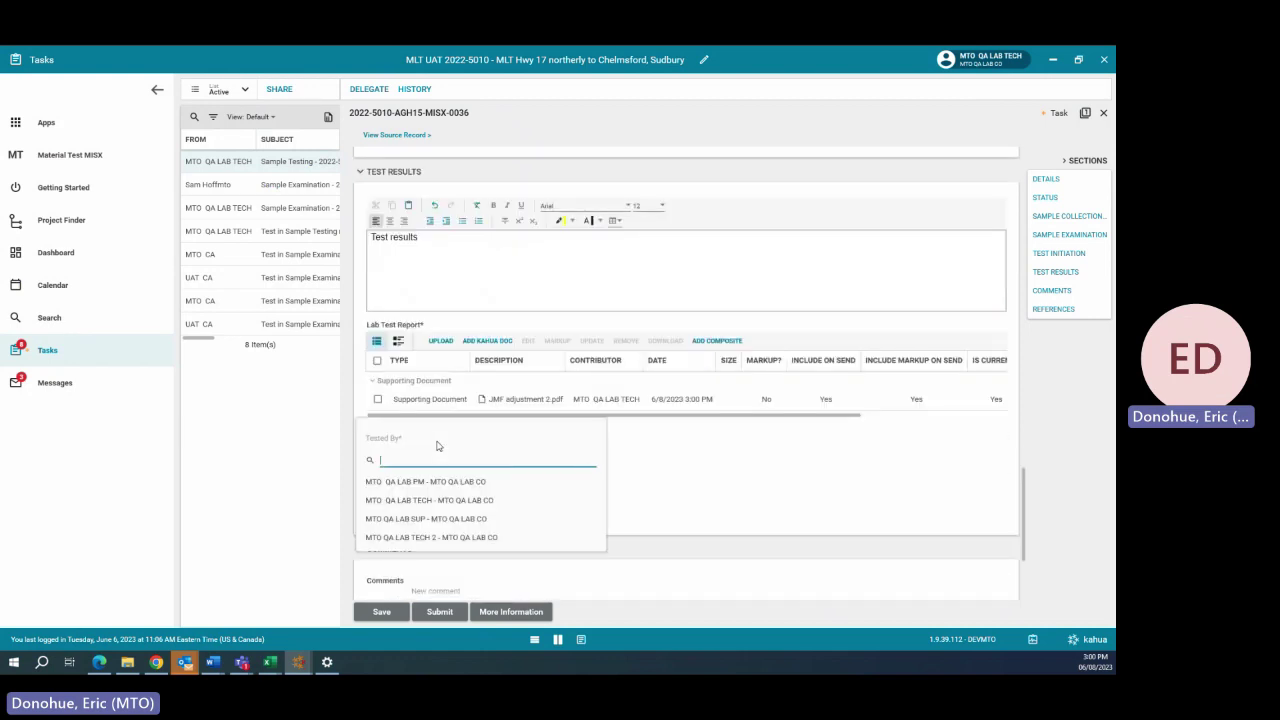
left_click(442, 504)
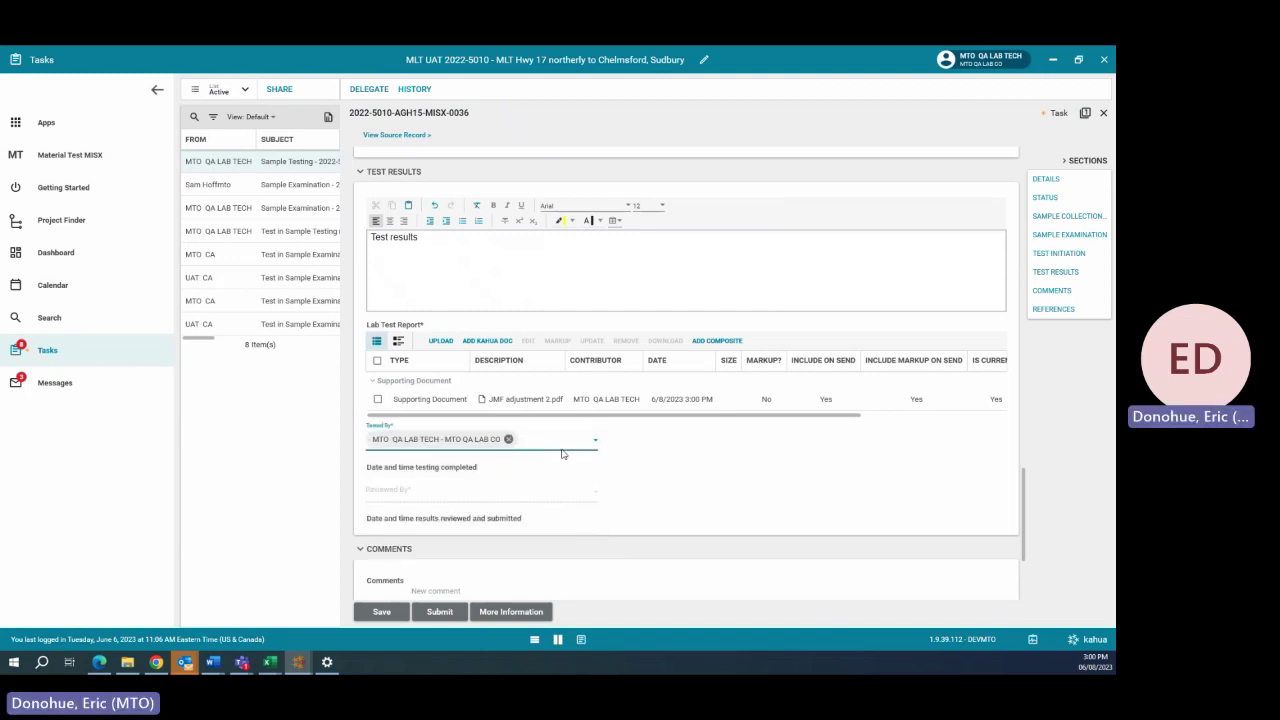
Step: Submit the test results and check the record's status in the Material Test MISX log
scroll(700, 480, "down", 3)
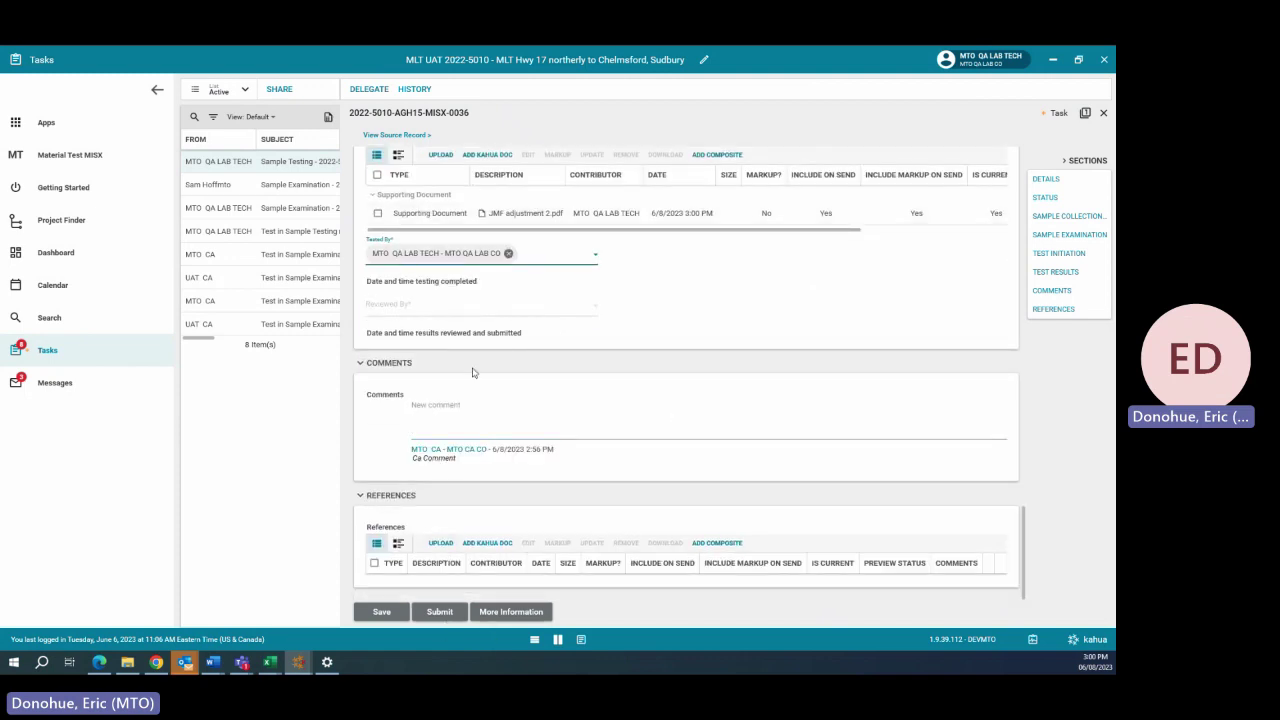
scroll(477, 370, "up", 1)
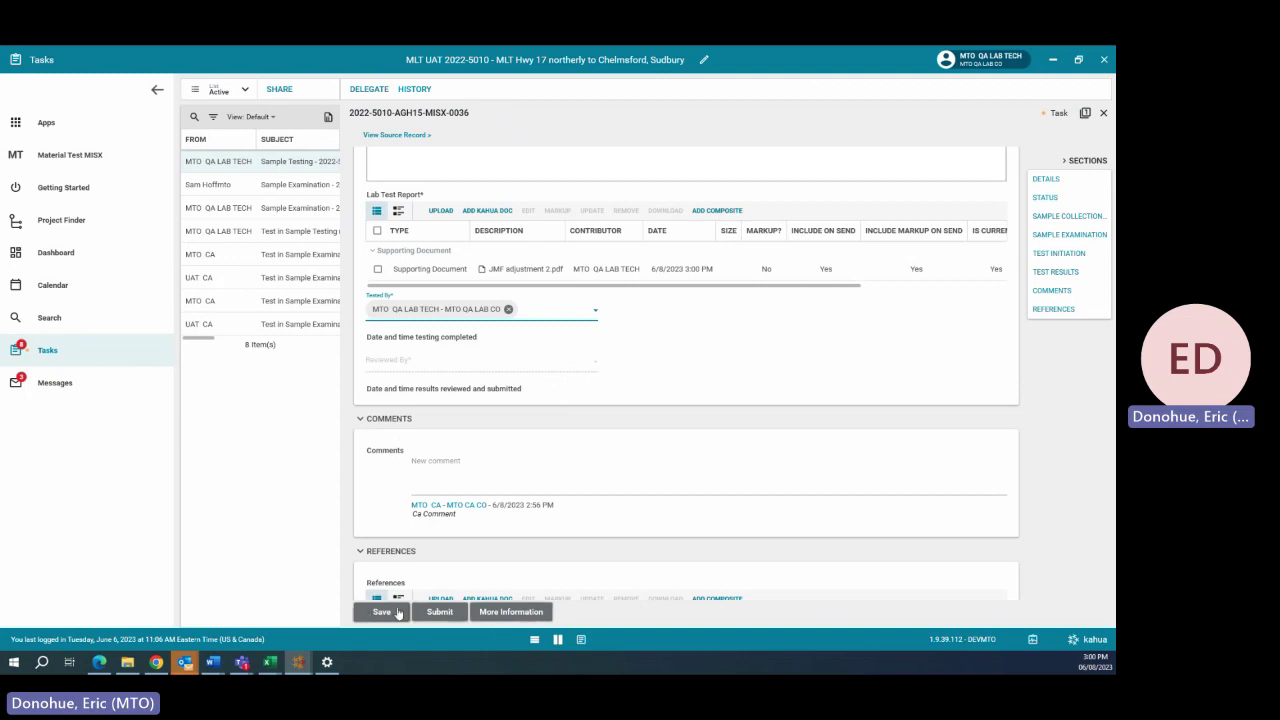
left_click(433, 613)
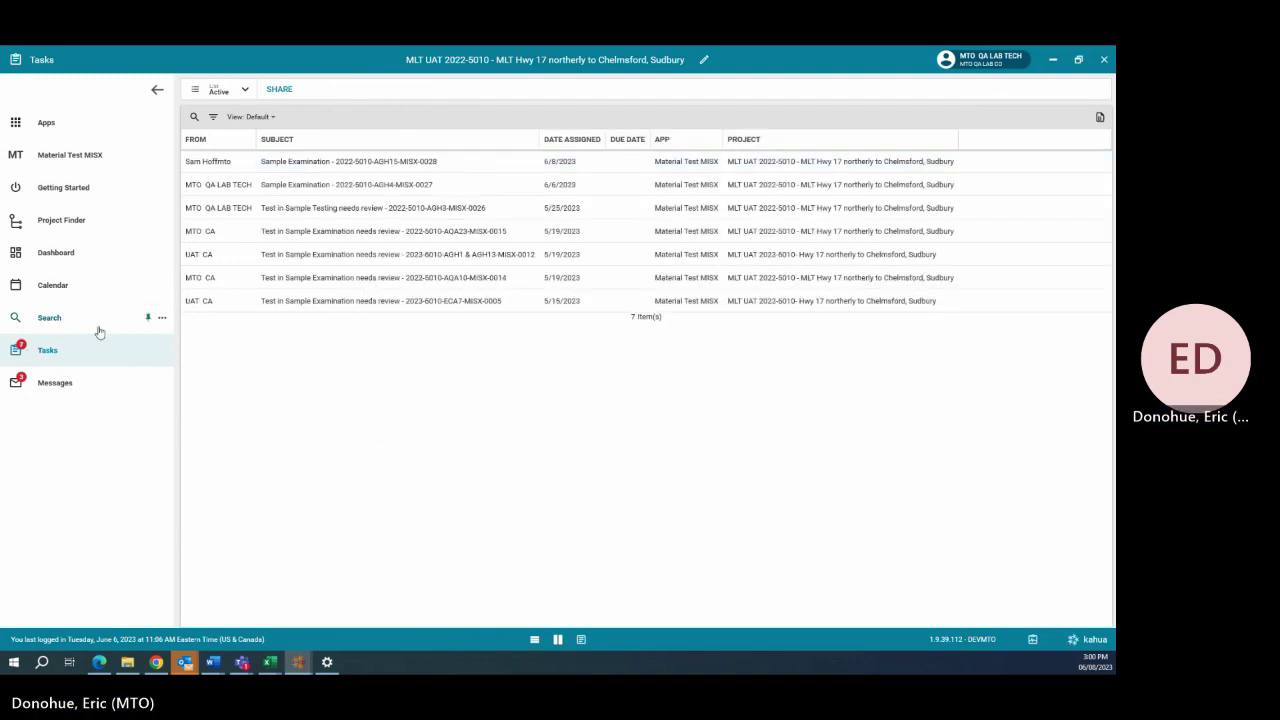
left_click(59, 161)
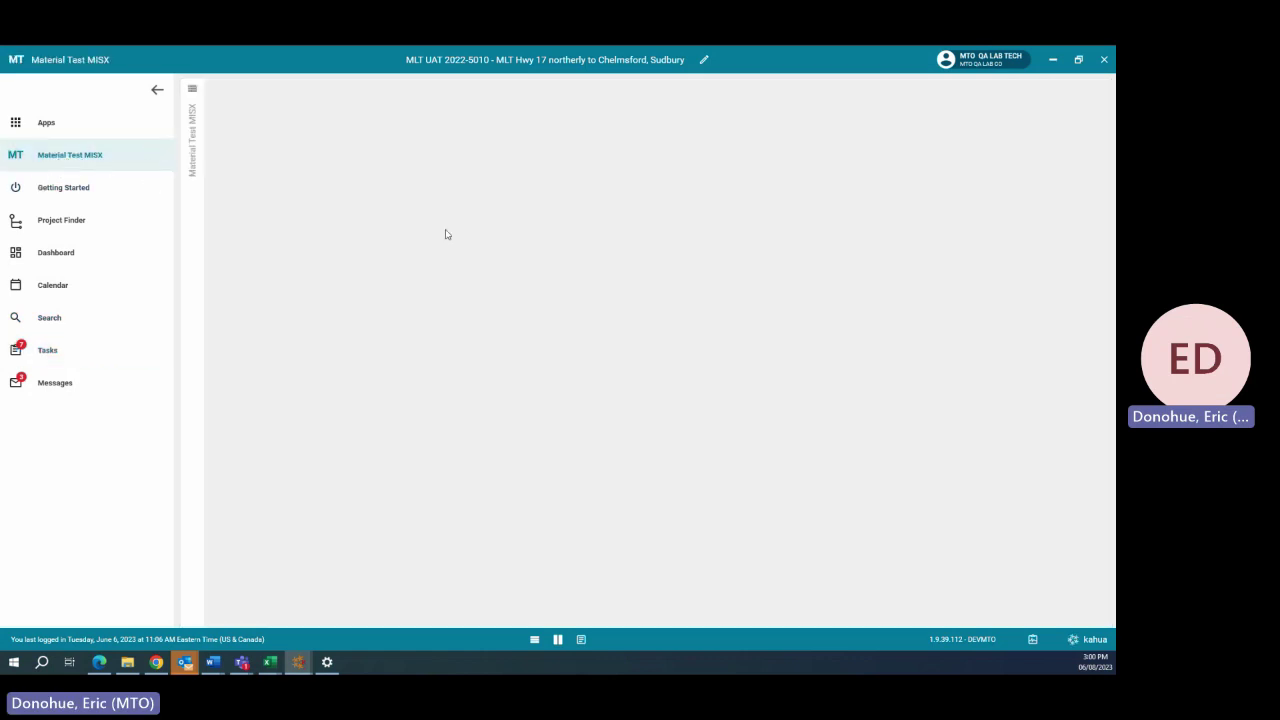
left_click(193, 91)
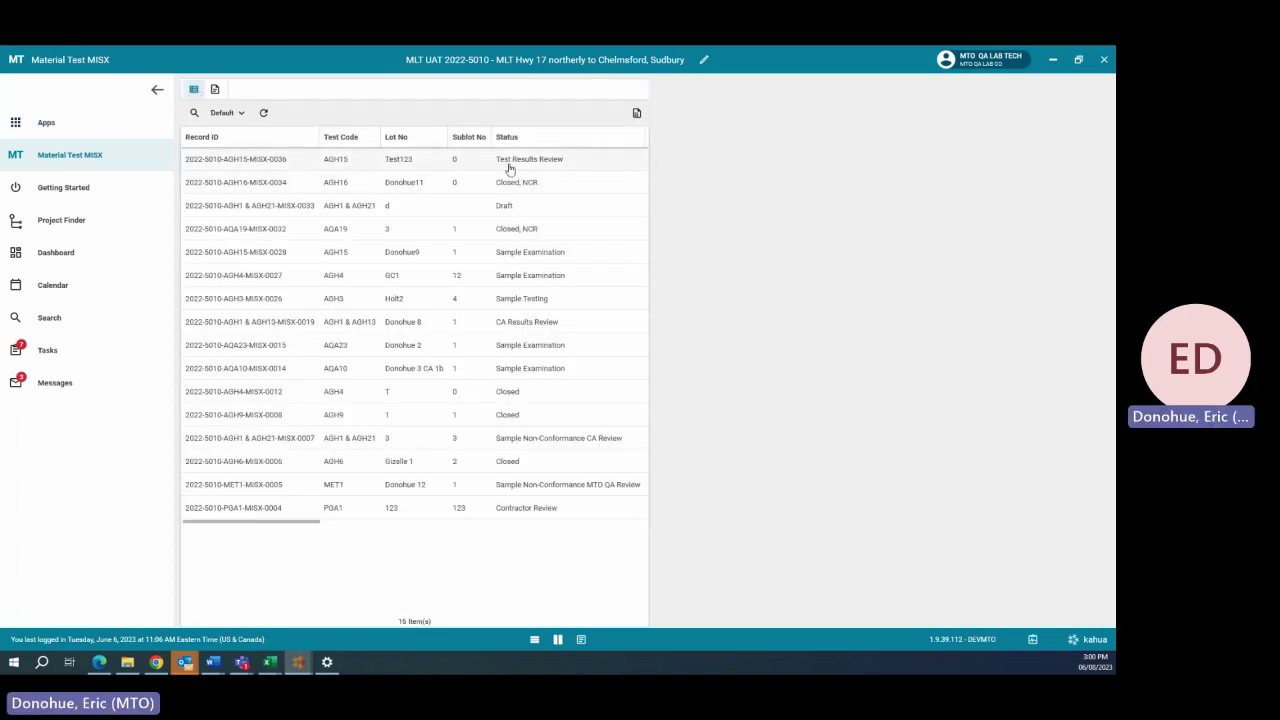
Step: Switch to the QA lab supervisor's session and open the Test Results section of record 0036's Test Results Review task
mouse_move(298, 662)
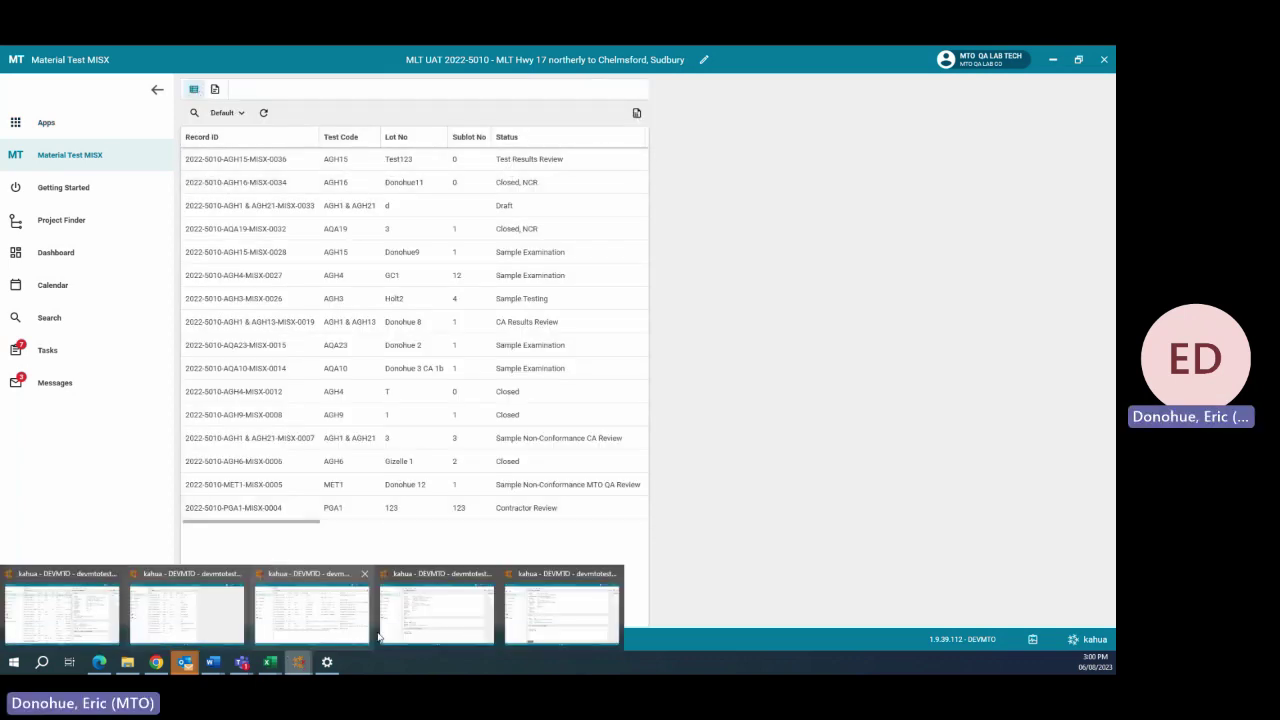
mouse_move(474, 631)
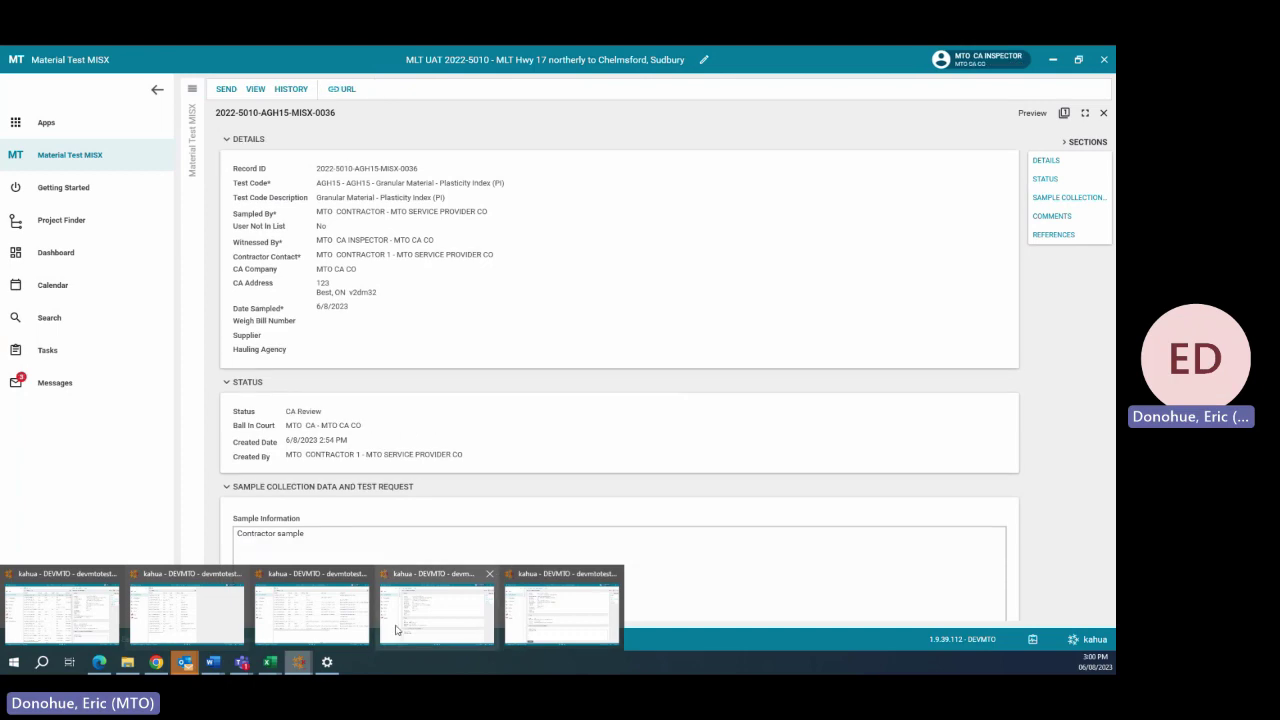
left_click(312, 612)
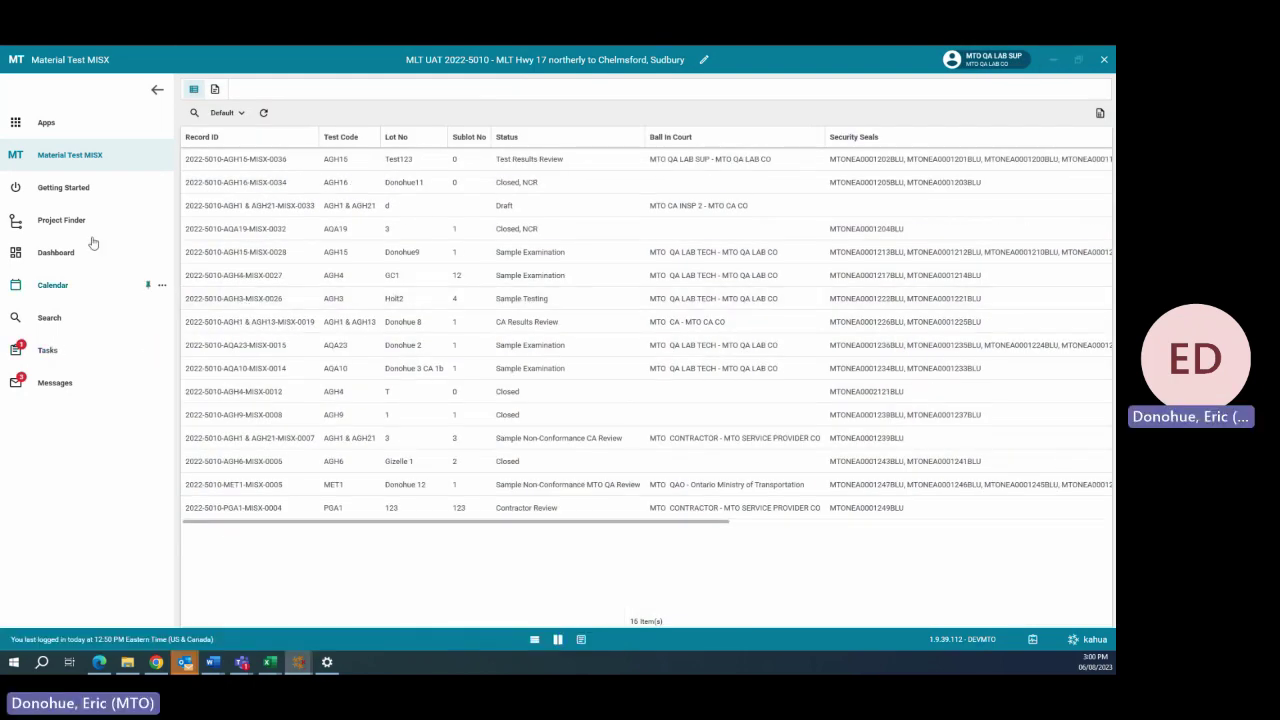
left_click(46, 124)
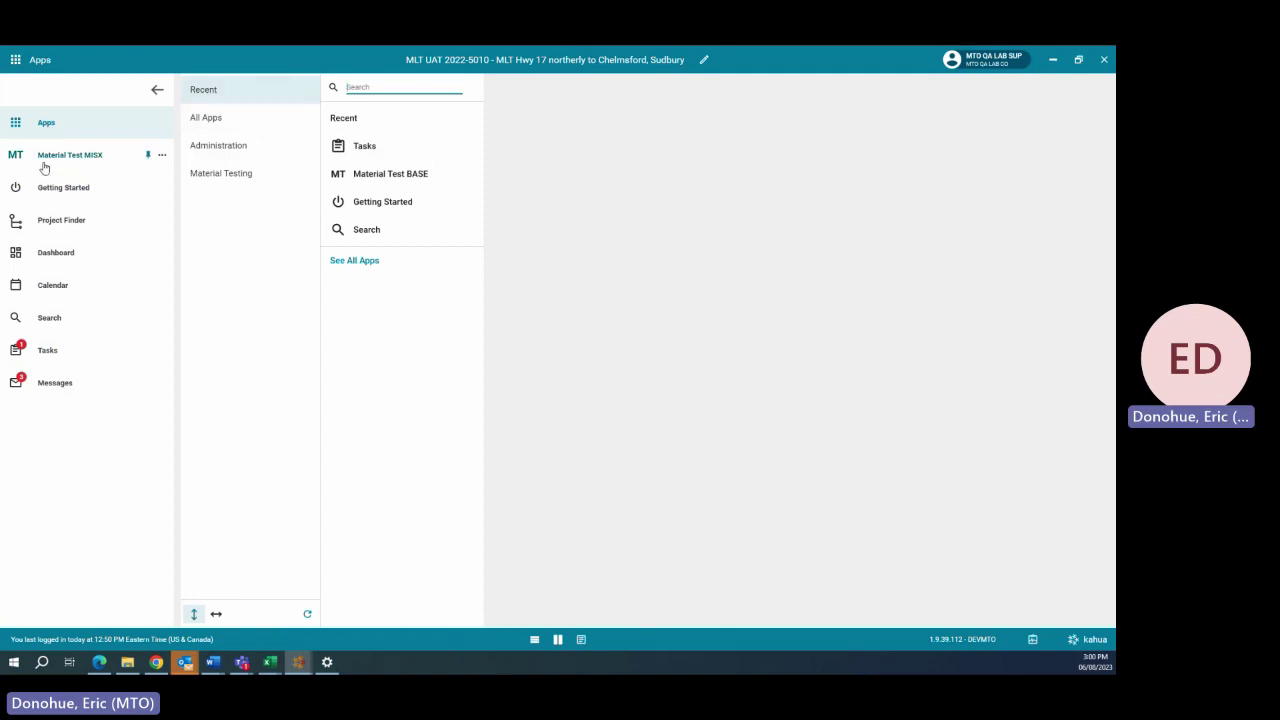
left_click(47, 351)
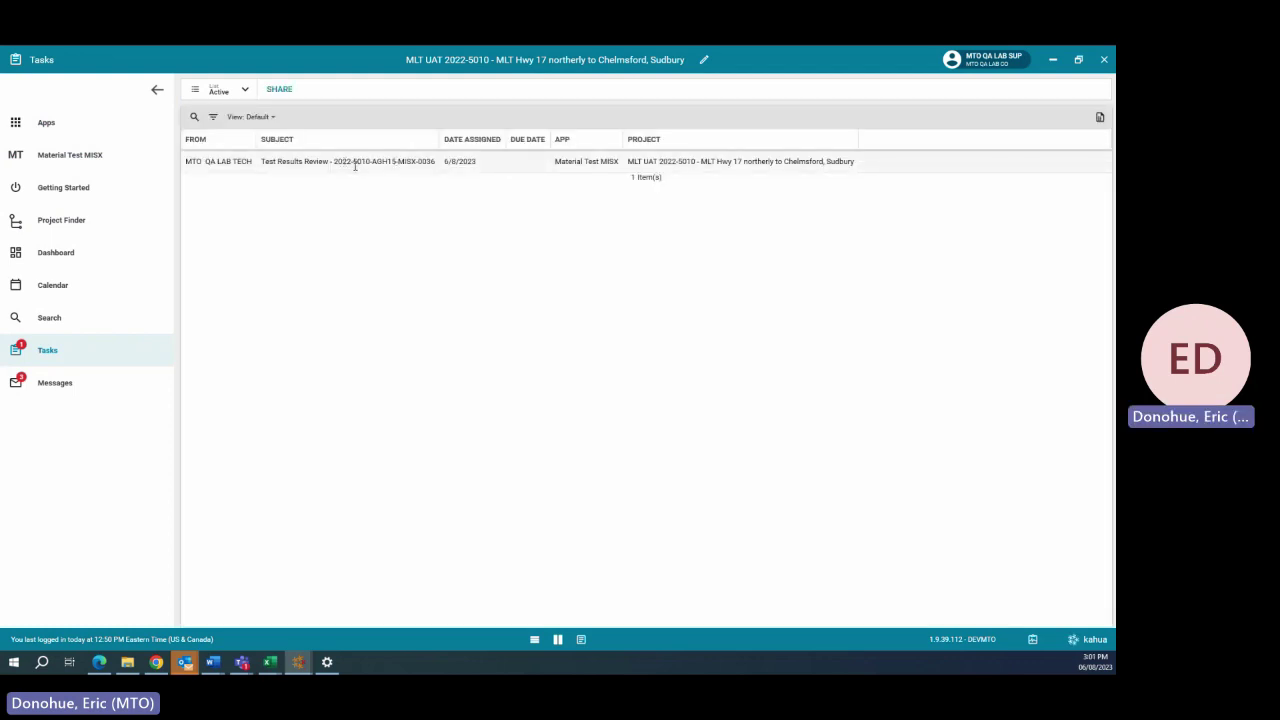
left_click(354, 166)
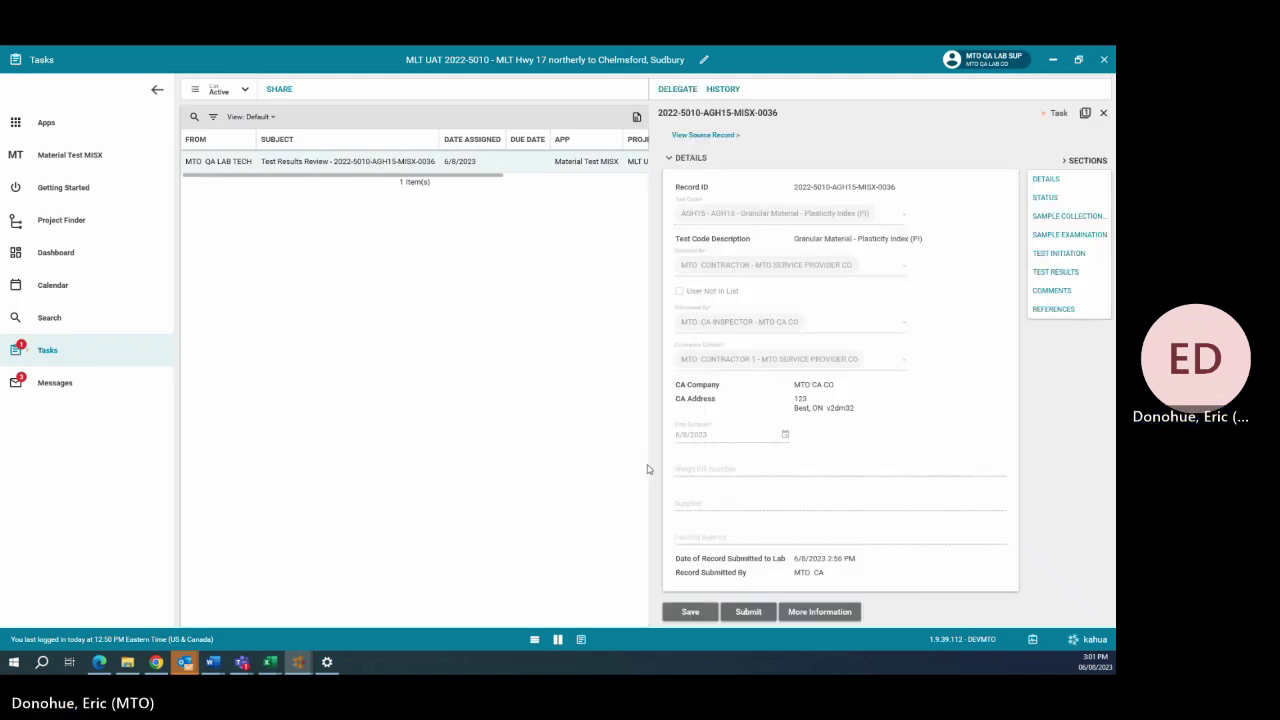
left_click_drag(647, 471, 290, 470)
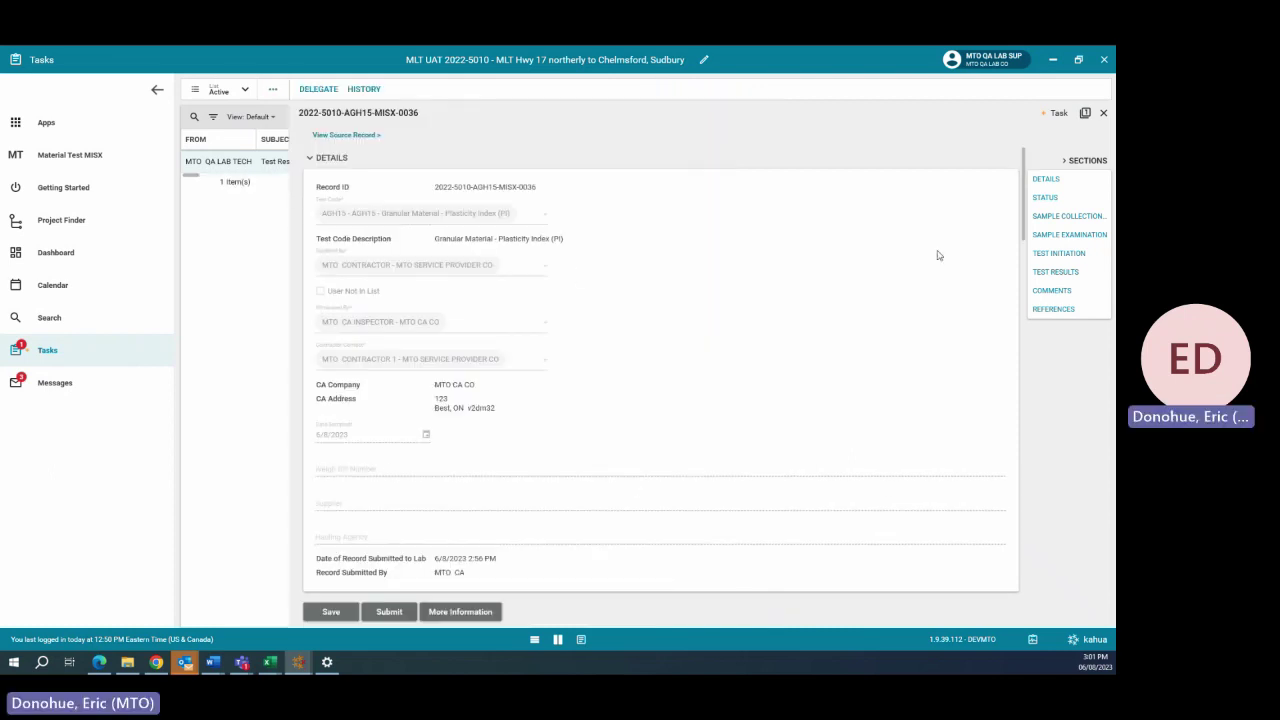
left_click(1052, 272)
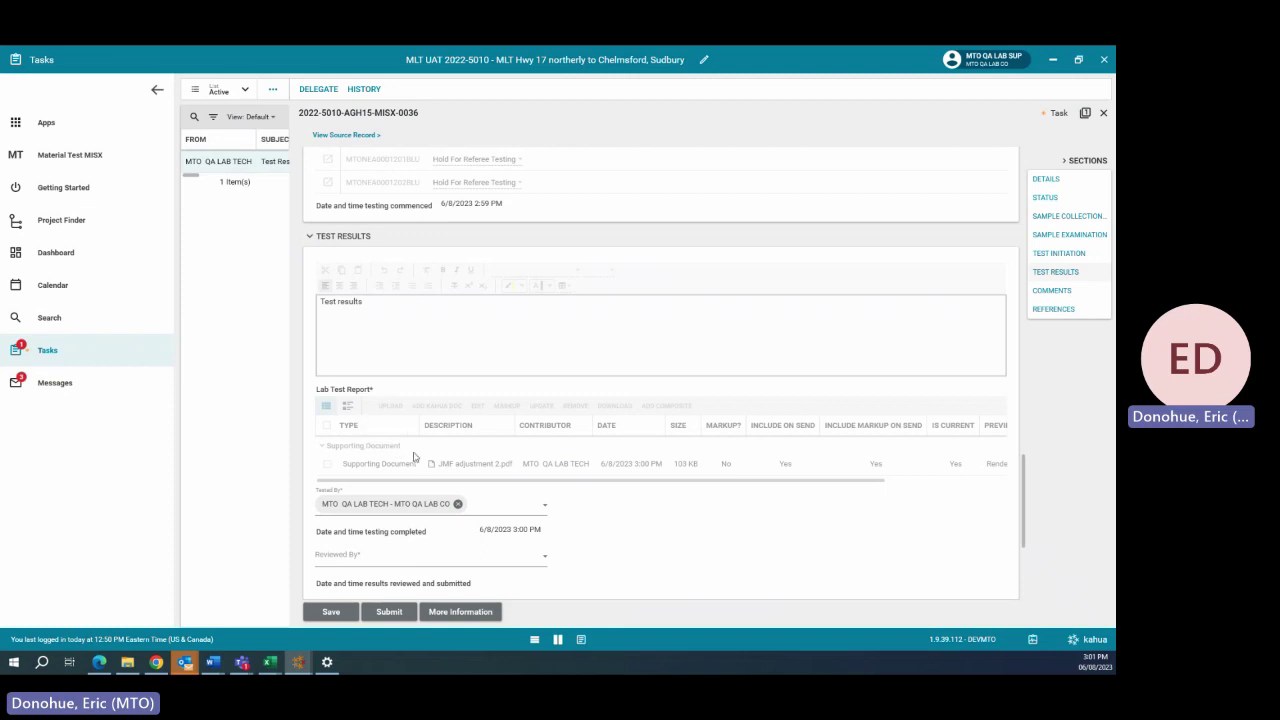
Step: Set Reviewed By to MTO QA LAB SUP for the test results
scroll(420, 420, "down", 1)
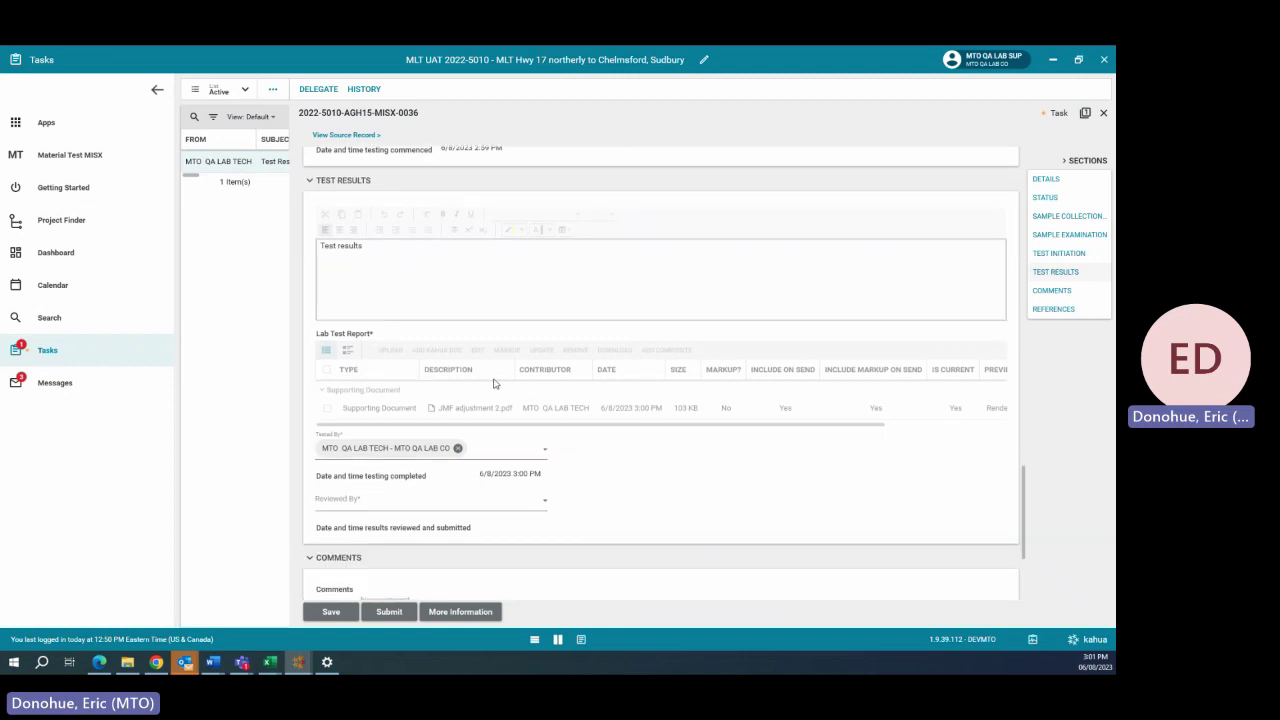
scroll(495, 388, "down", 2)
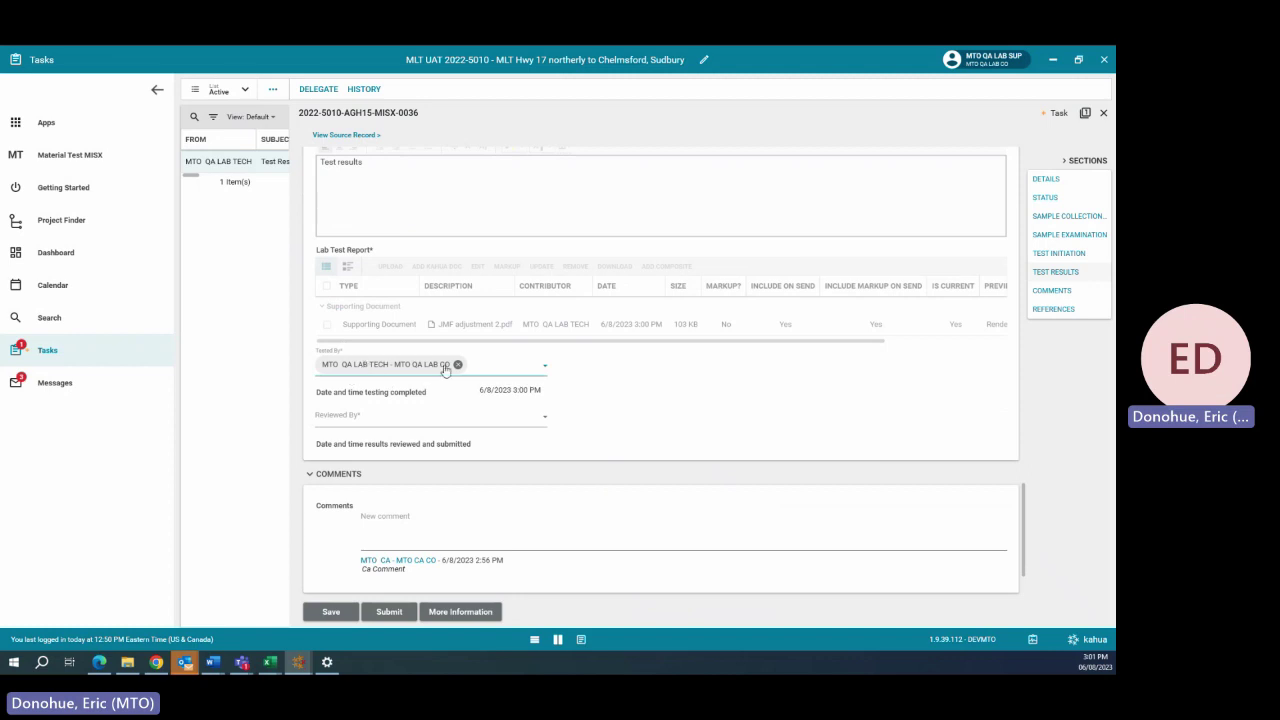
left_click(370, 420)
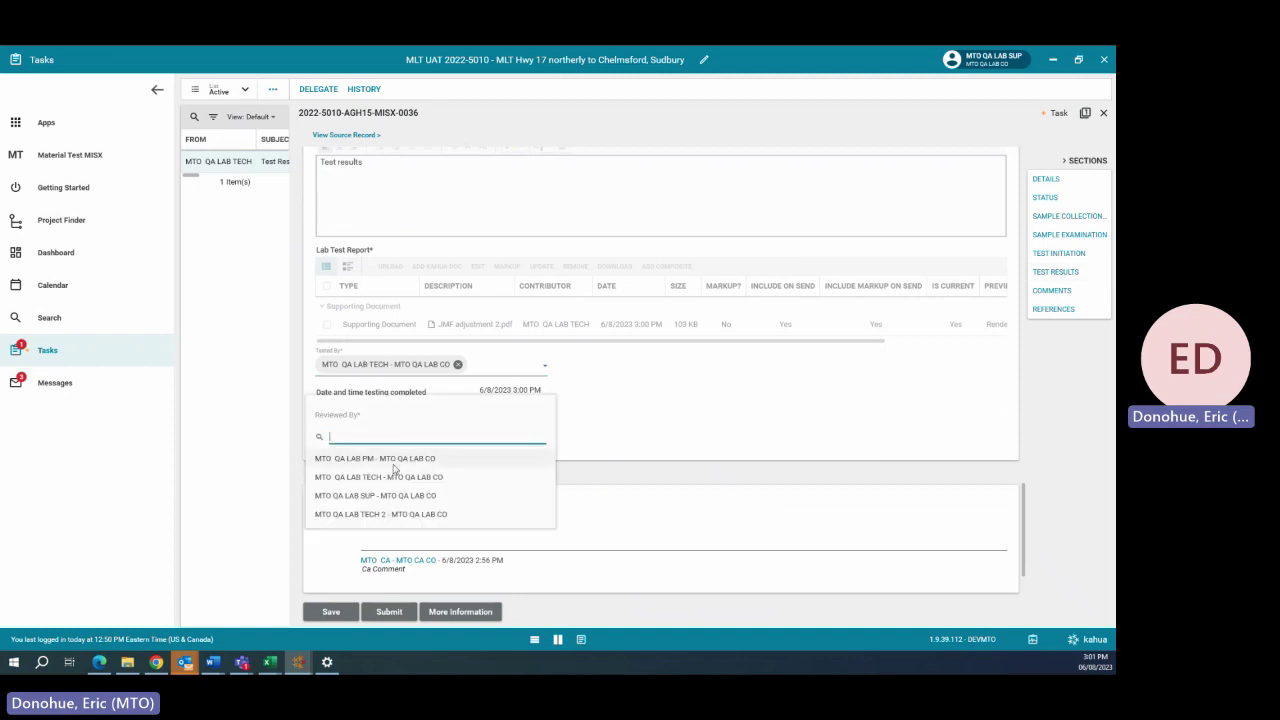
left_click(388, 497)
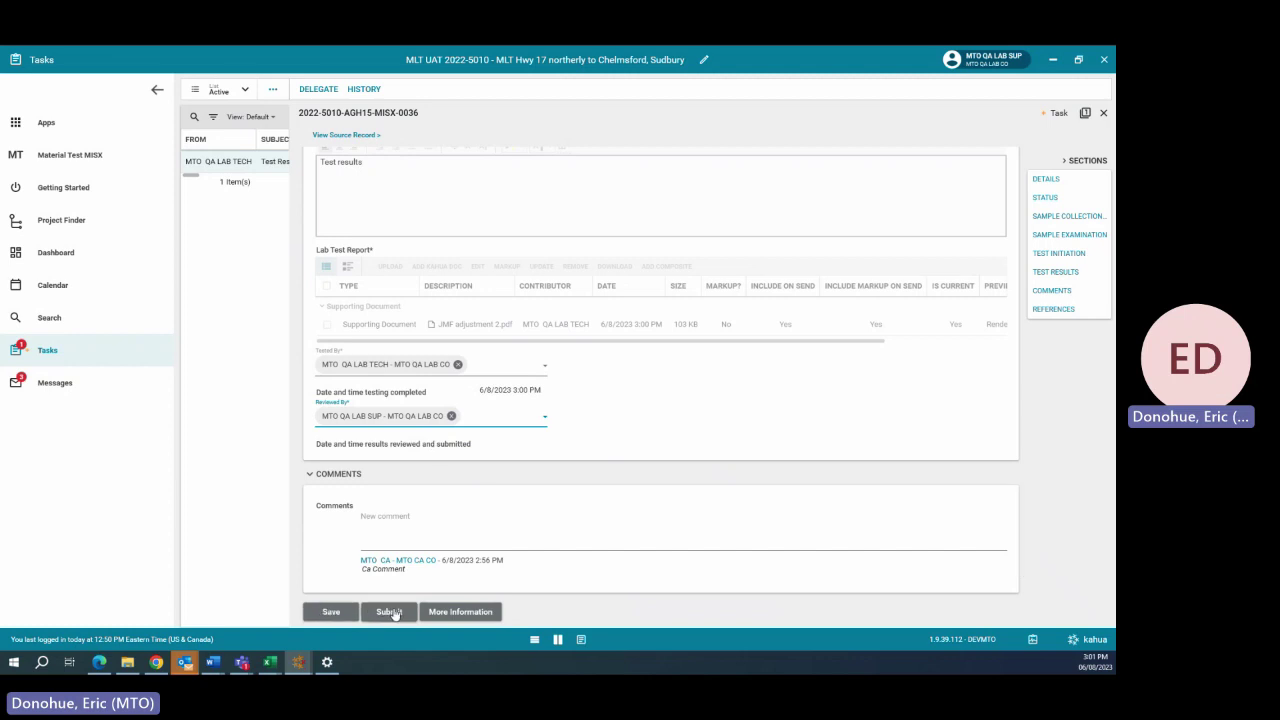
Step: Submit the test results review and check the record's status and ball in court in the Material Test MISX log
left_click(399, 512)
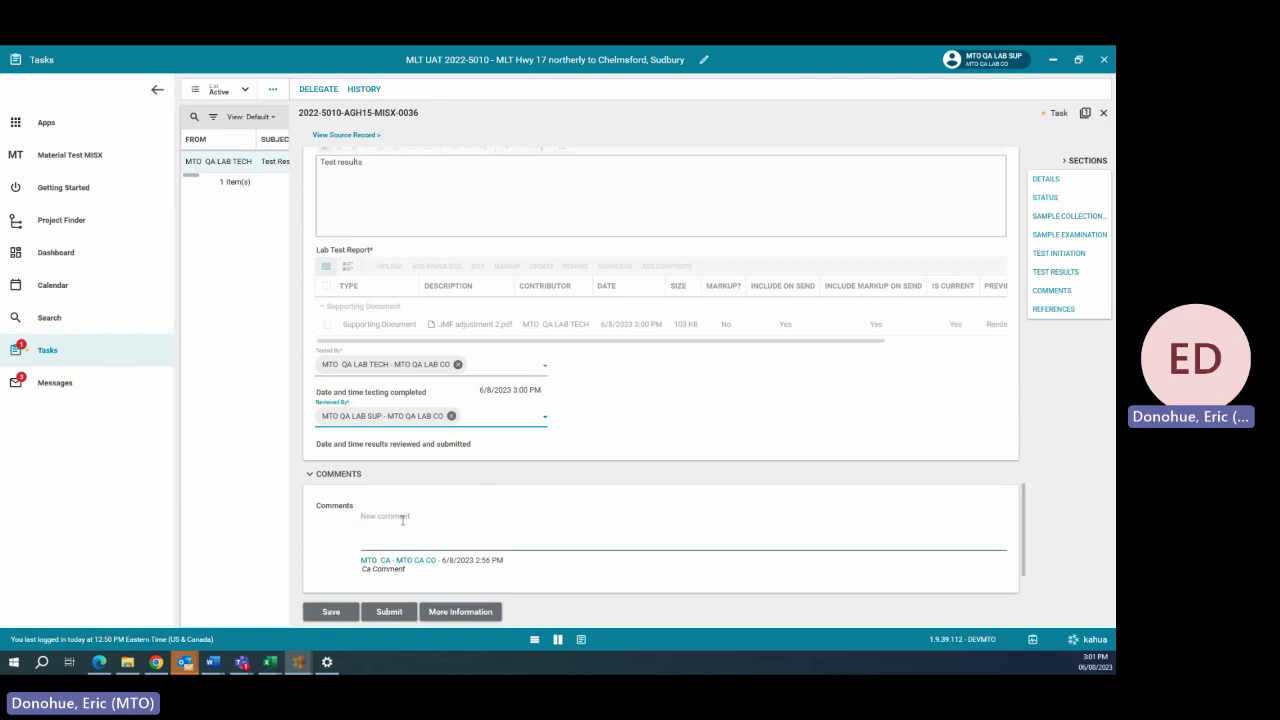
scroll(423, 512, "down", 1)
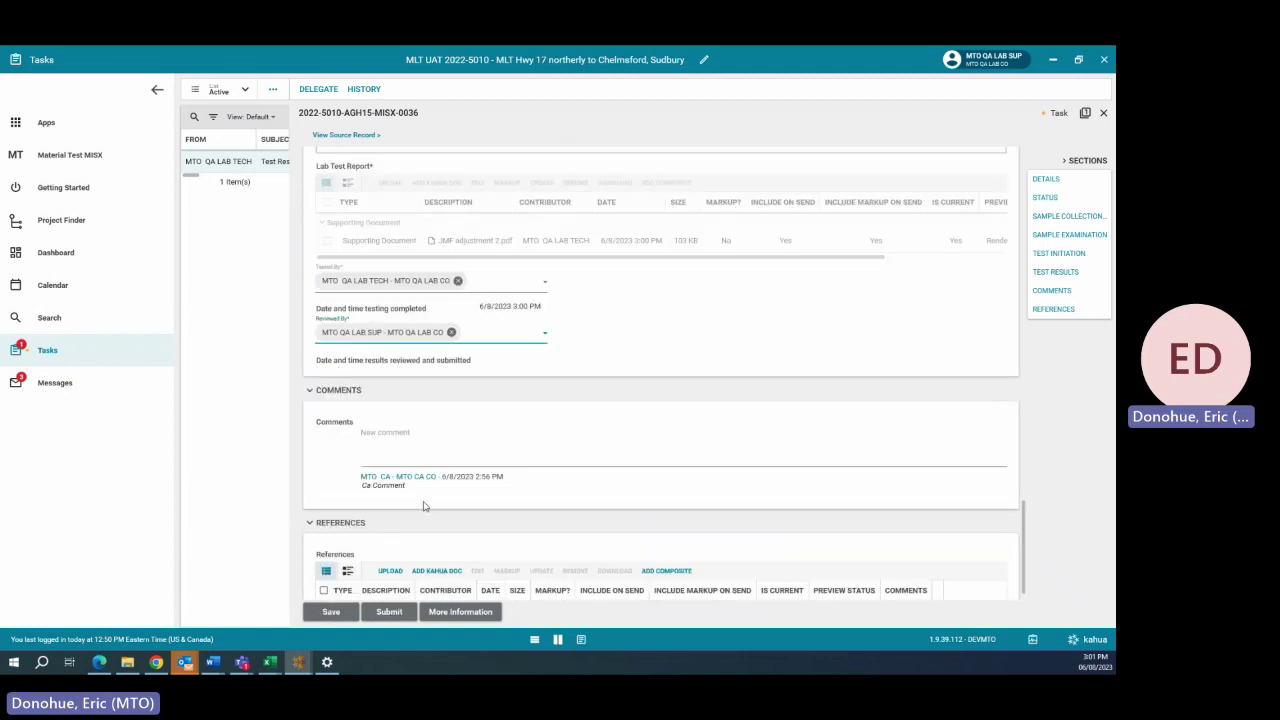
left_click(390, 612)
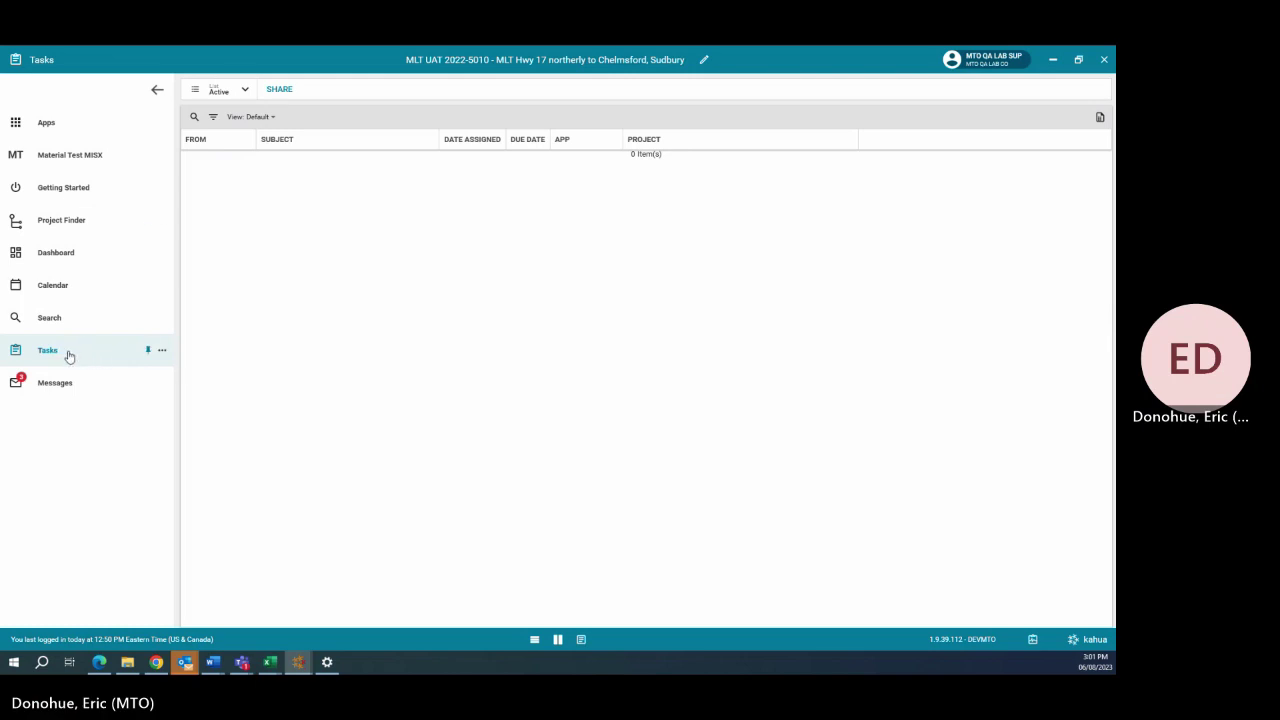
left_click(88, 157)
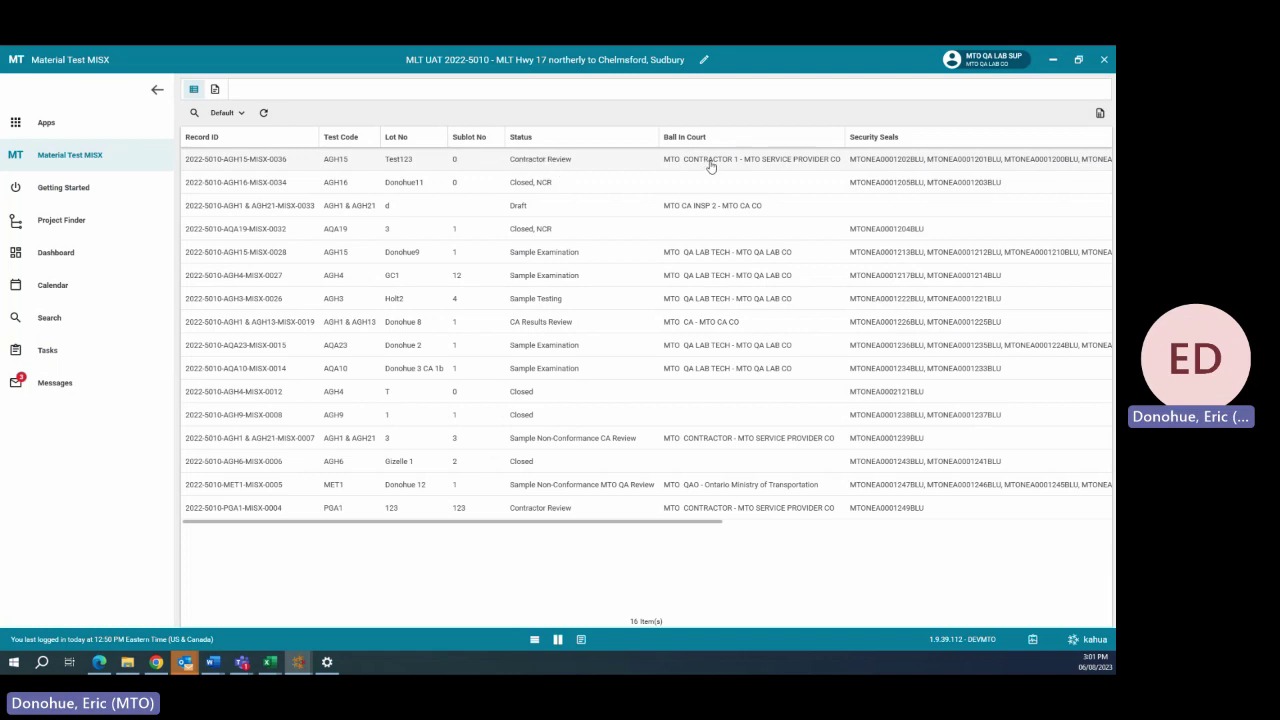
Step: Switch to the MTO Contractor 1 session and open the Contractor Review section of the Test Results for Contractor Review task
mouse_move(298, 672)
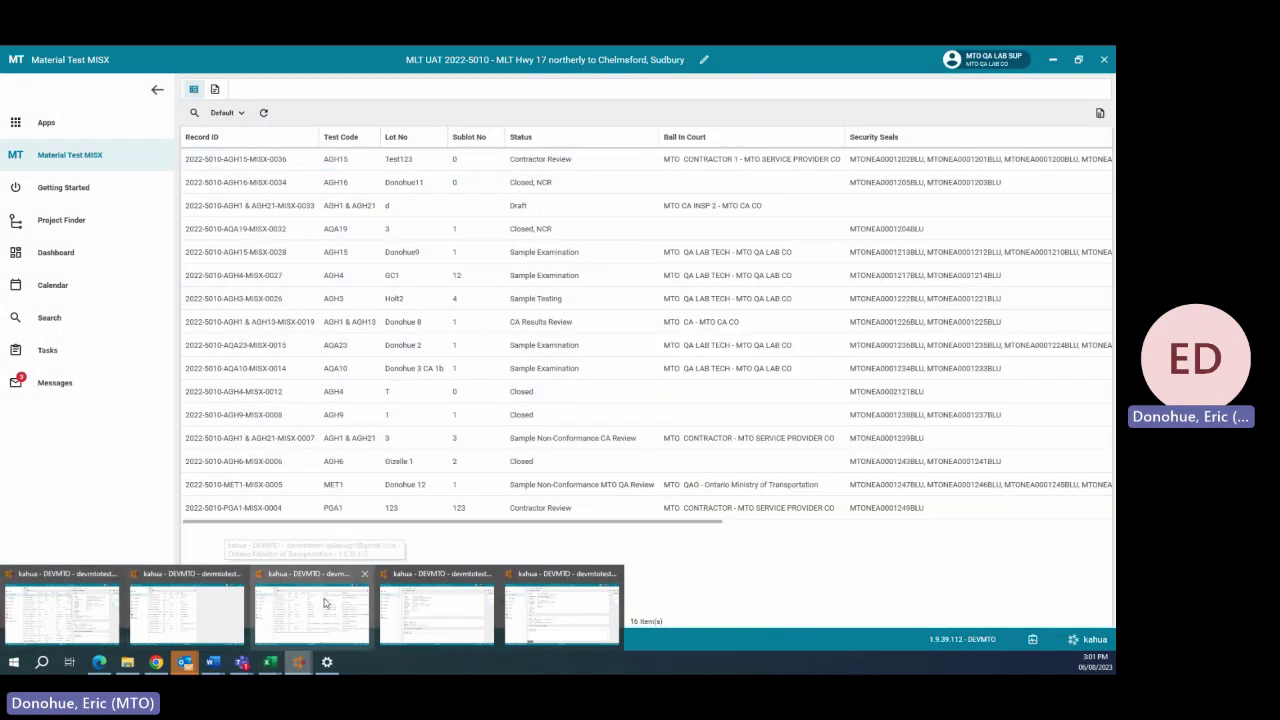
left_click(530, 608)
left_click(46, 351)
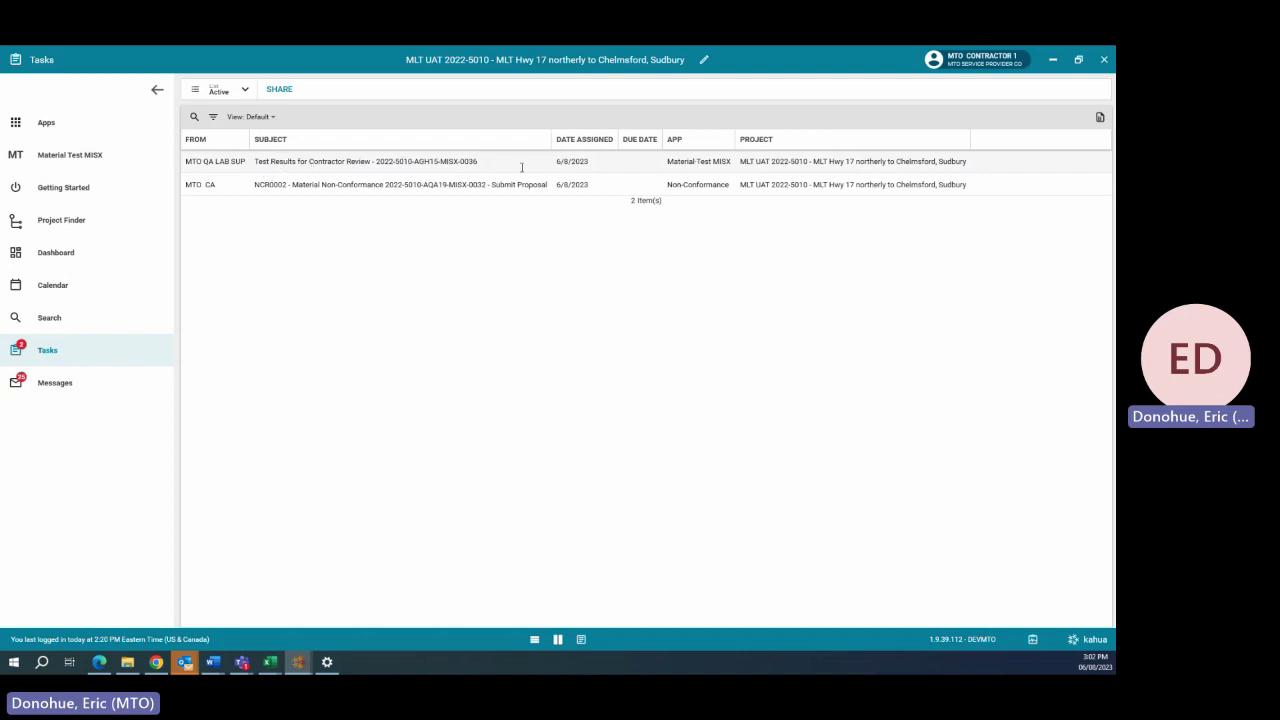
left_click(462, 161)
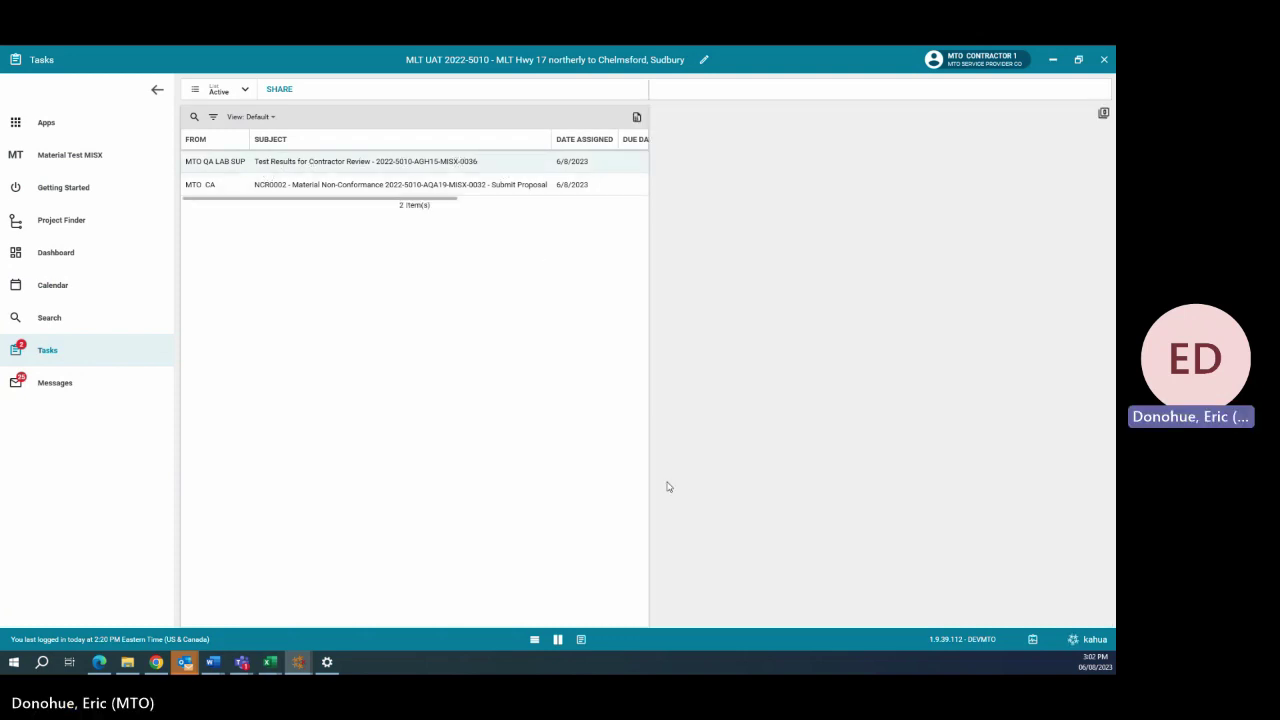
left_click_drag(649, 485, 370, 463)
left_click_drag(431, 427, 433, 432)
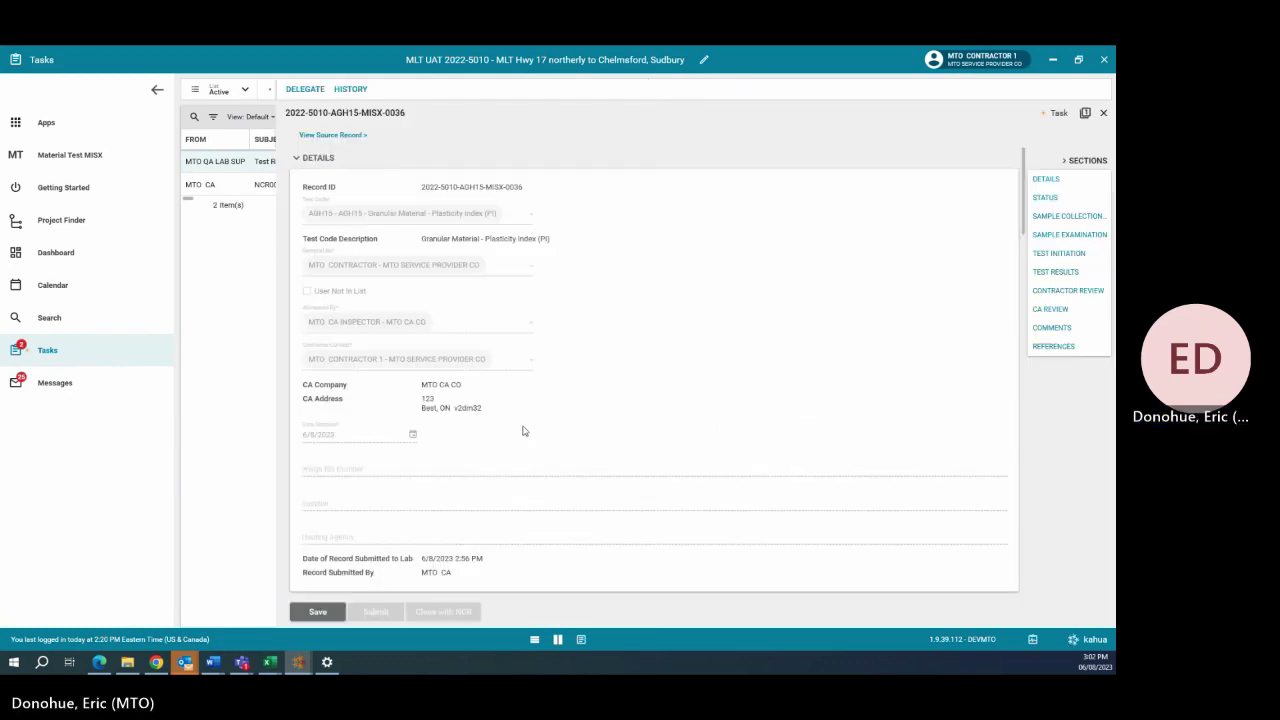
left_click(1047, 292)
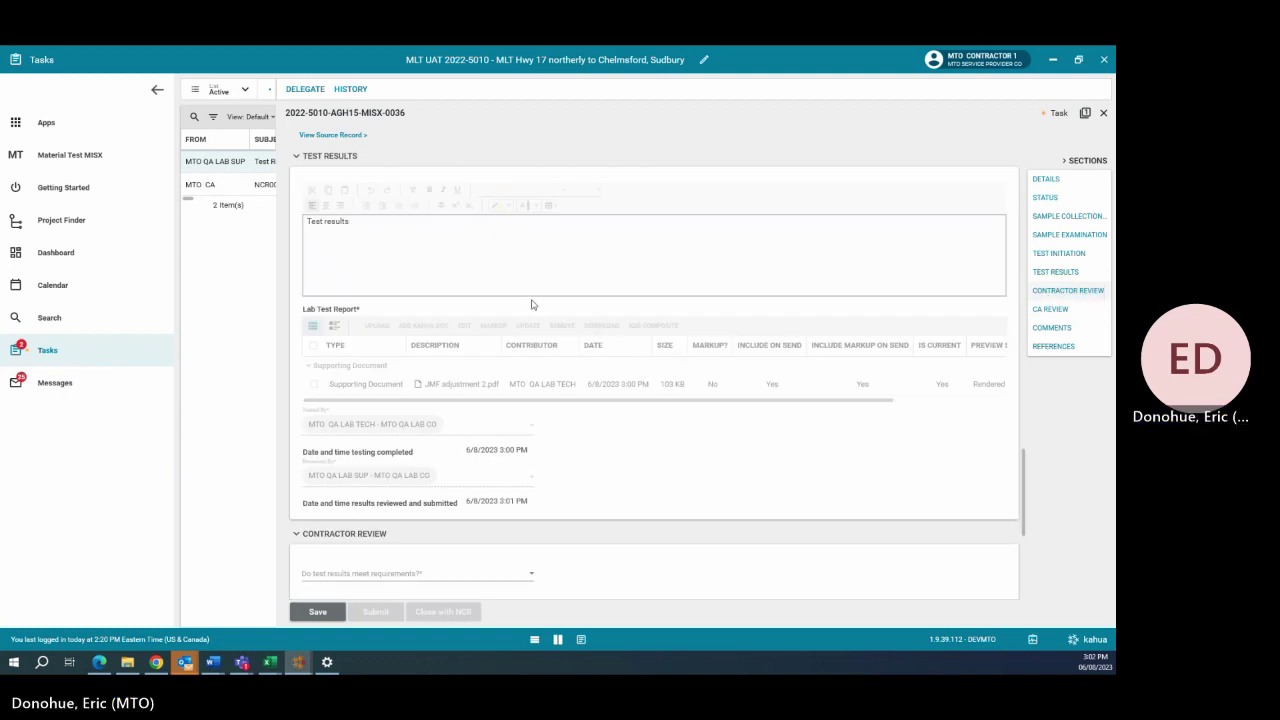
Step: Try Yes and Pending ERS as the contractor's answer to whether the test results meet requirements
scroll(501, 304, "down", 7)
scroll(474, 299, "up", 5)
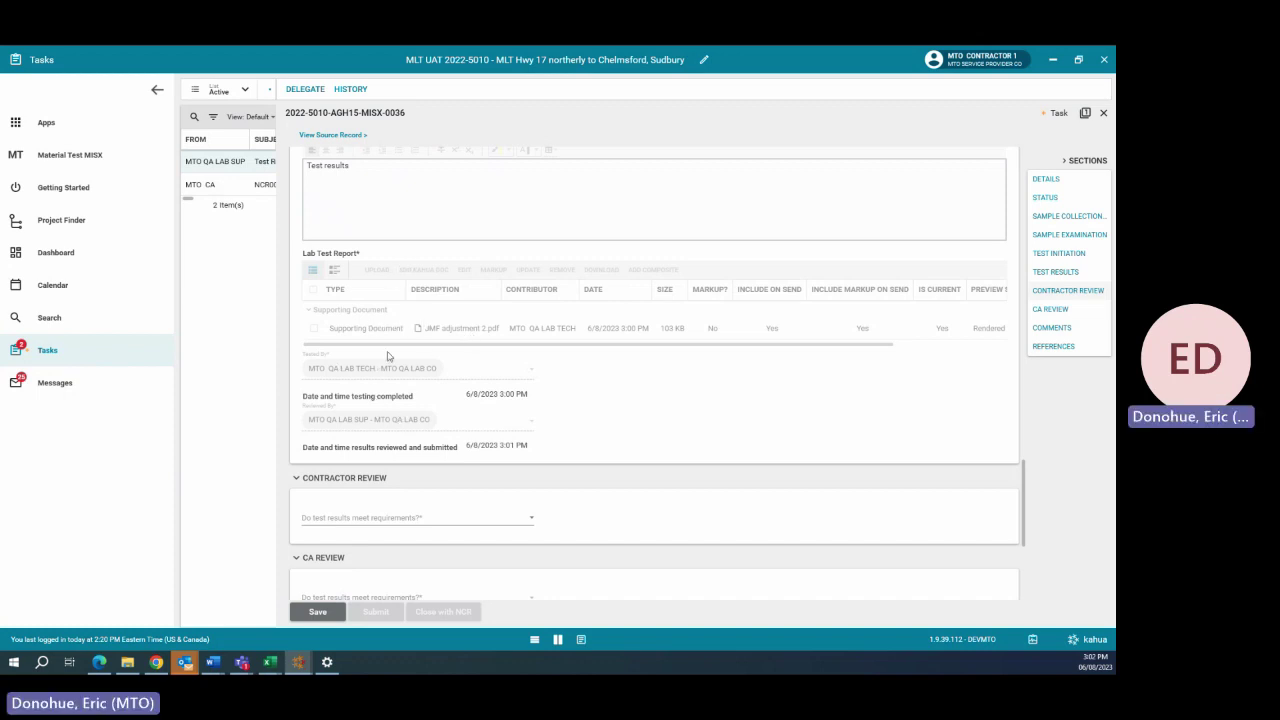
scroll(433, 381, "down", 1)
left_click(420, 463)
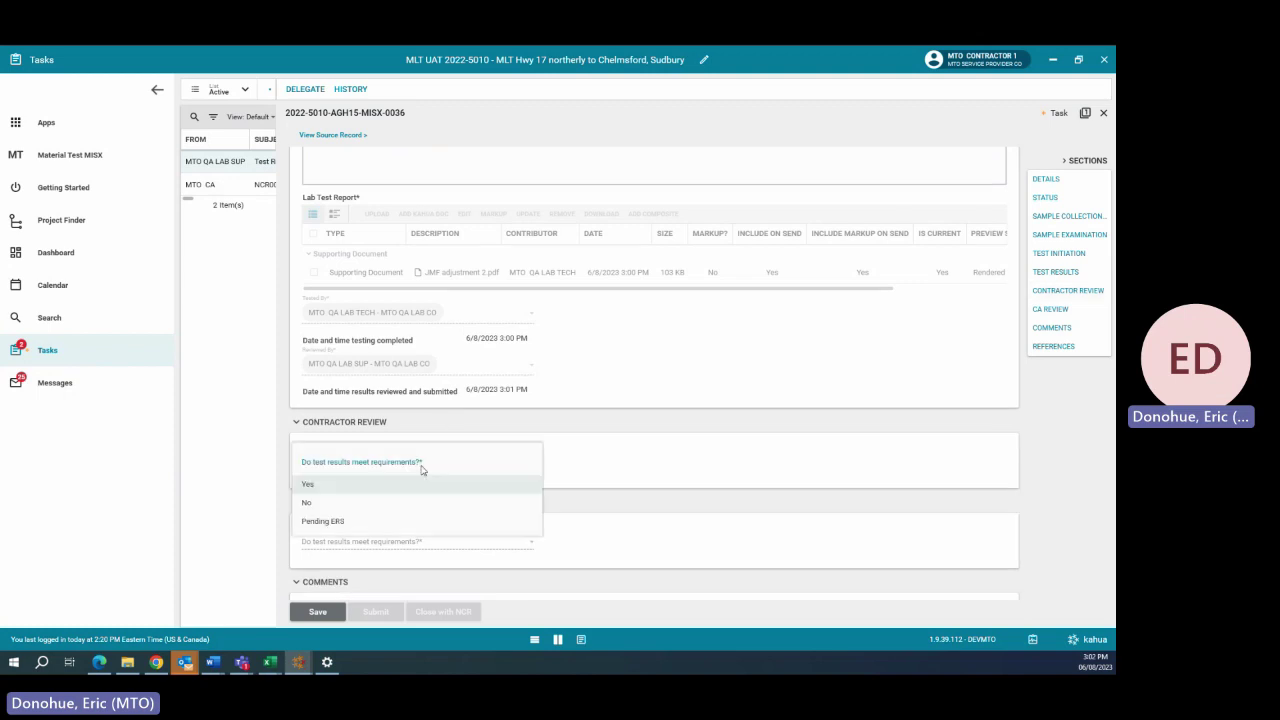
left_click(313, 488)
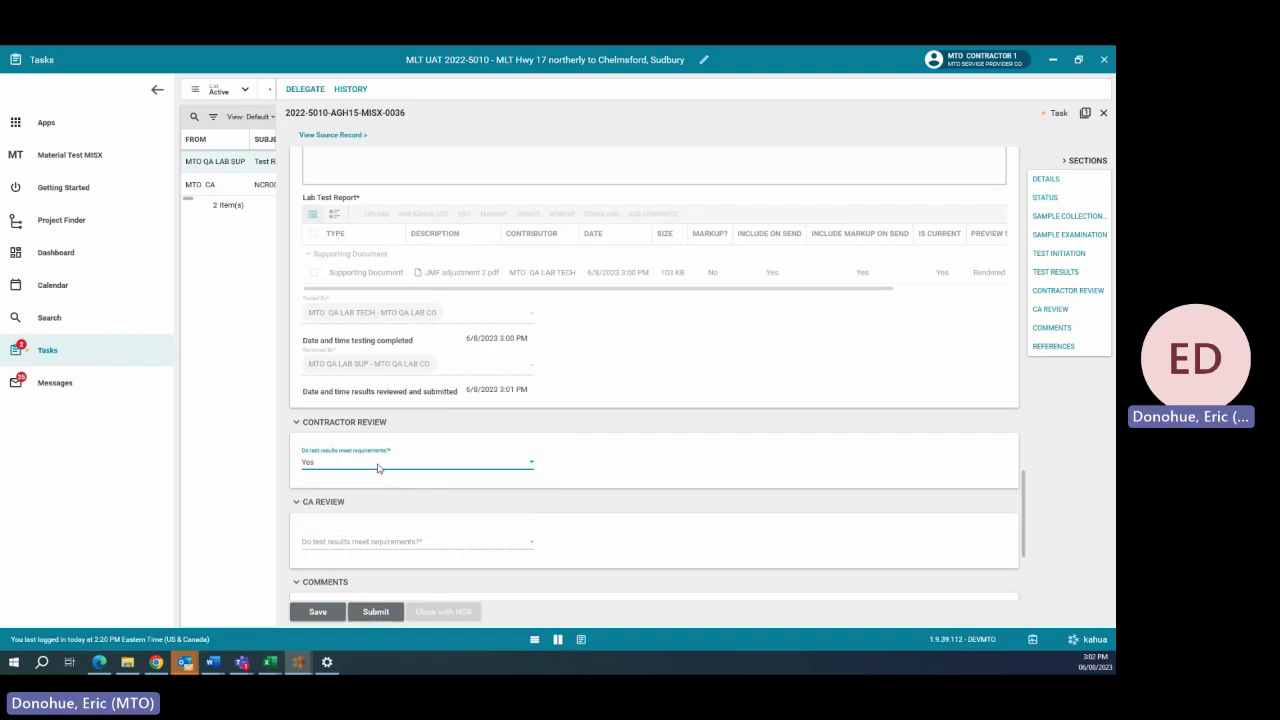
left_click(378, 467)
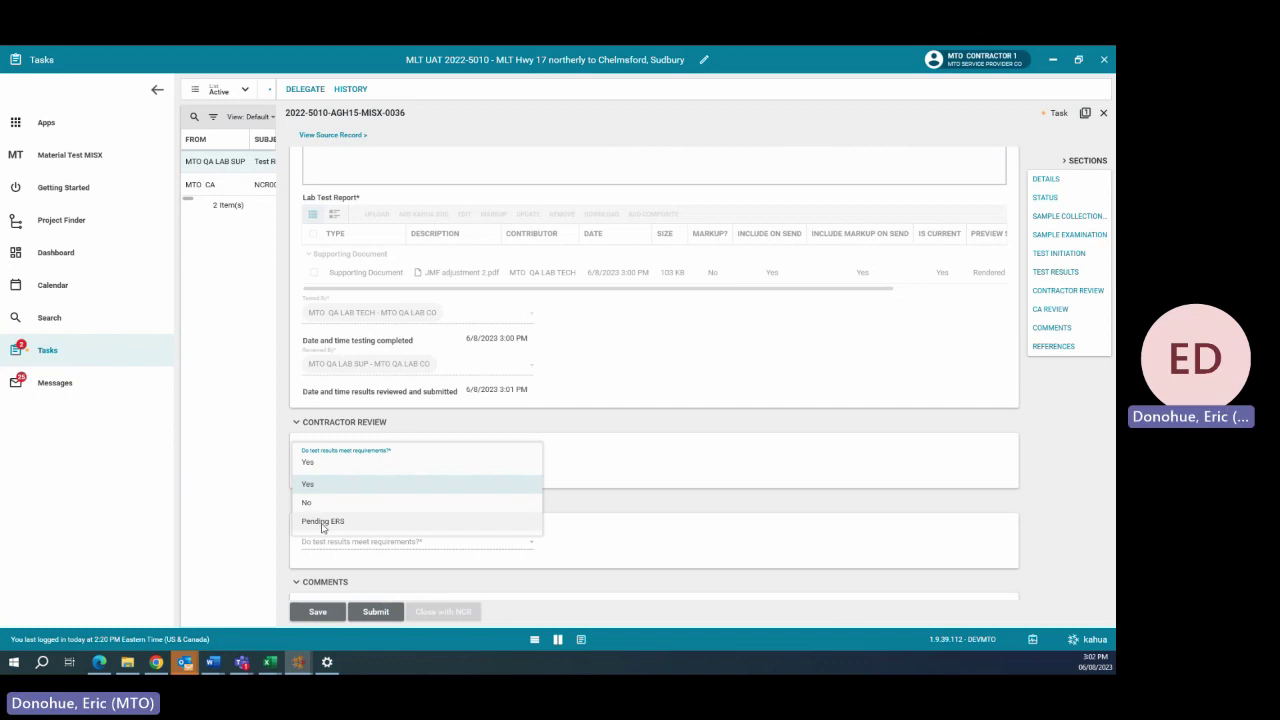
left_click(323, 523)
Step: Set the contractor's answer on whether the test results meet requirements to No
scroll(438, 460, "down", 1)
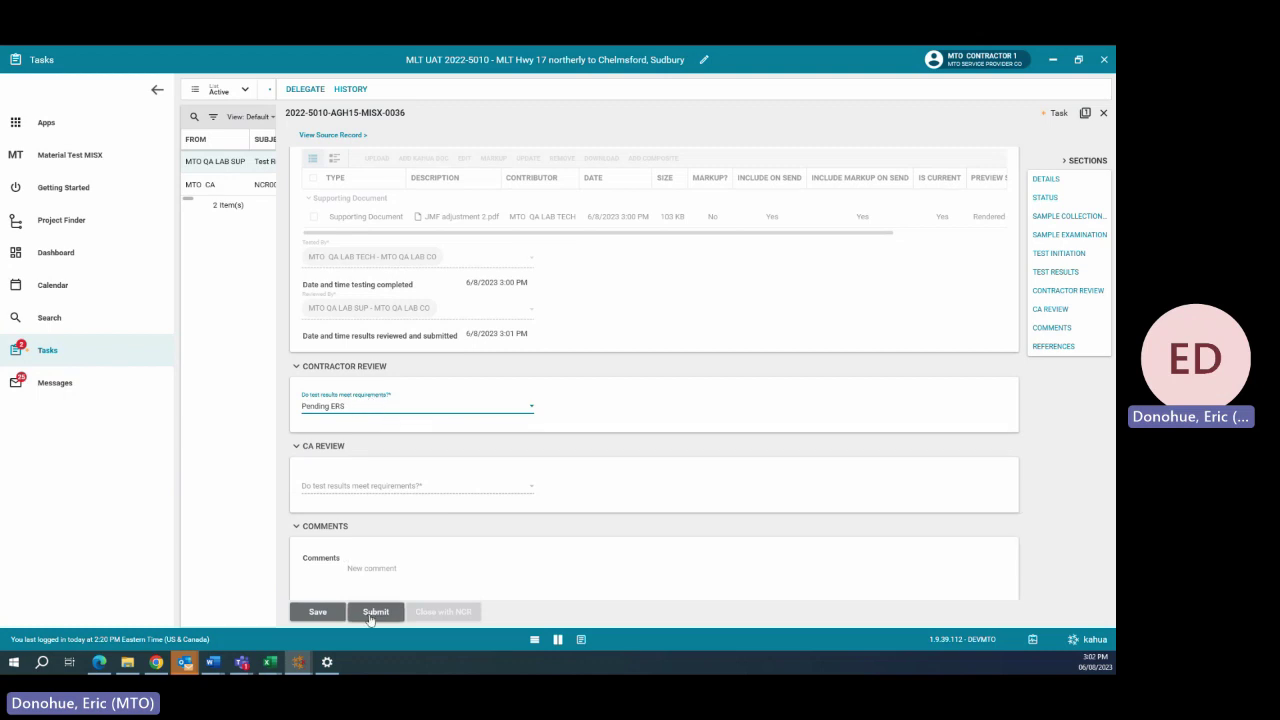
left_click(371, 408)
left_click(309, 449)
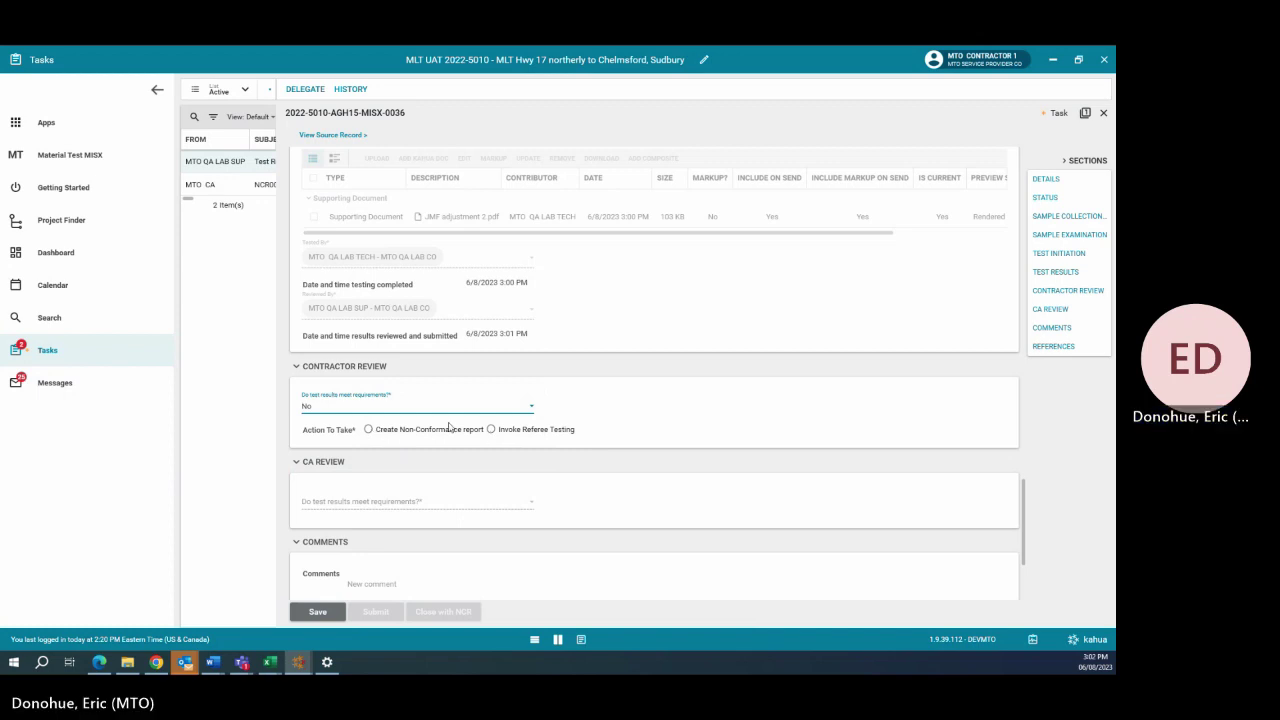
Step: Set the contractor's answer on whether the test results meet requirements to Yes and submit the contractor review
left_click(360, 407)
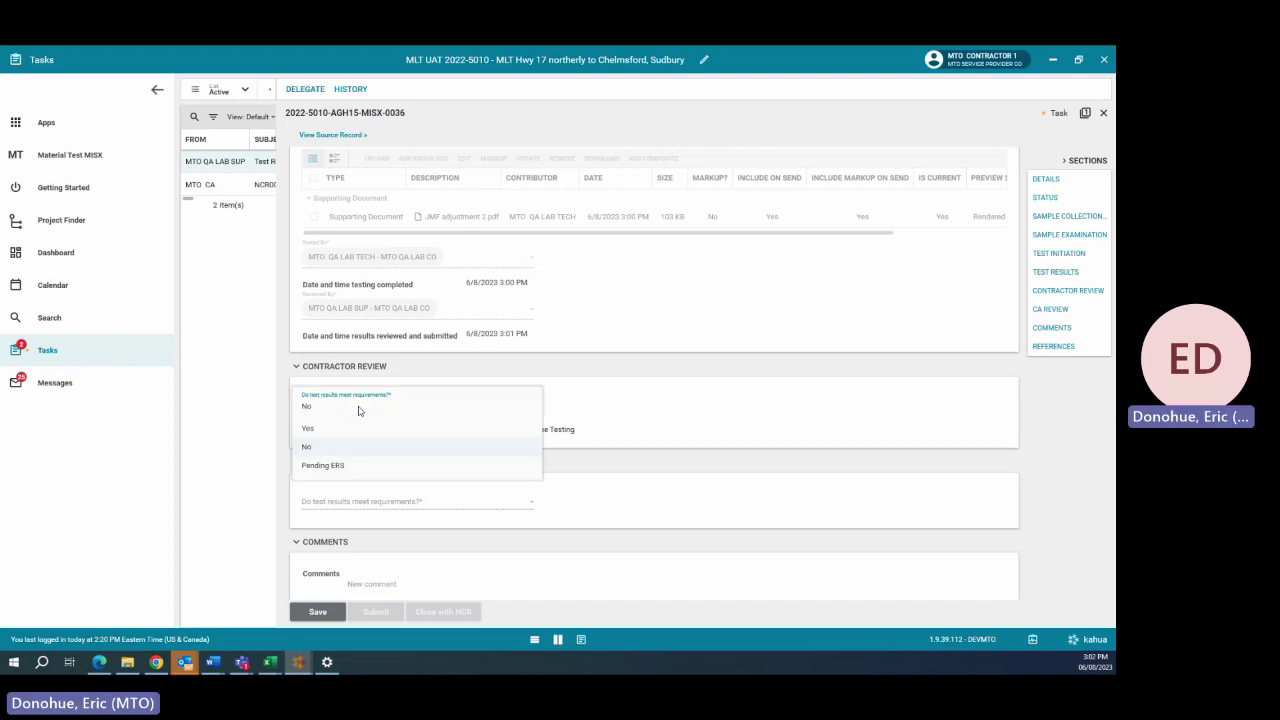
left_click(312, 432)
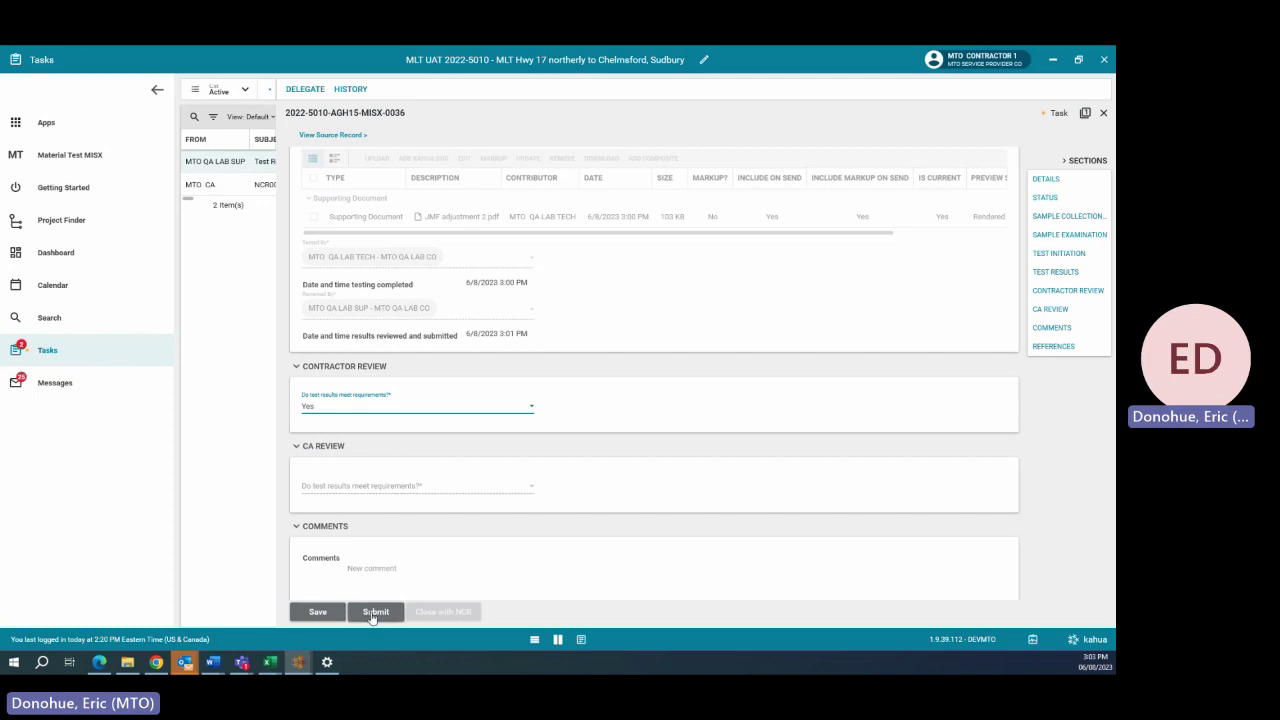
left_click(374, 613)
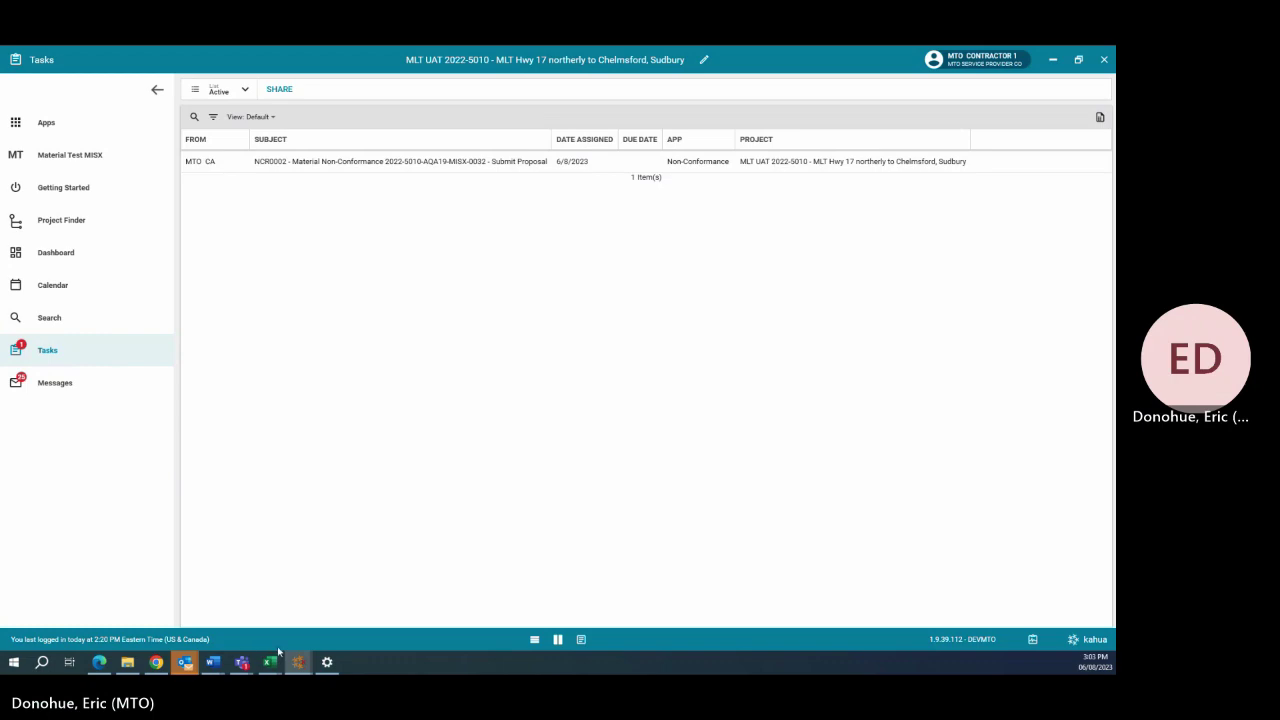
Step: Switch to the MTO CA session and go to the CA Review section of the CA Results Review task for 2022-5010-AGH15-MISX-0036
mouse_move(296, 665)
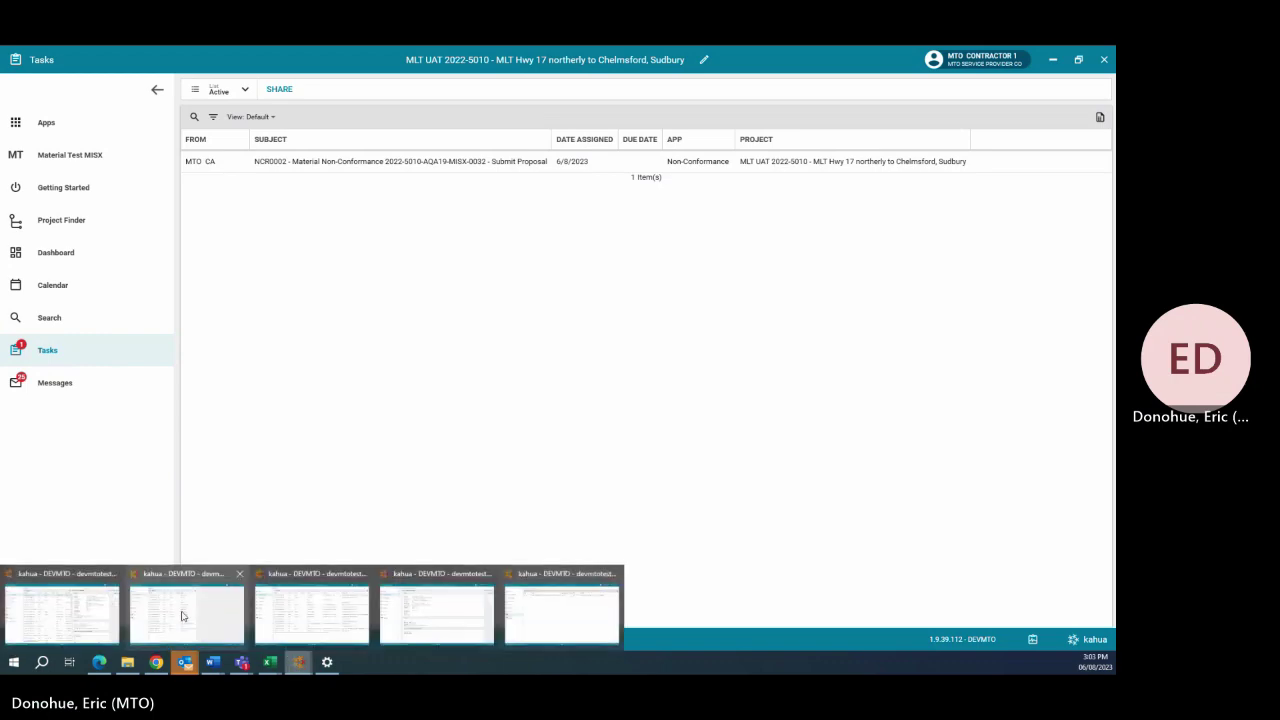
mouse_move(296, 622)
mouse_move(448, 622)
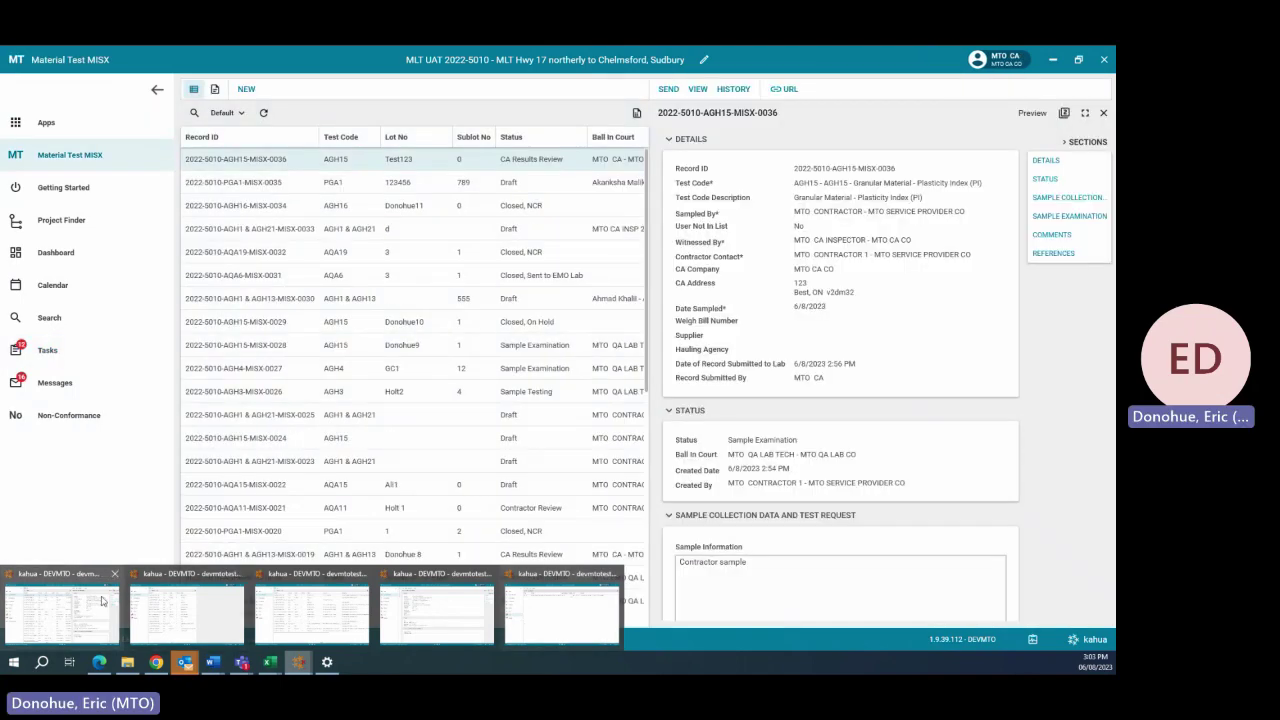
left_click(101, 600)
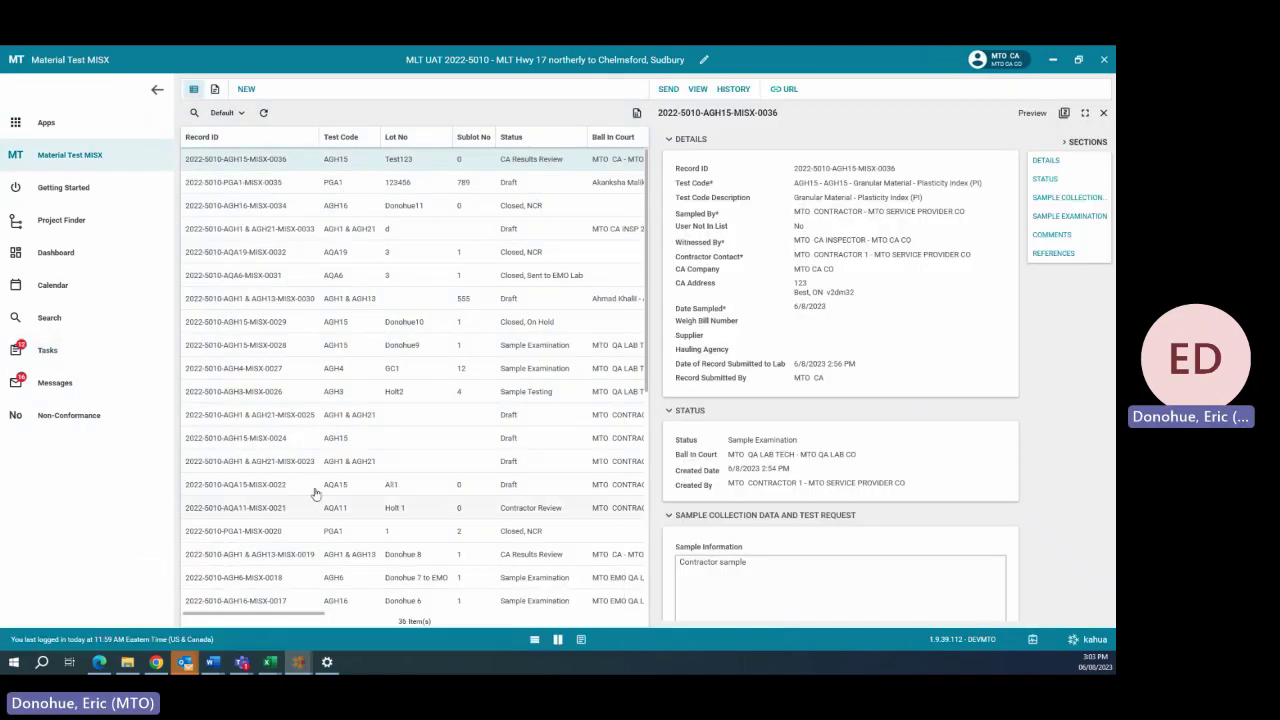
left_click(47, 351)
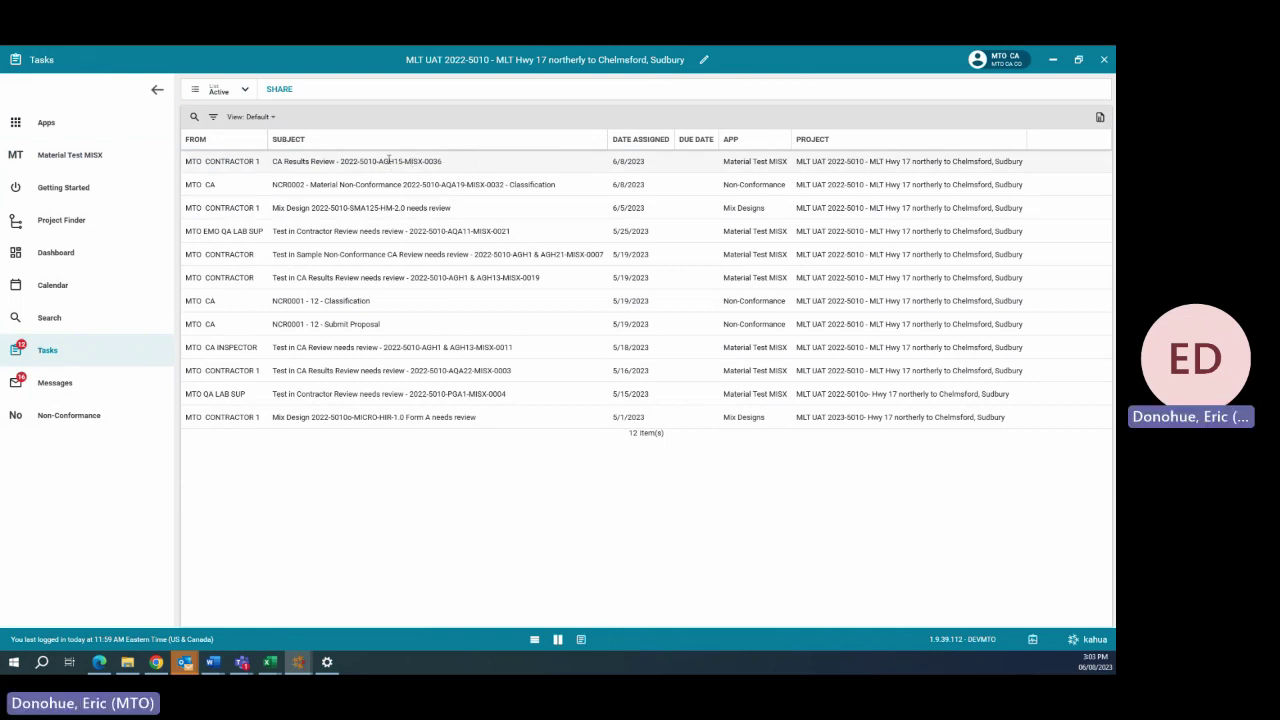
left_click(388, 164)
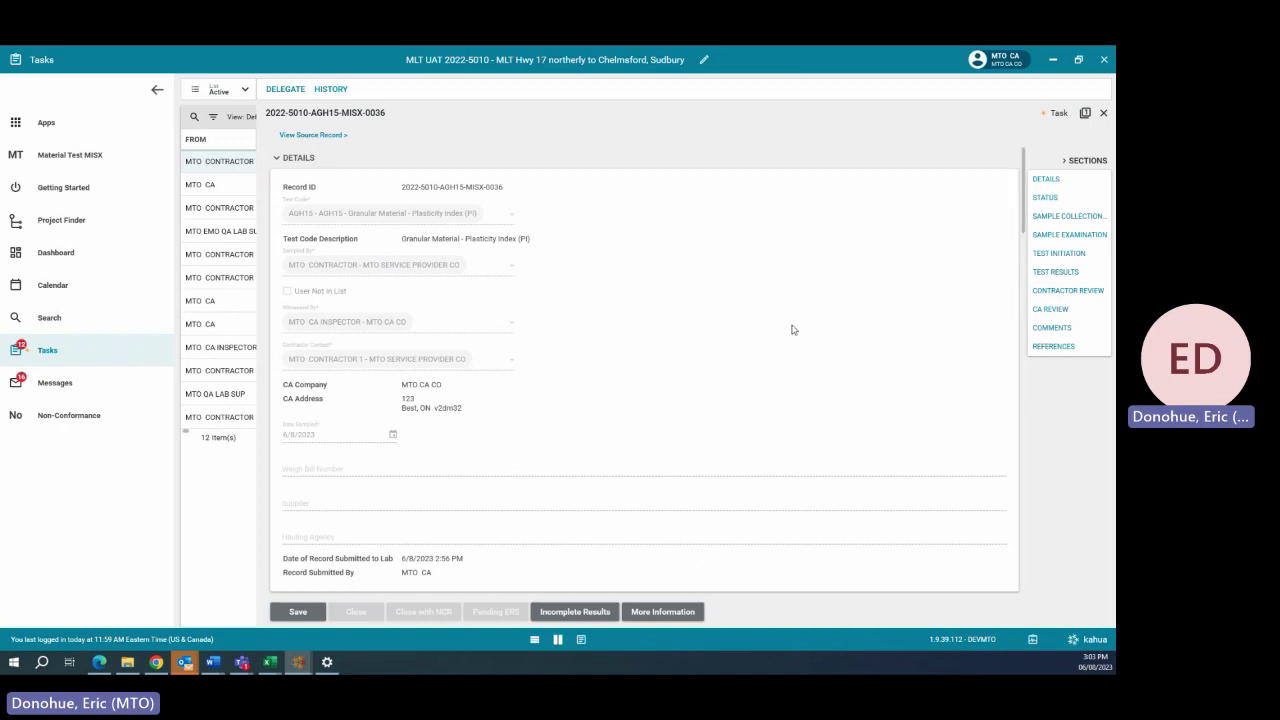
scroll(792, 330, "down", 10)
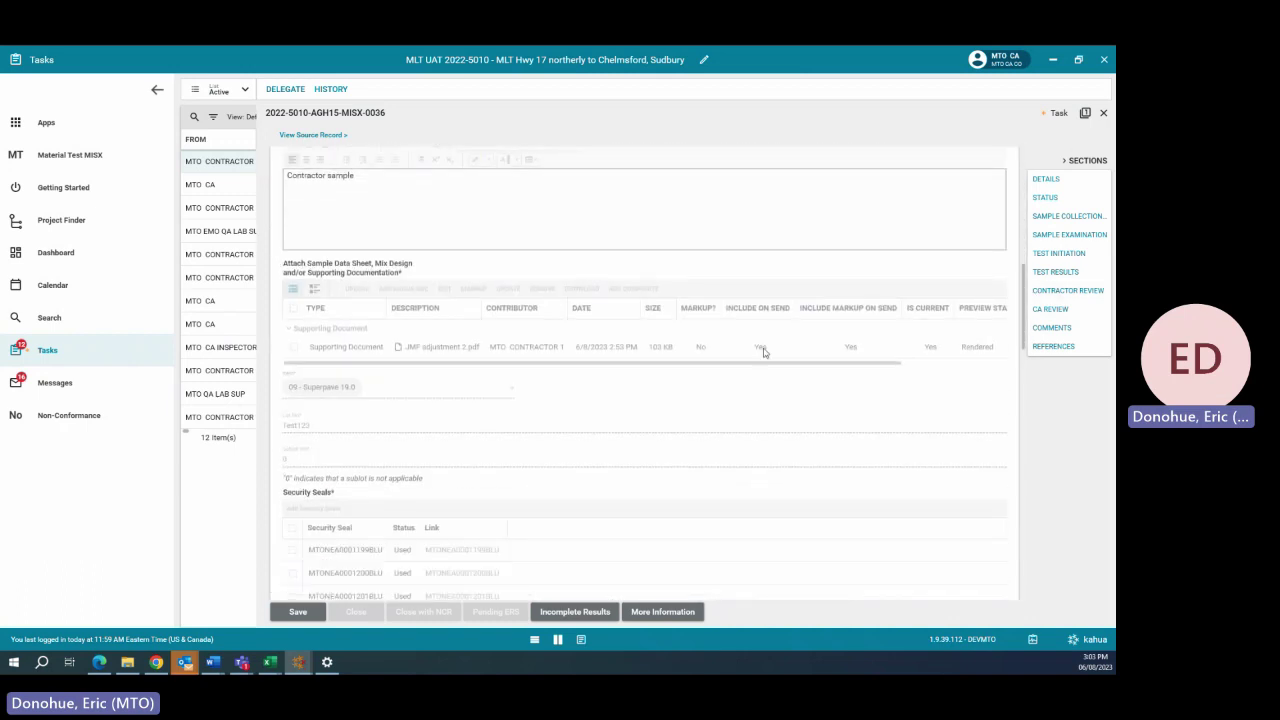
scroll(763, 351, "down", 5)
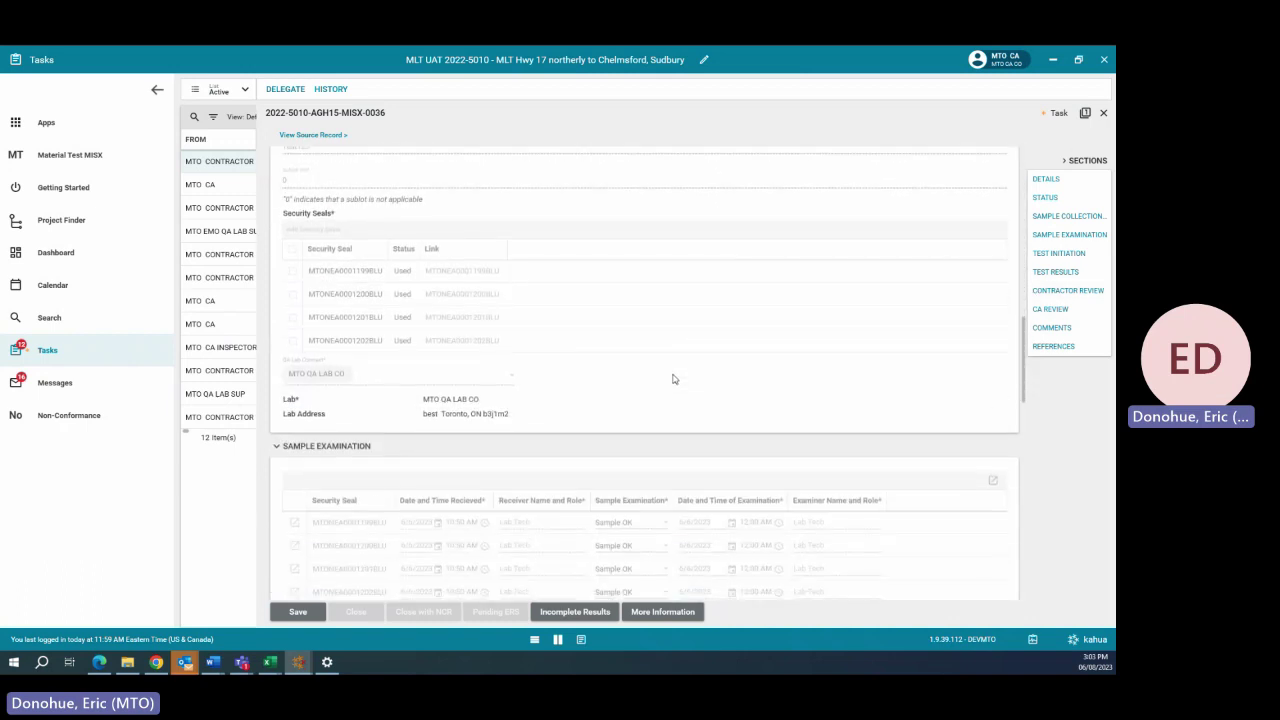
scroll(630, 366, "down", 3)
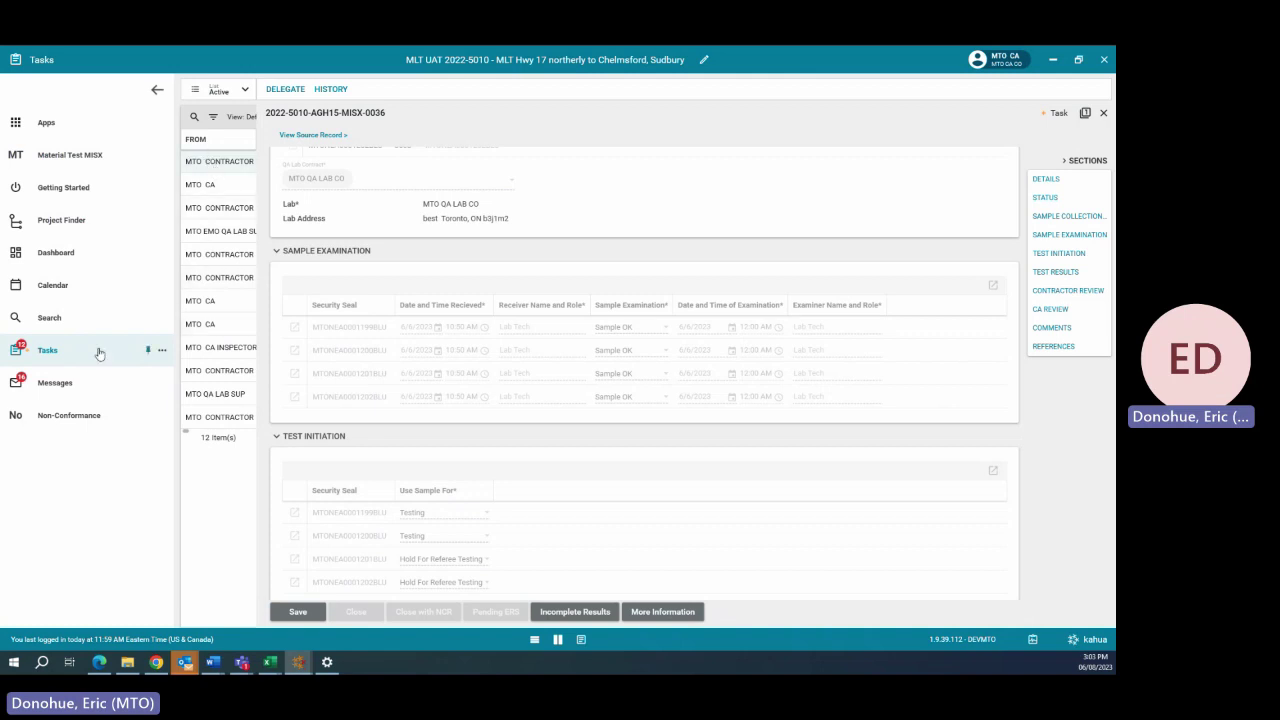
scroll(643, 429, "down", 5)
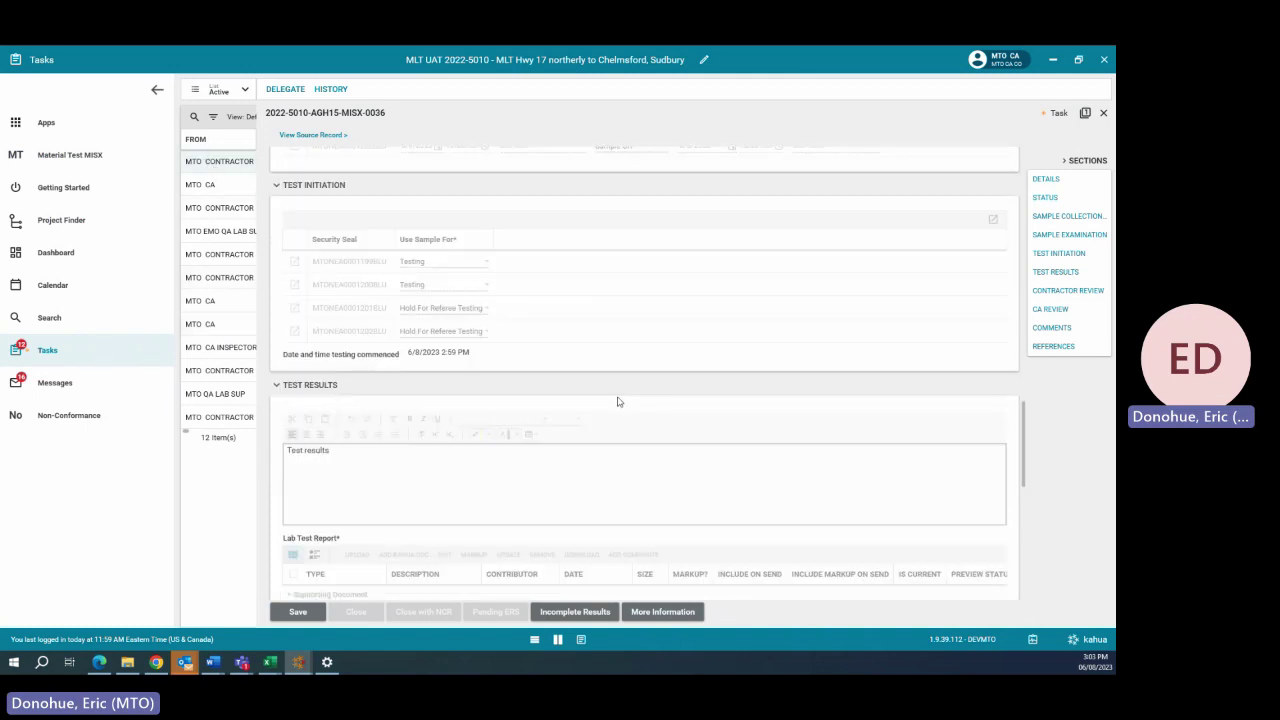
scroll(557, 403, "down", 4)
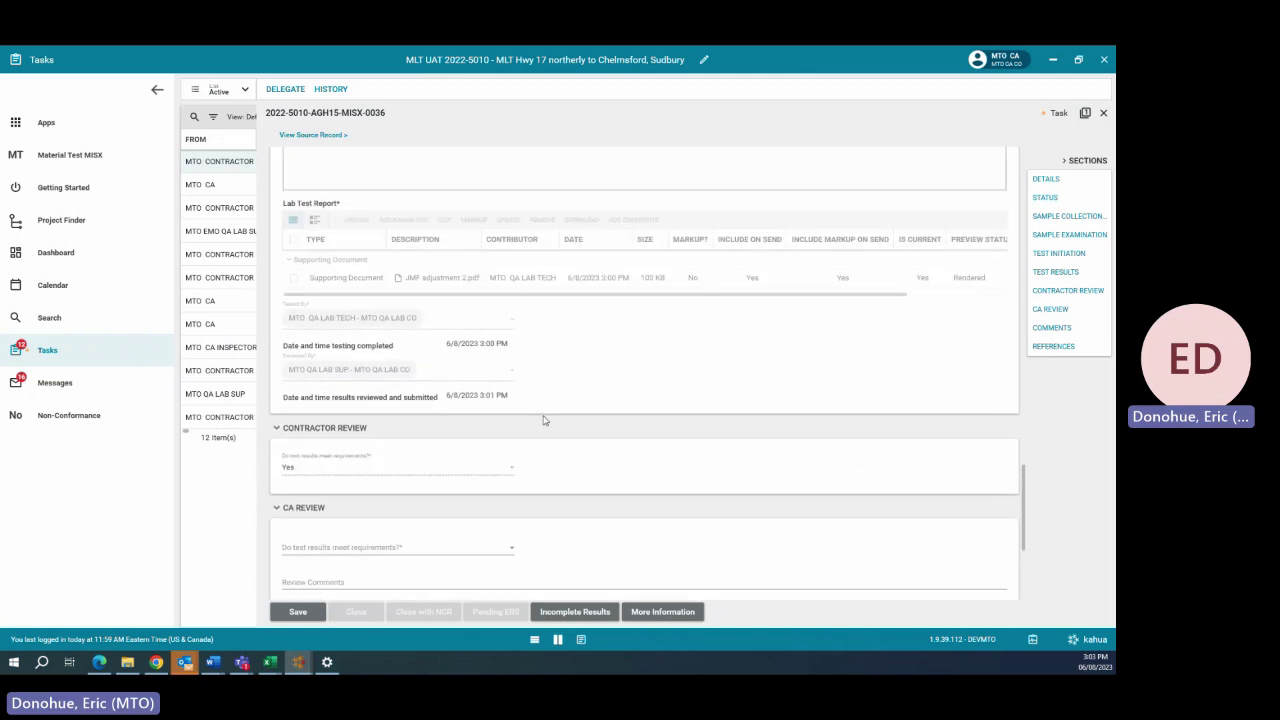
scroll(543, 421, "down", 2)
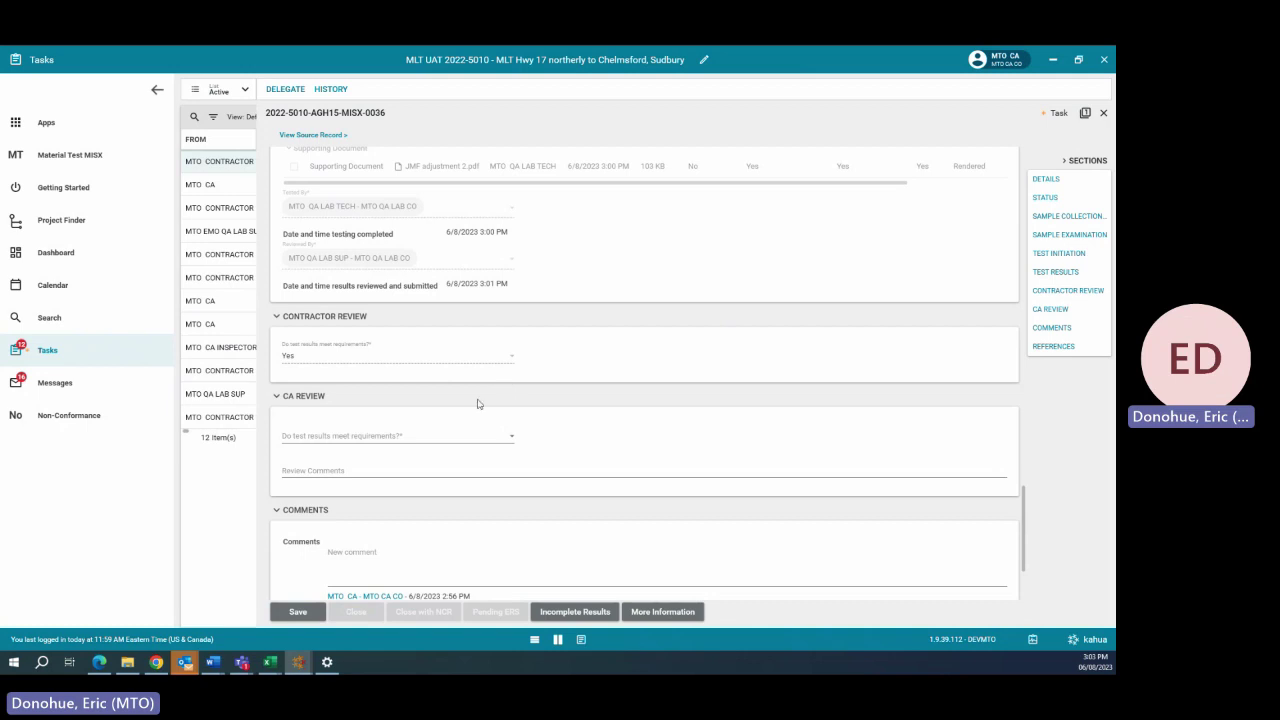
Step: Try Yes, Pending ERS and No as the CA's answer to whether the test results meet requirements
left_click(398, 437)
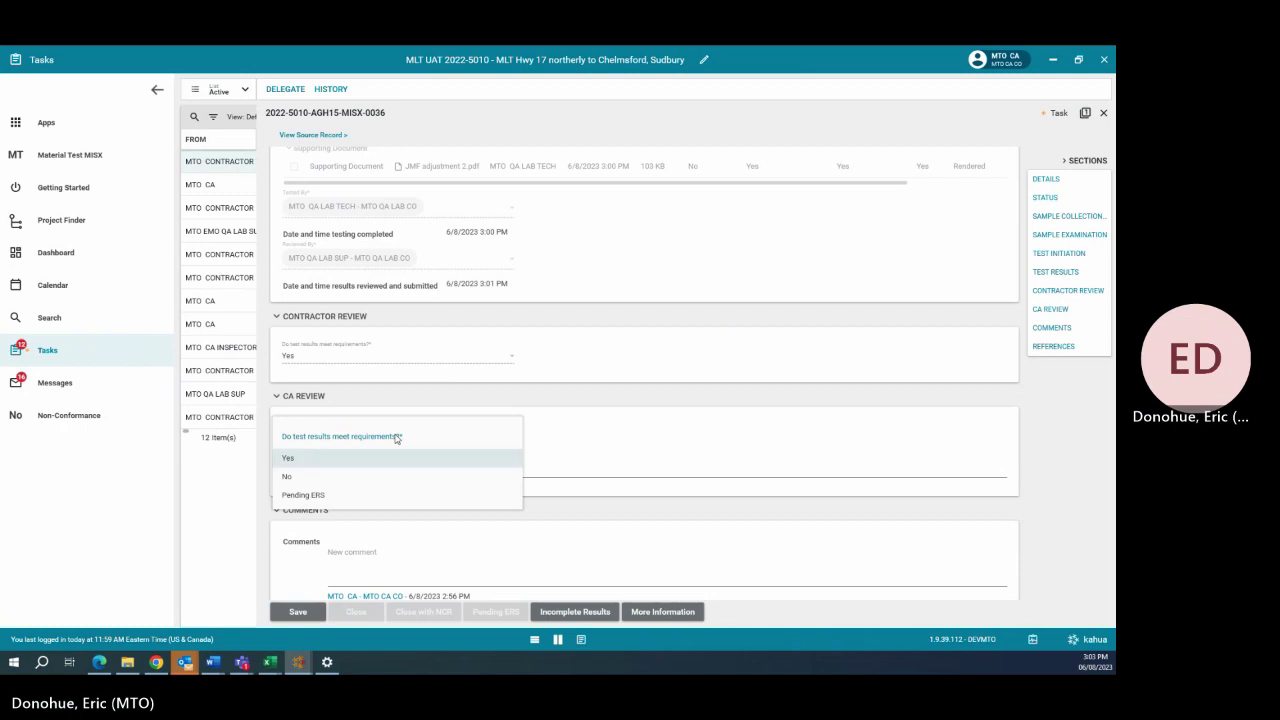
left_click(308, 463)
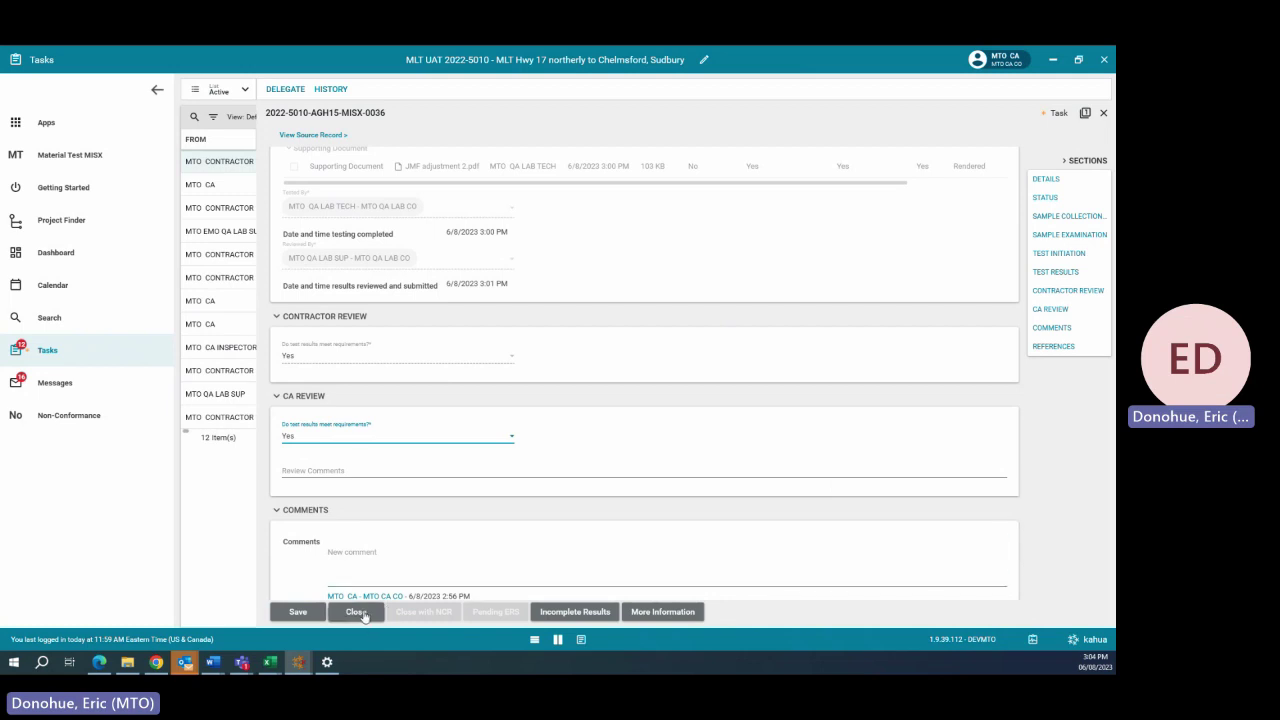
left_click(340, 437)
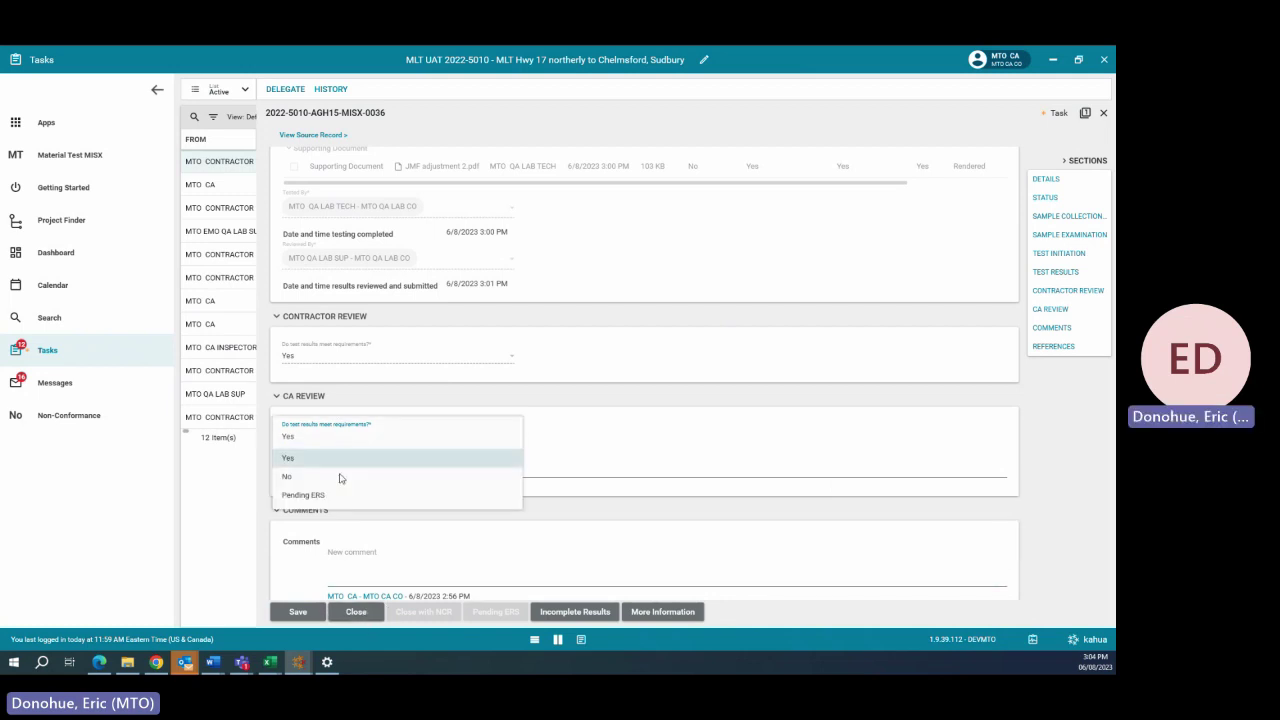
left_click(340, 497)
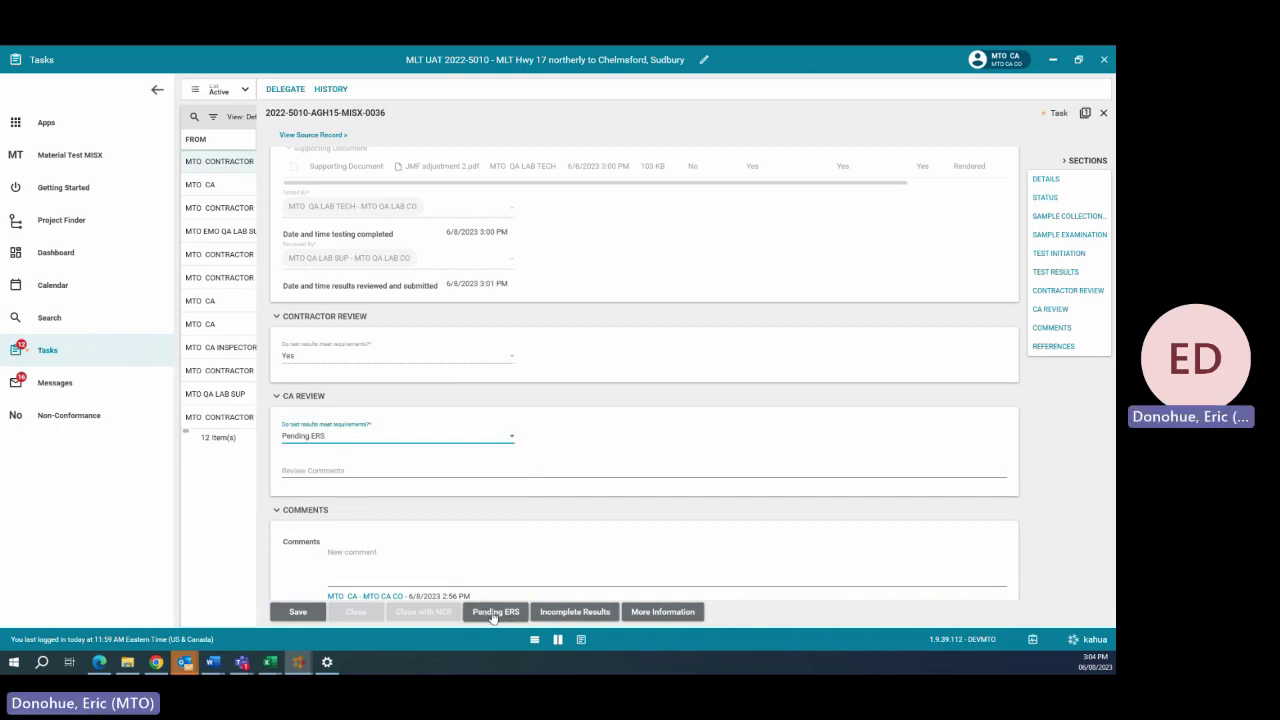
left_click(380, 440)
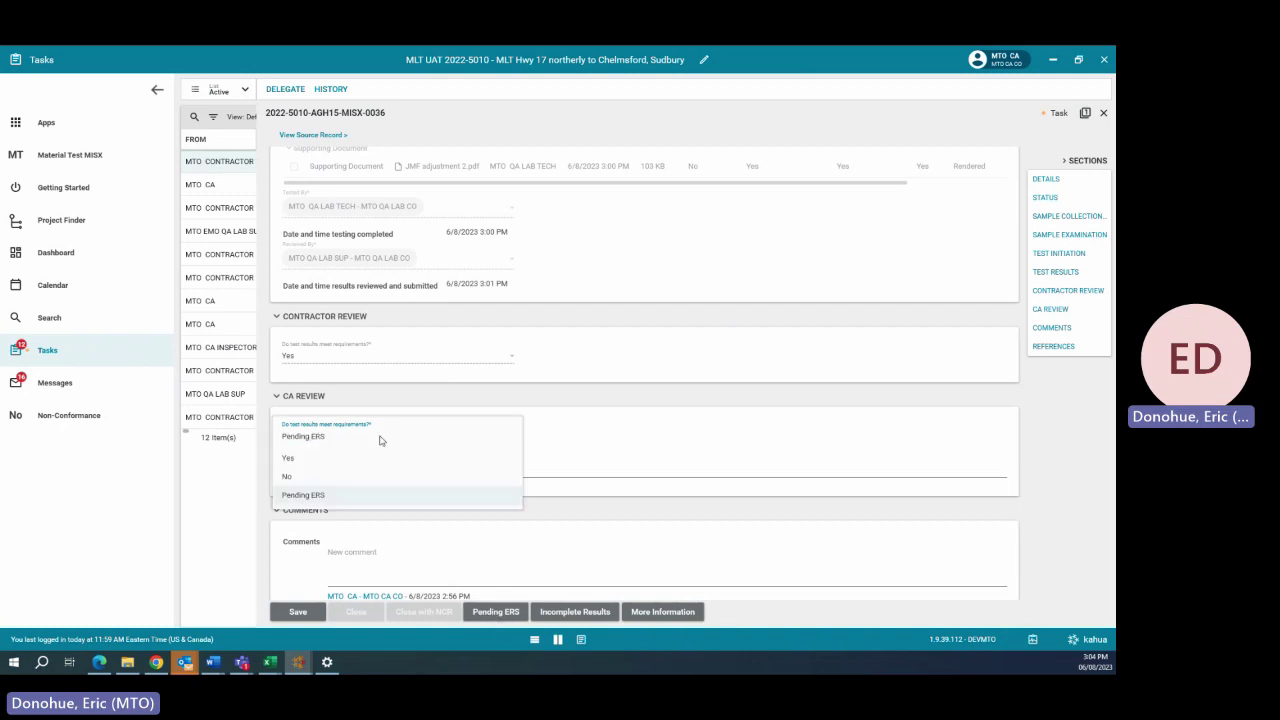
left_click(364, 478)
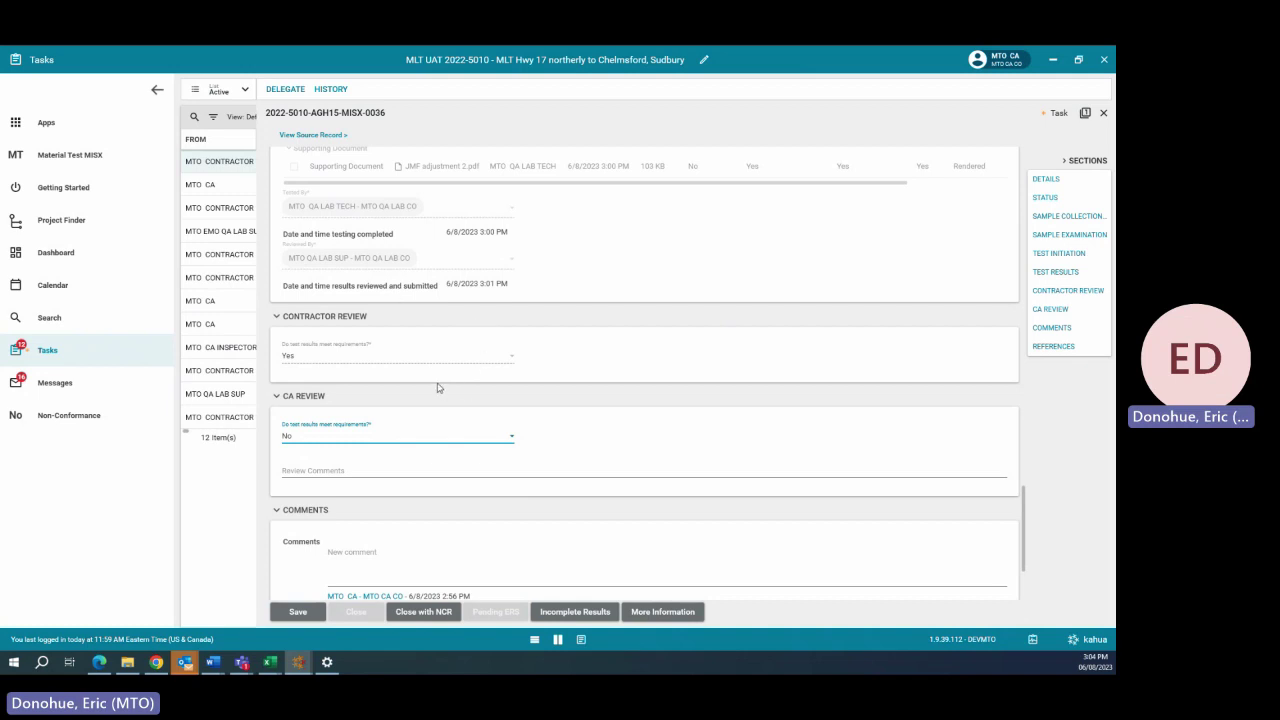
scroll(440, 388, "up", 1)
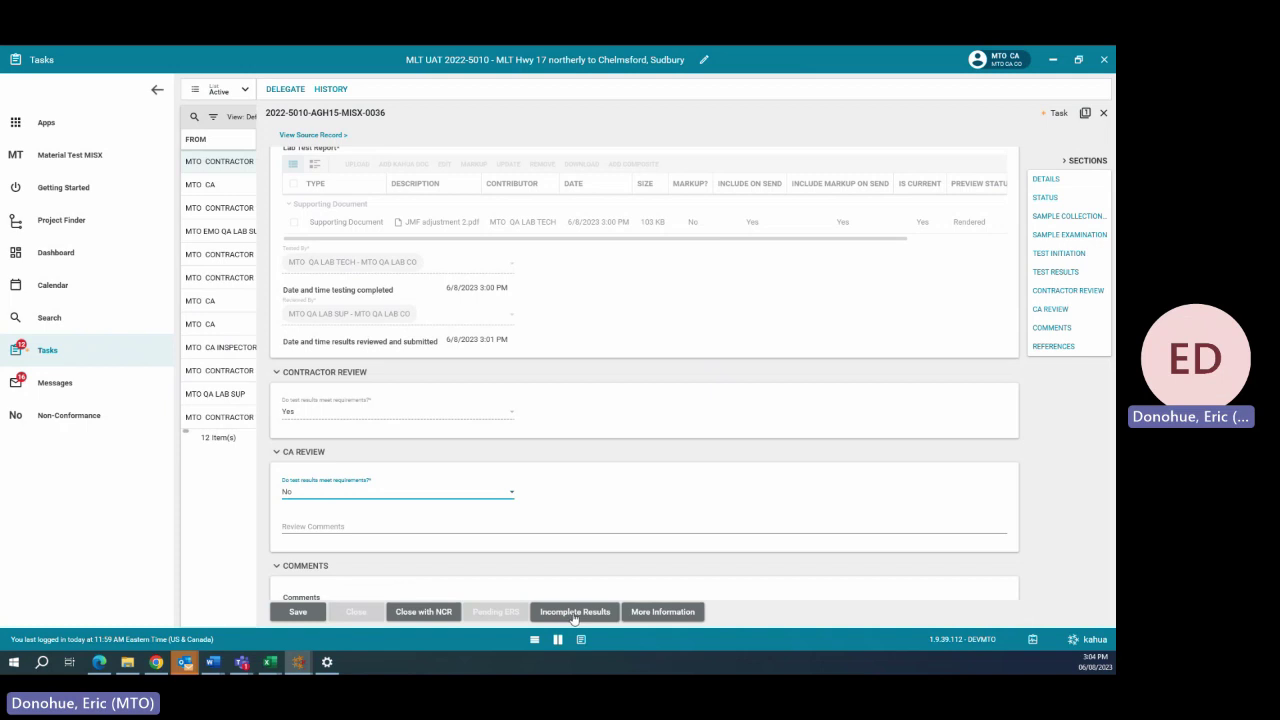
Step: Set the CA's answer to Pending ERS, enter the review comment ERS and send the task on as Pending ERS
left_click(373, 493)
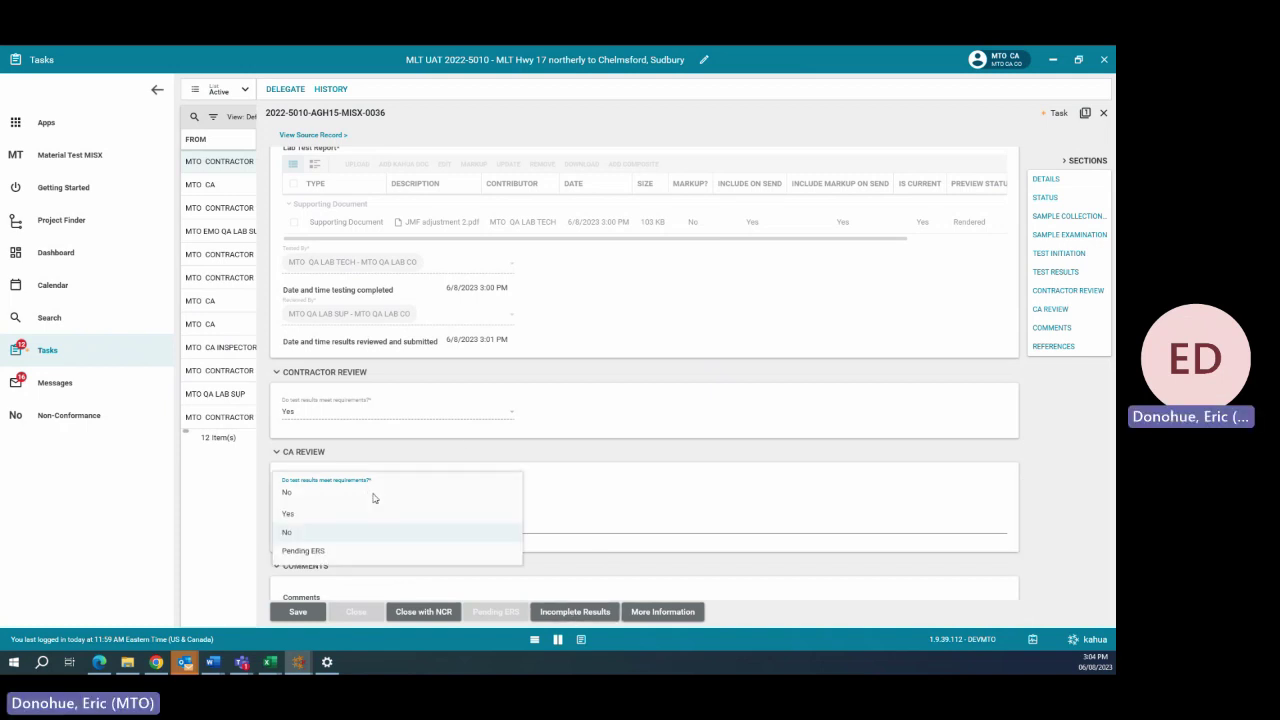
left_click(311, 551)
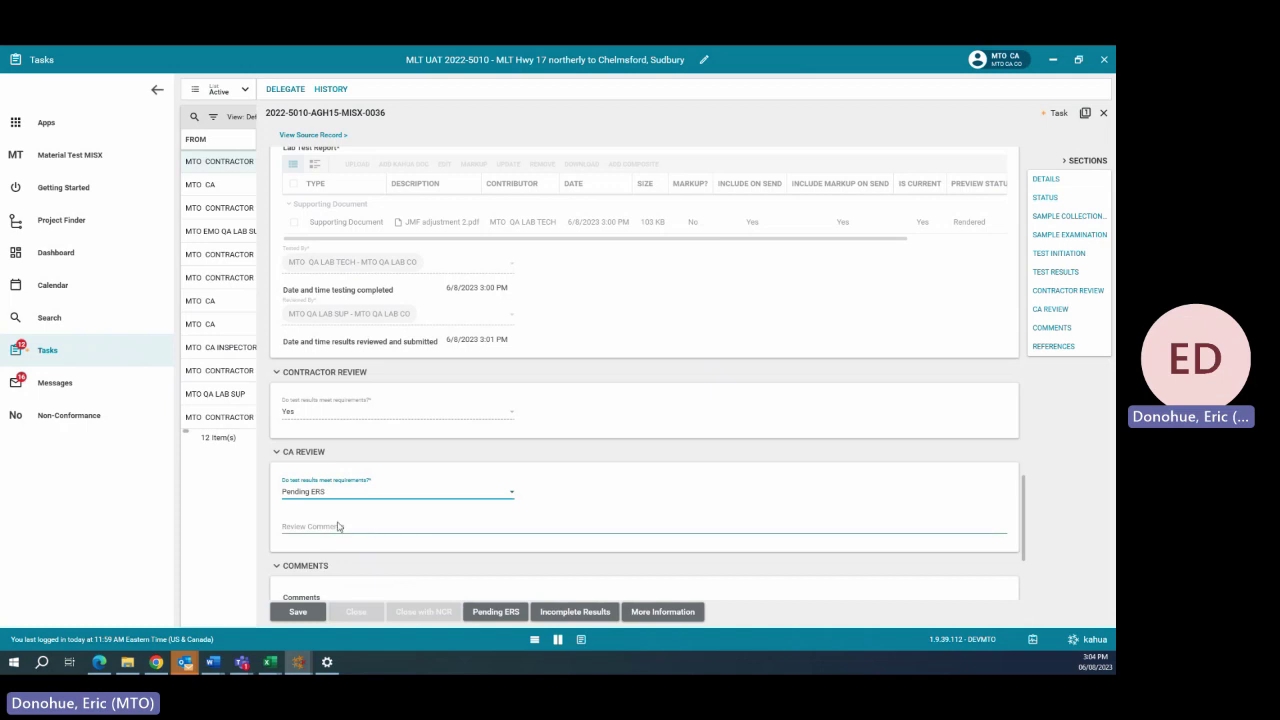
left_click(330, 525)
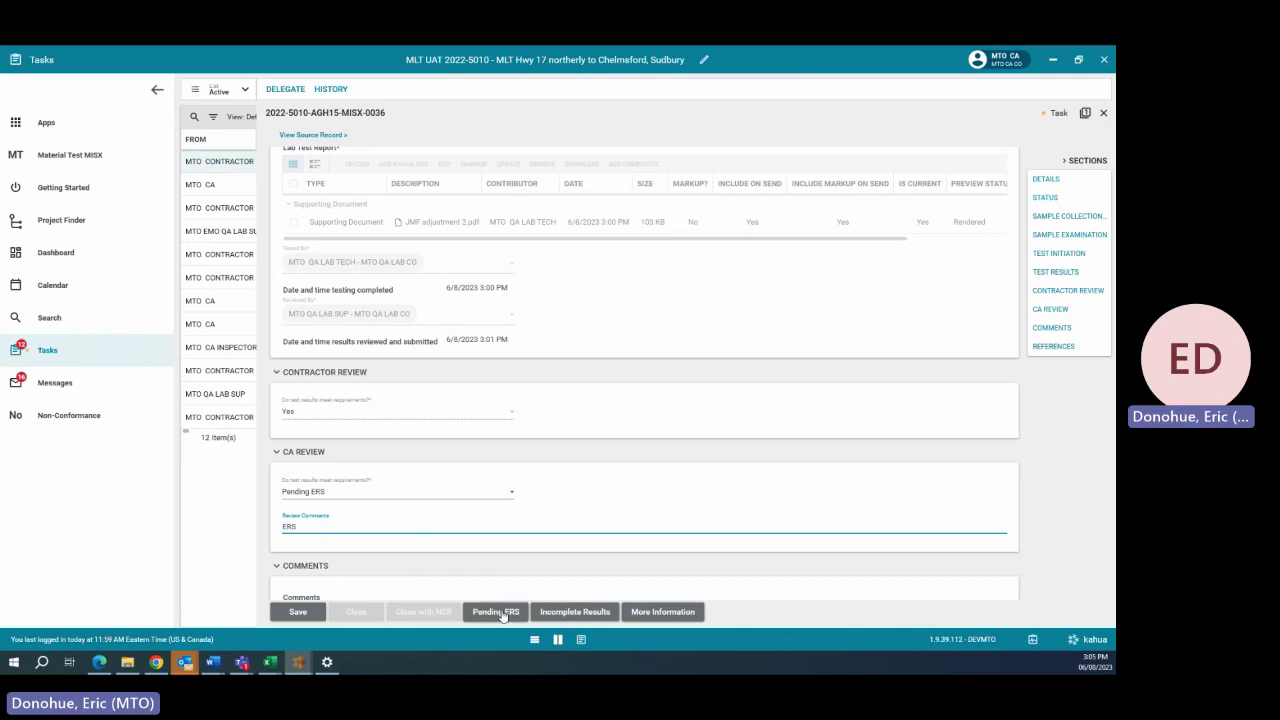
scroll(500, 557, "down", 3)
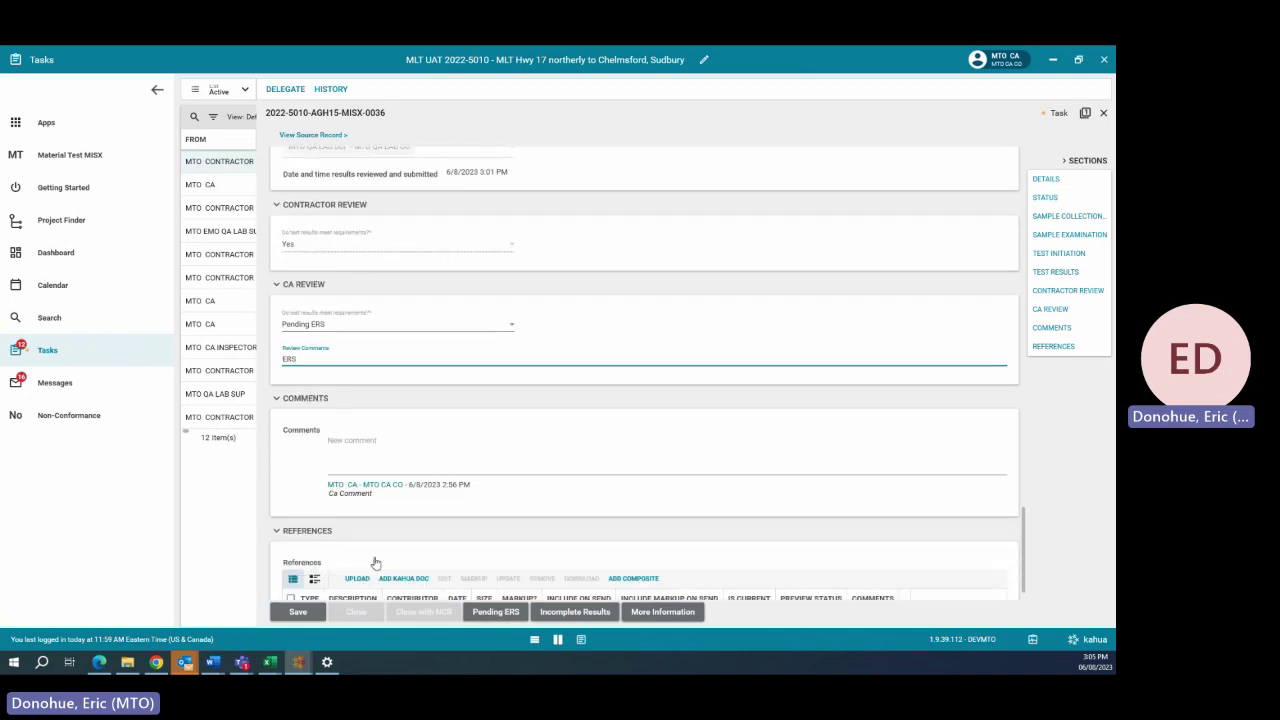
left_click(498, 612)
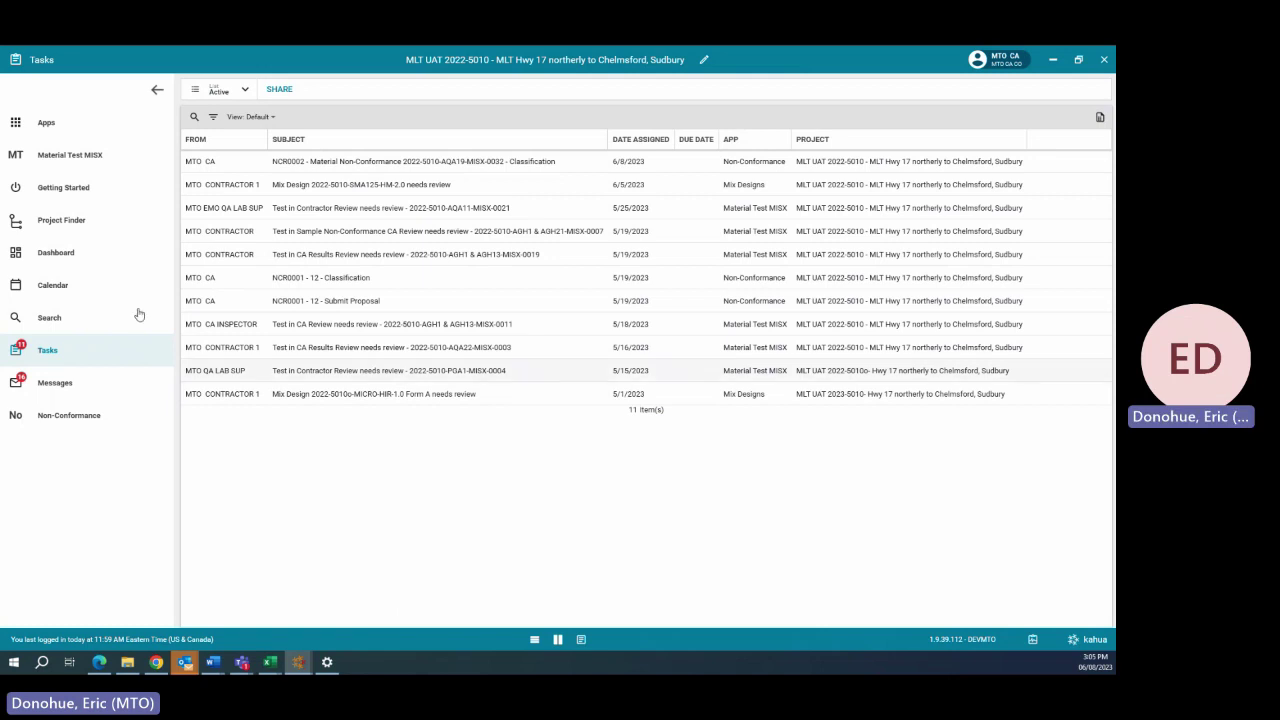
Step: Open record 2022-5010-AGH15-MISX-0036 from the Material Test MISX log in the full-width record view and check its status and CA review
left_click(59, 160)
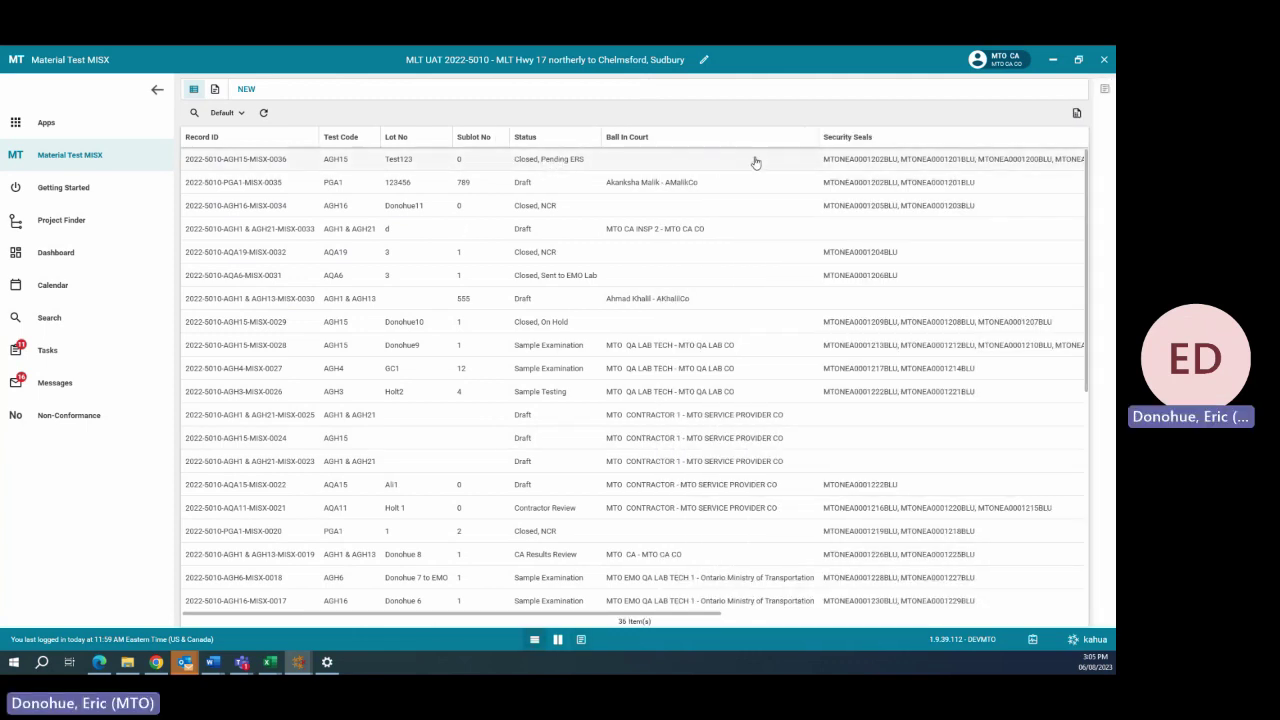
left_click(686, 165)
left_click(551, 163)
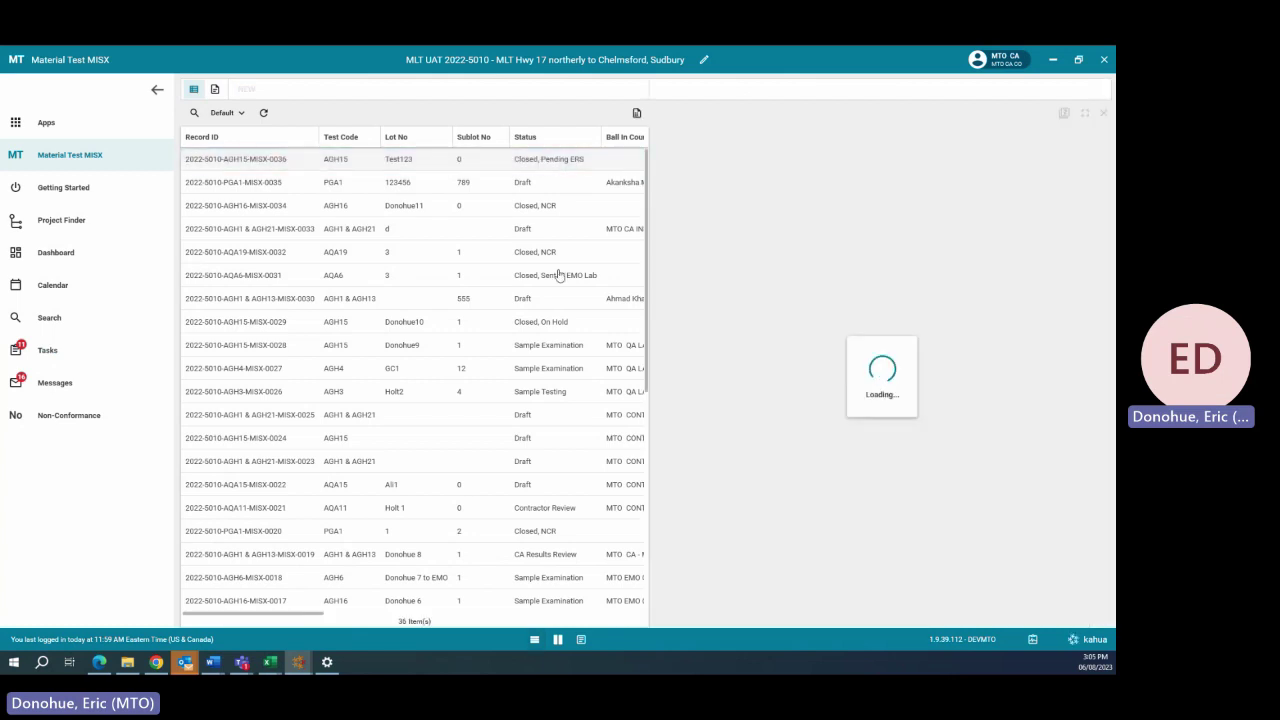
left_click(581, 642)
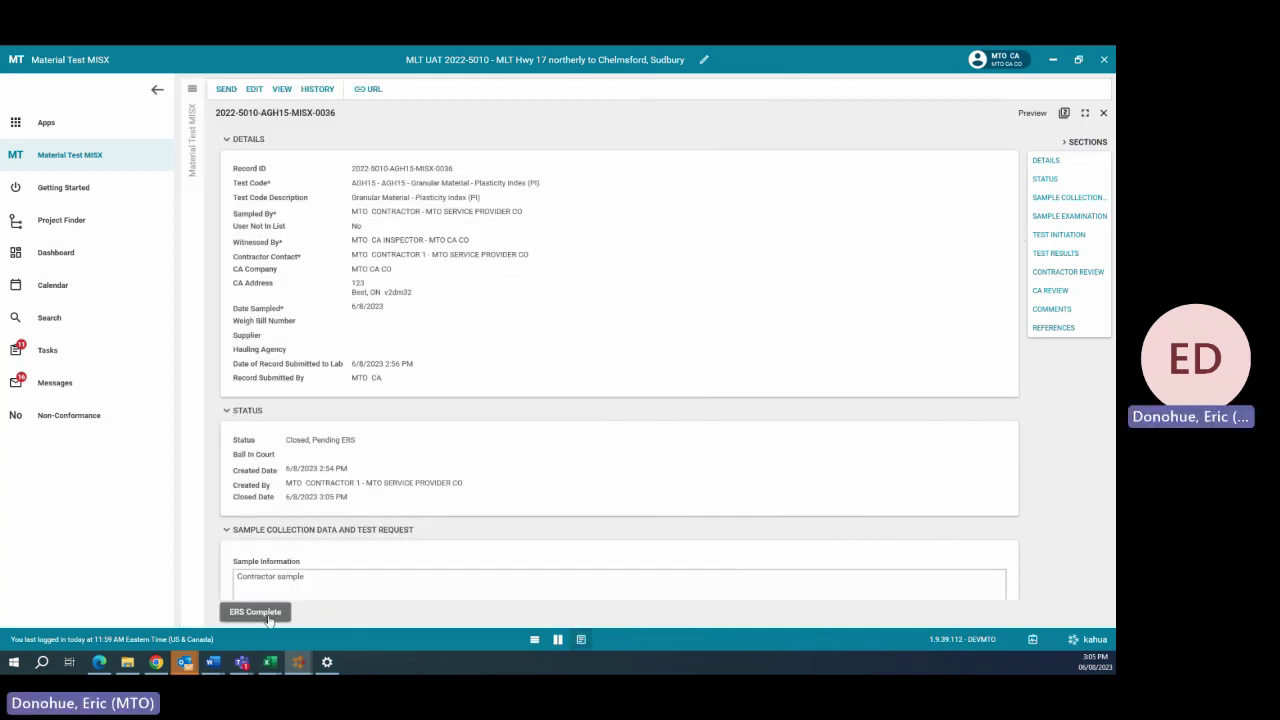
scroll(276, 396, "down", 2)
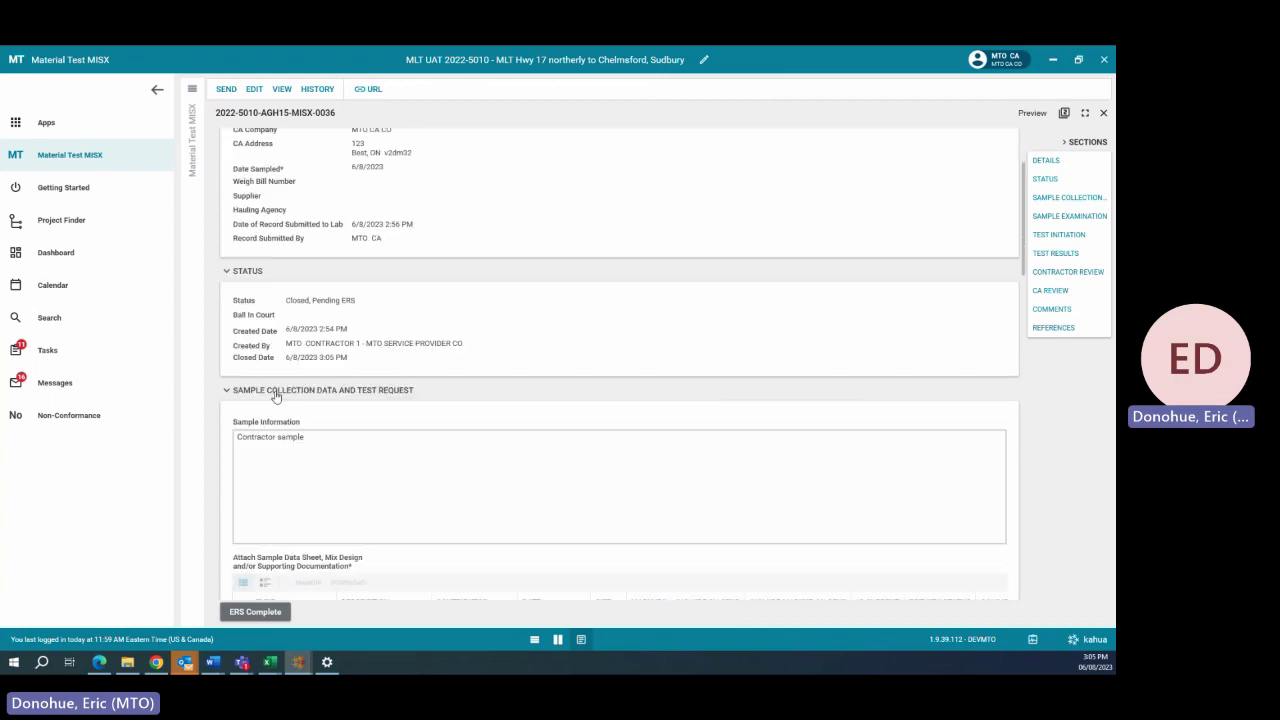
scroll(276, 396, "down", 15)
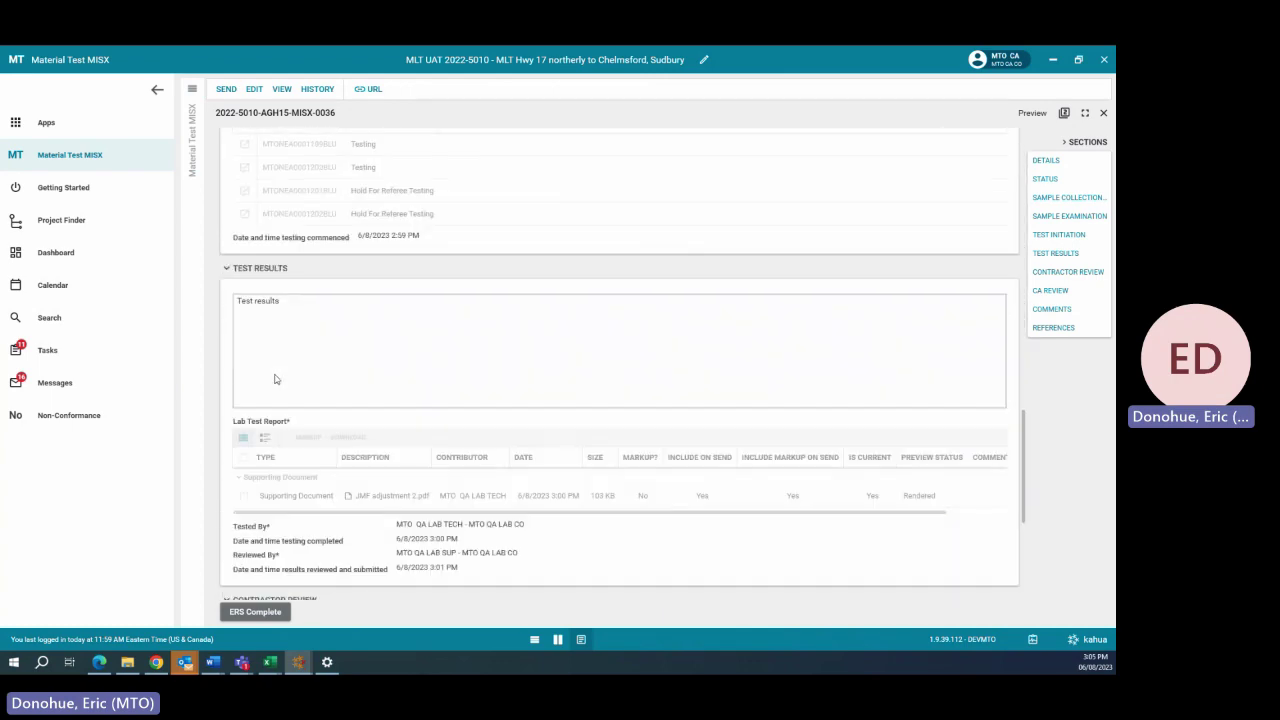
scroll(276, 379, "down", 5)
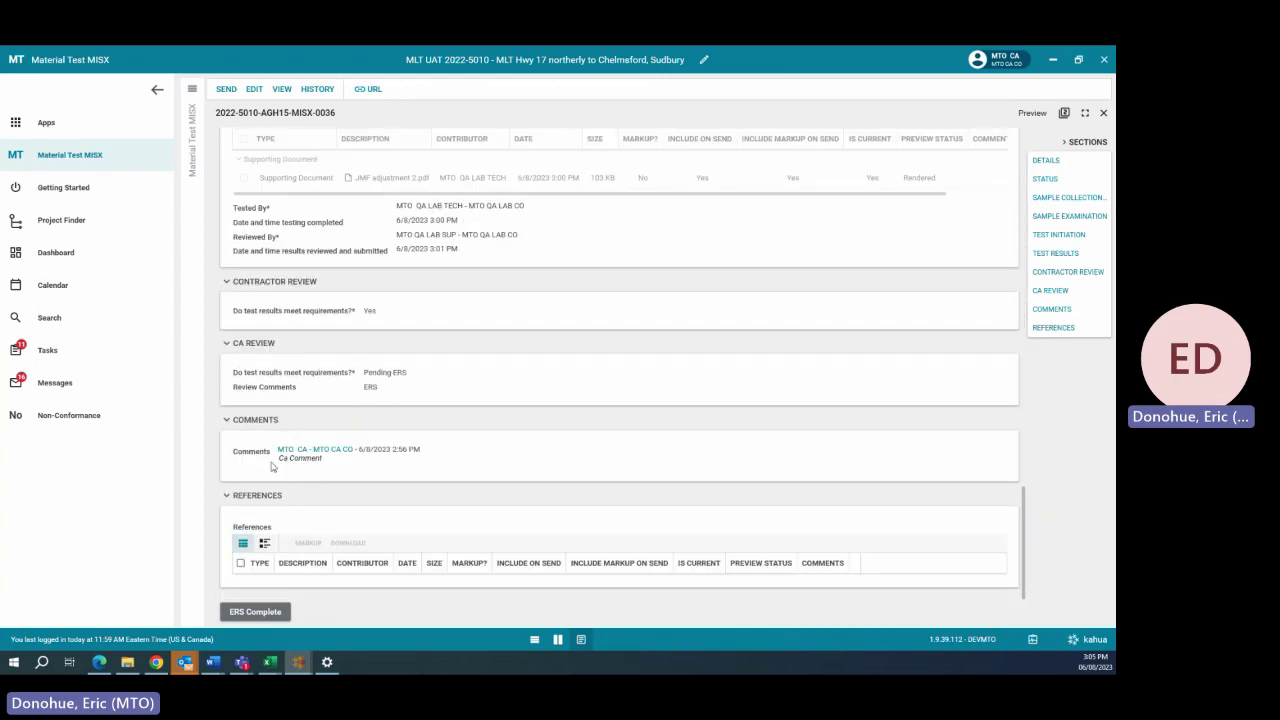
Step: Mark the record as ERS Complete and check its status and ball in court
left_click(257, 612)
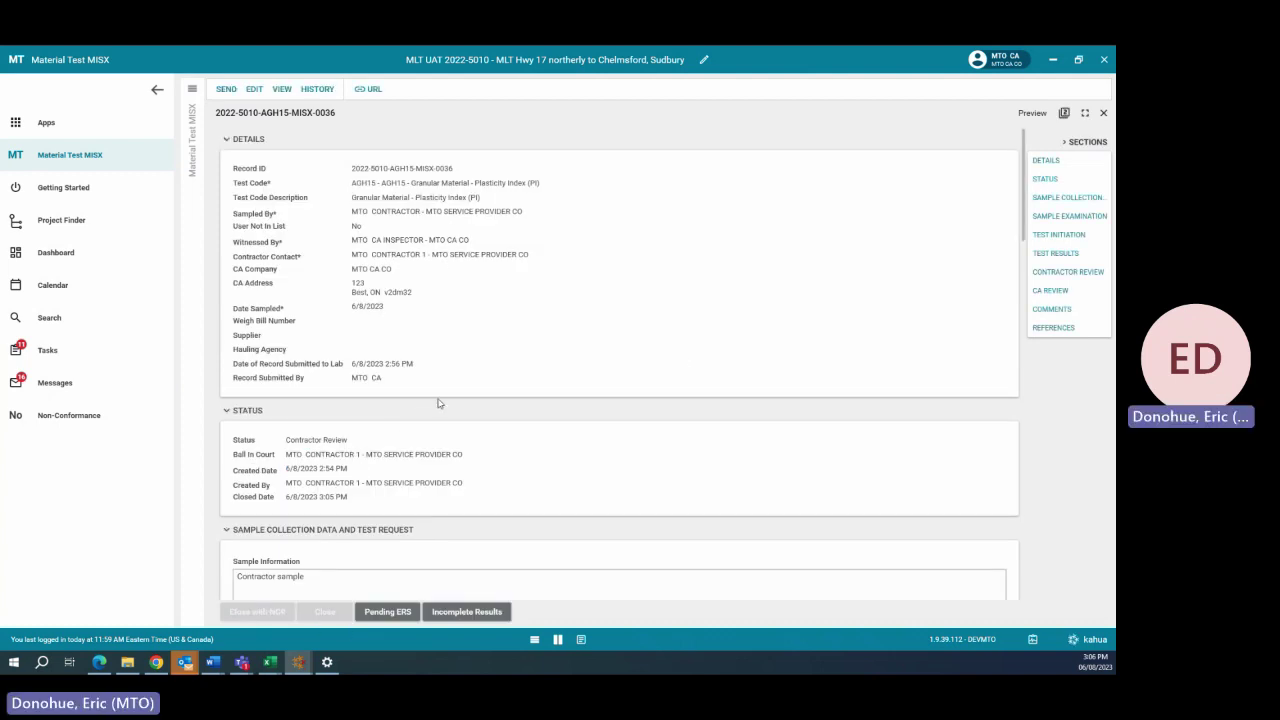
scroll(395, 360, "down", 1)
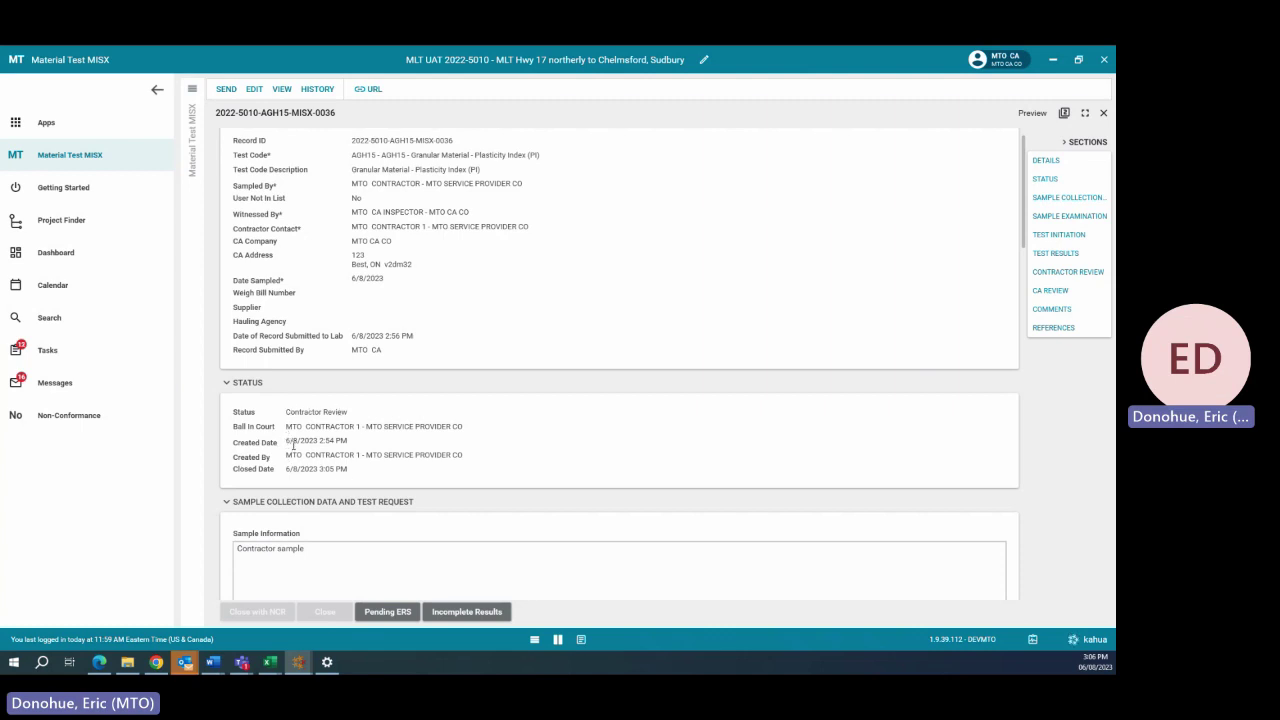
left_click_drag(289, 424, 418, 424)
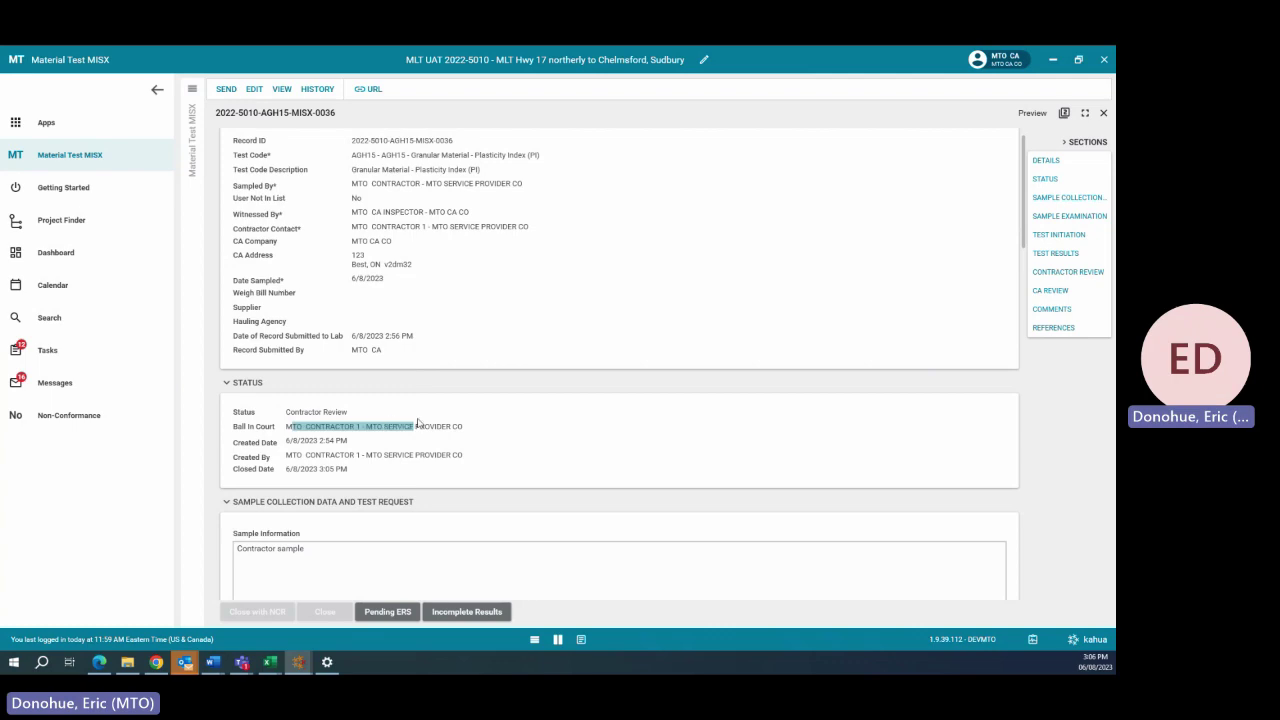
Step: Check the record's review sections as the CA, and open its Test Results for Contractor Review task at Contractor Review in the MTO Contractor 1 session
scroll(412, 453, "down", 10)
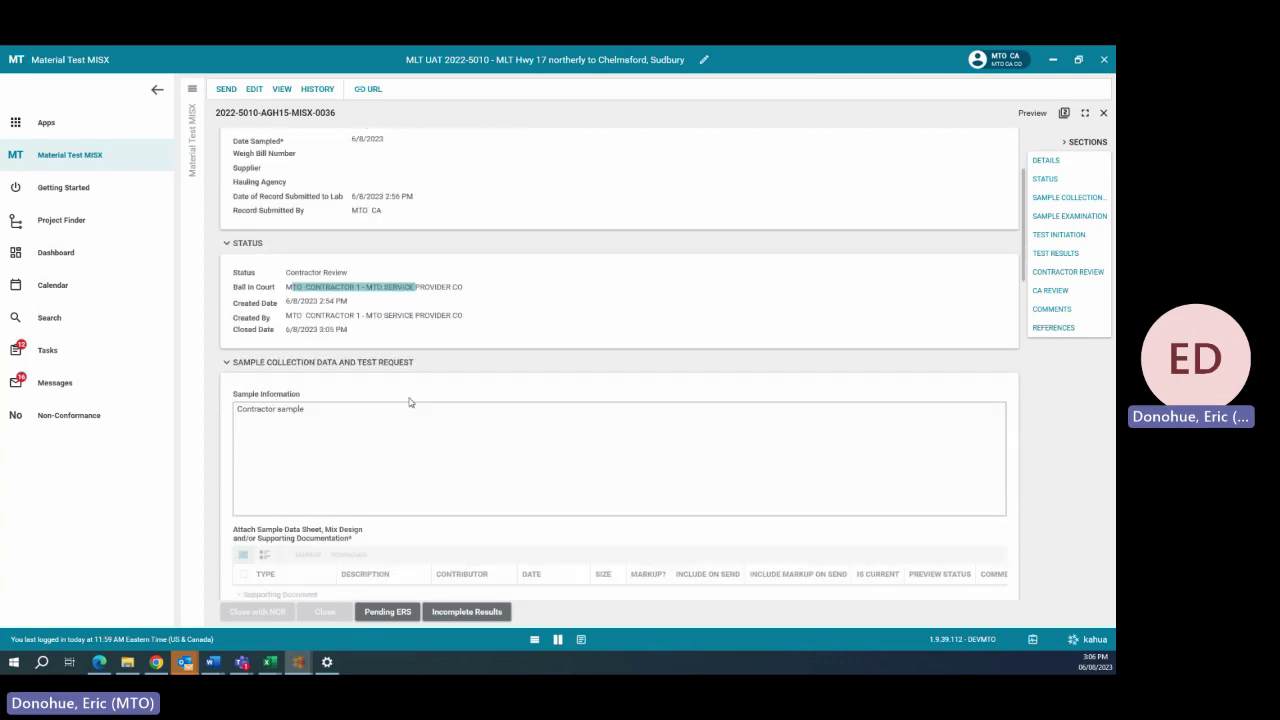
scroll(394, 382, "down", 8)
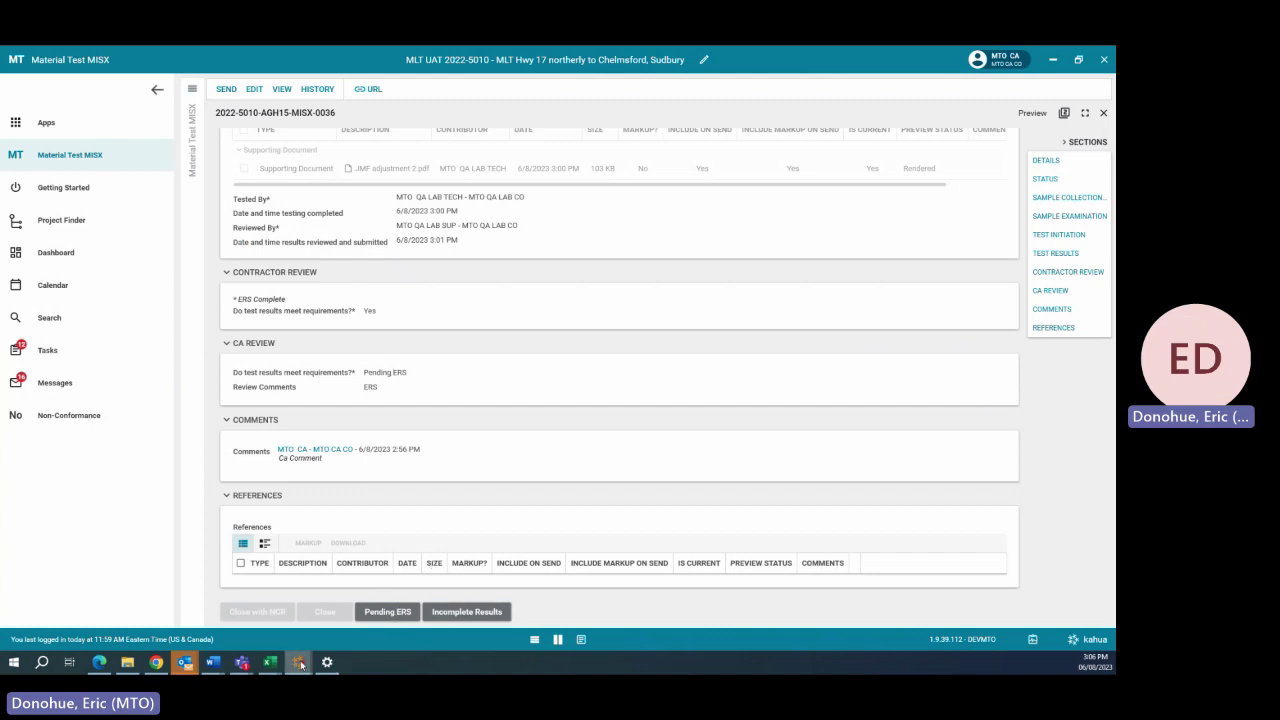
mouse_move(298, 662)
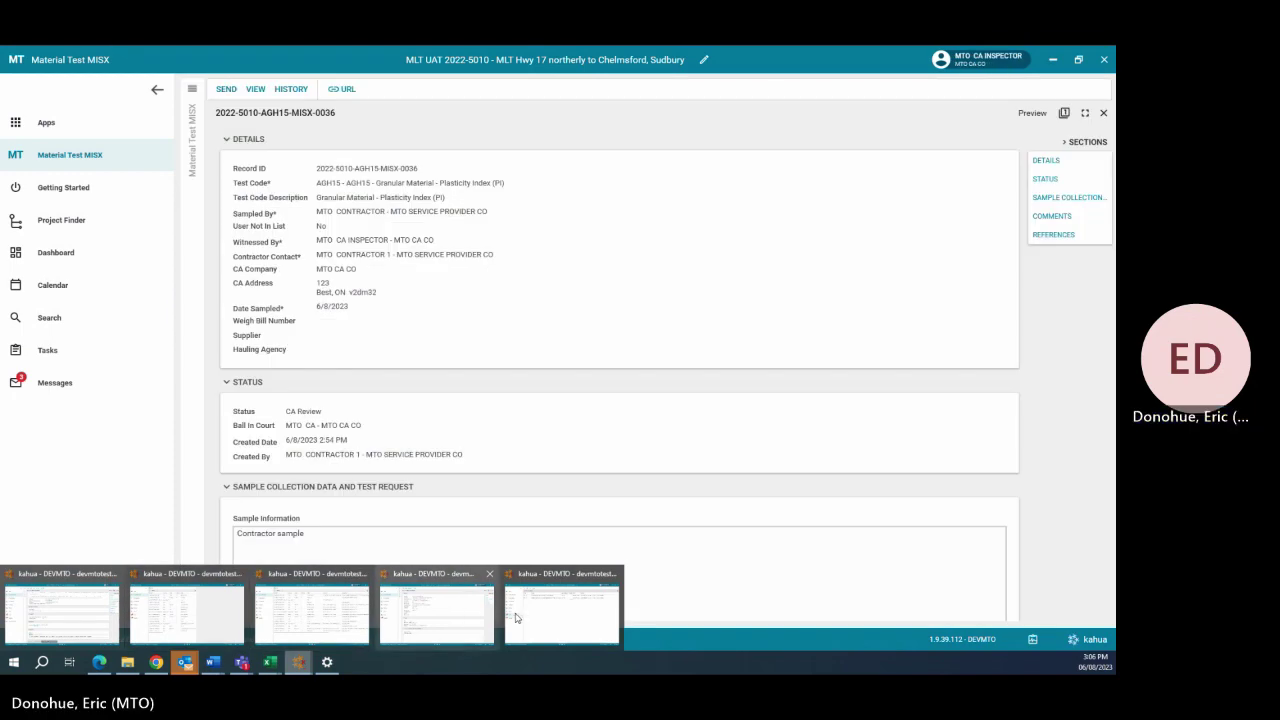
left_click(551, 618)
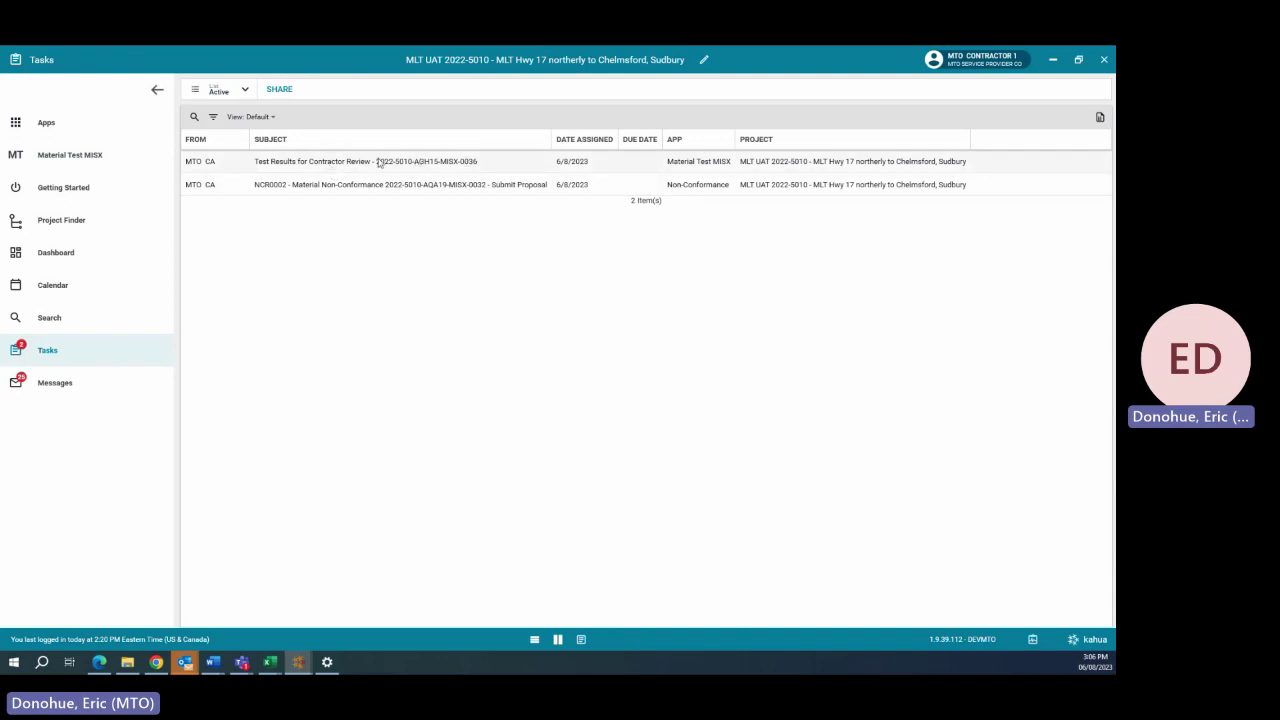
left_click(379, 162)
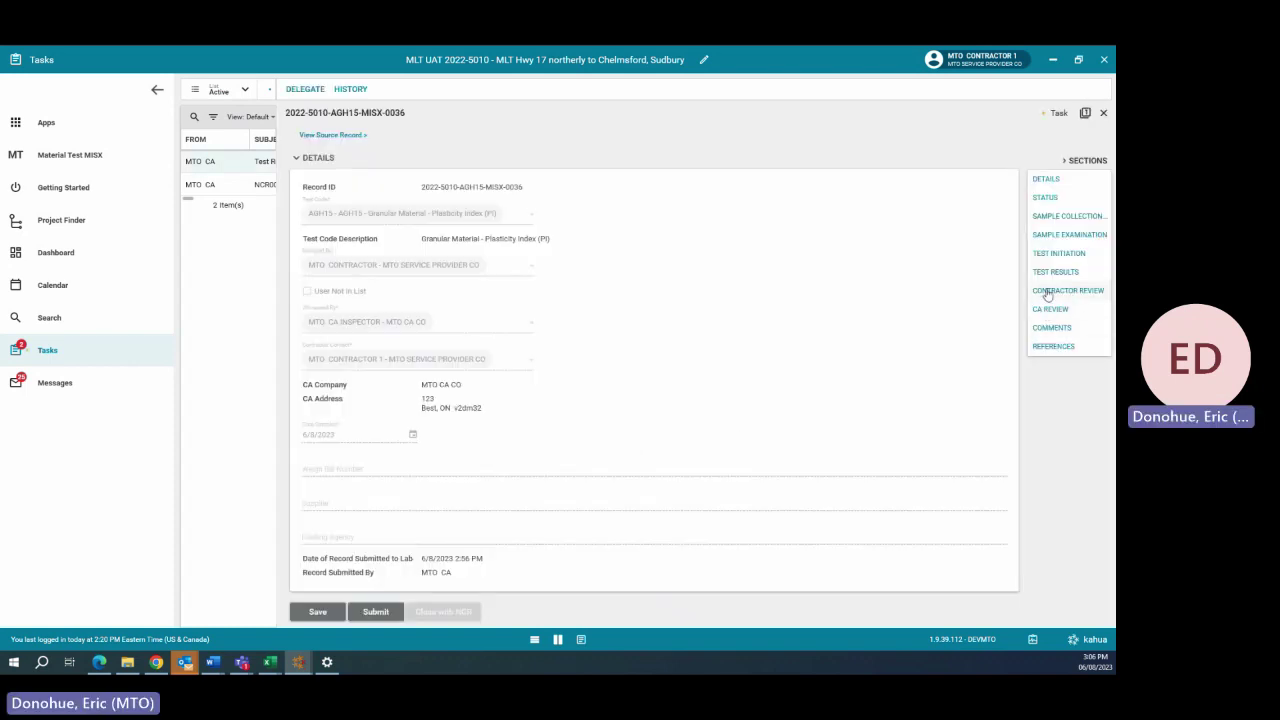
left_click(1047, 291)
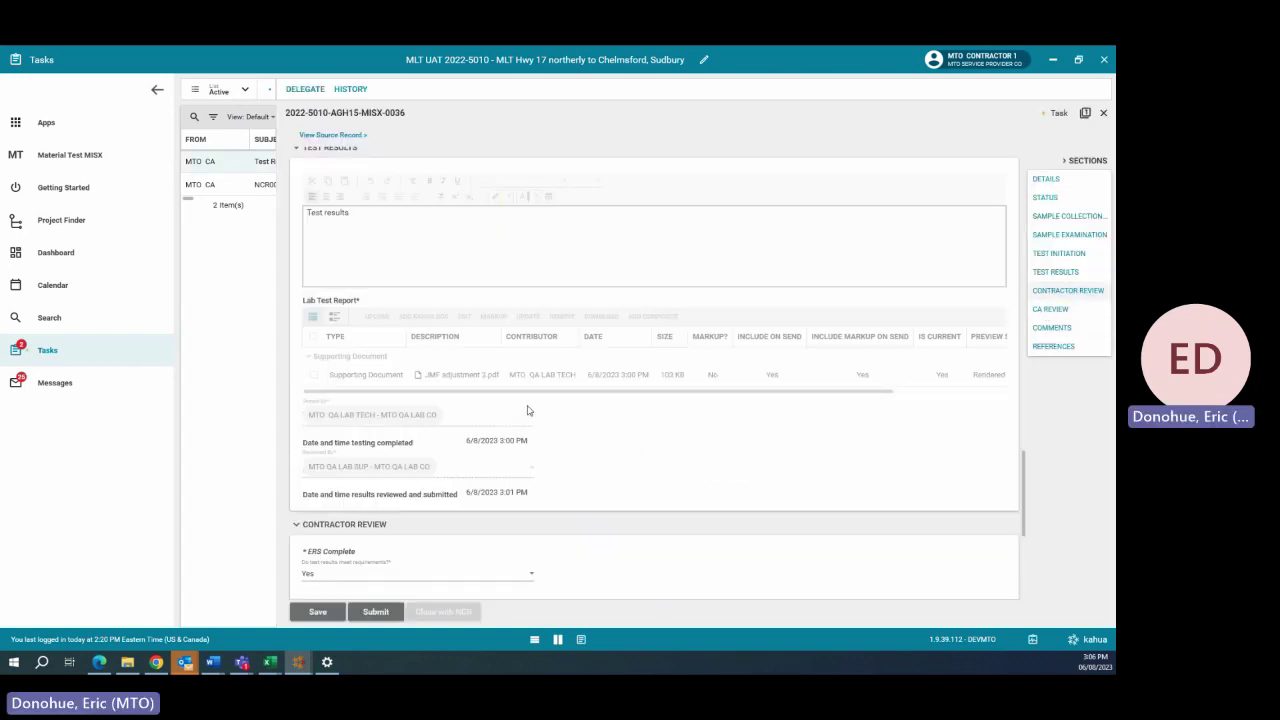
scroll(531, 420, "down", 1)
scroll(531, 420, "down", 1)
scroll(515, 420, "down", 2)
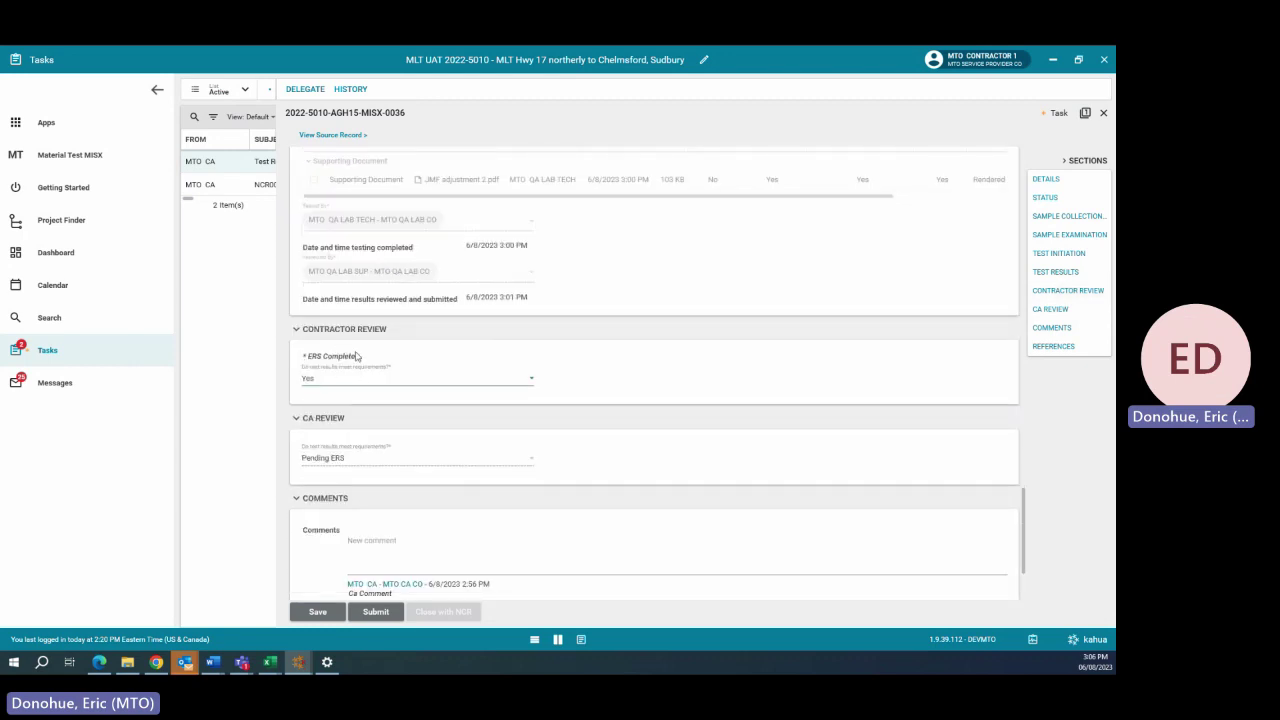
Step: Try No and Yes as the contractor's answer to whether the test results meet requirements
left_click_drag(359, 355, 297, 361)
left_click(370, 382)
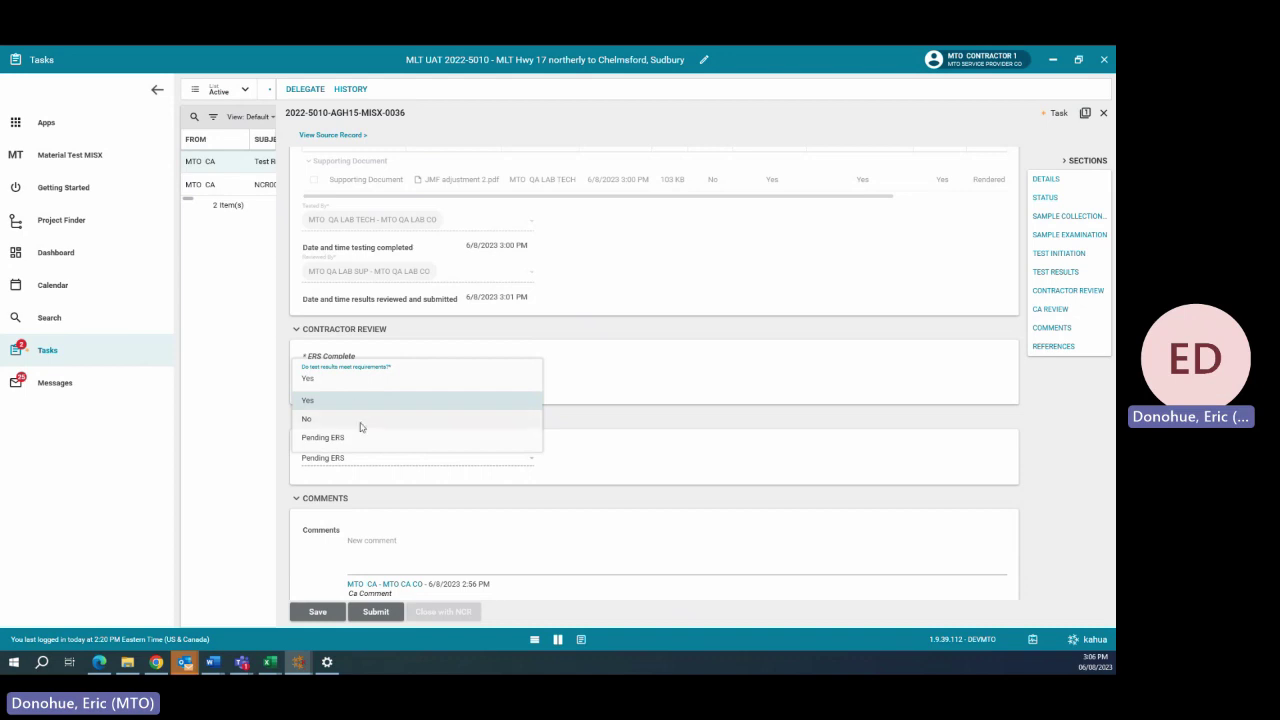
left_click(361, 421)
left_click(366, 383)
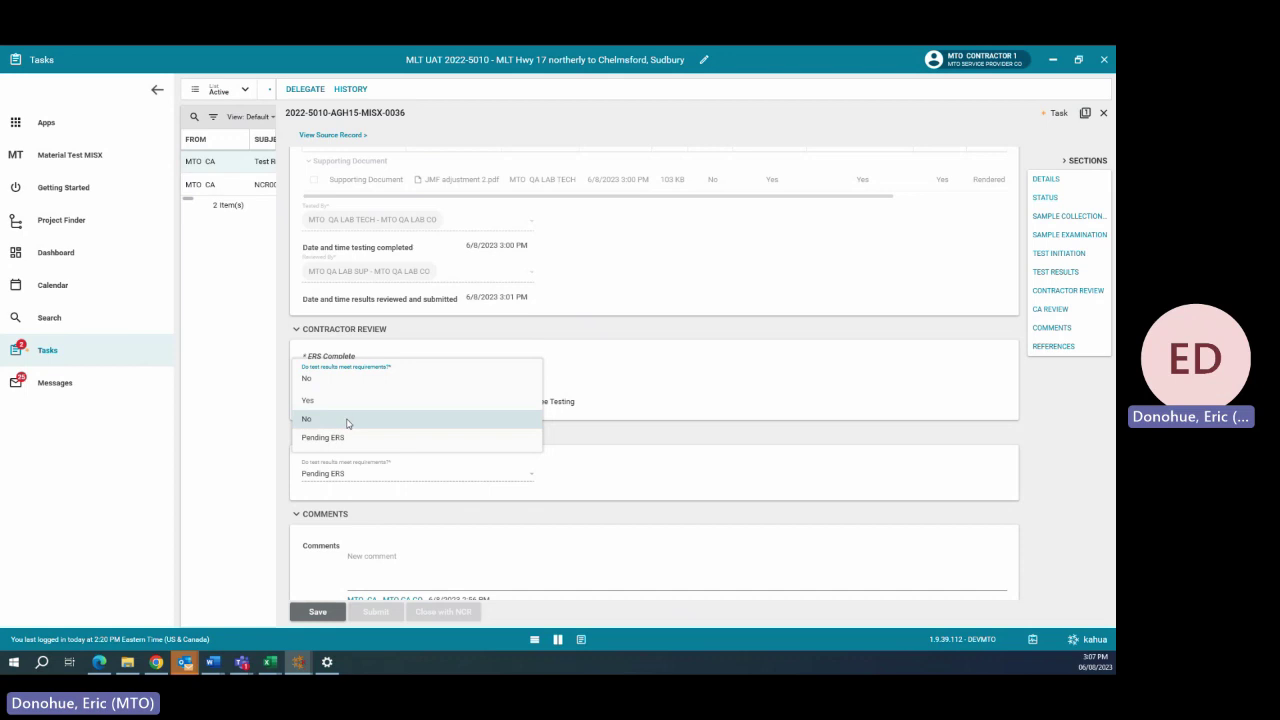
left_click(341, 404)
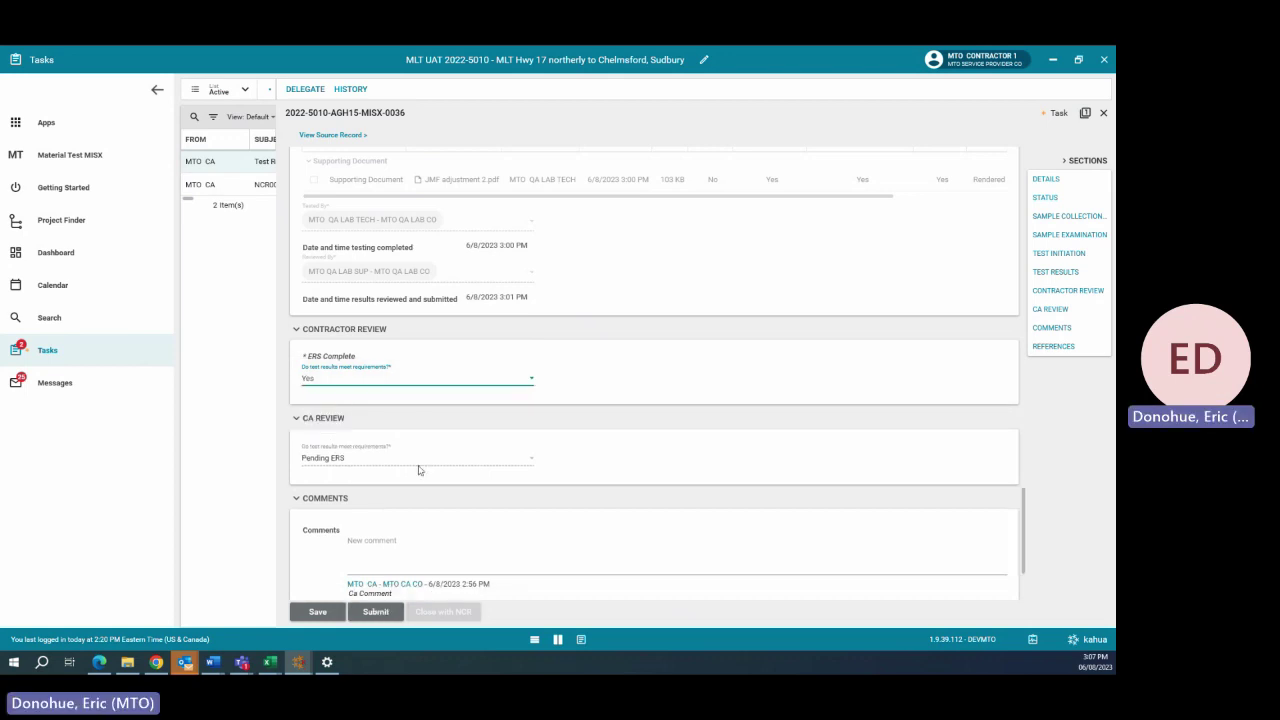
Step: Set the contractor's answer to No and choose Create Non-Conformance report as the action to take
left_click(382, 386)
left_click(316, 423)
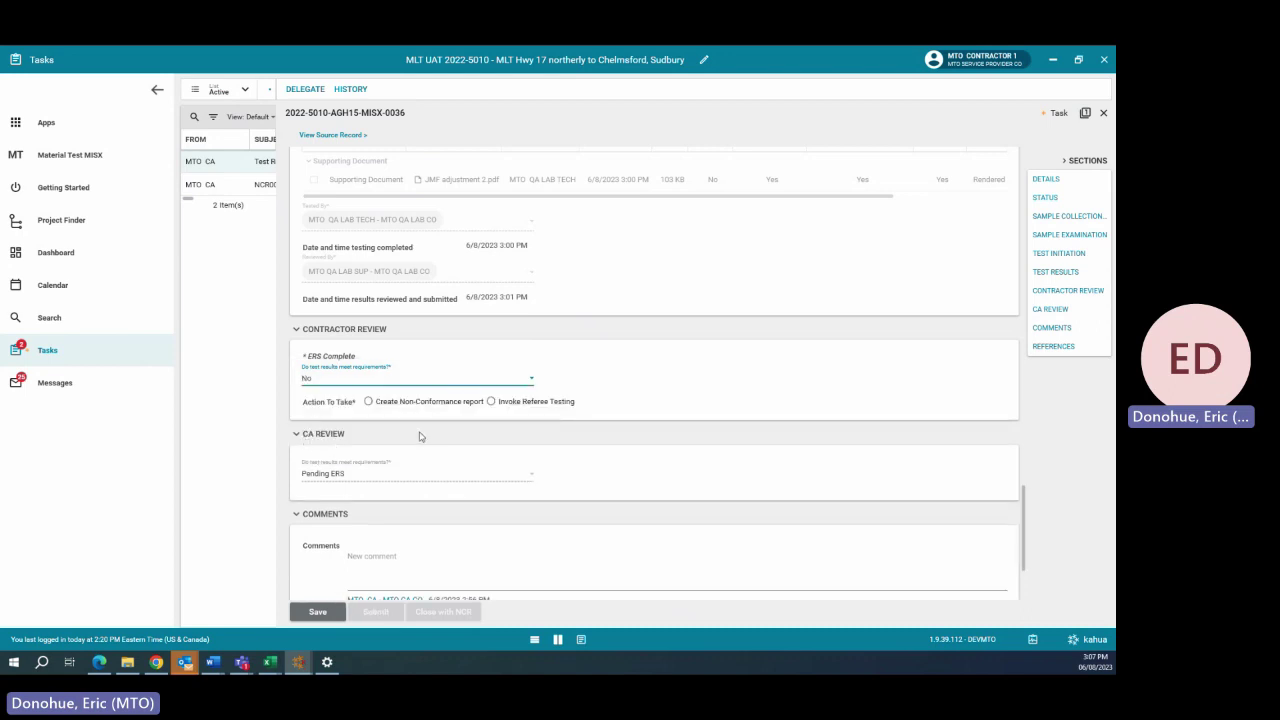
left_click(369, 402)
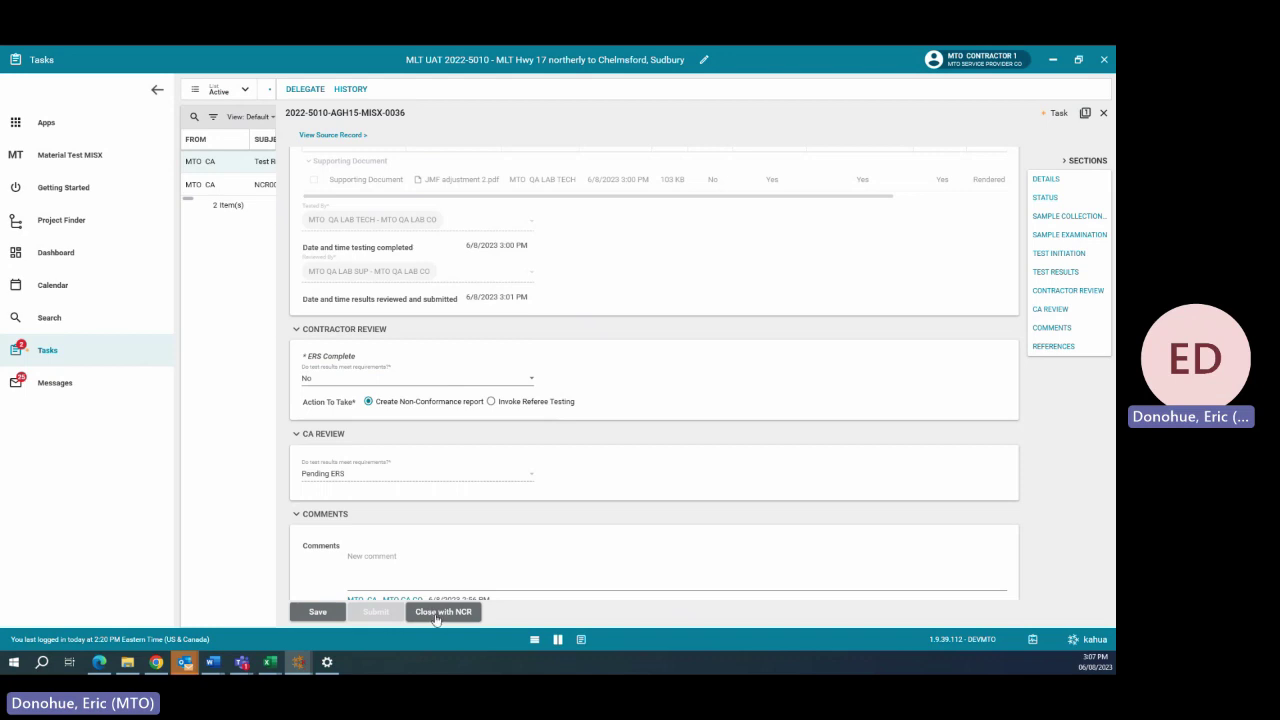
Step: Find the Non-Conformance app by searching for non, and check draft report NCR0003 in its log
left_click(41, 130)
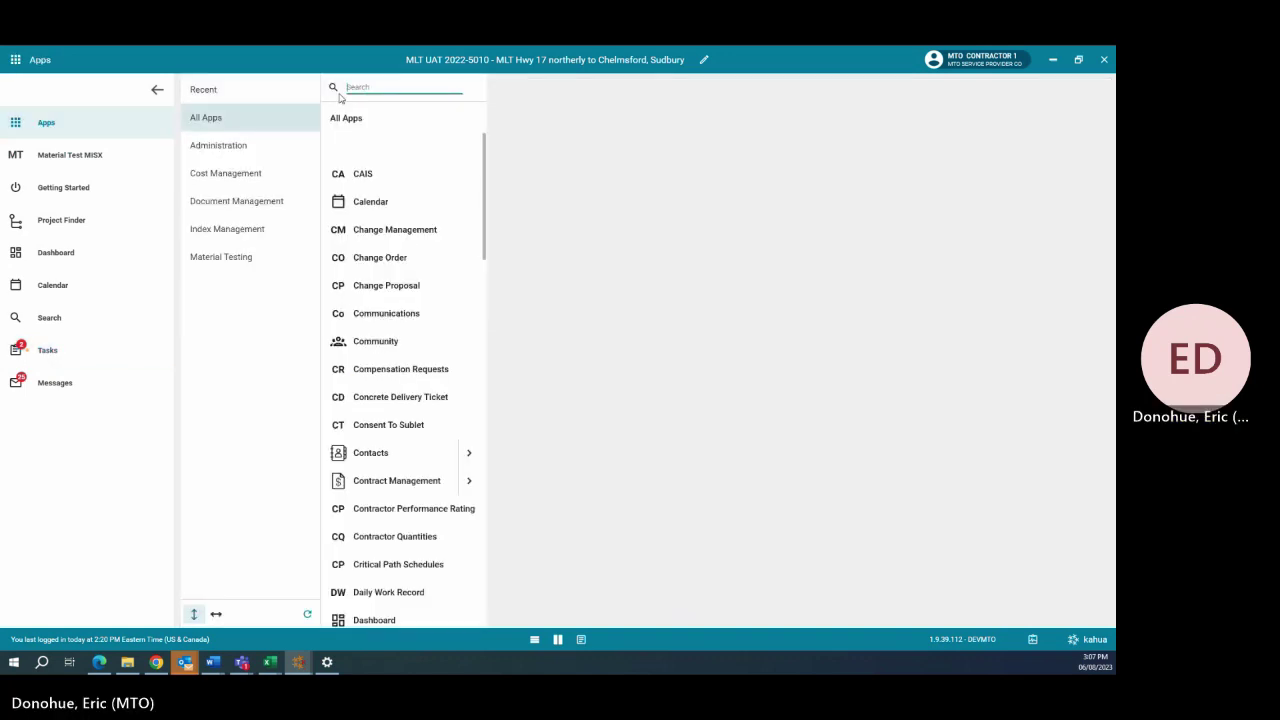
type("non")
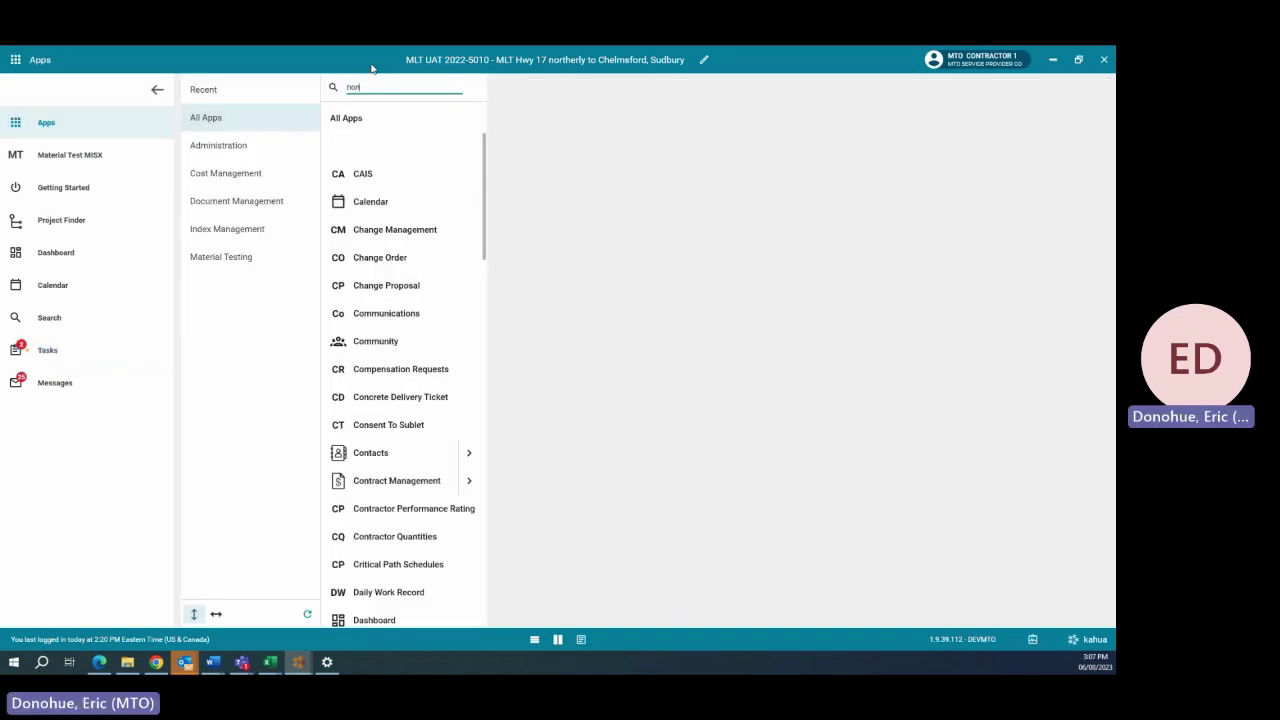
left_click(340, 140)
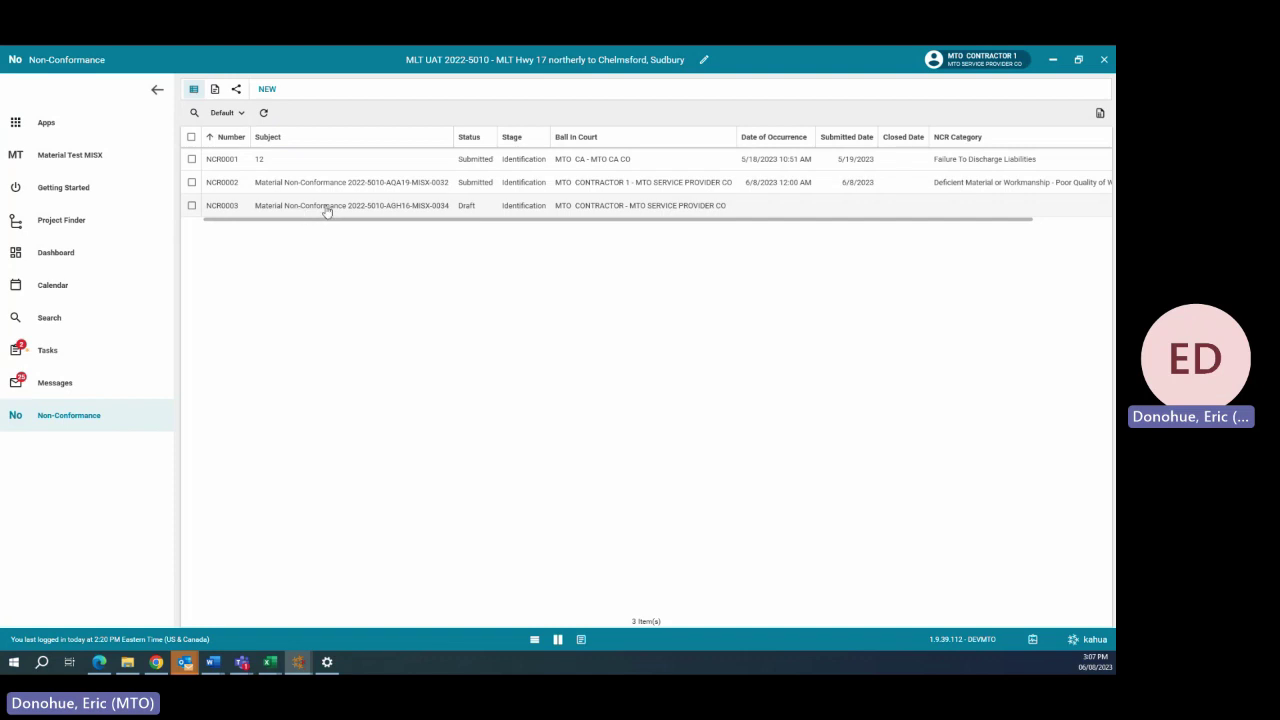
left_click(445, 208)
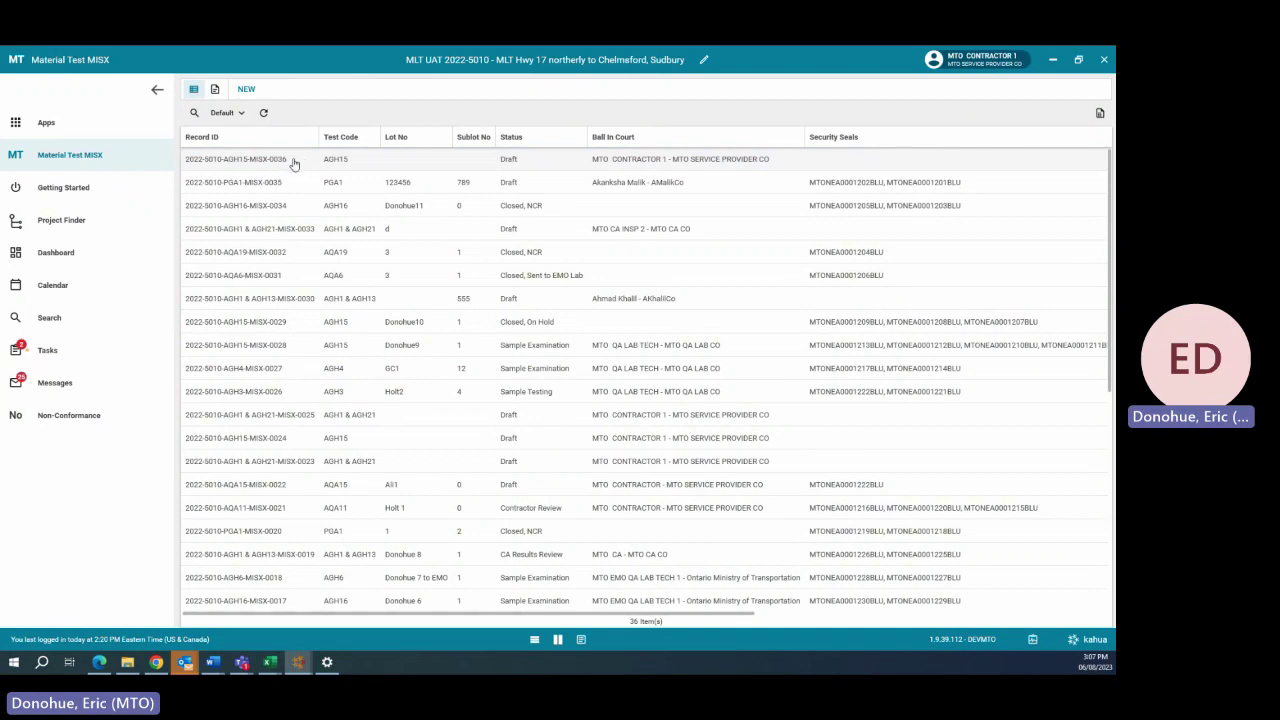
Step: Change the contractor's action to take on record 2022-5010-AGH15-MISX-0036 to Invoke Referee Testing and submit the review
left_click(291, 161)
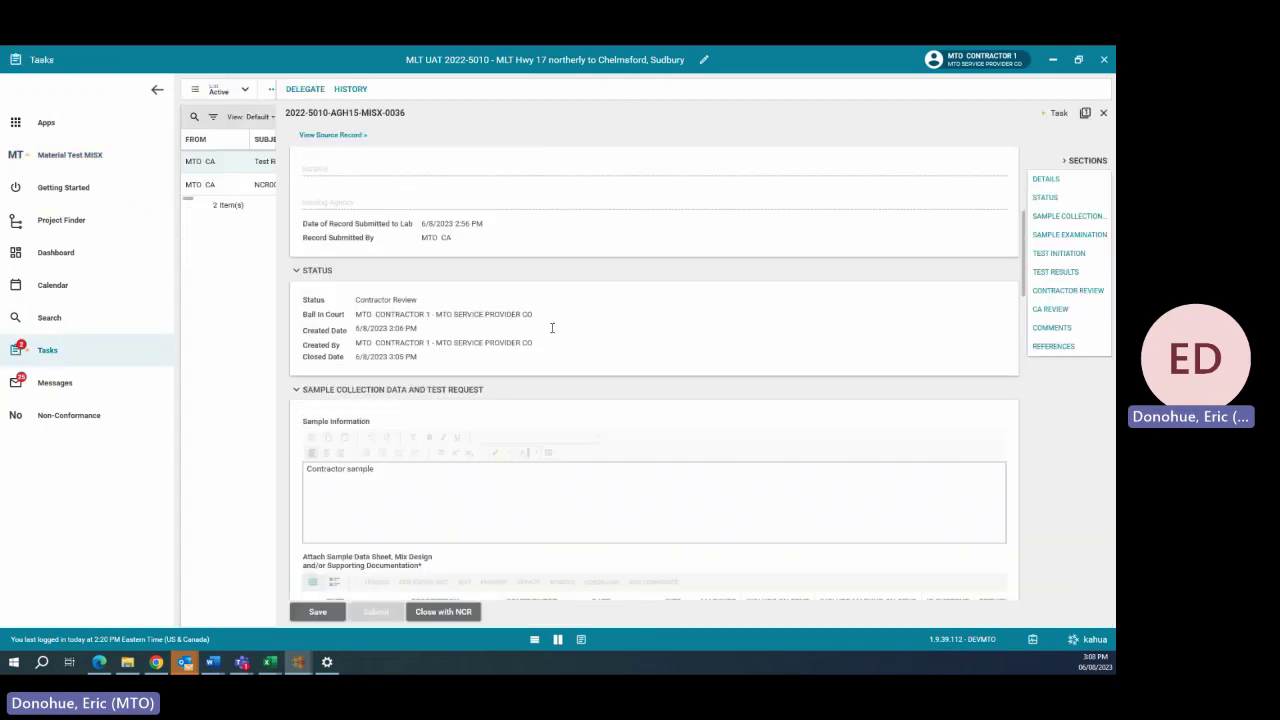
scroll(551, 327, "down", 12)
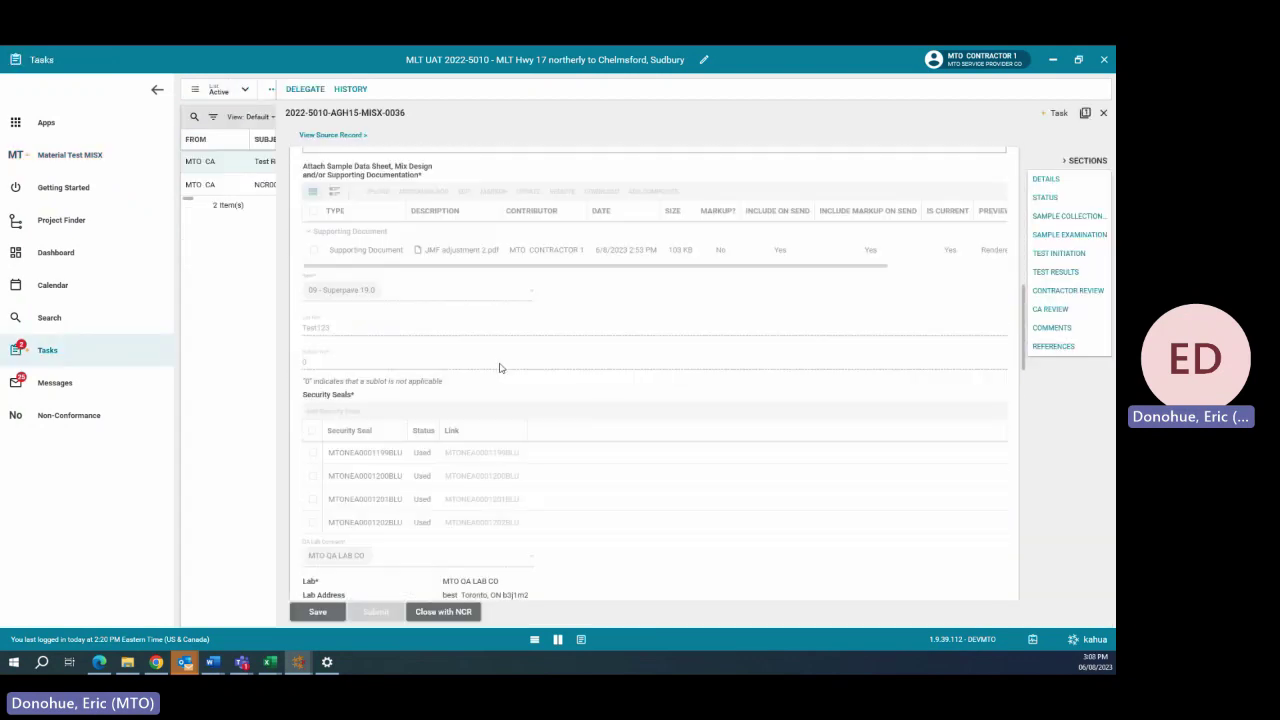
scroll(497, 366, "down", 8)
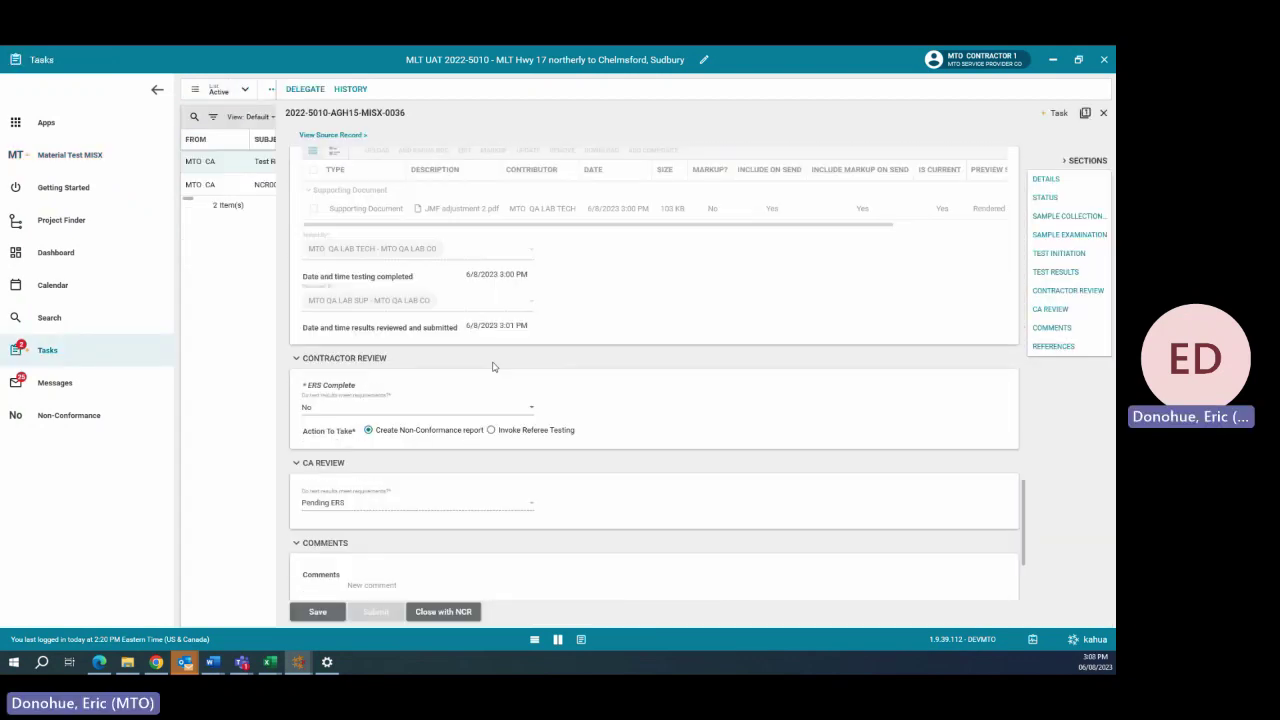
left_click(492, 402)
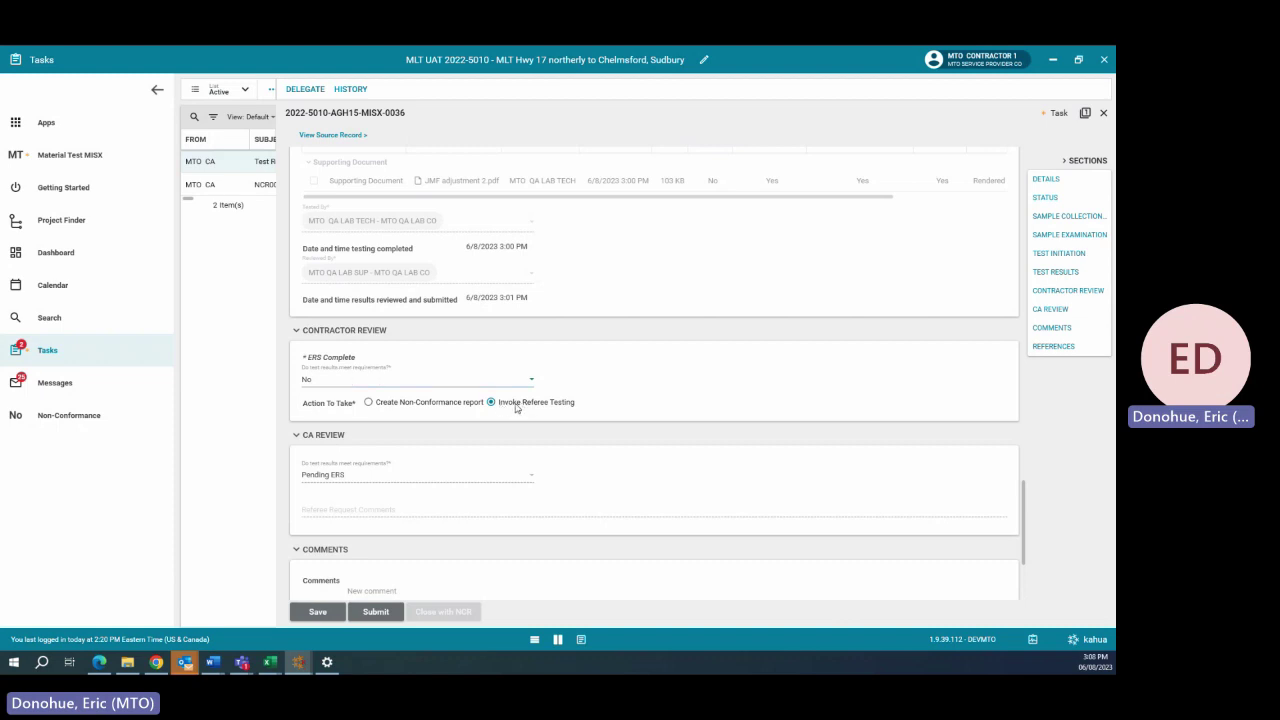
left_click(375, 613)
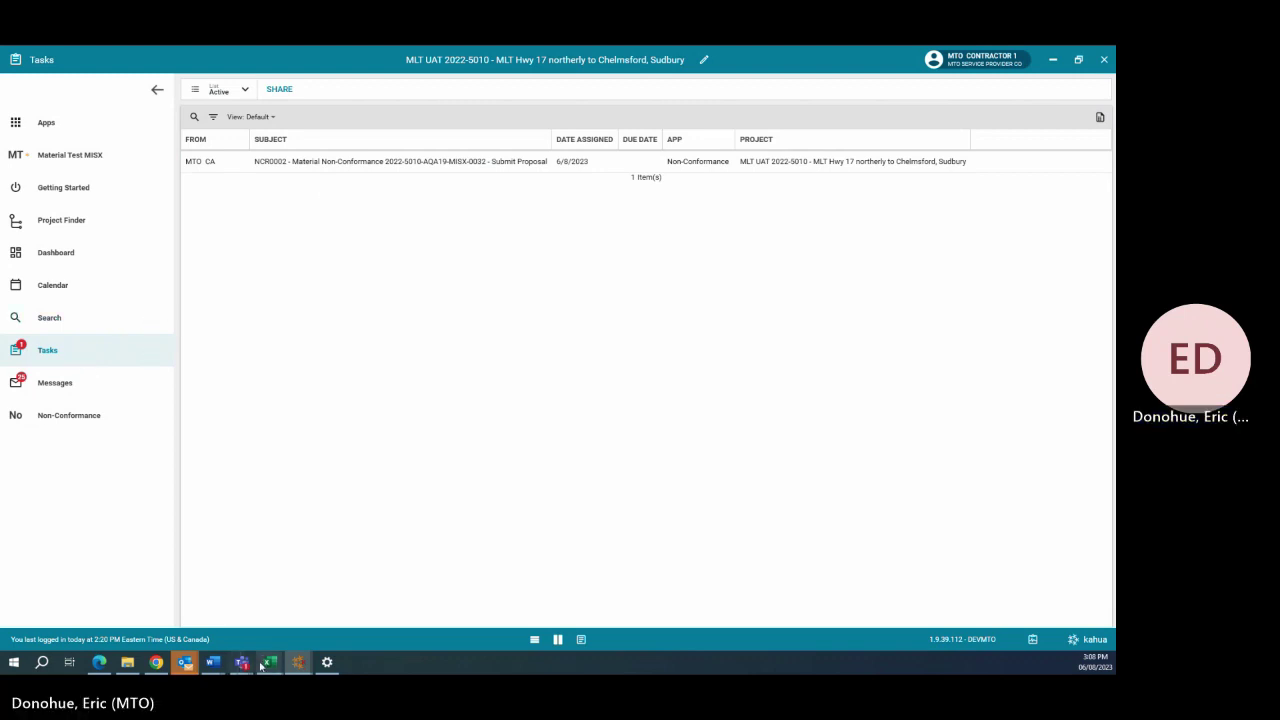
Step: In the MTO CA session, open the CA Results Review task for record 2022-5010-AGH15-MISX-0036 and the CA's answer choices on meeting requirements
mouse_move(295, 668)
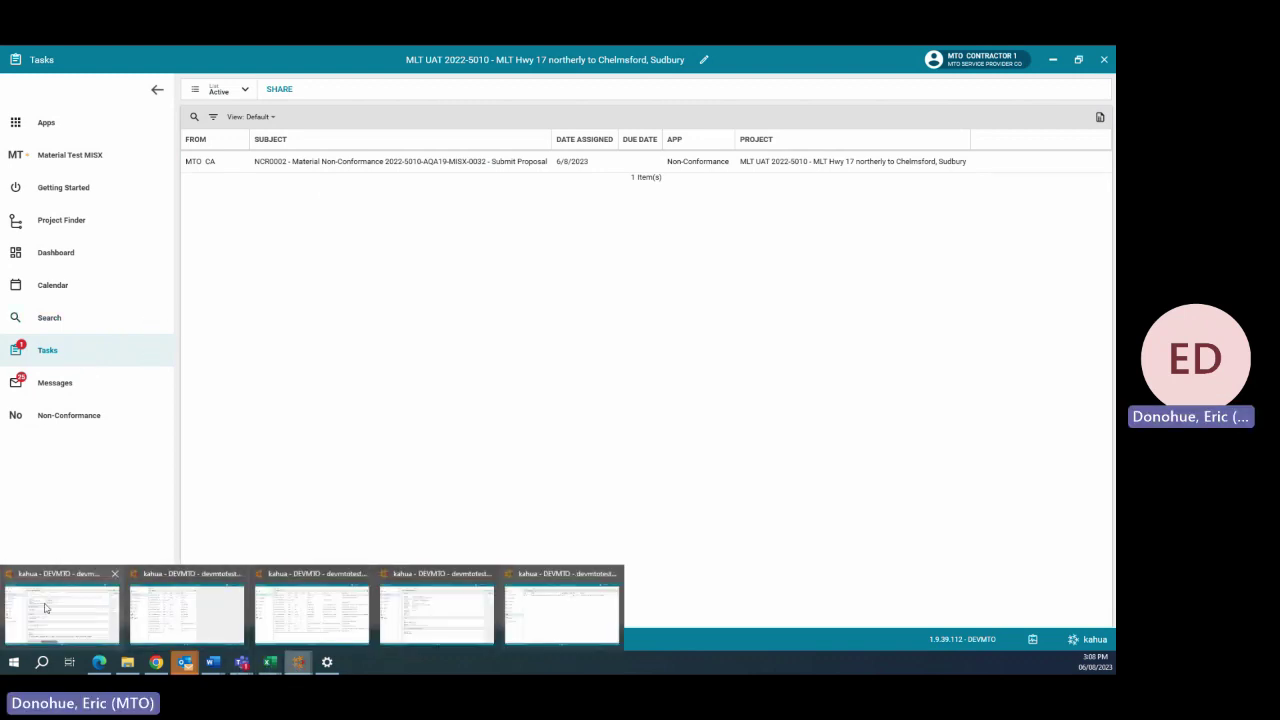
left_click(45, 607)
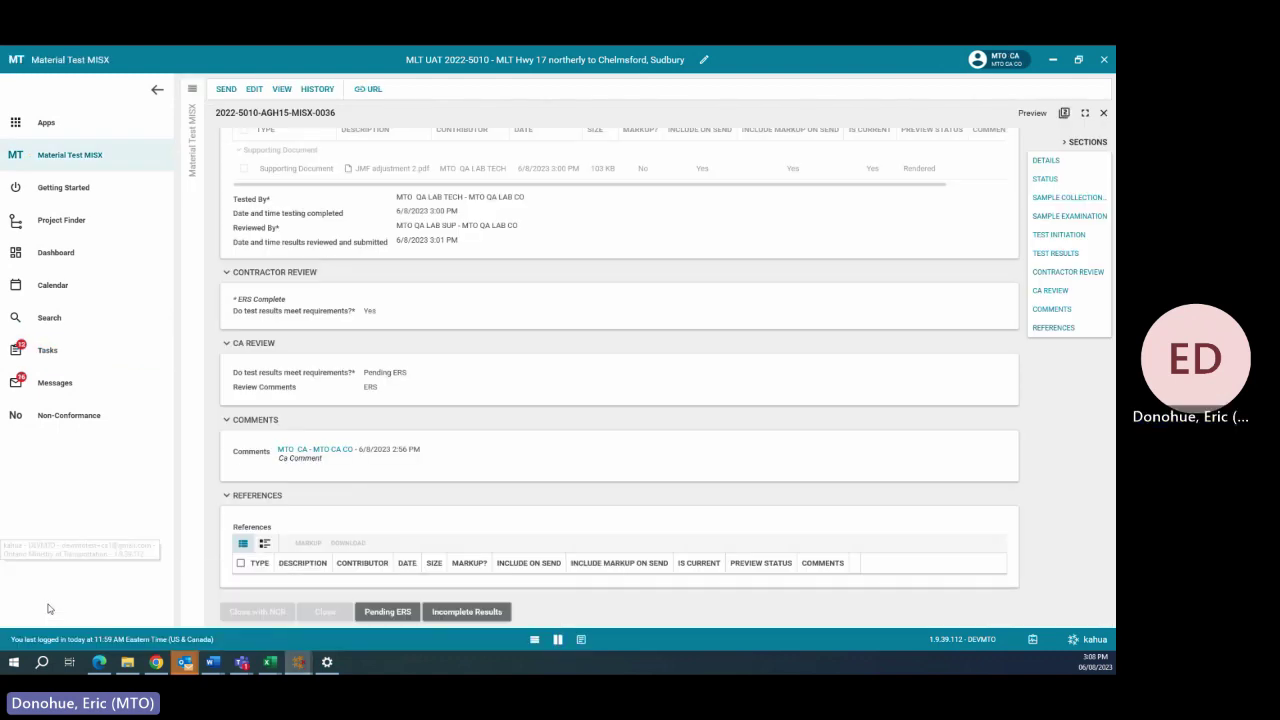
left_click(48, 351)
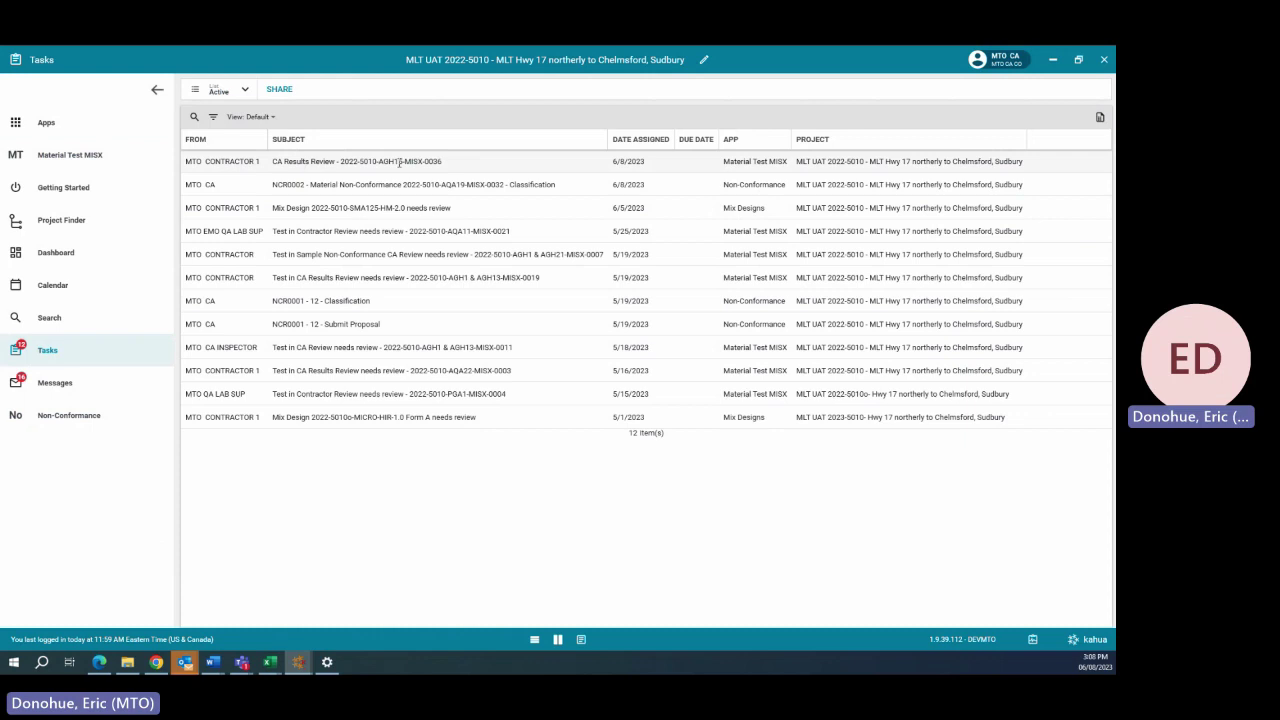
left_click(375, 161)
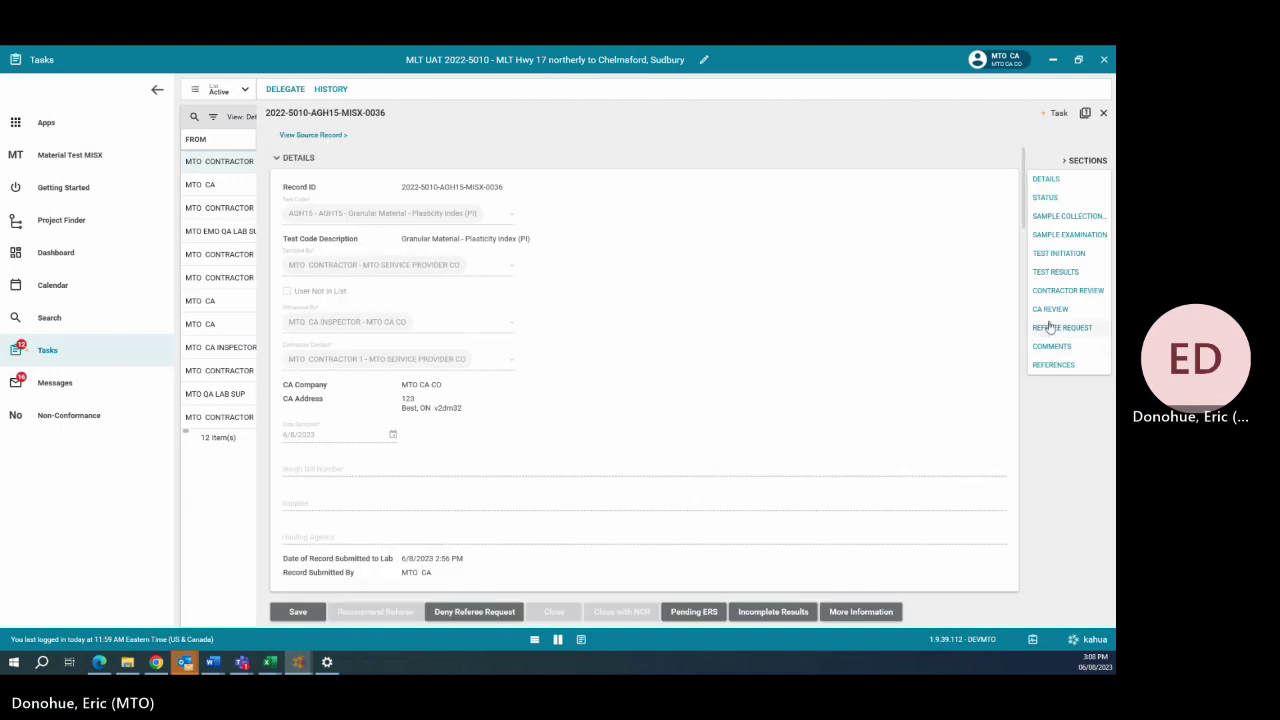
left_click(1050, 310)
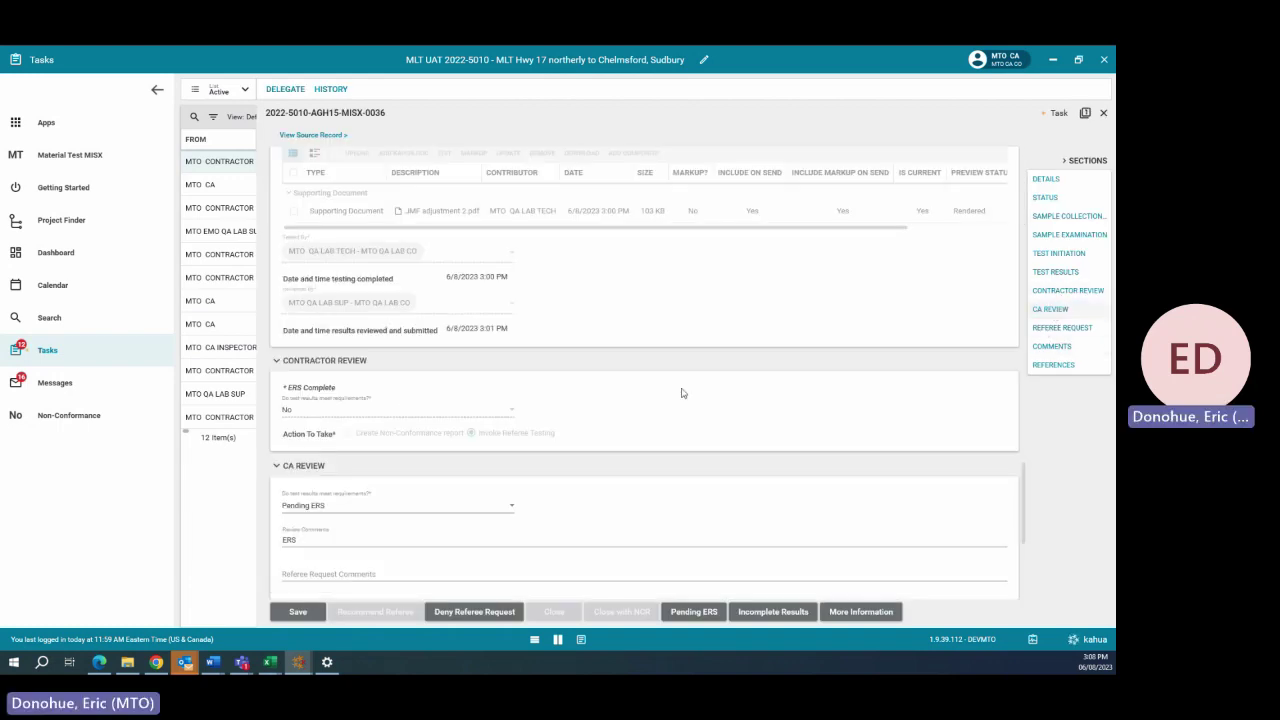
scroll(477, 375, "down", 1)
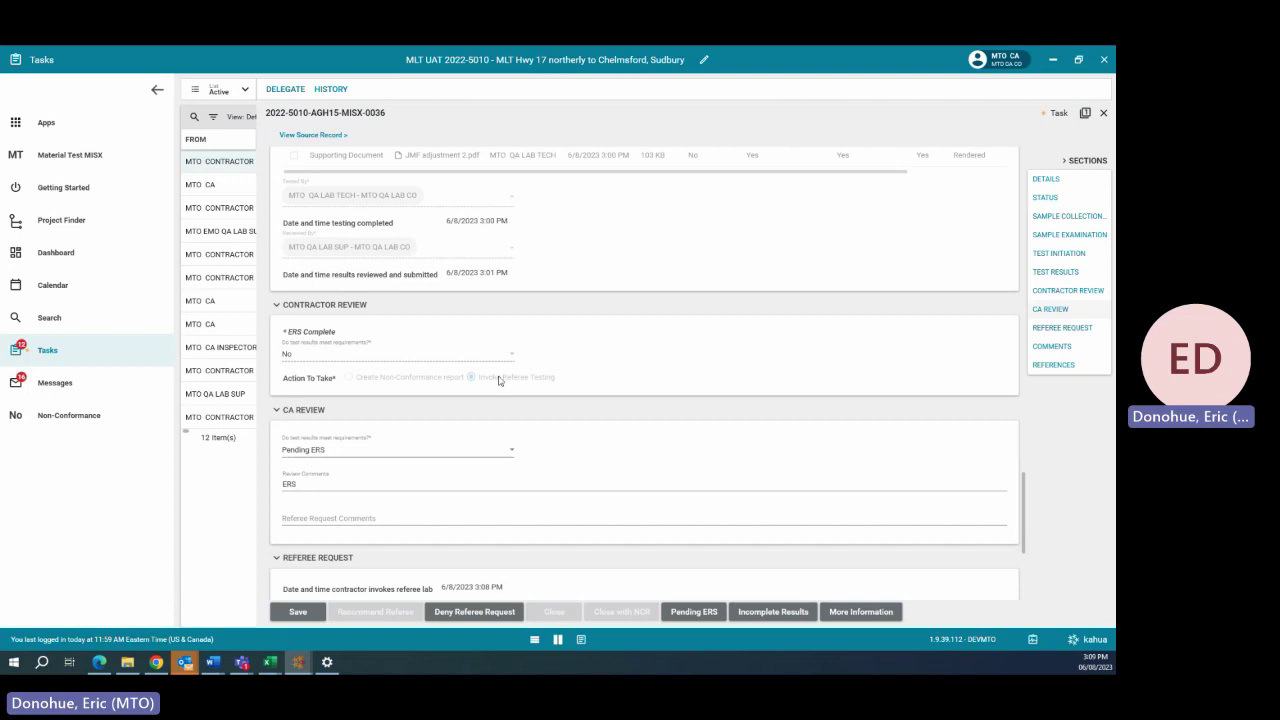
scroll(497, 383, "down", 1)
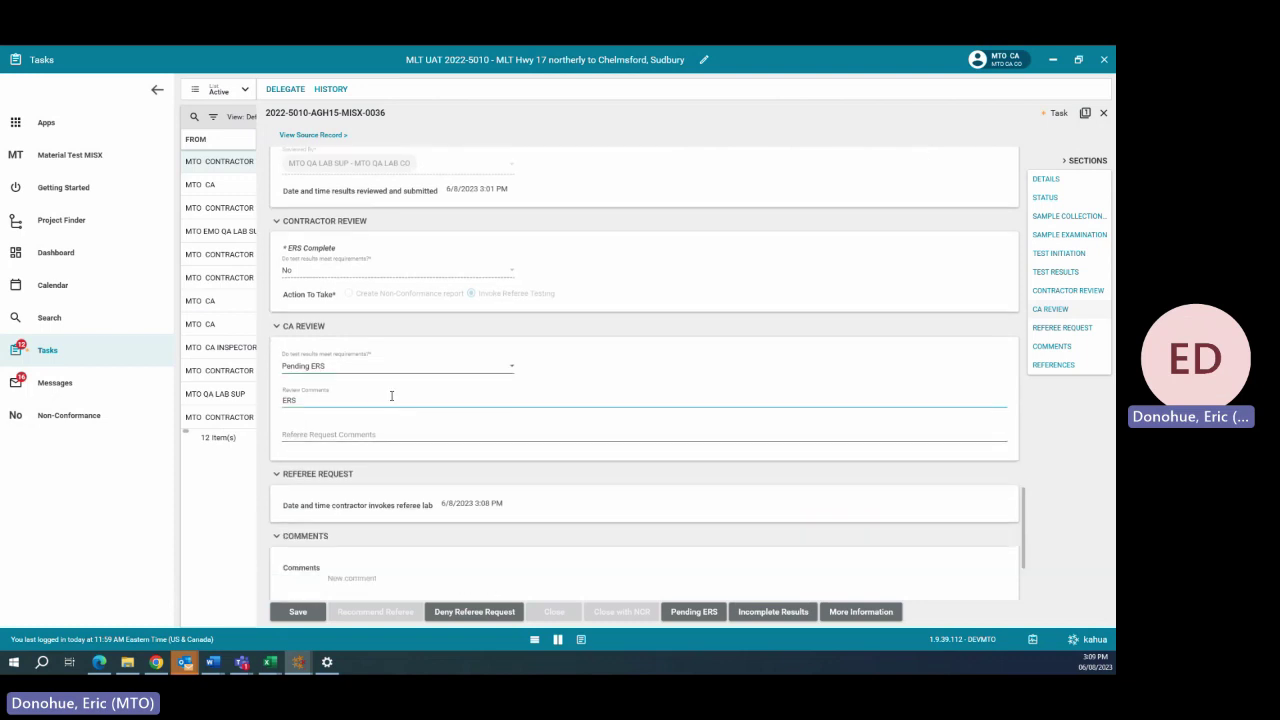
left_click(395, 372)
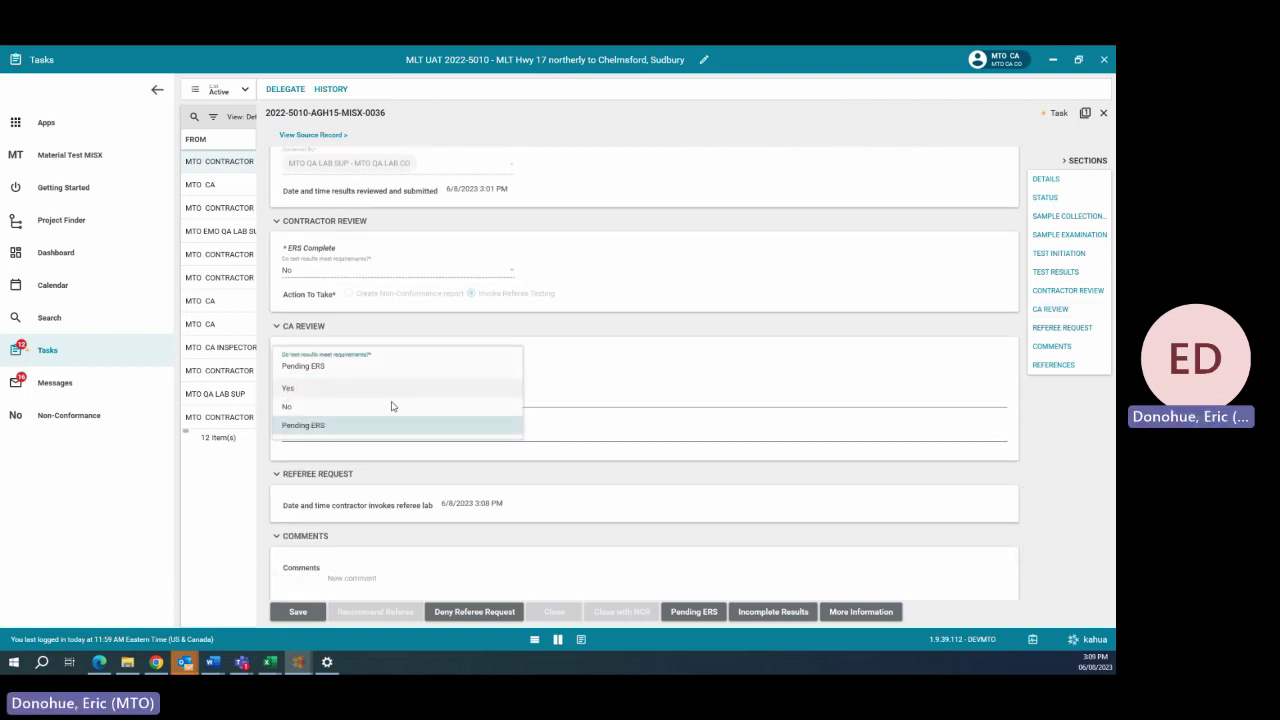
Step: Set the CA Review answer on whether the test results meet requirements to No
left_click(289, 406)
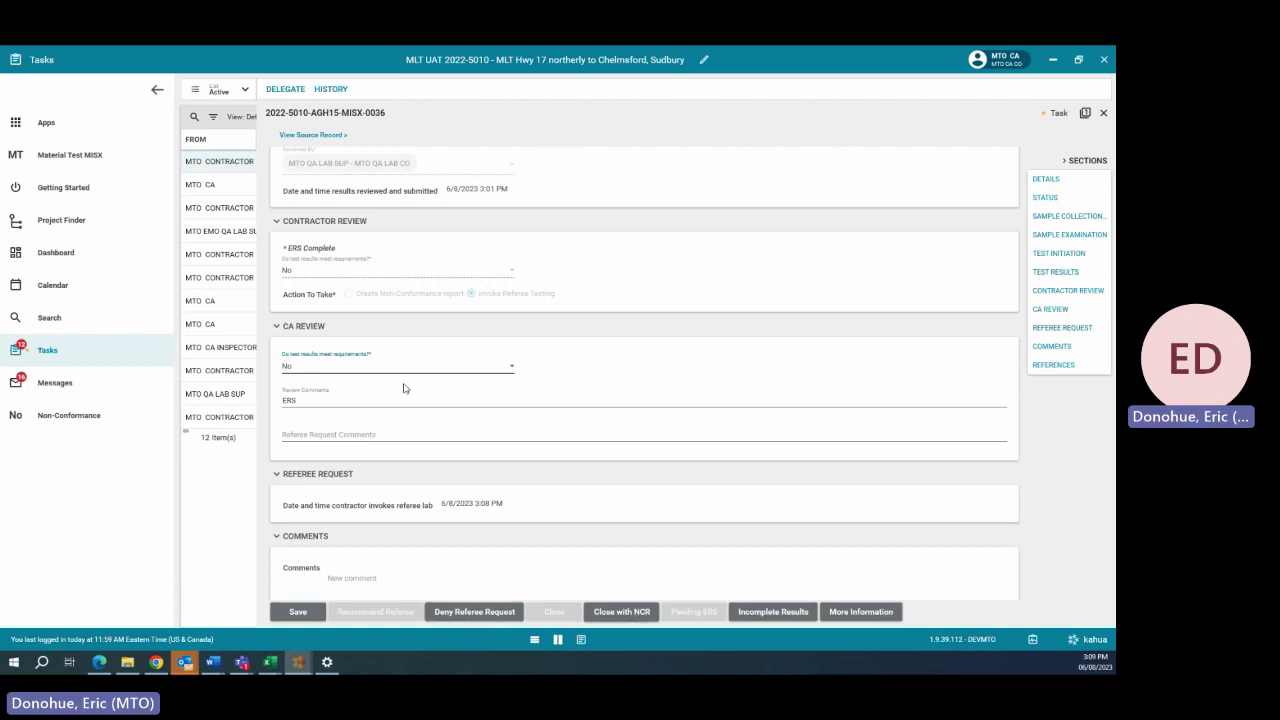
left_click(365, 366)
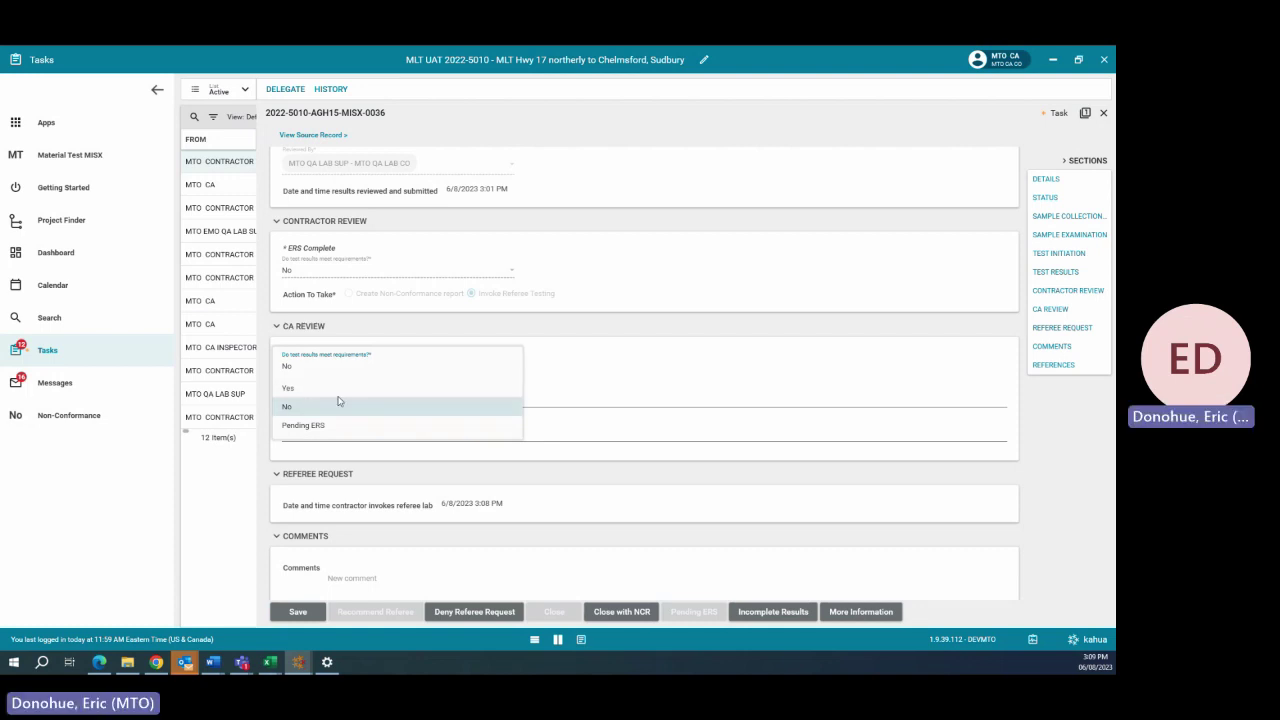
left_click(592, 395)
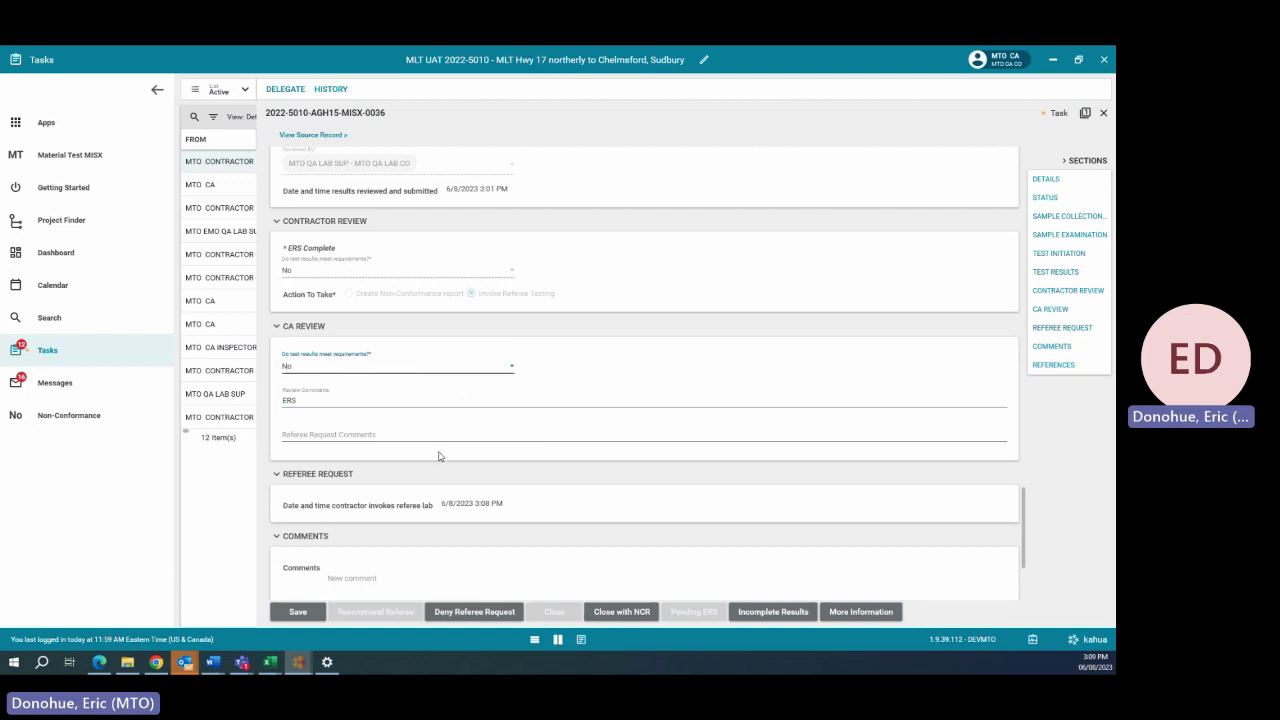
left_click(400, 404)
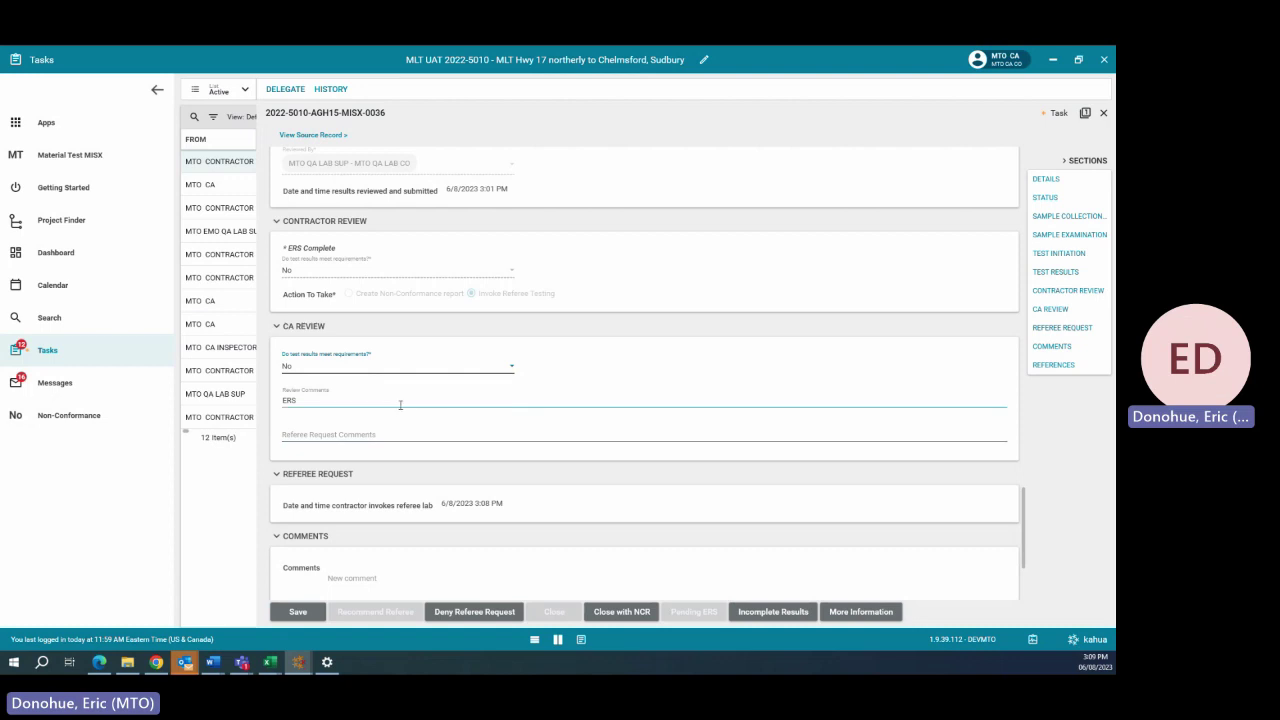
Step: Upload JMF mix Design 21031.pdf to the record's references and save the record
scroll(404, 401, "down", 3)
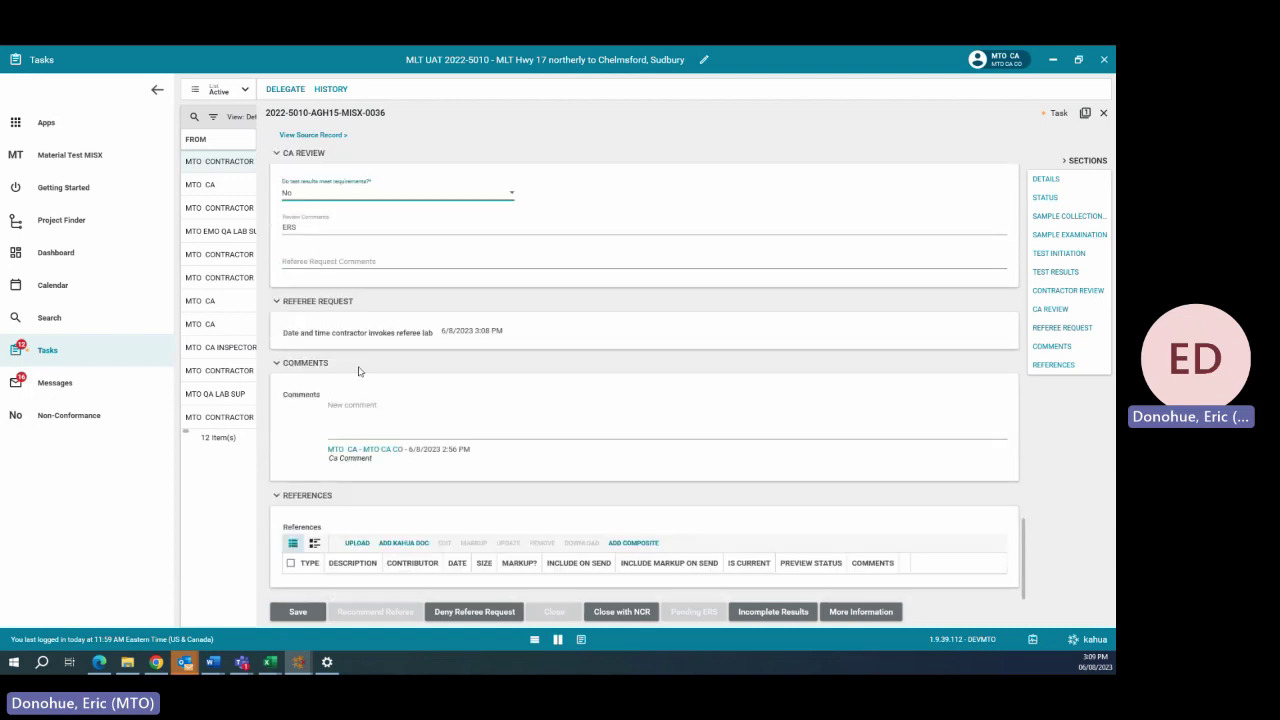
left_click(357, 543)
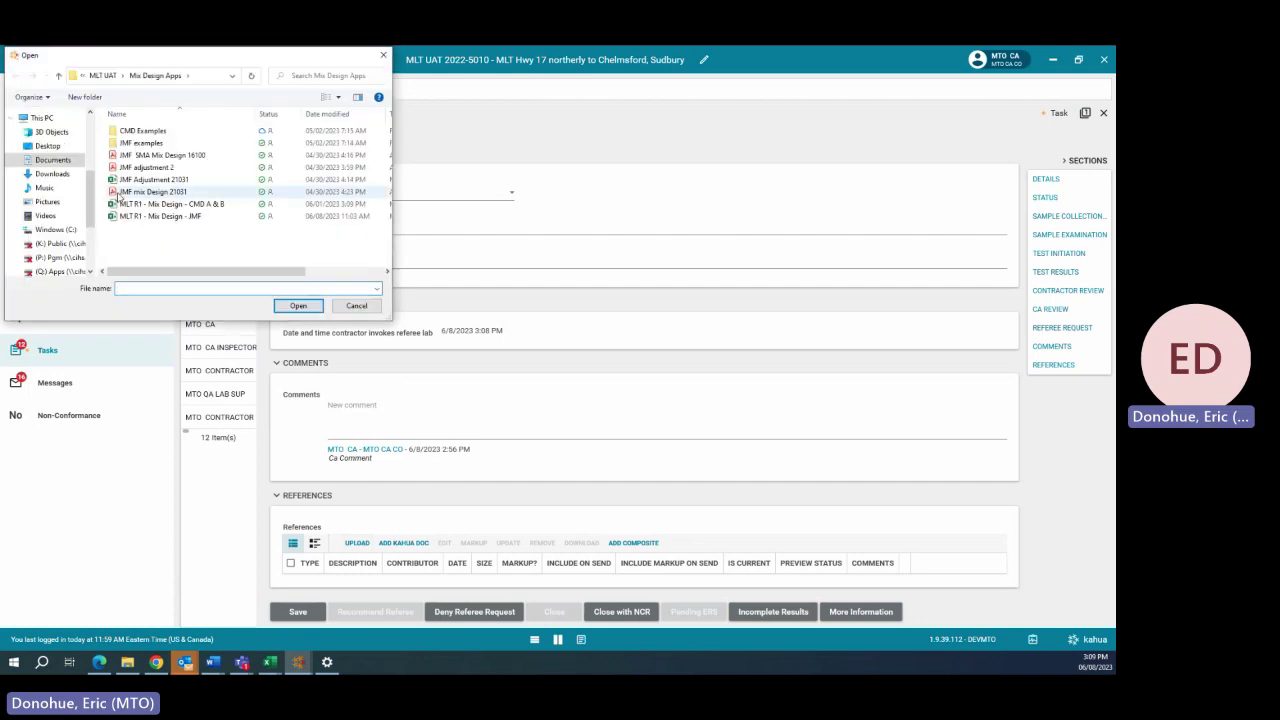
left_click(146, 192)
left_click(298, 305)
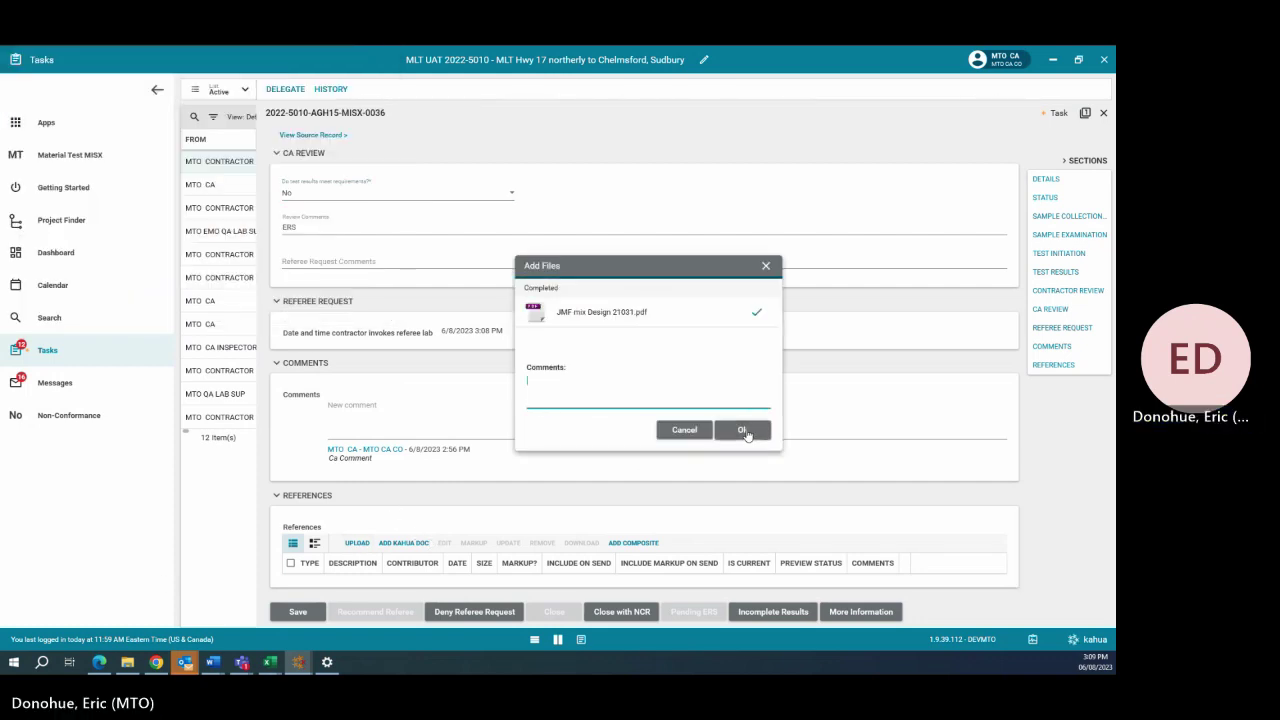
left_click(742, 431)
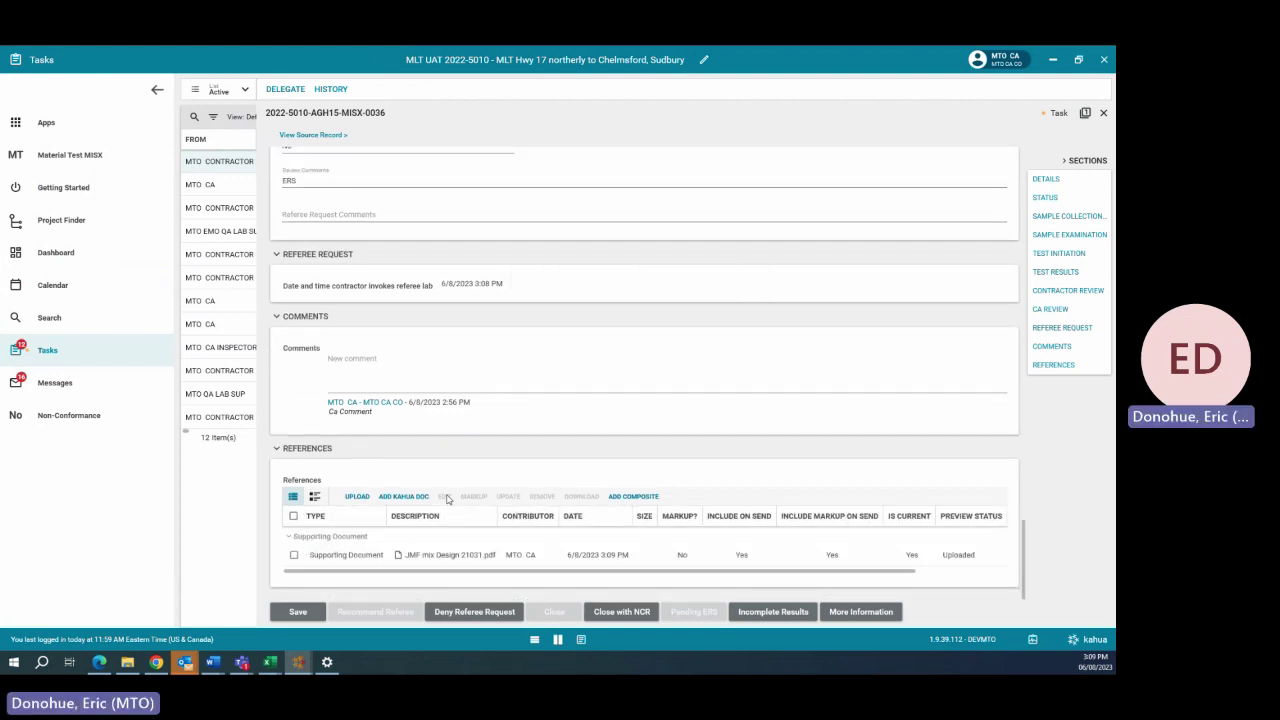
left_click(298, 611)
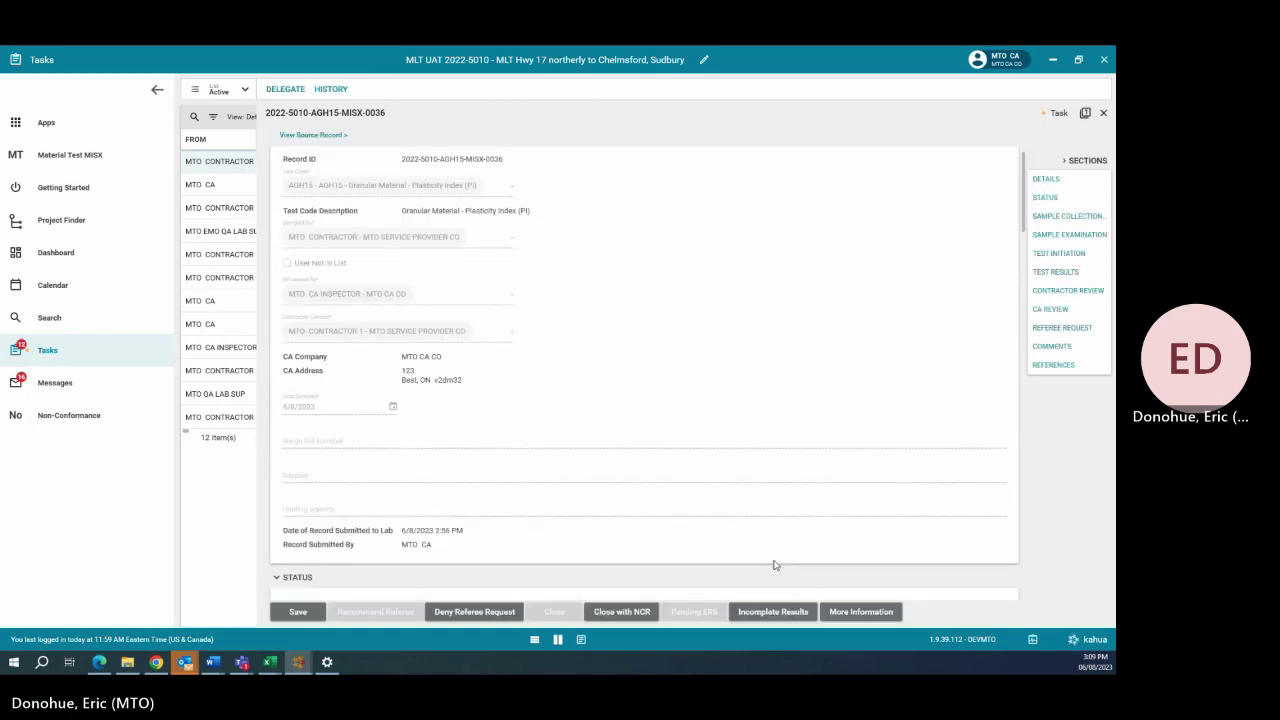
Step: Add the comment "Referee is attached for contractor review" and return the record to the contractor for more information
scroll(625, 438, "down", 10)
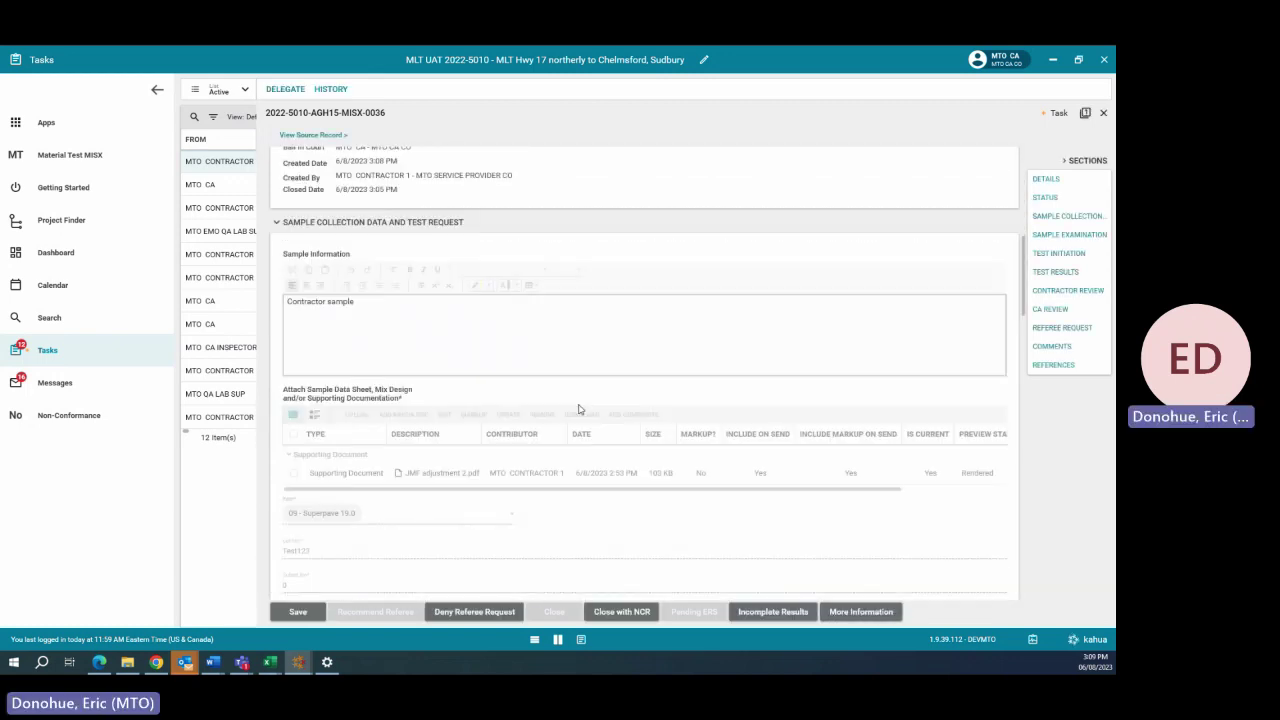
scroll(469, 431, "down", 10)
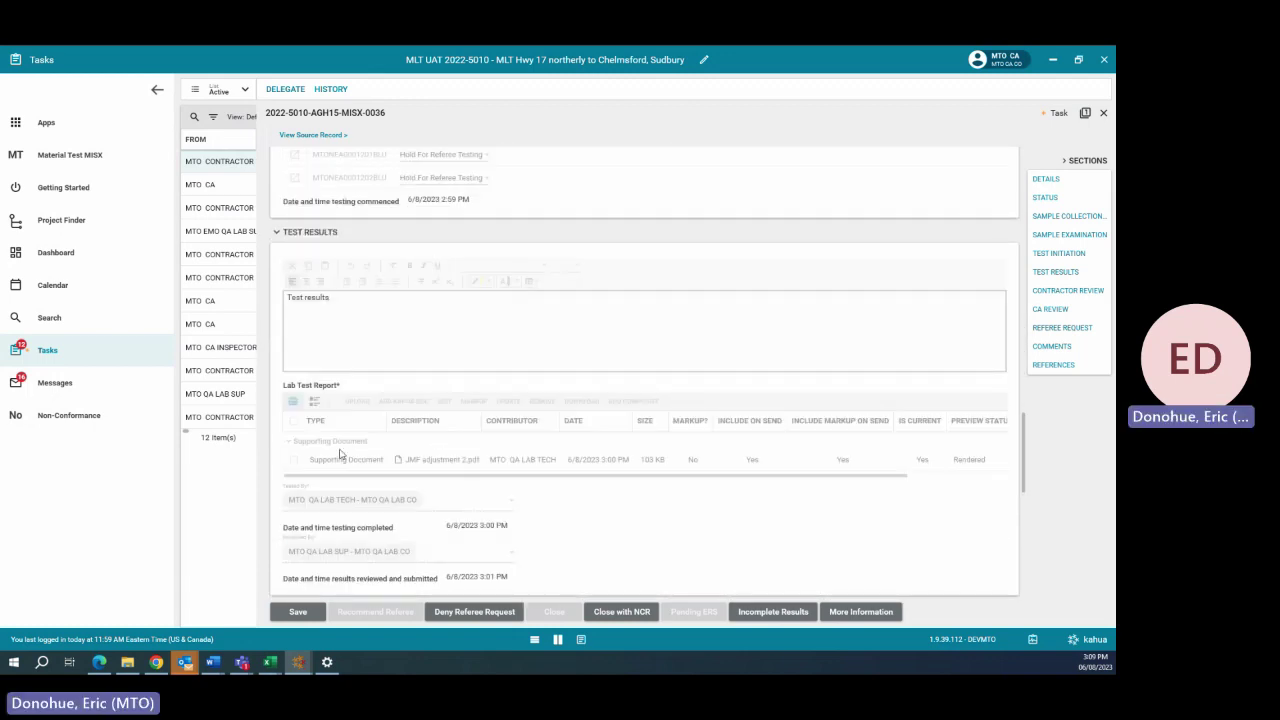
scroll(491, 465, "down", 2)
left_click(366, 472)
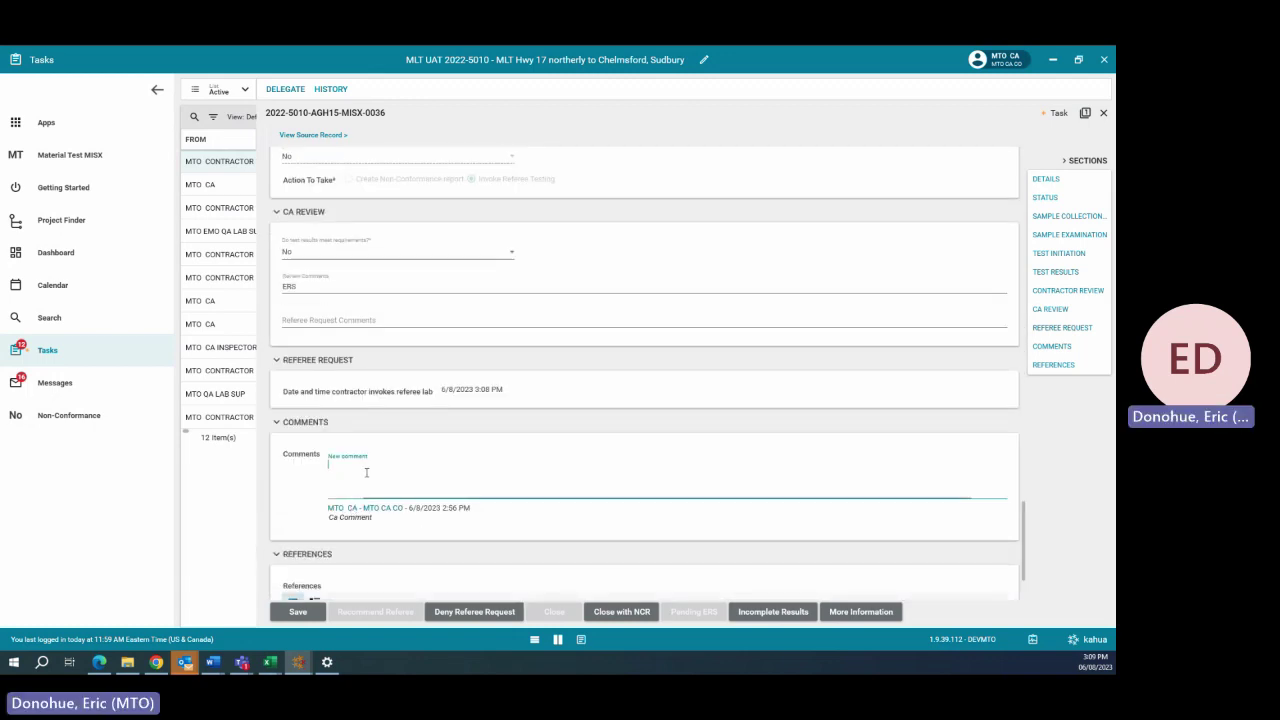
type("Referee is attached for contractor review")
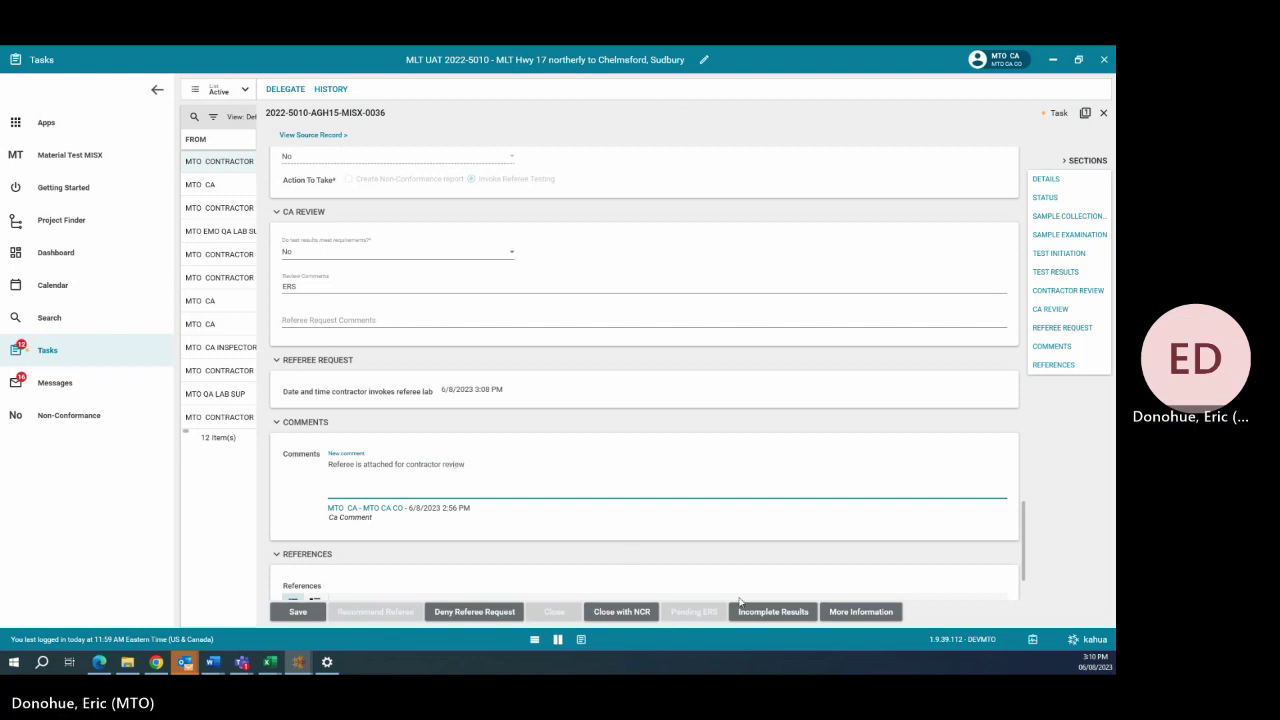
left_click(828, 610)
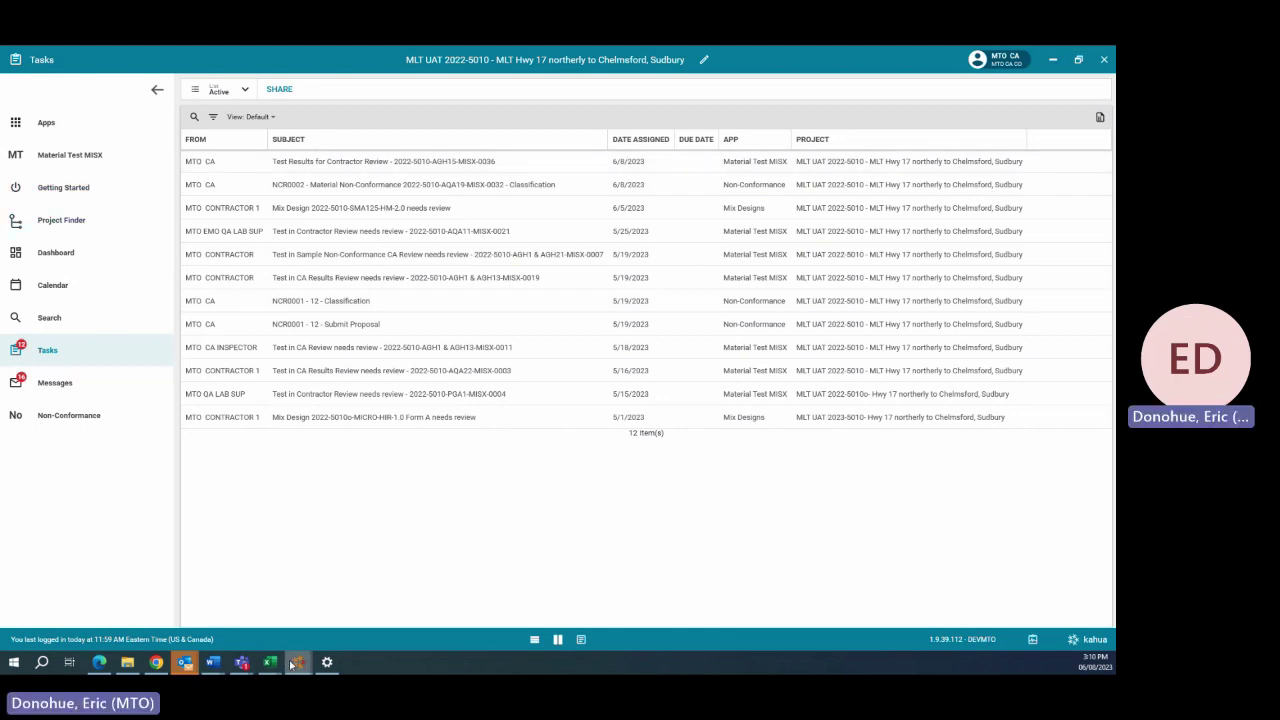
Step: Switch to the contractor's Kahua session and open the contractor review task for 2022-5010-AGH15-MISX-0036
mouse_move(298, 662)
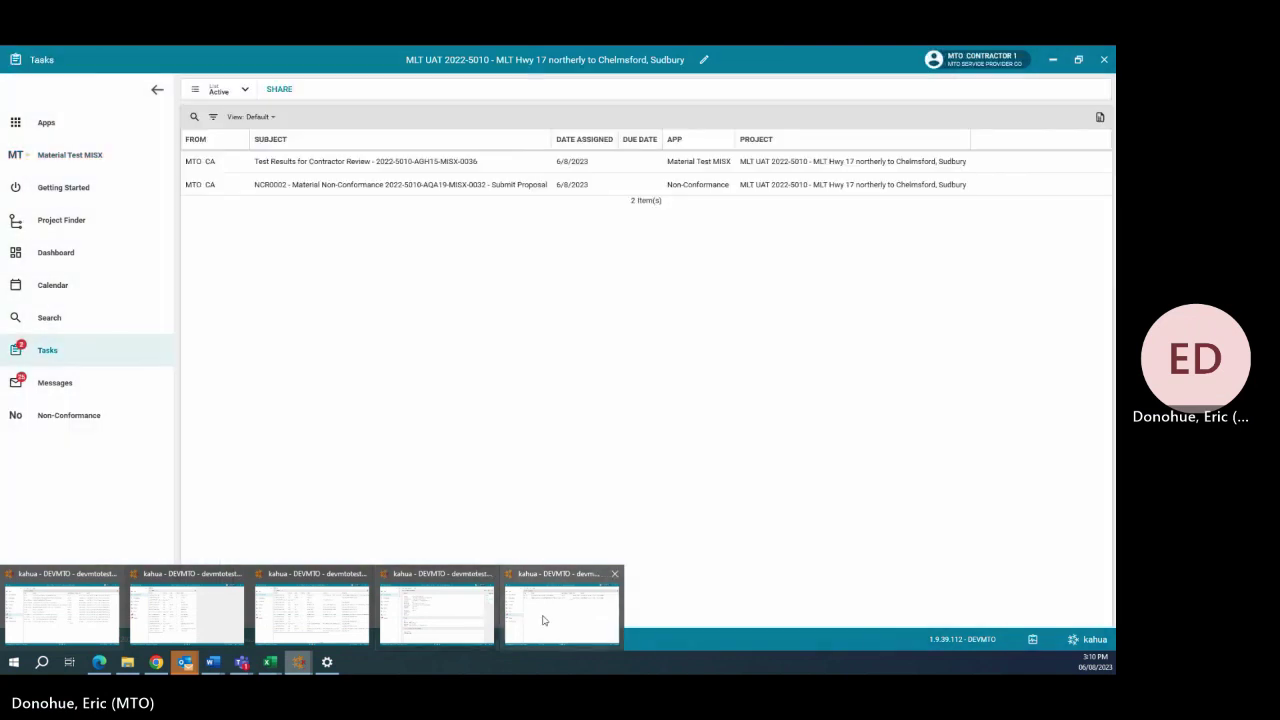
left_click(545, 615)
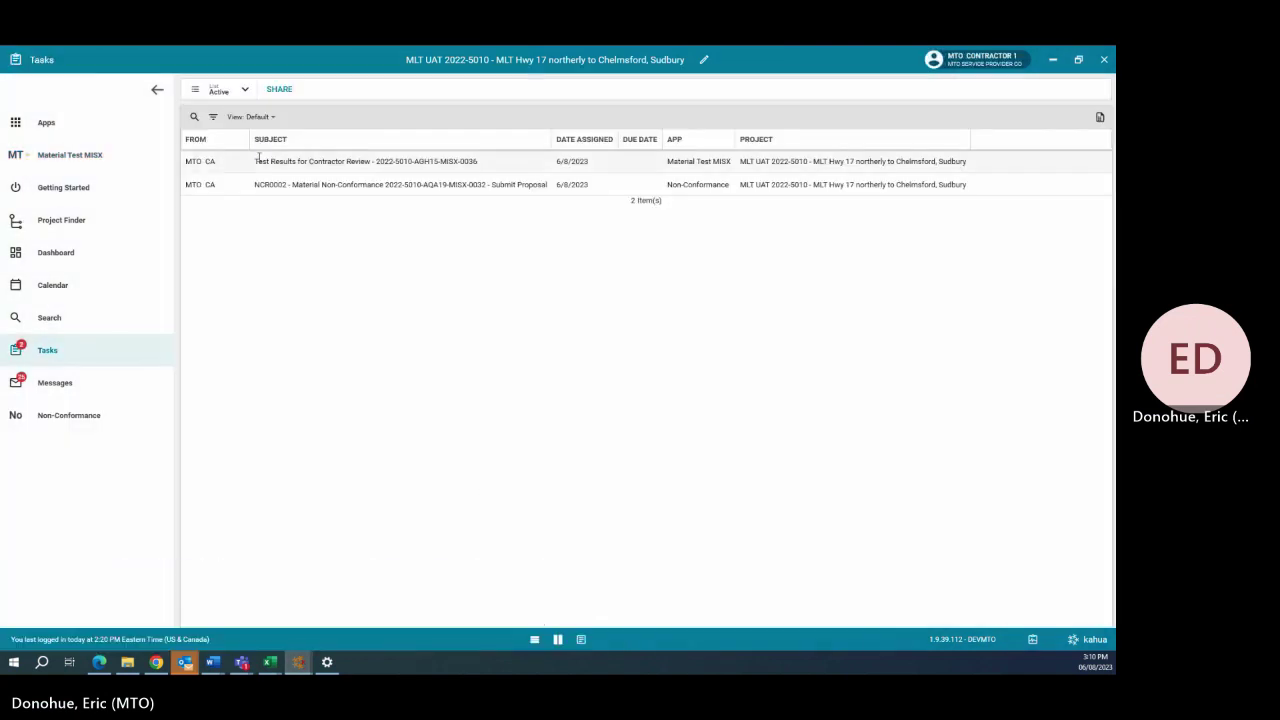
left_click(465, 162)
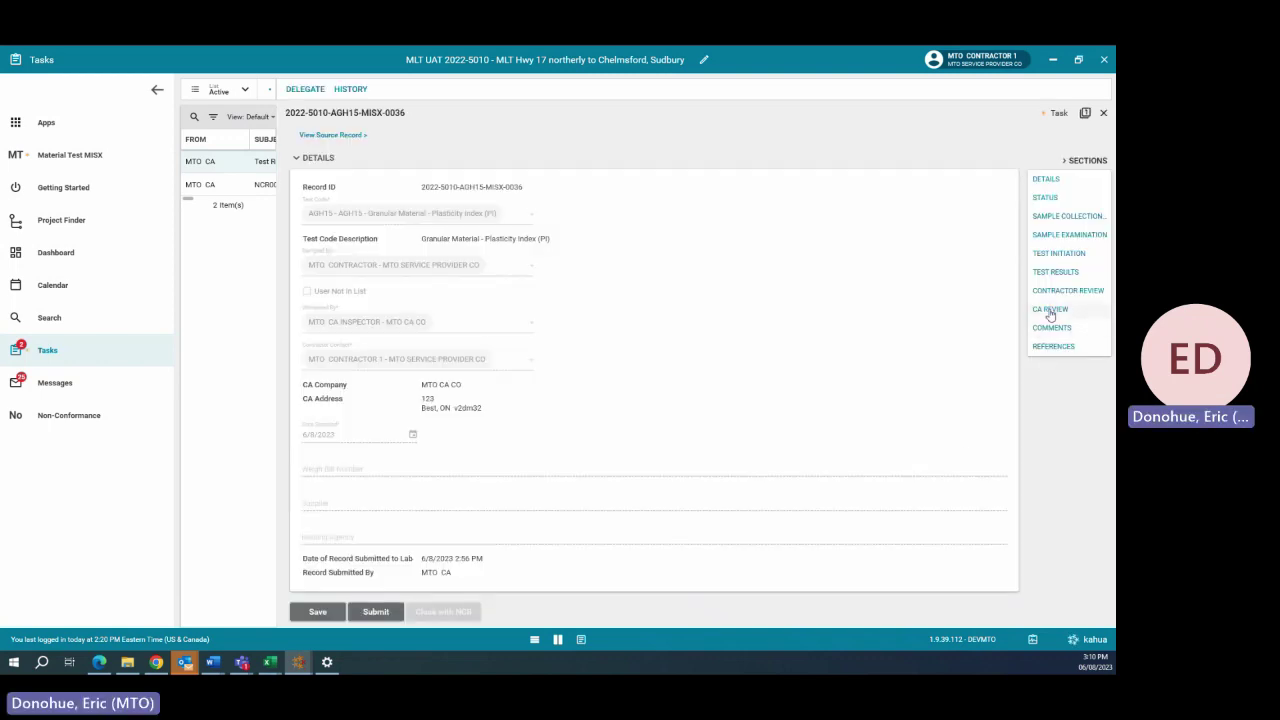
Step: Examine the CA Review answer, the latest CA comment and the attached reference in the contractor's task
left_click(1050, 310)
scroll(600, 412, "down", 2)
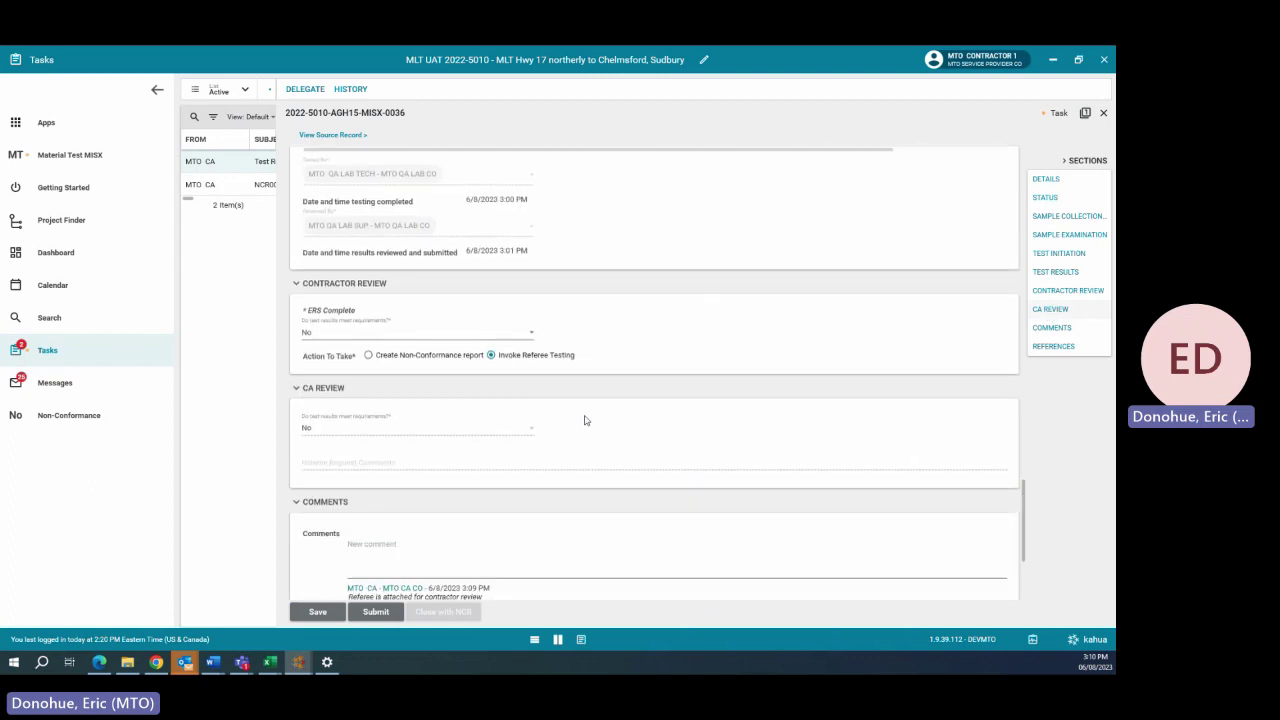
scroll(417, 354, "down", 3)
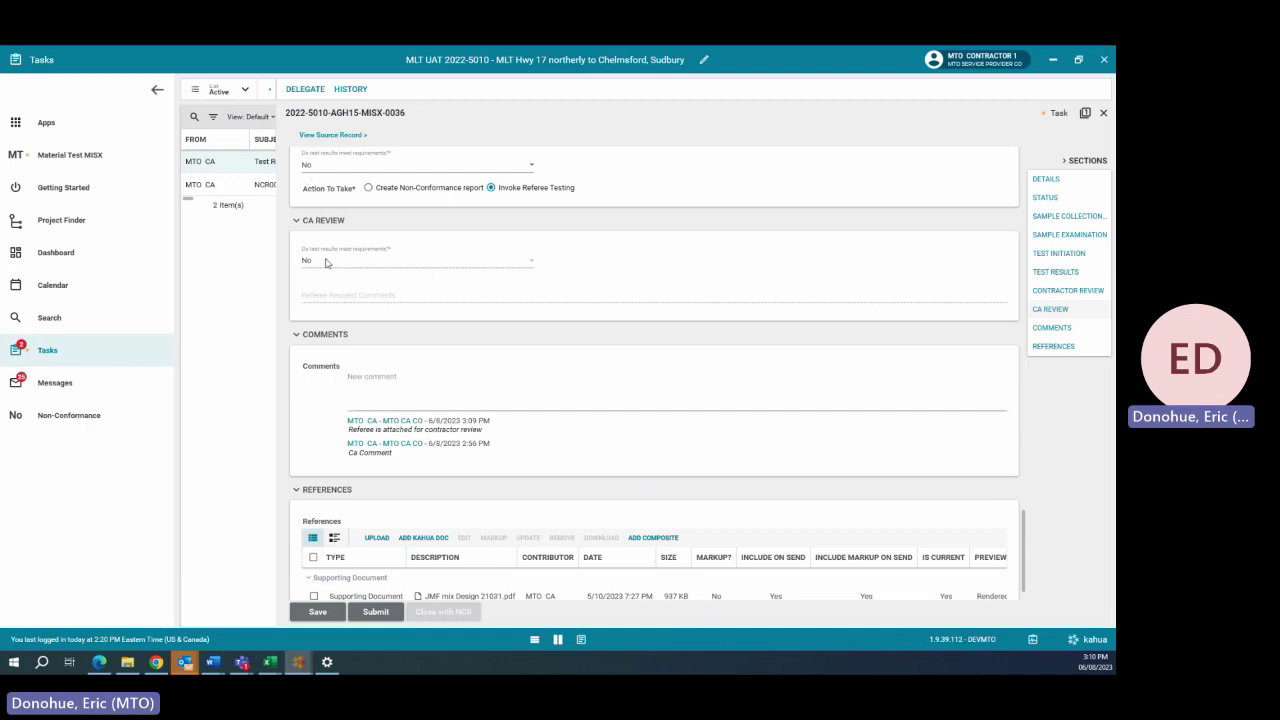
left_click_drag(349, 429, 504, 427)
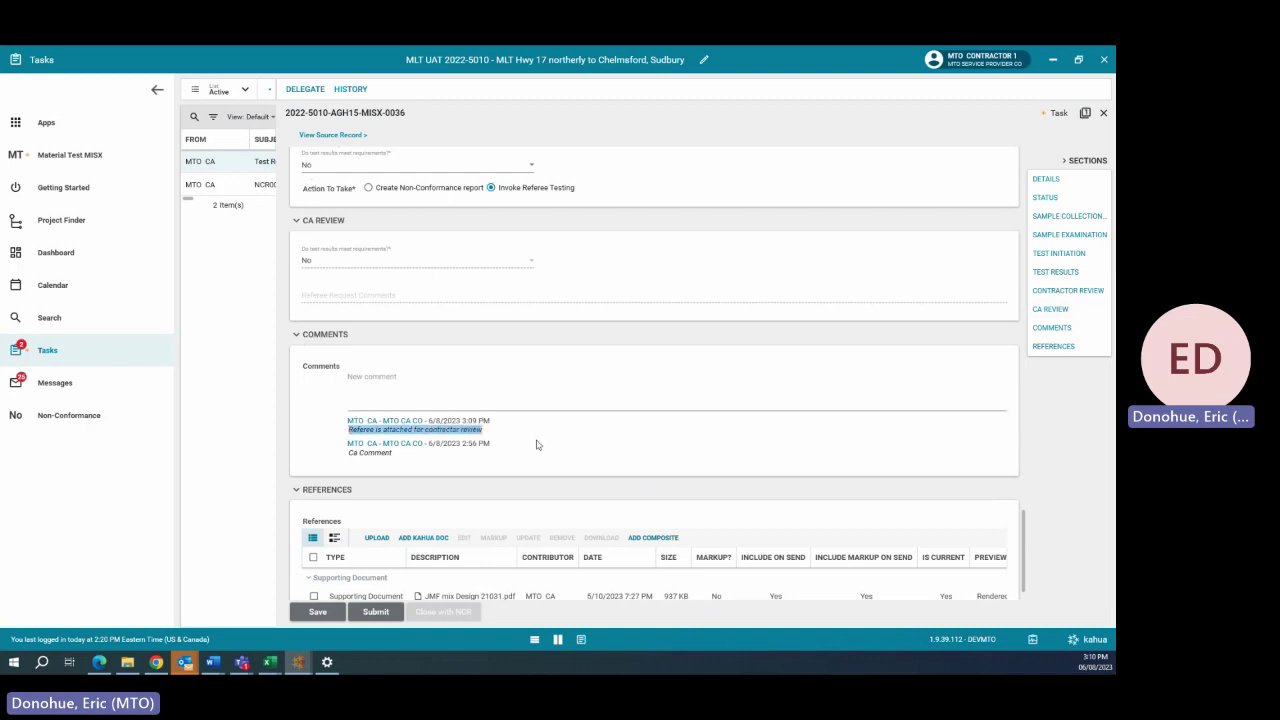
scroll(599, 453, "up", 2)
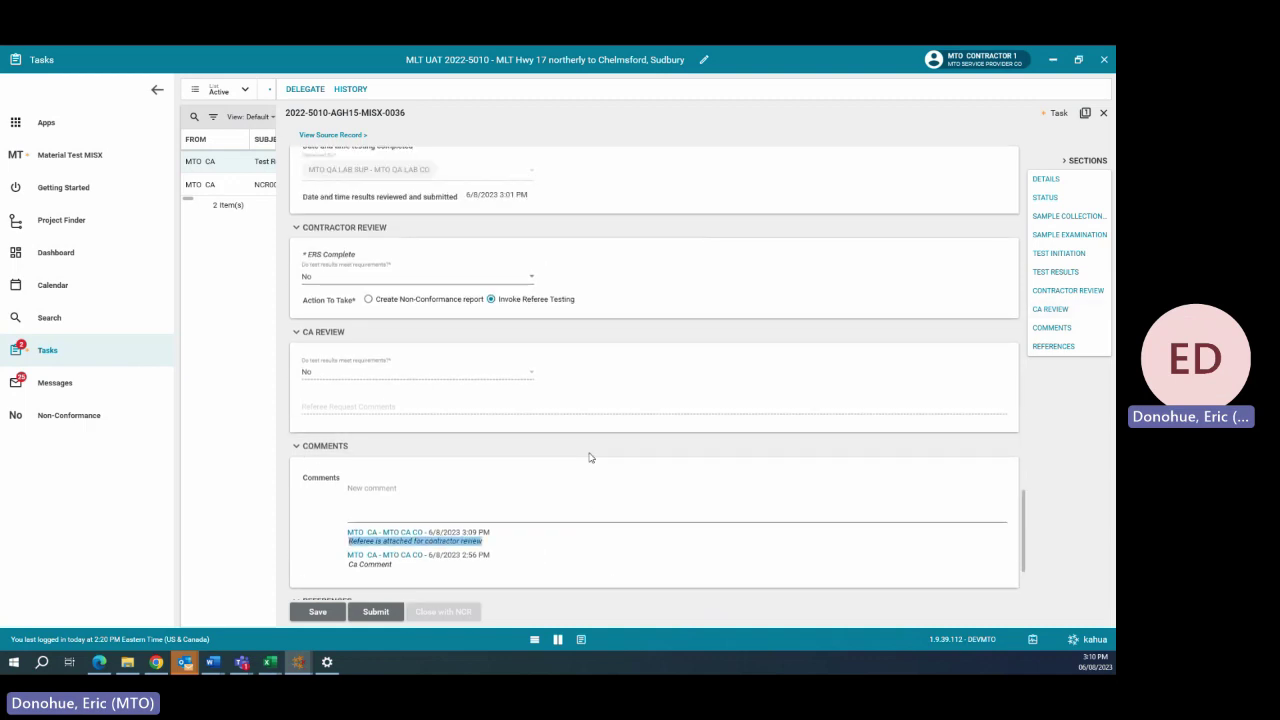
Step: Answer No to results meeting requirements in Contractor Review, choose Create Non-Conformance report, and close the record with NCR
left_click(414, 286)
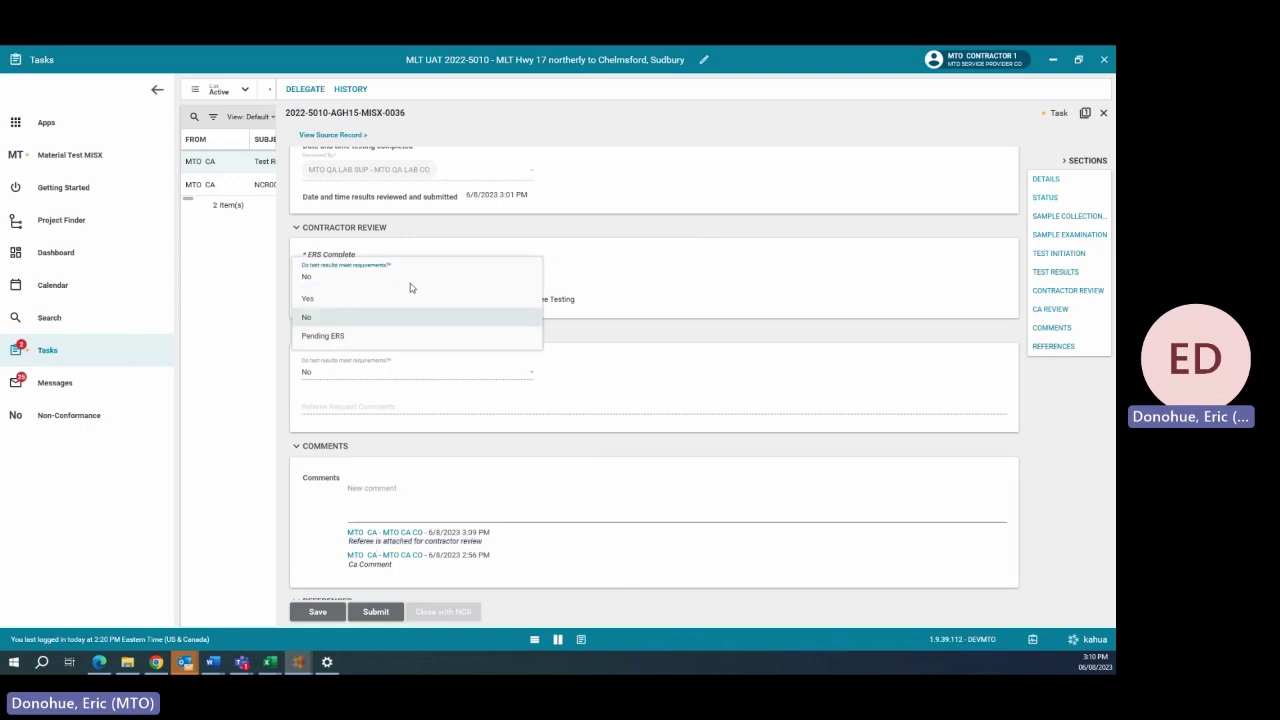
left_click(318, 298)
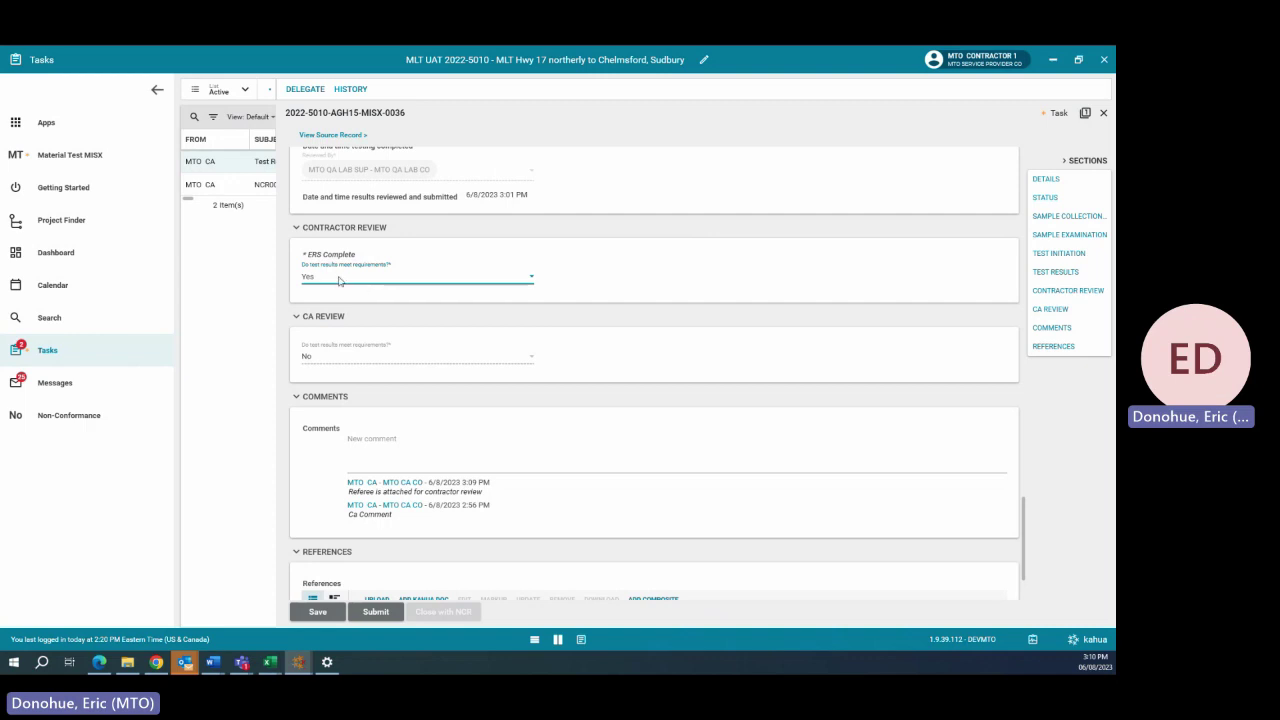
left_click(351, 285)
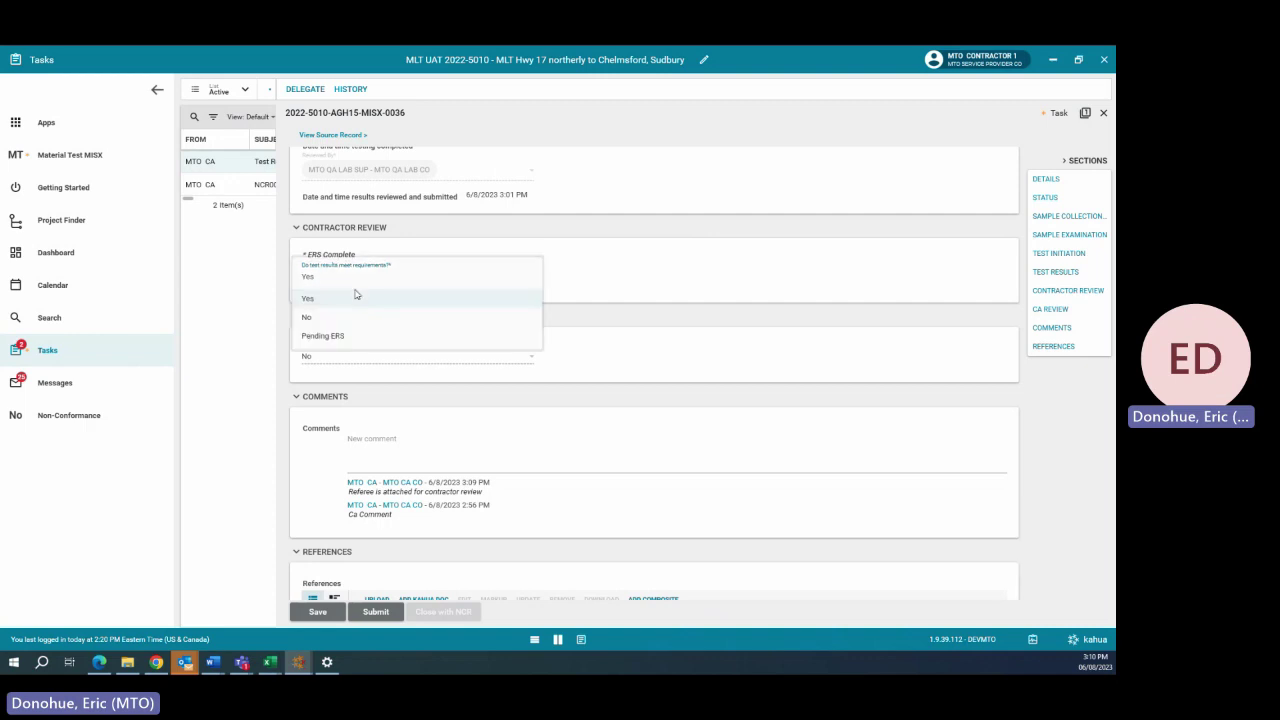
left_click(321, 319)
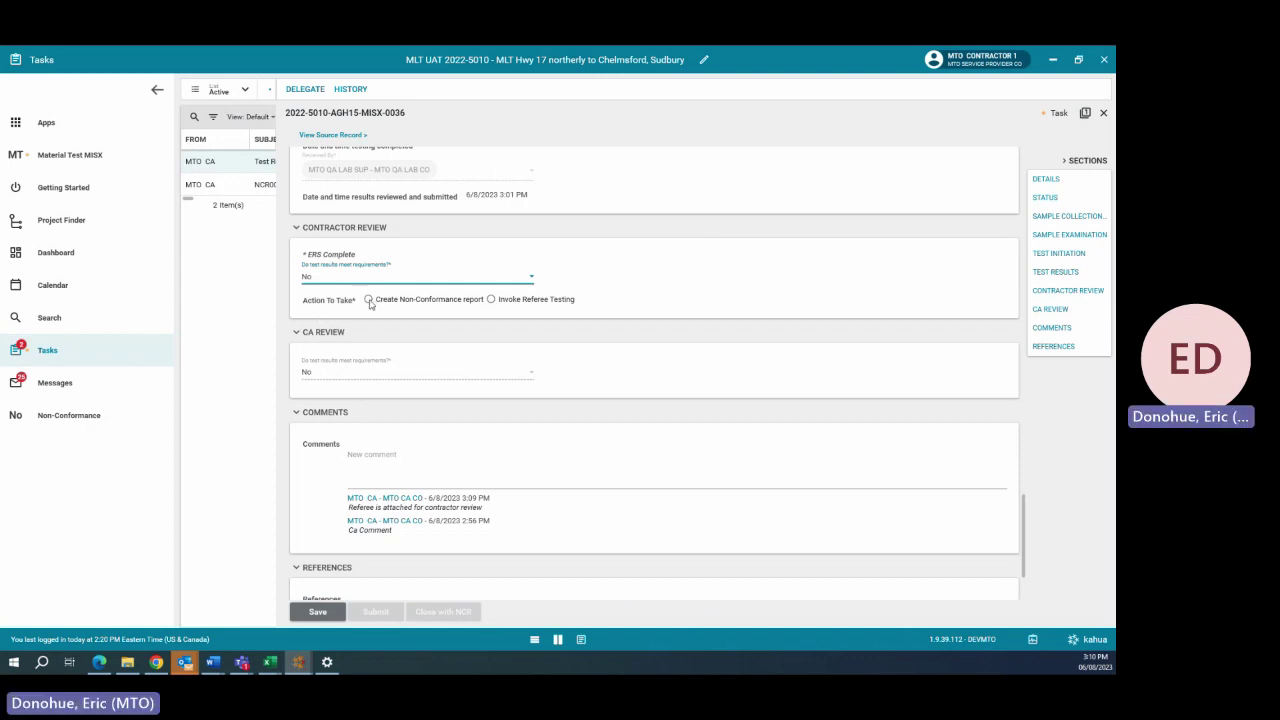
left_click(368, 300)
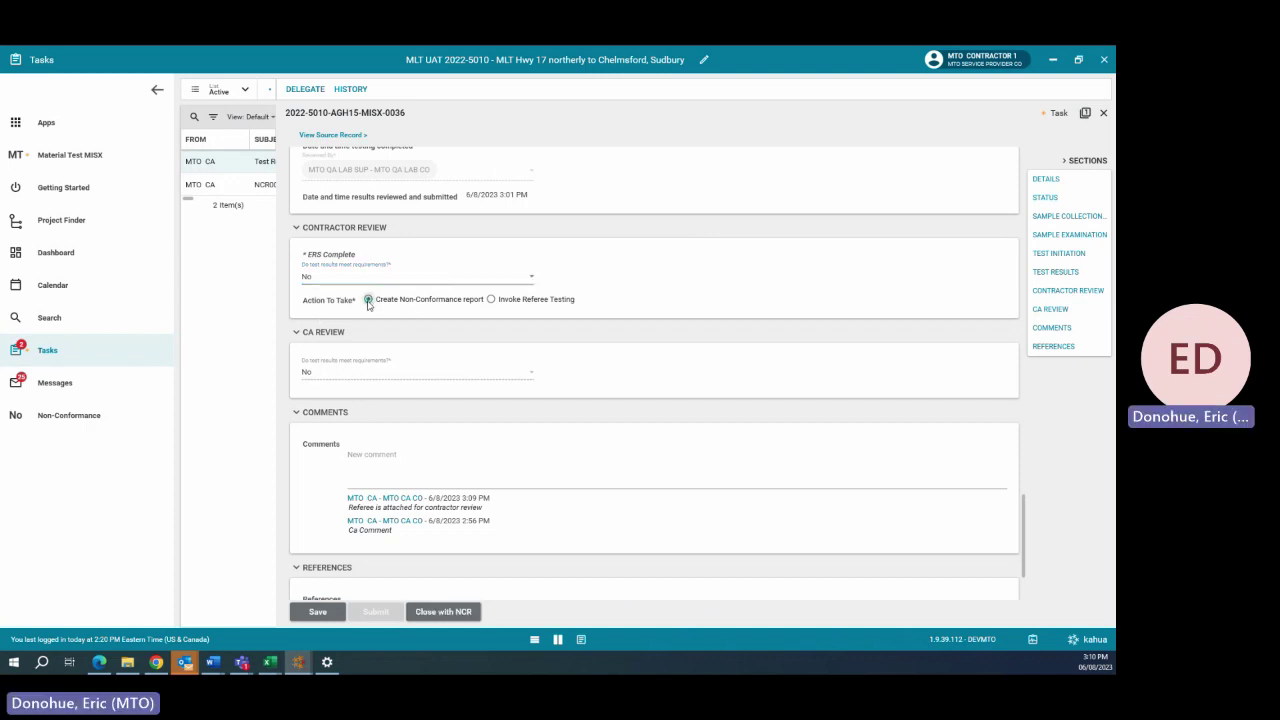
left_click(443, 612)
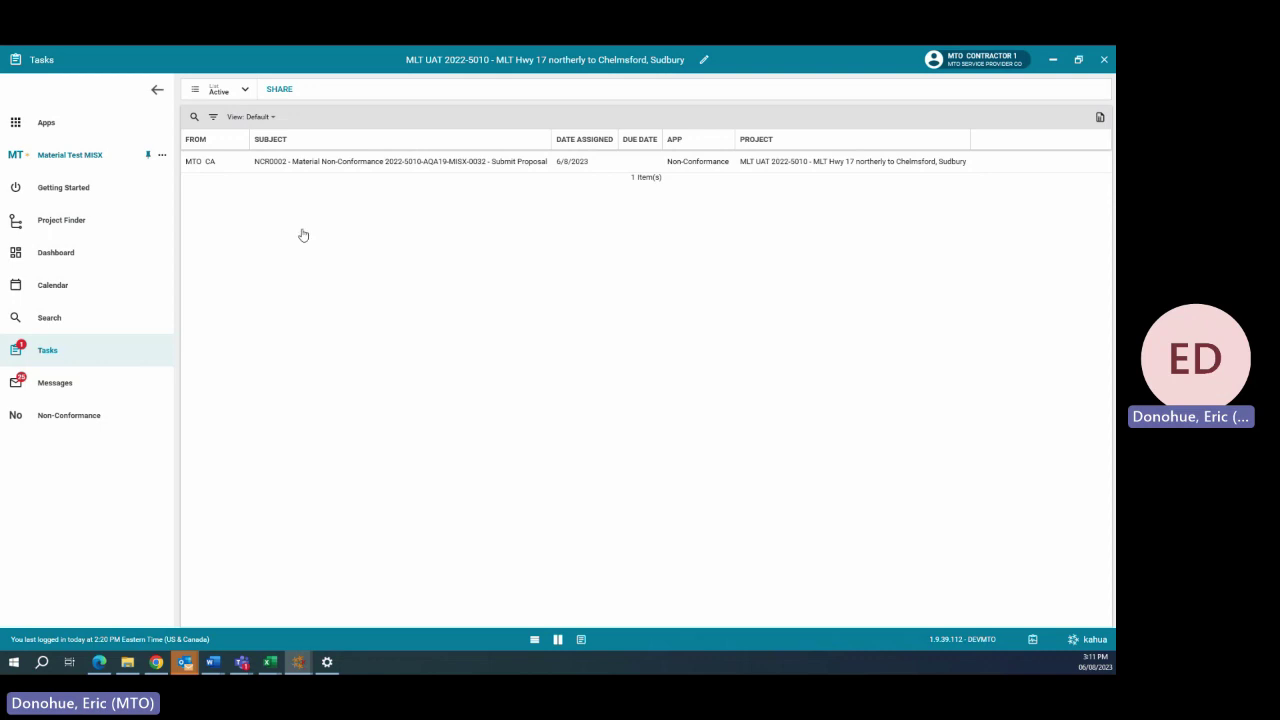
Step: Open record 2022-5010-AGH16-MISX-0034 in Material Test MISX and examine its status
left_click(95, 155)
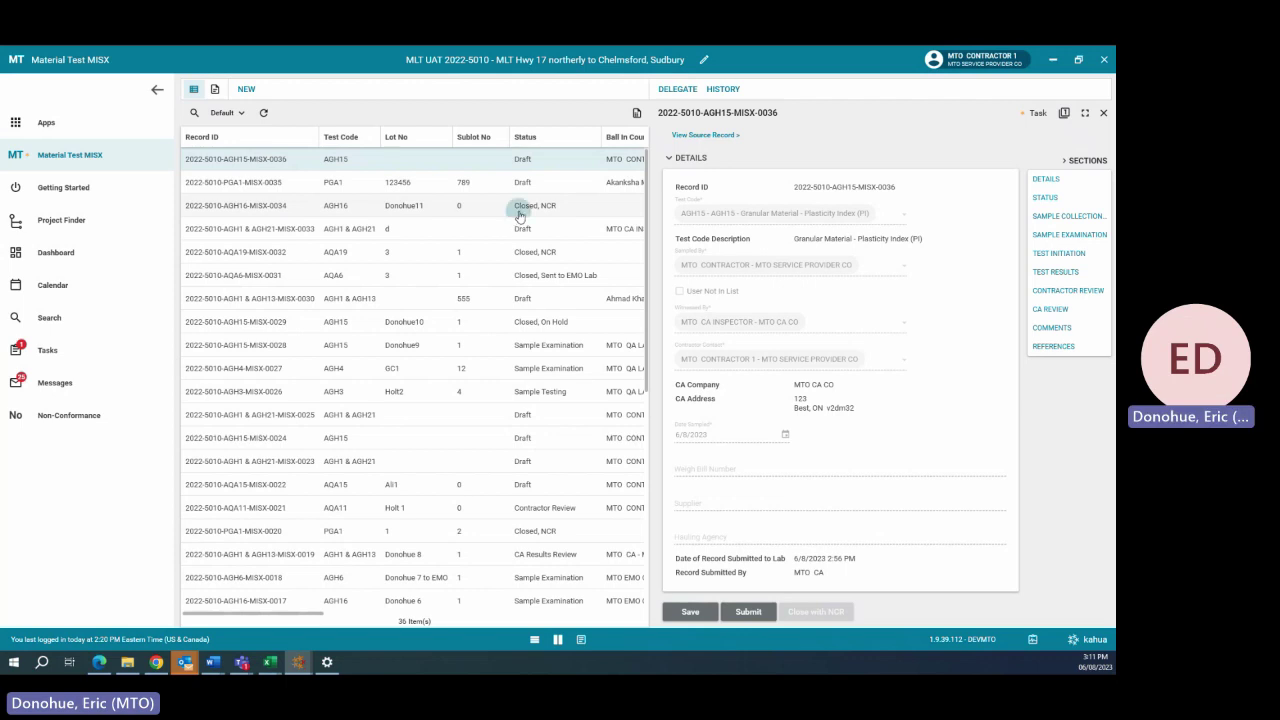
left_click(537, 212)
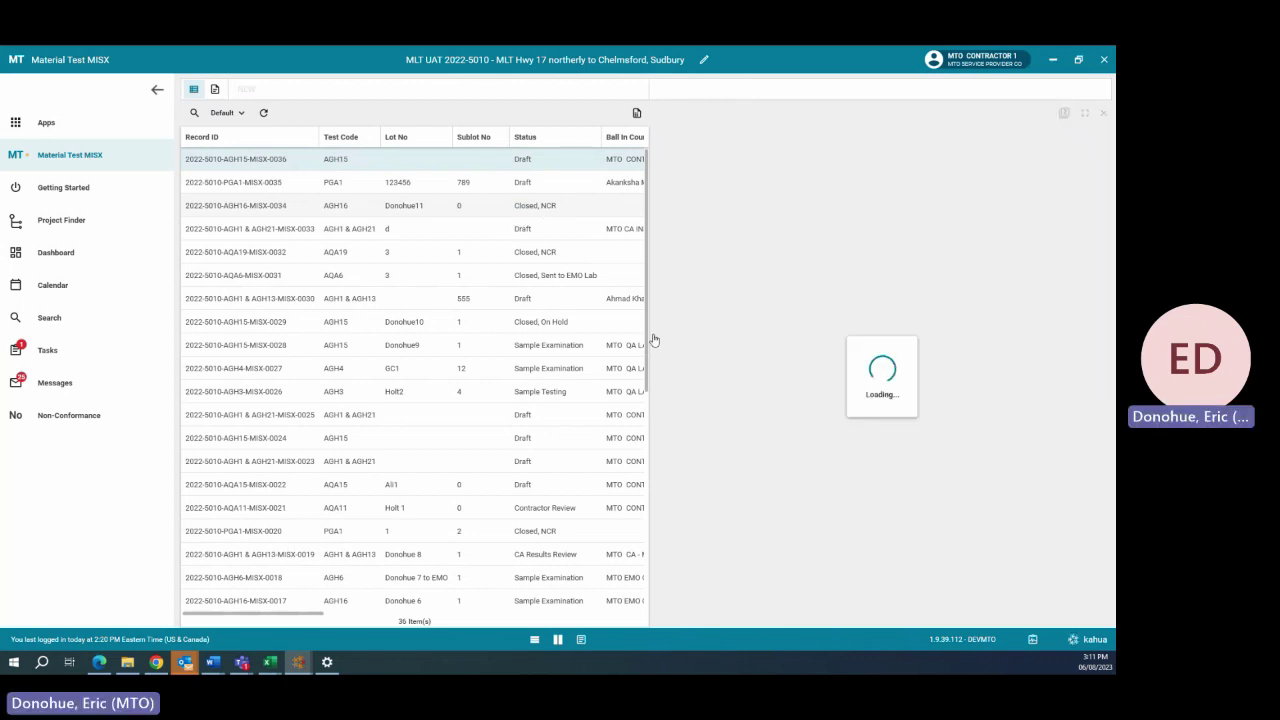
scroll(775, 305, "down", 2)
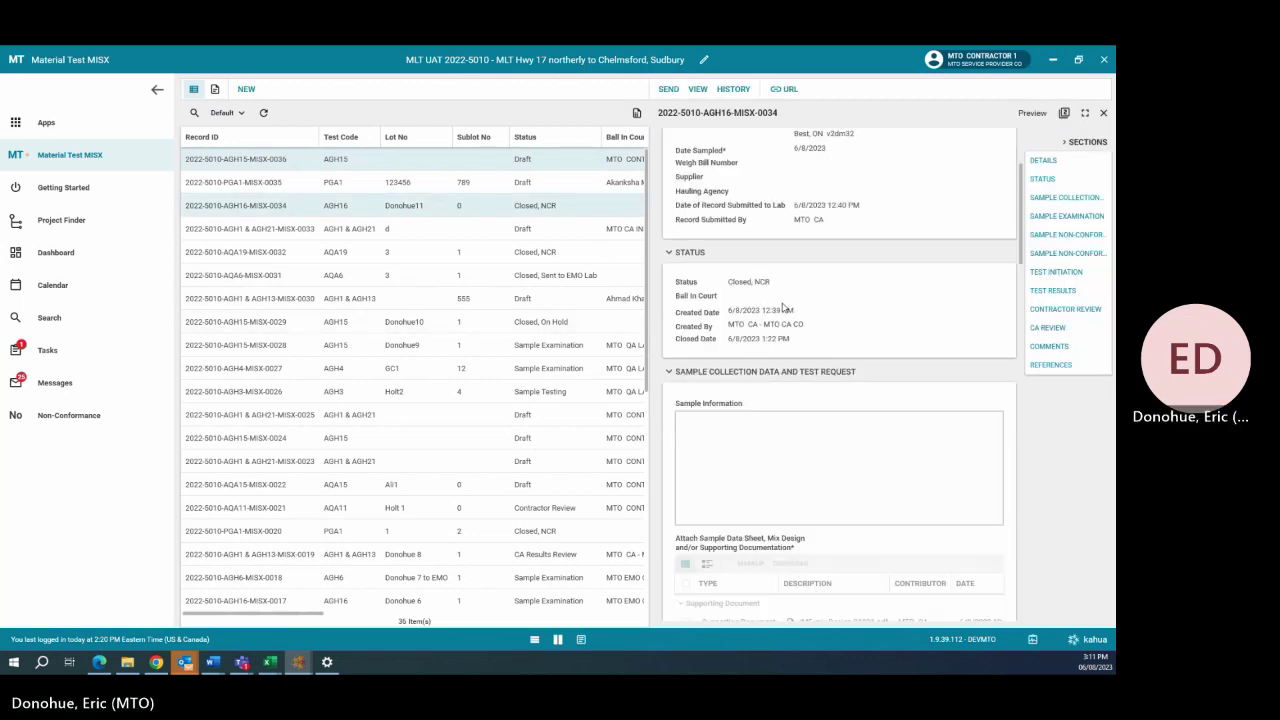
left_click_drag(742, 283, 788, 292)
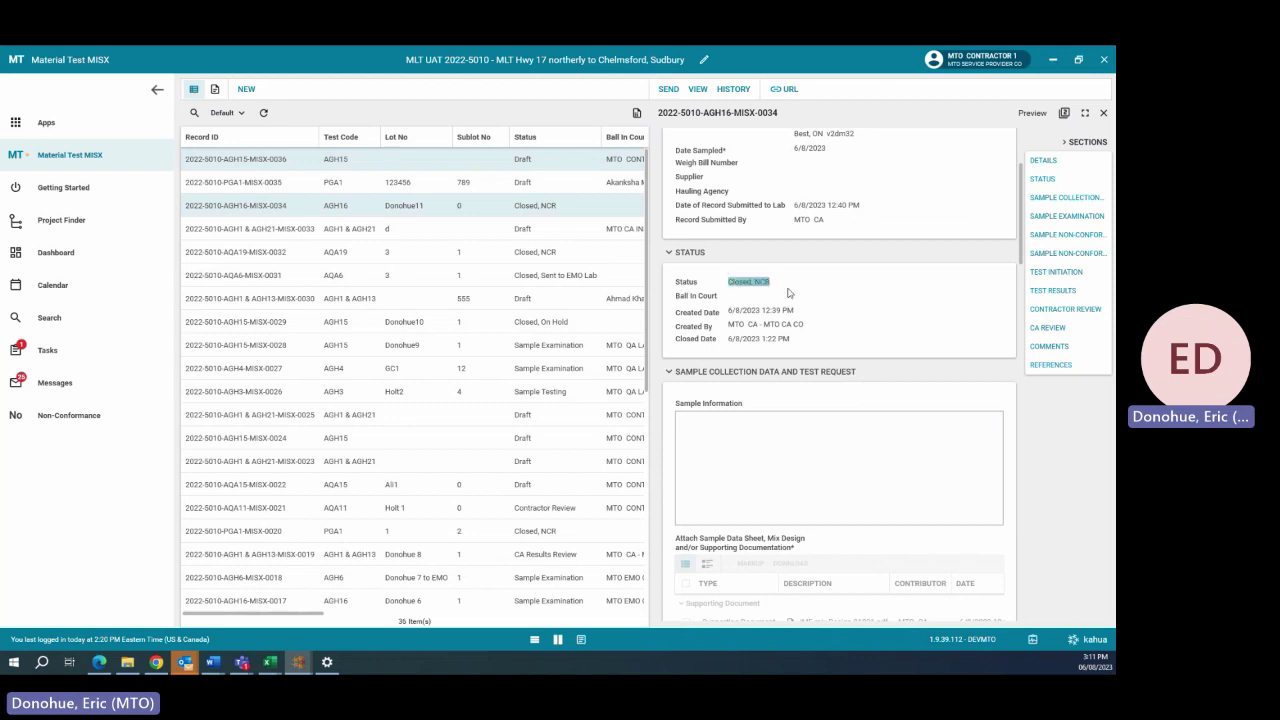
left_click(782, 296)
Step: Examine the record's Contractor Review section, including the action taken and the NCR link
scroll(822, 295, "down", 2)
scroll(825, 300, "down", 5)
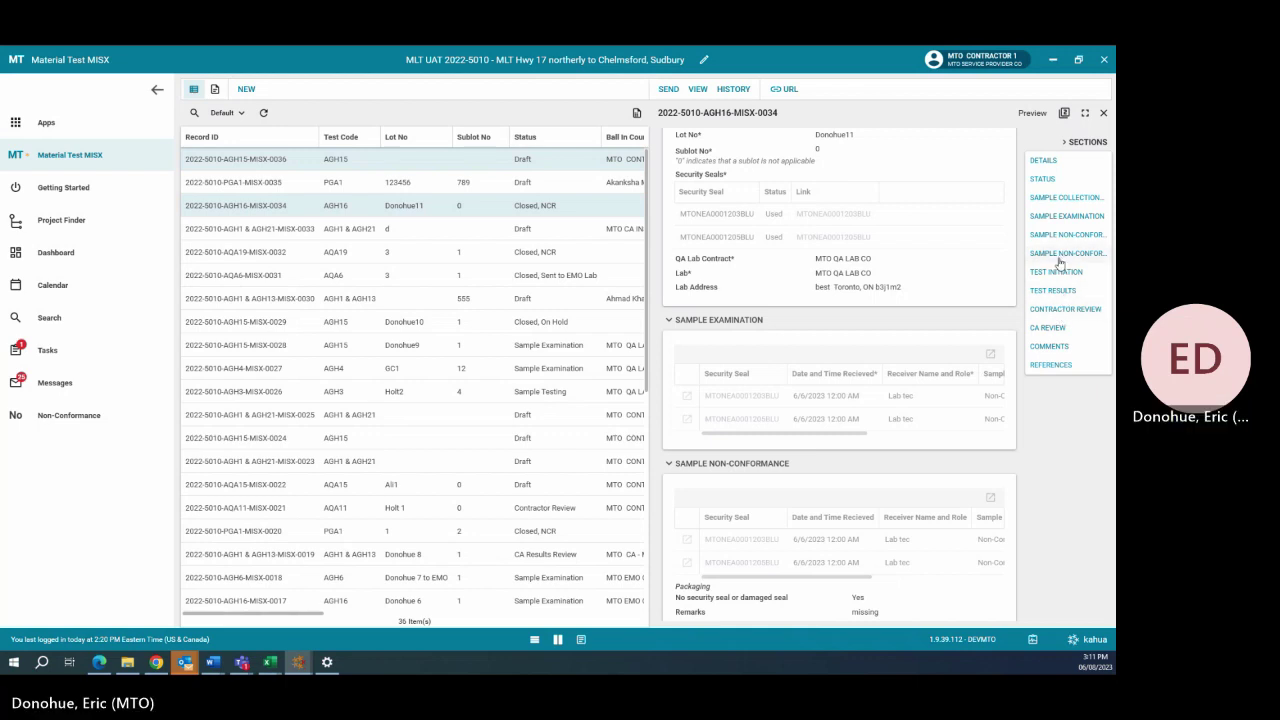
left_click(1062, 308)
scroll(916, 307, "down", 3)
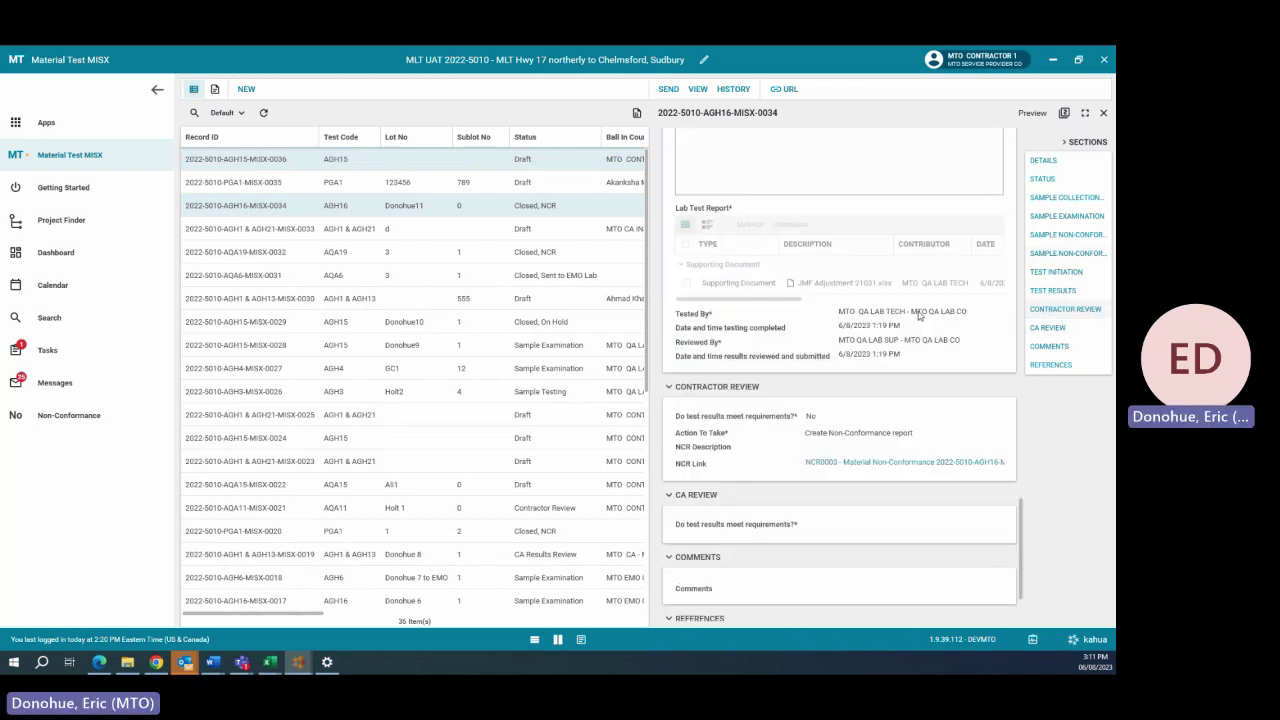
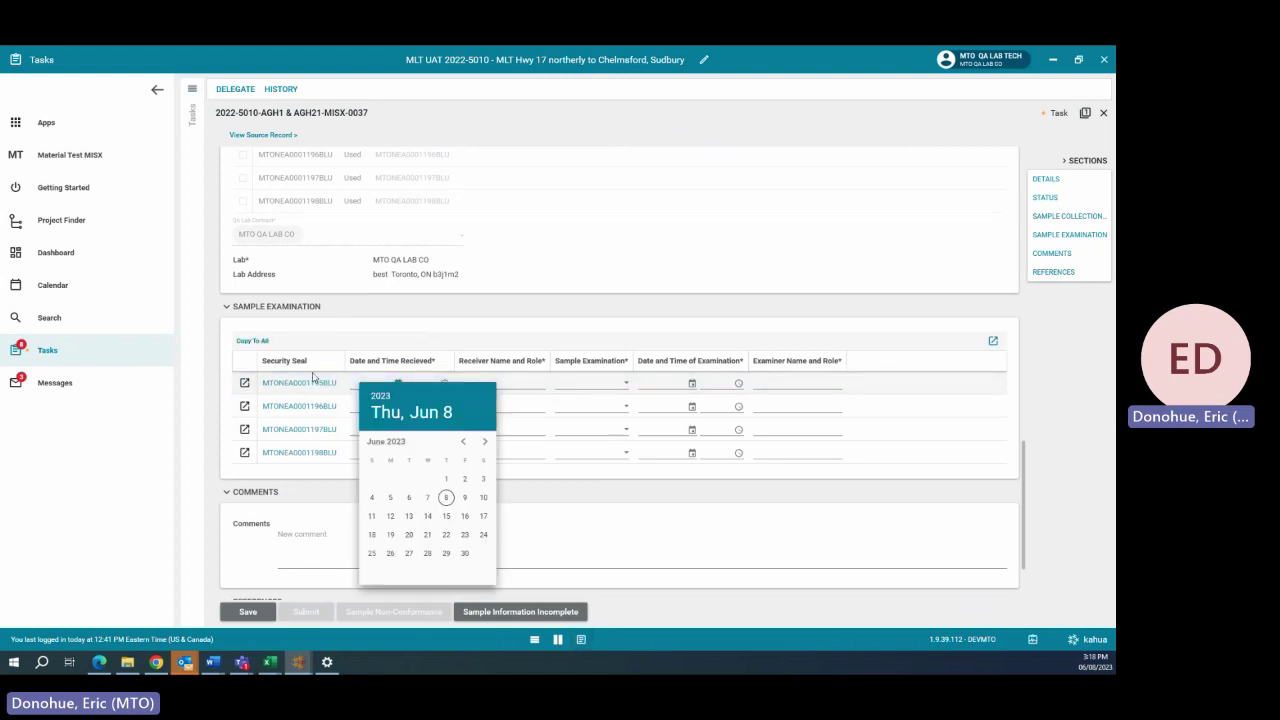
Step: Set the received date to 6/6/2023 and enter the receiver's name and role in the first Sample Examination row, copying both to all samples
left_click(409, 500)
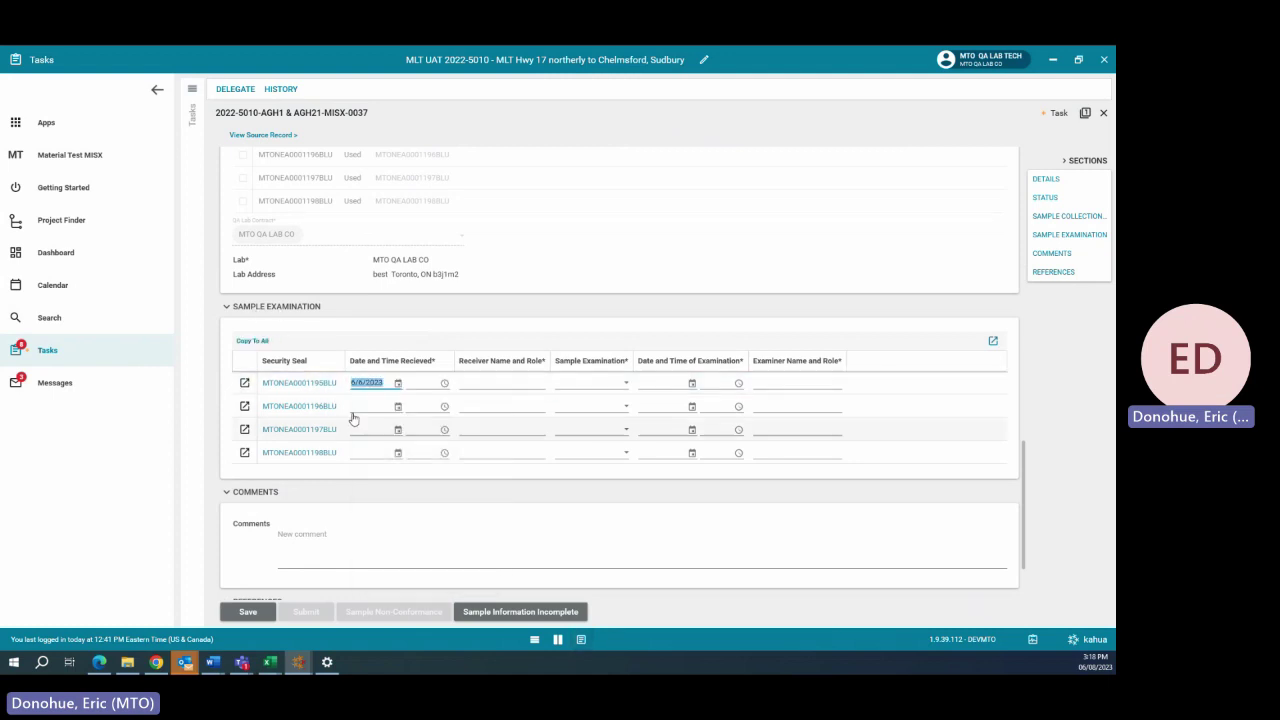
left_click(251, 342)
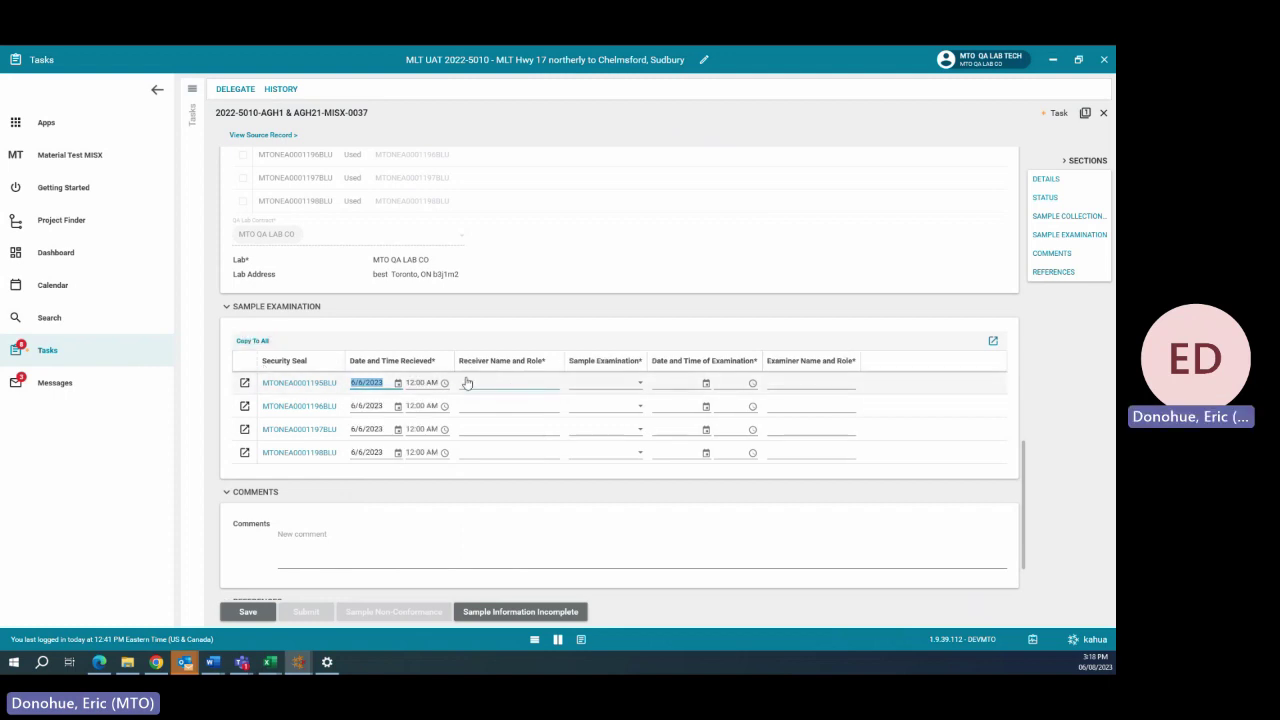
left_click(483, 383)
type("Tedh")
type("nician")
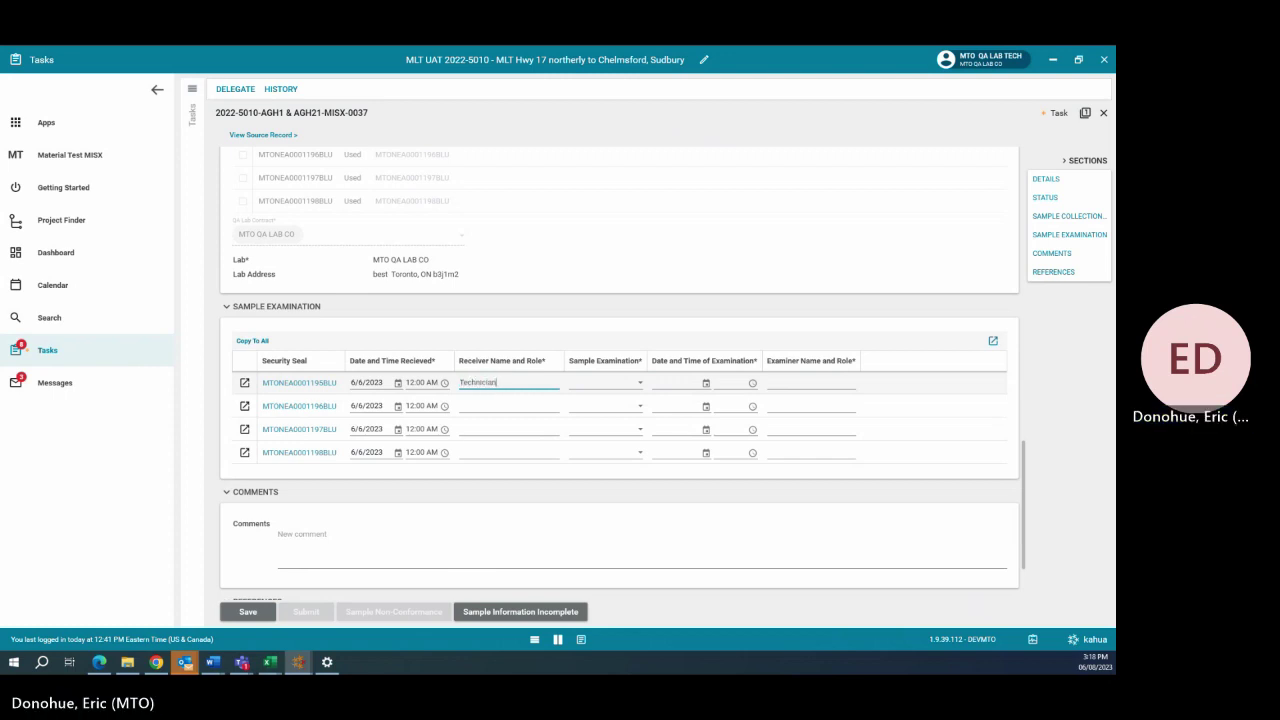
type(" Joe")
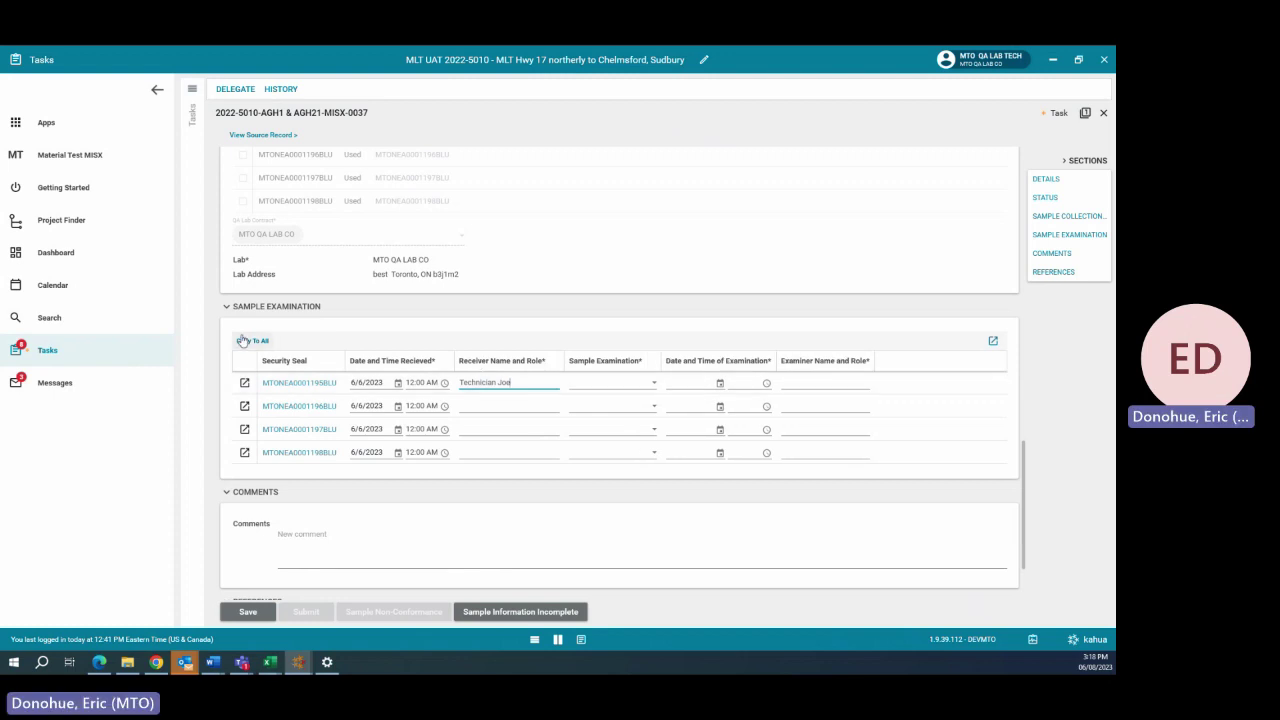
left_click(252, 341)
Step: Set Sample Examination to Sample OK for the first two security seals and Non-Conformance for the last two
left_click(612, 383)
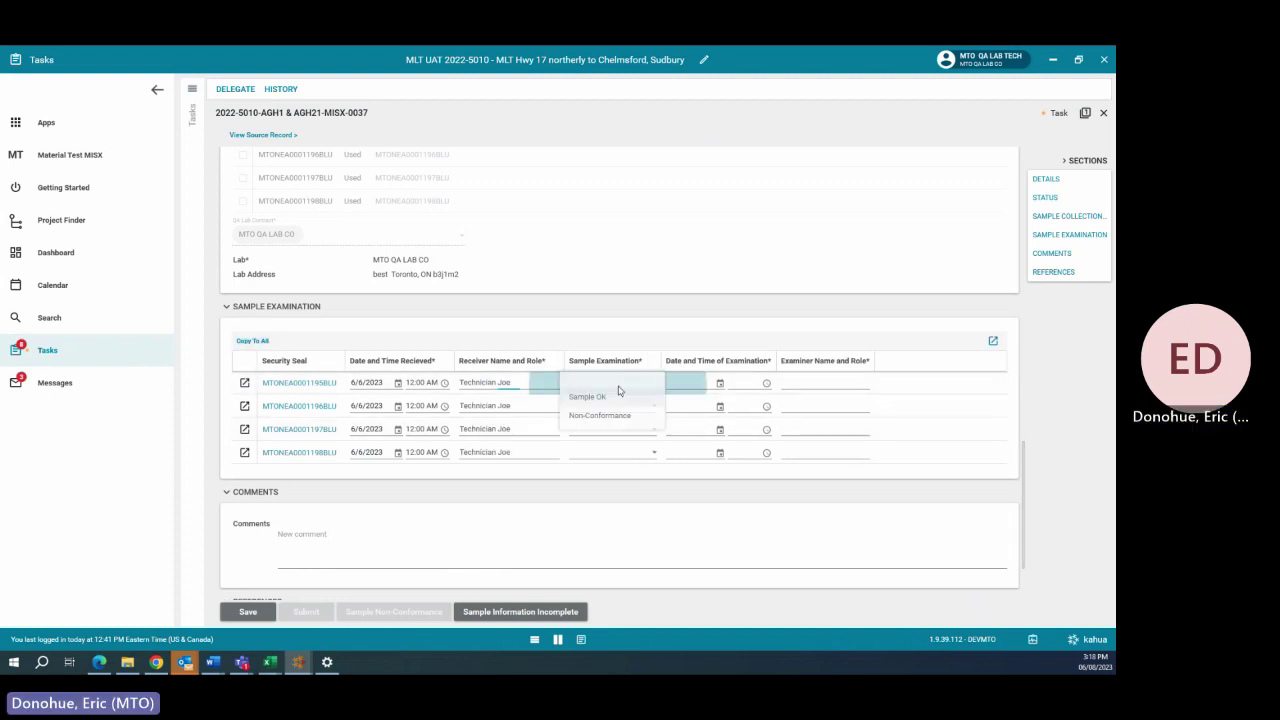
left_click(614, 395)
left_click(620, 406)
left_click(625, 420)
left_click(623, 432)
left_click(626, 446)
left_click(630, 458)
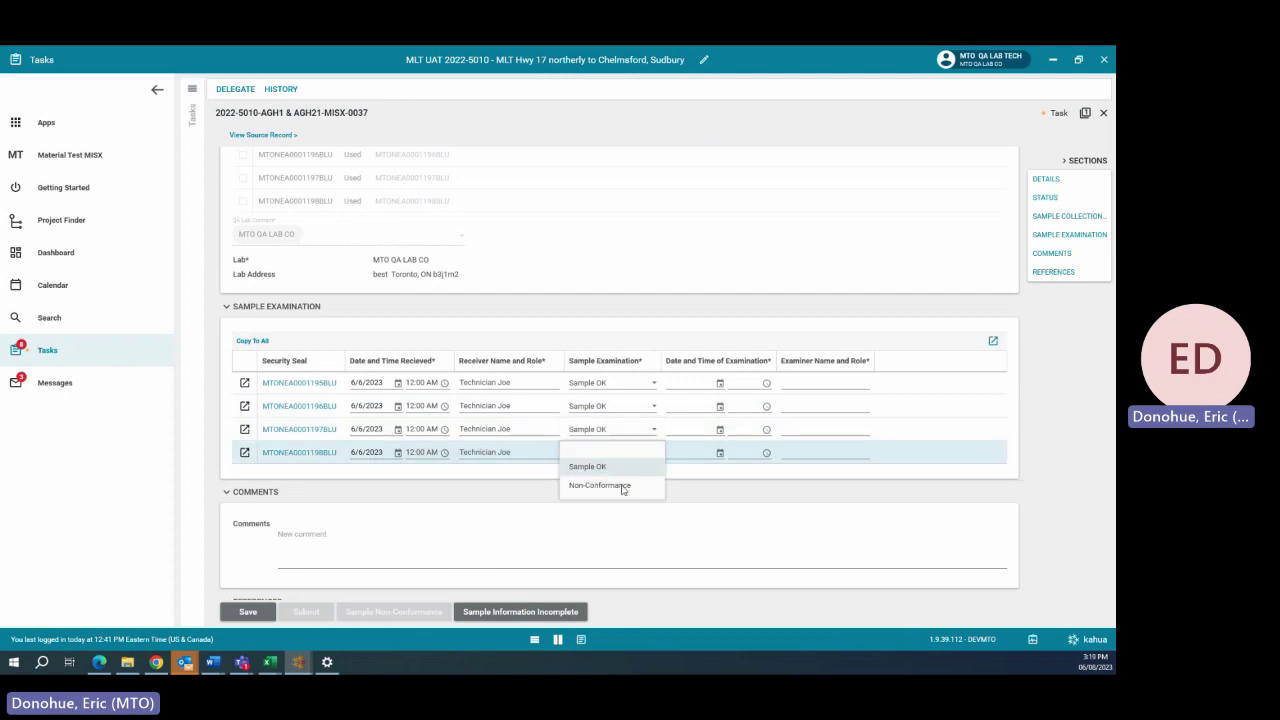
left_click(646, 431)
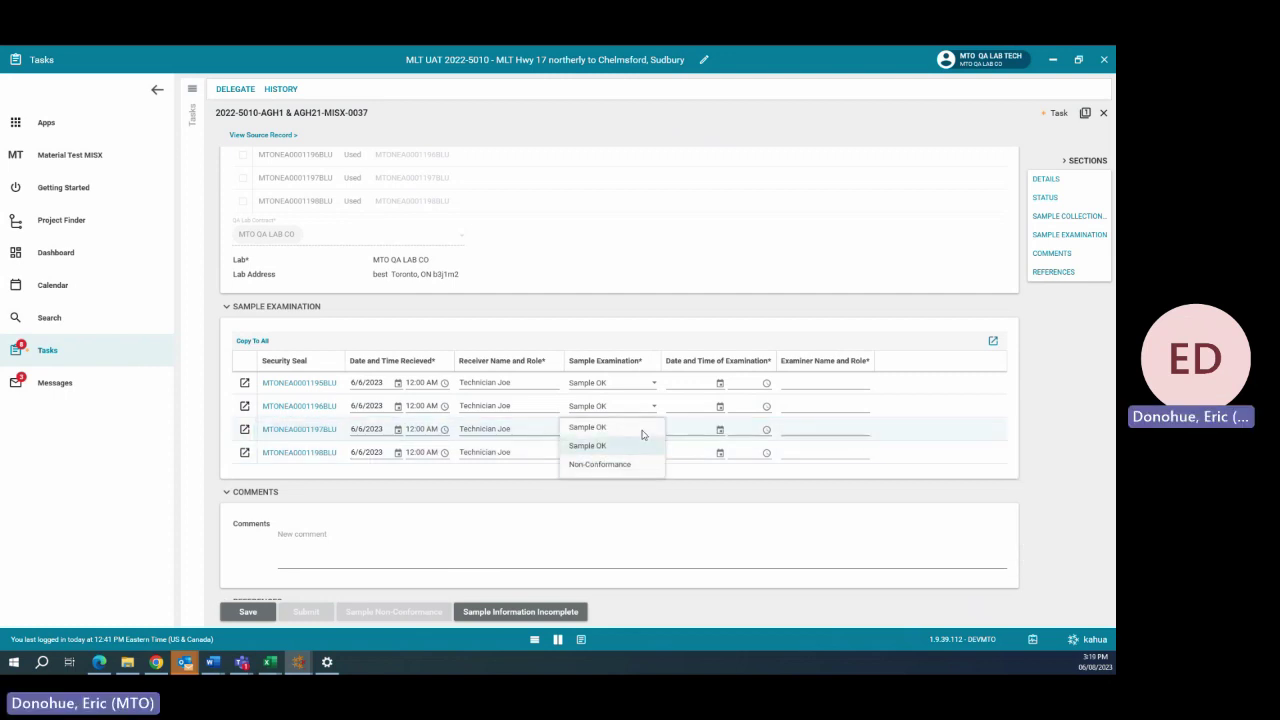
left_click(634, 466)
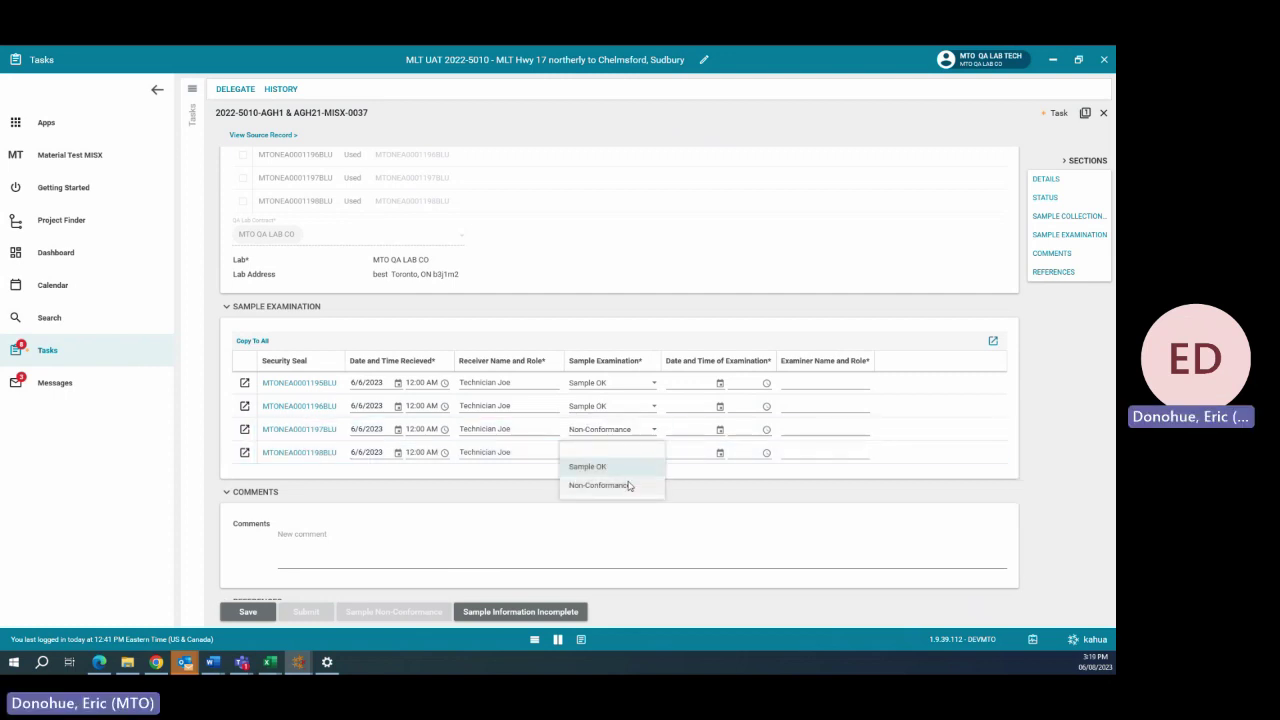
left_click(629, 485)
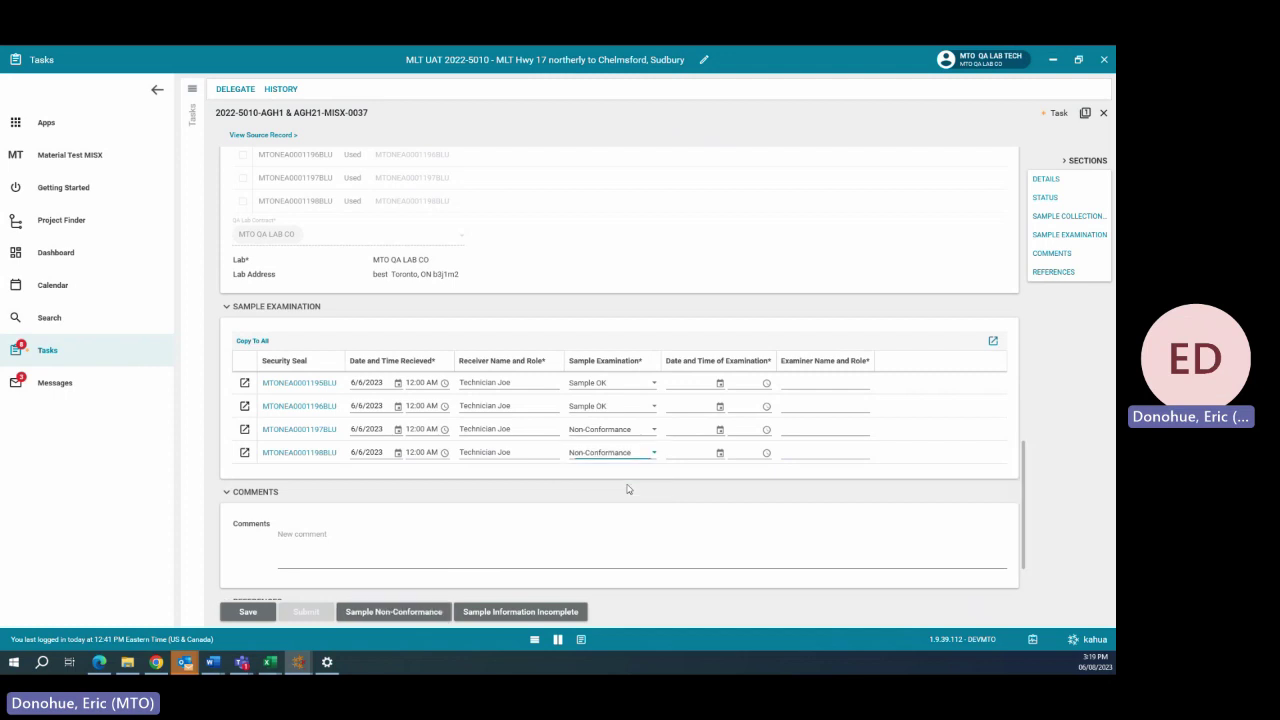
Step: Set the examination date to 6/7/2023 and reuse the receiver's name and role as the examiner's, copying both to all samples
left_click(721, 385)
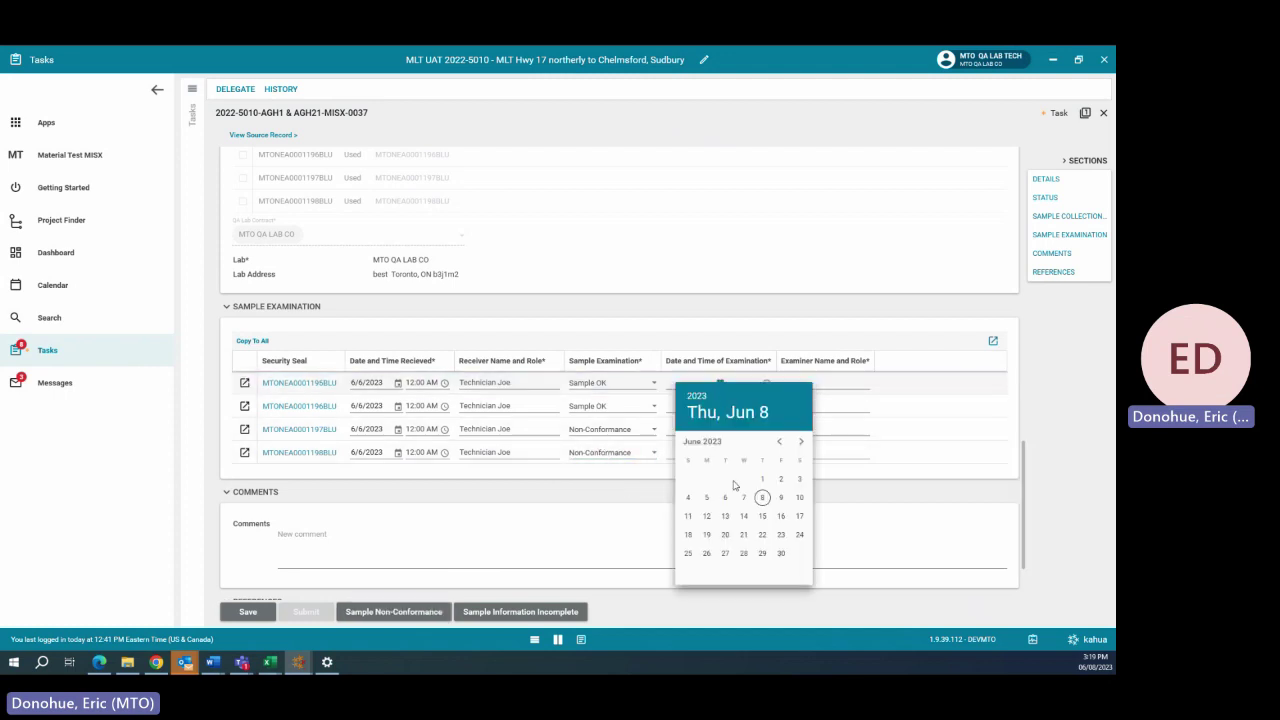
left_click(740, 499)
left_click(252, 340)
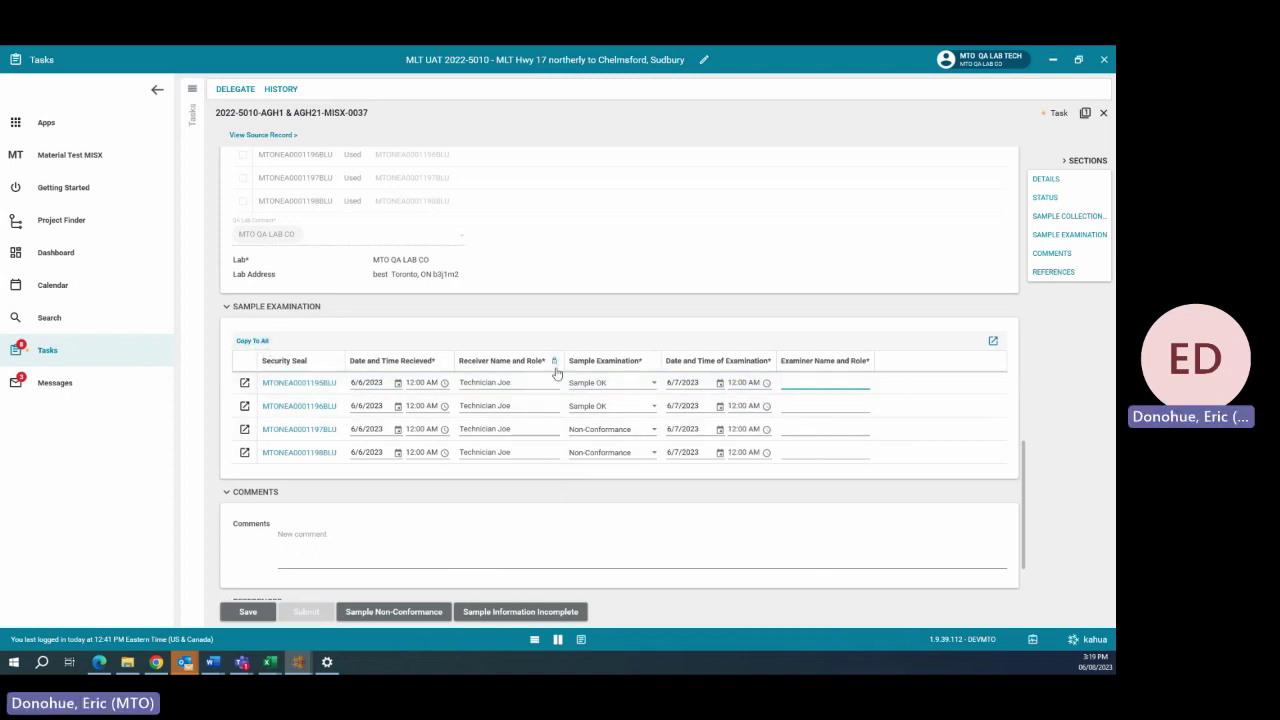
left_click(516, 382)
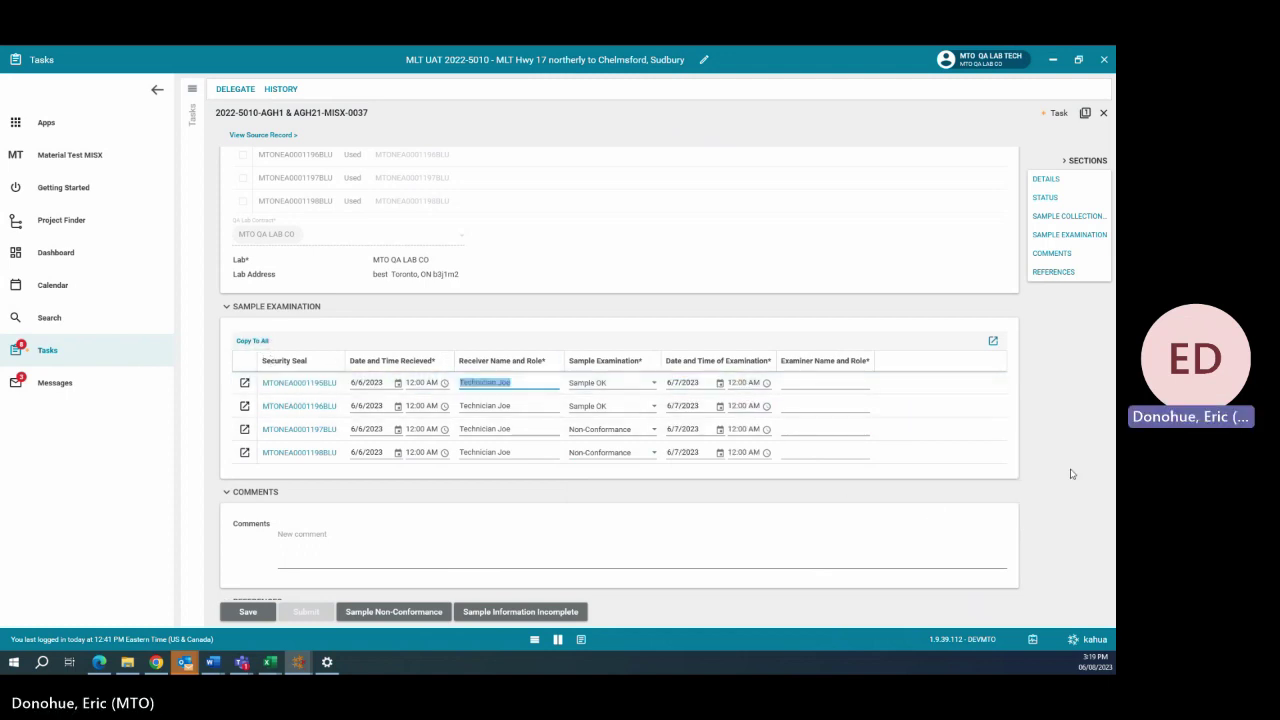
left_click(840, 383)
key("ctrl+v")
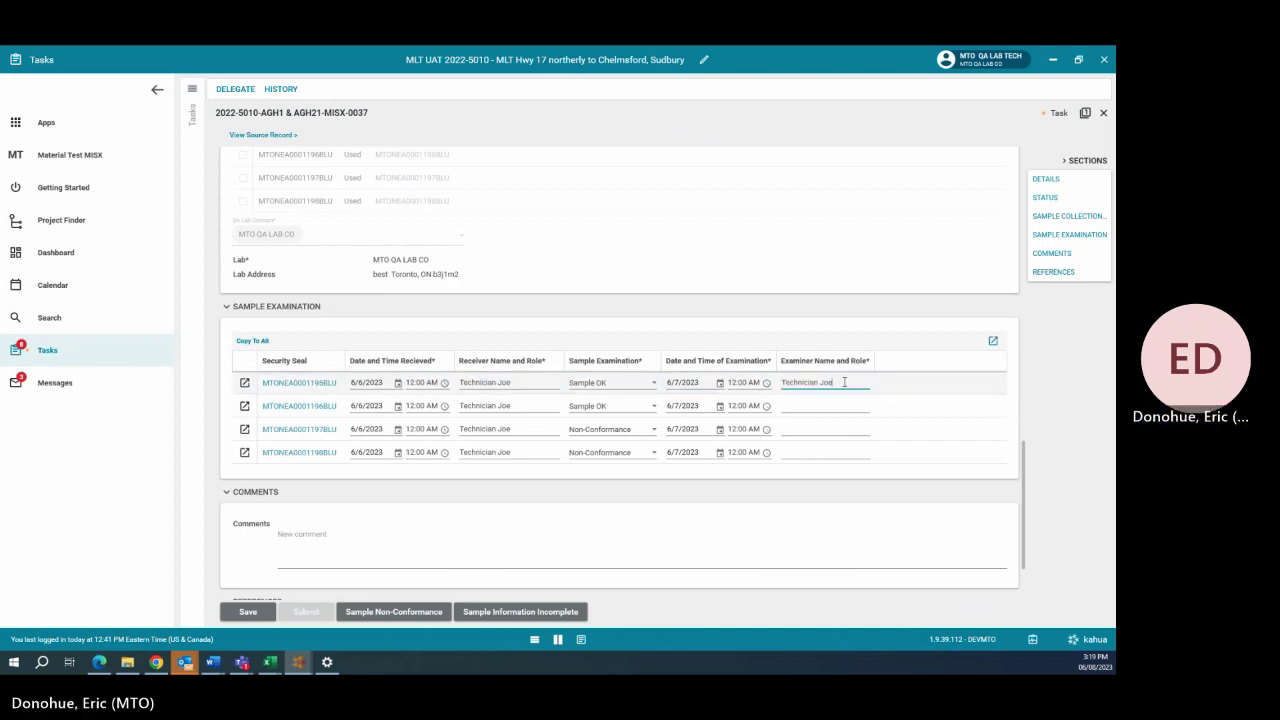
left_click(262, 342)
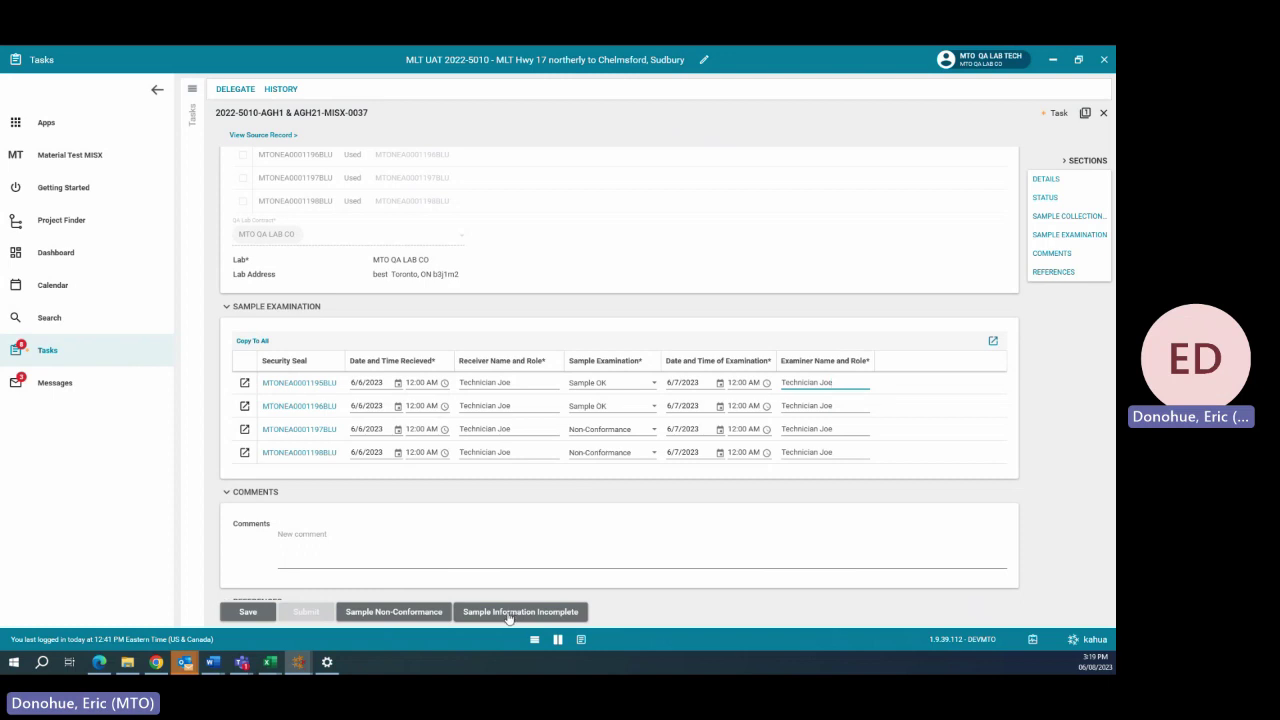
Step: Route the record to Sample Non-Conformance and open its Sample Non-Conformance Initiation task at the non-conformance reasons
left_click(402, 617)
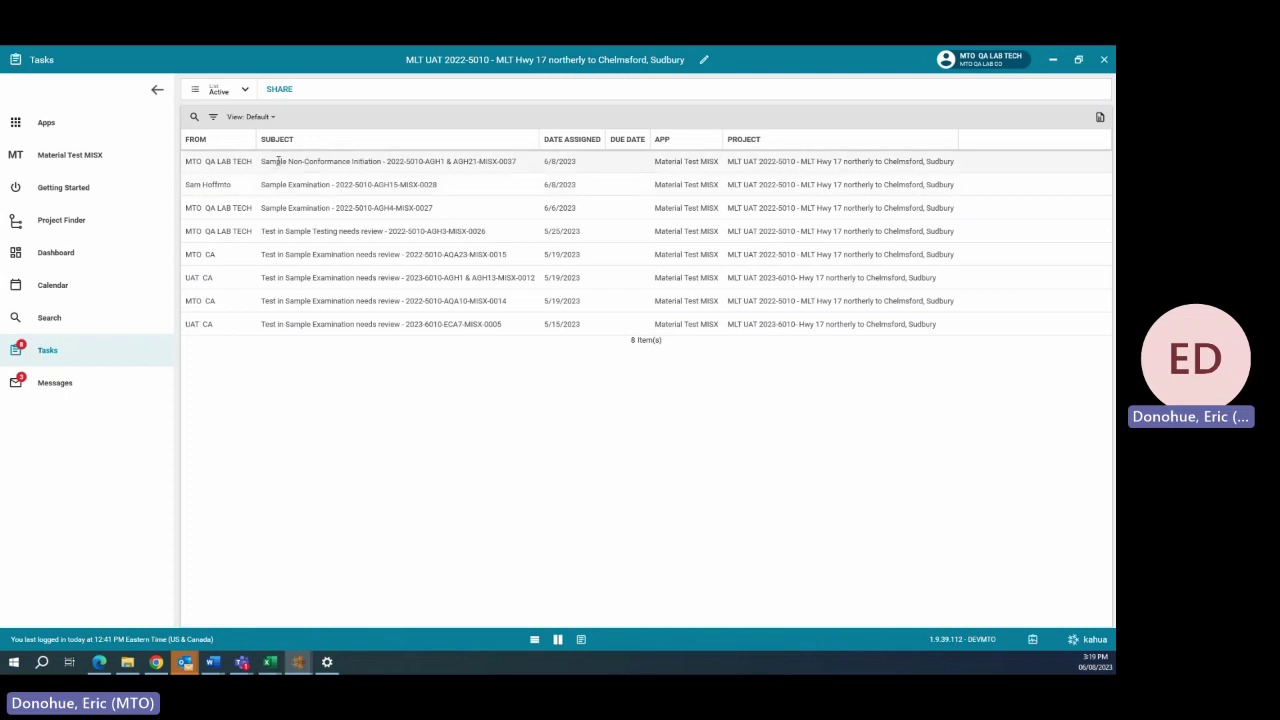
left_click(386, 161)
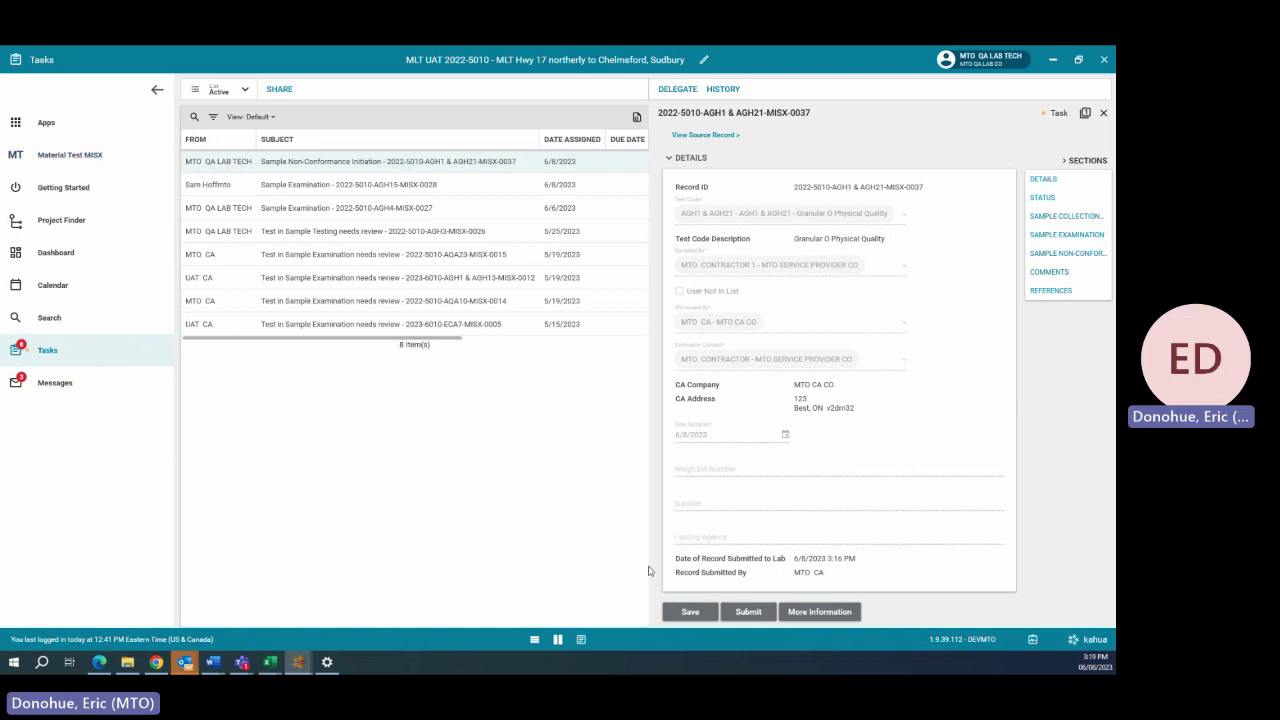
left_click_drag(648, 571, 322, 571)
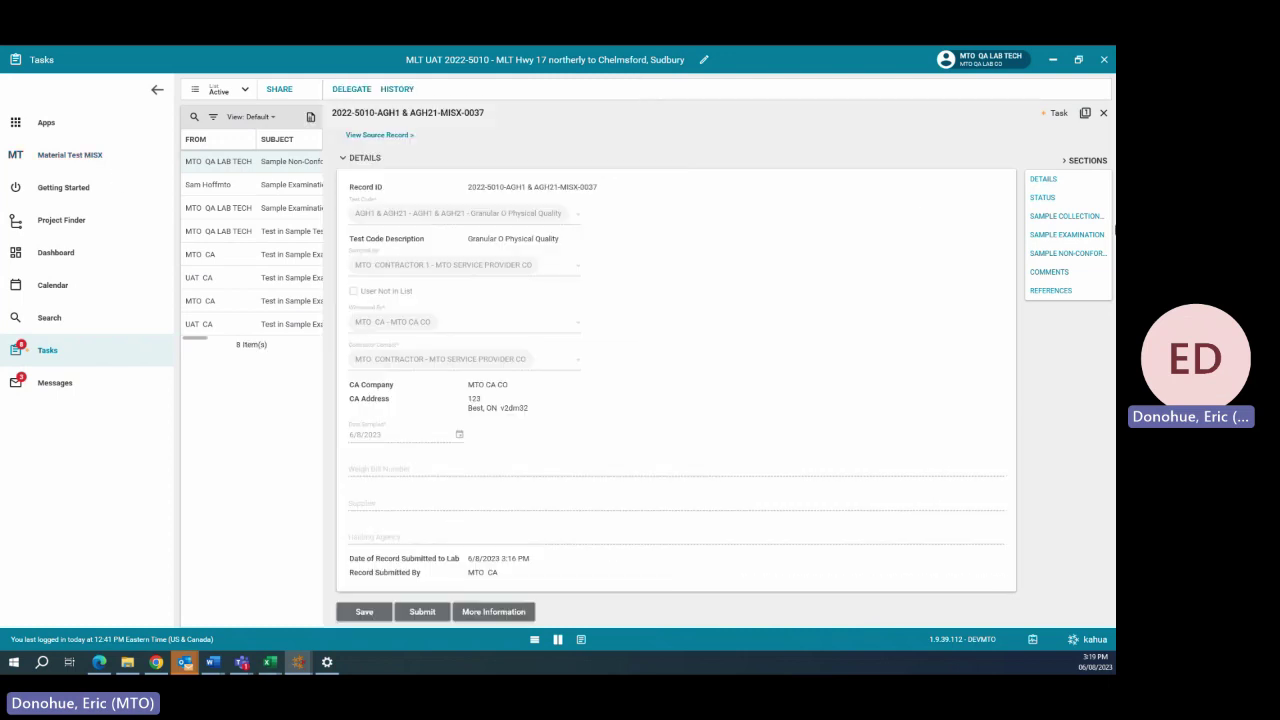
left_click(1066, 253)
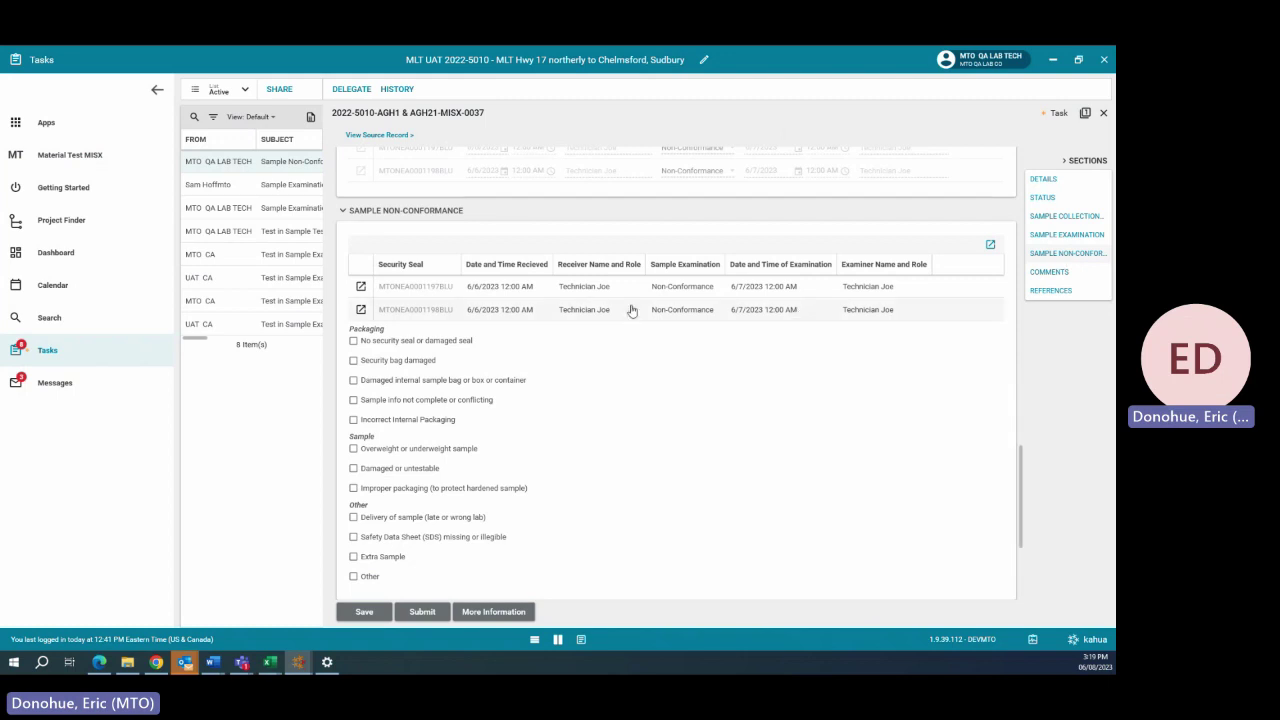
scroll(499, 327, "down", 1)
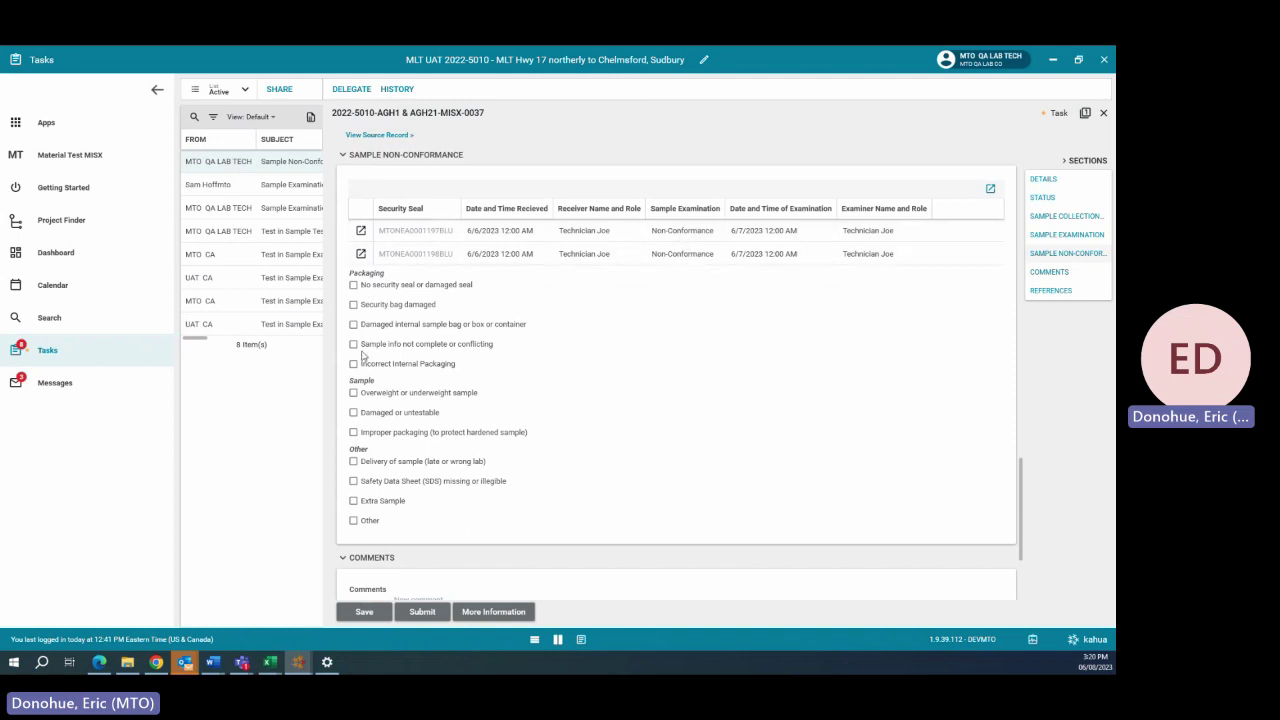
Step: Select Security bag damaged with remark 1197, and Sample info not complete or conflicting with remark 1198
left_click(353, 305)
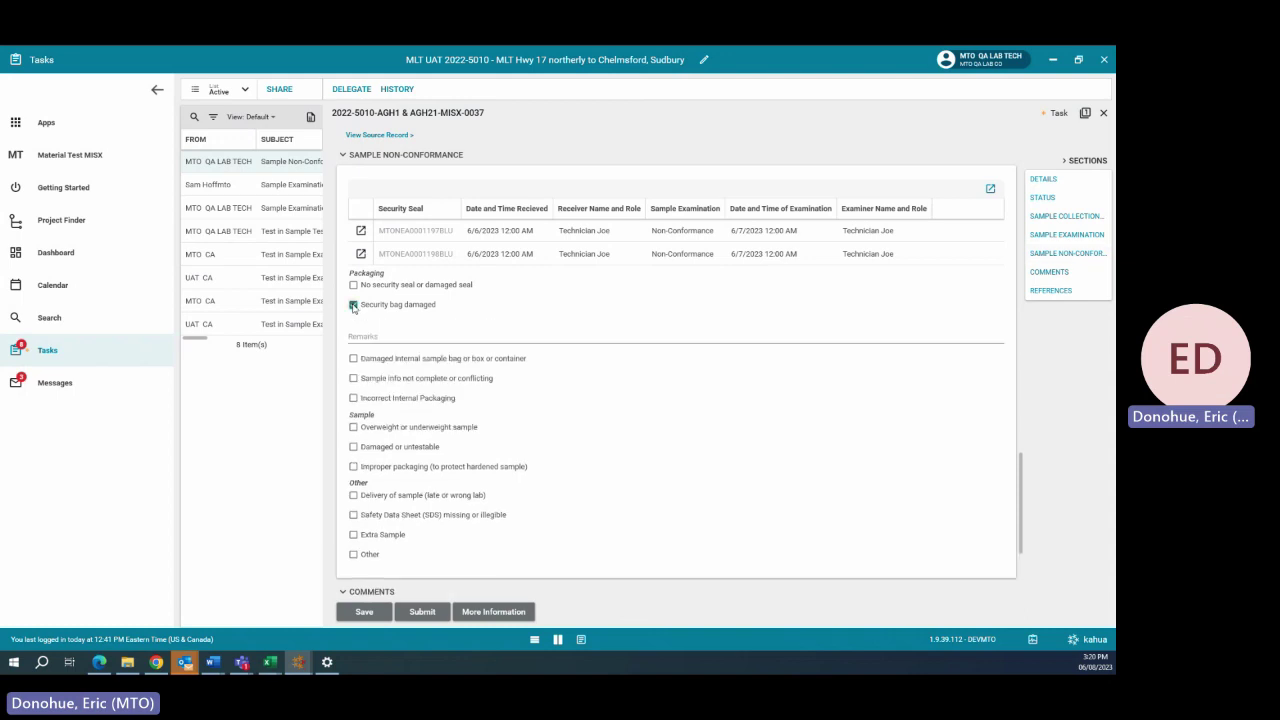
left_click(353, 379)
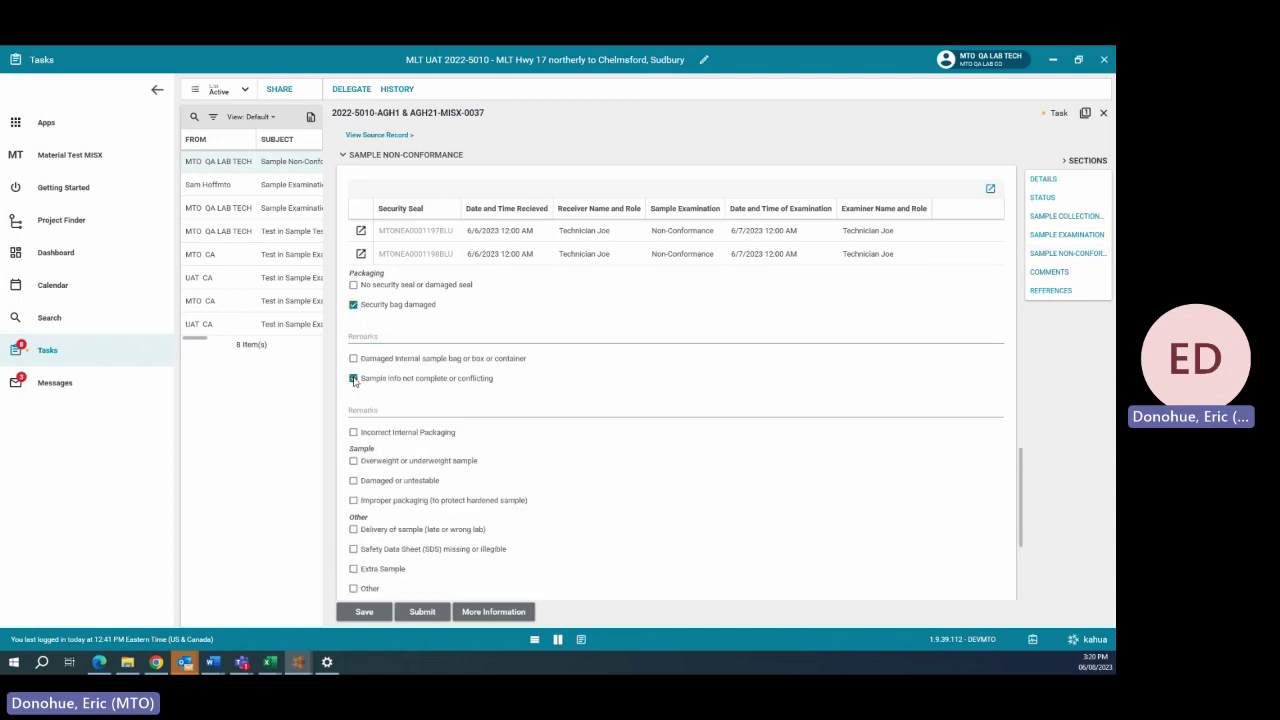
left_click(400, 337)
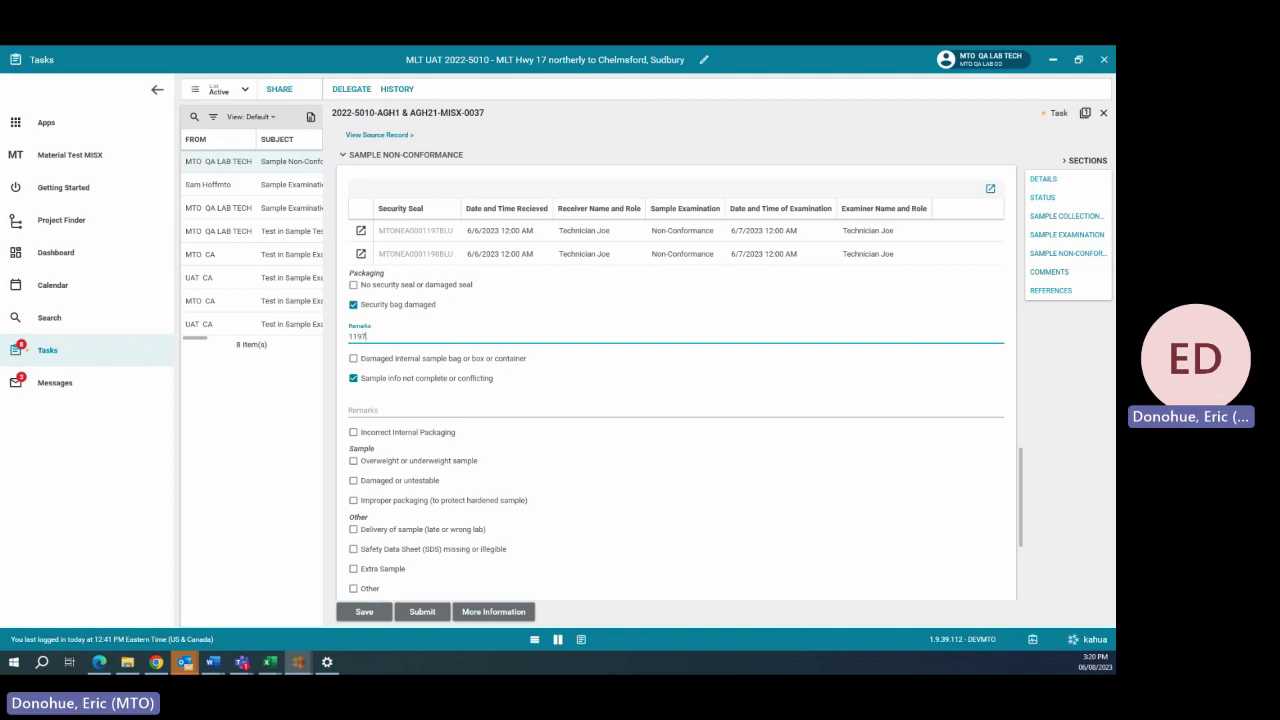
left_click(390, 406)
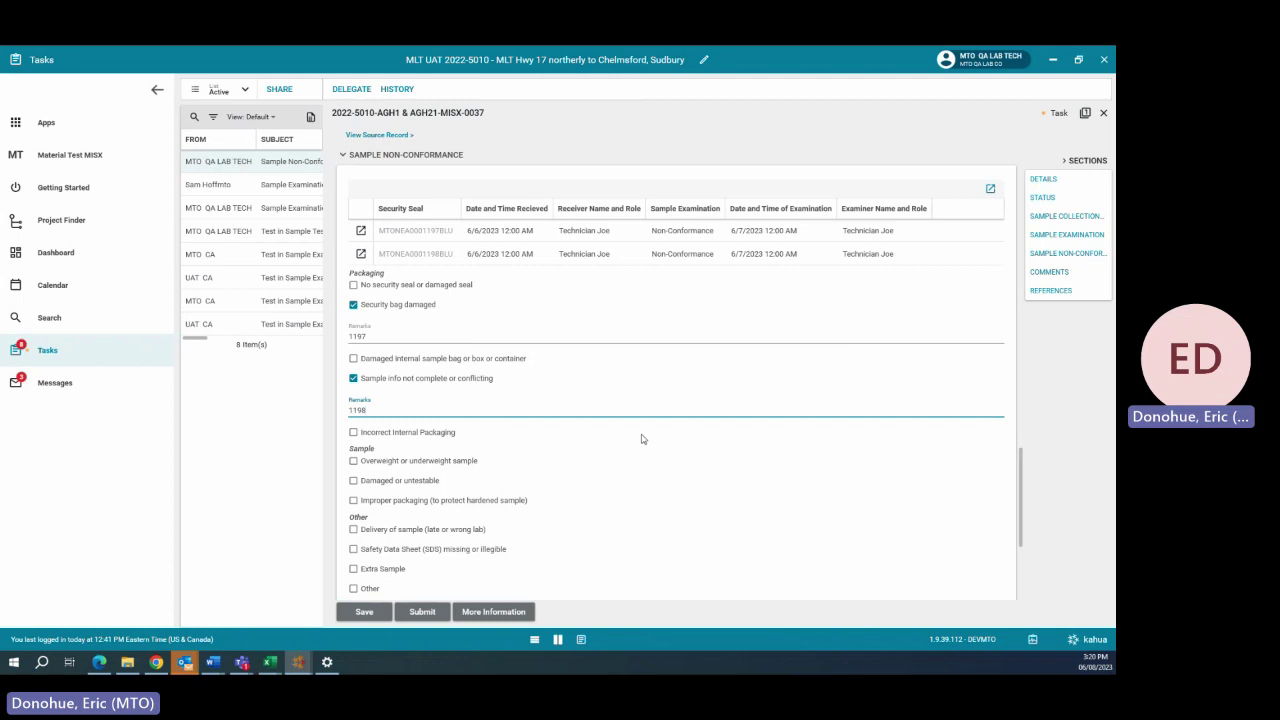
Step: Check the remaining non-conformance reasons, comments and references, and submit the Sample Non-Conformance Initiation task
scroll(642, 439, "down", 1)
scroll(624, 433, "down", 4)
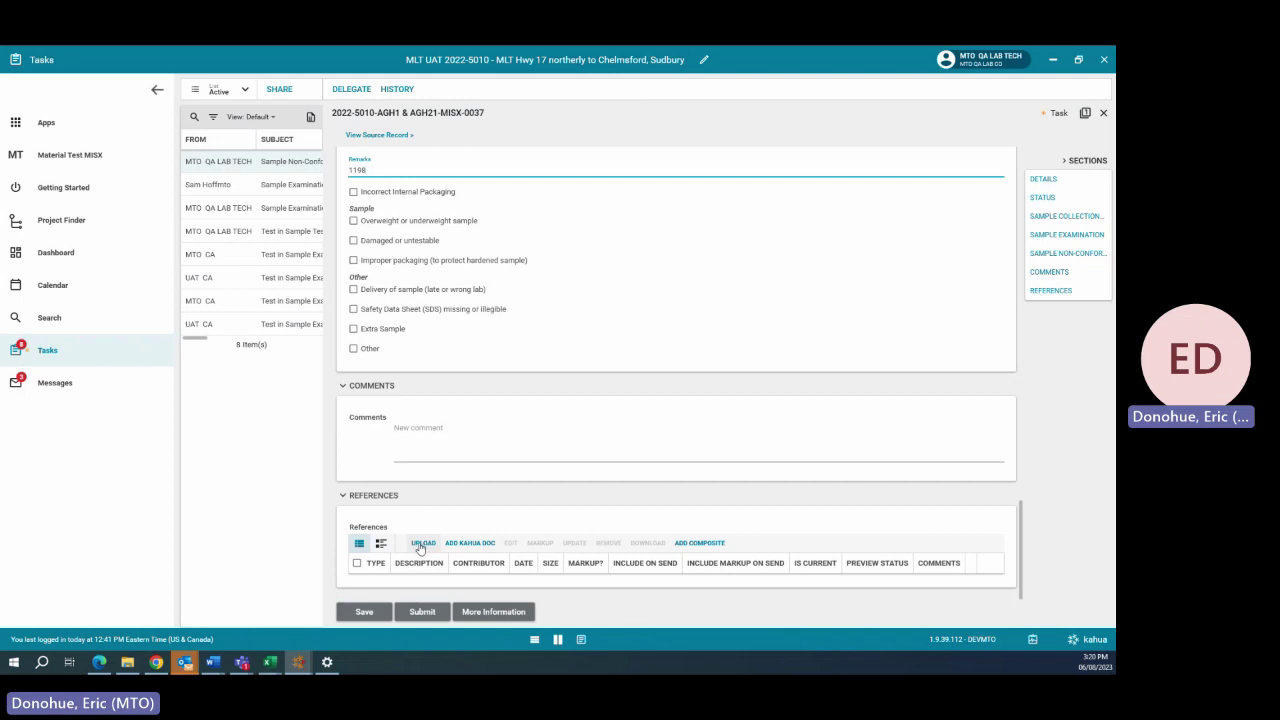
scroll(420, 549, "up", 4)
scroll(423, 552, "down", 5)
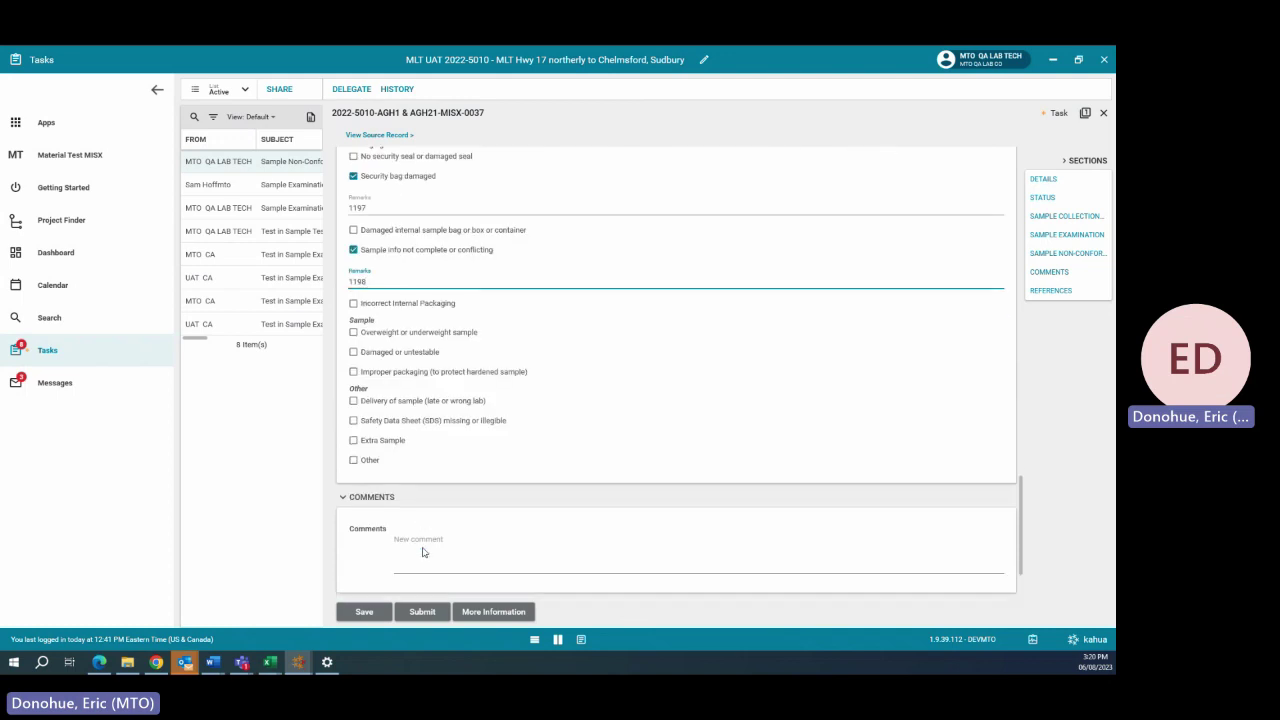
left_click(423, 612)
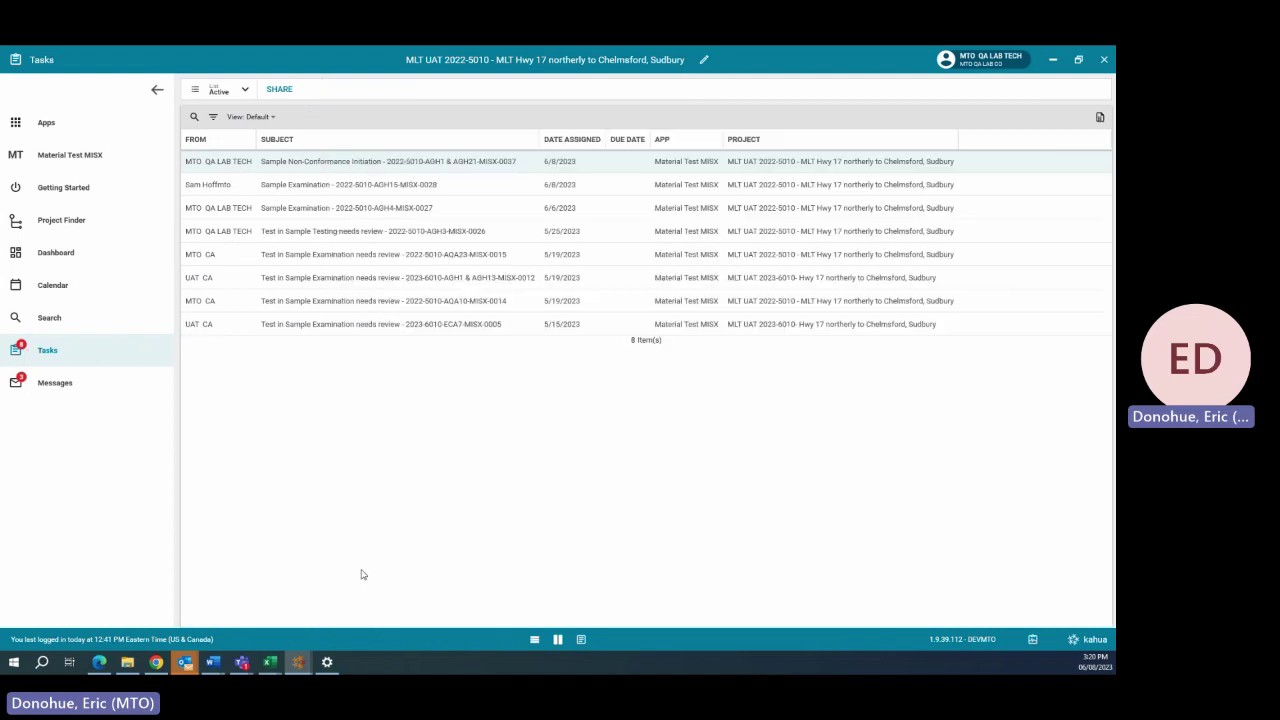
Step: Switch to the CA's Kahua window and open the Sample Non-Conformance CA Review task for 2022-5010-AGH1 & AGH21-MISX-0037
mouse_move(299, 665)
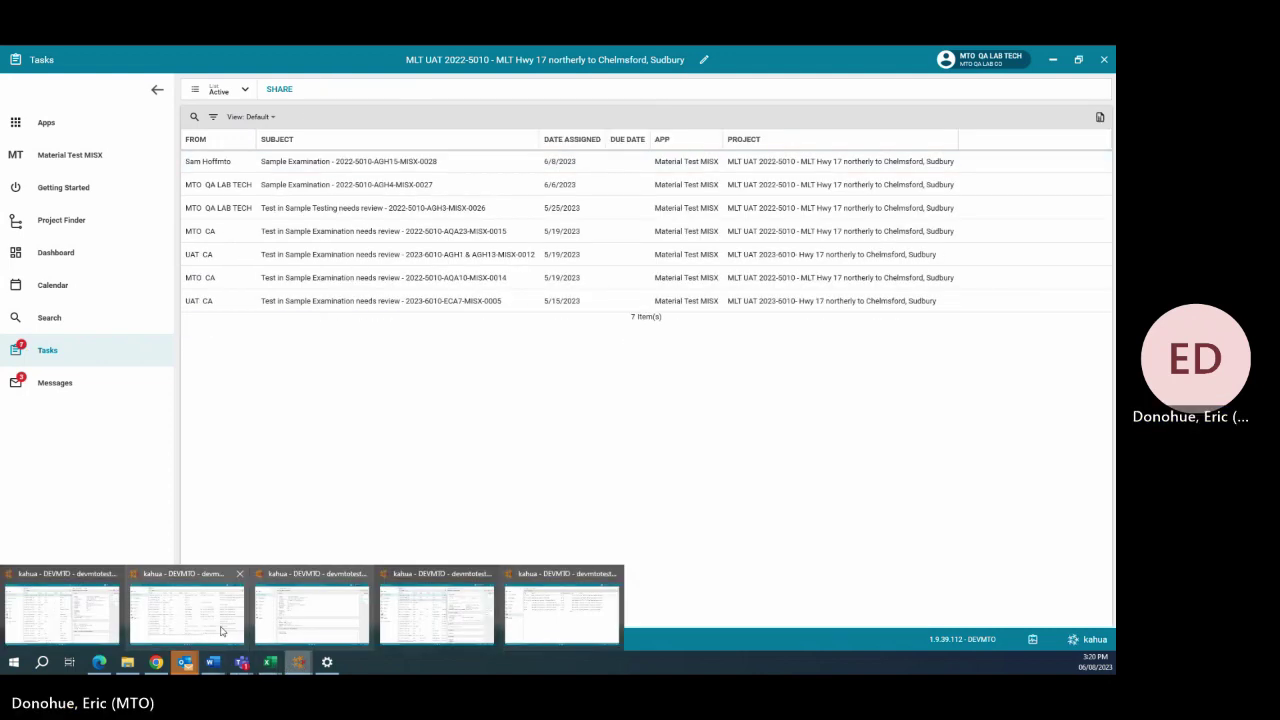
left_click(67, 614)
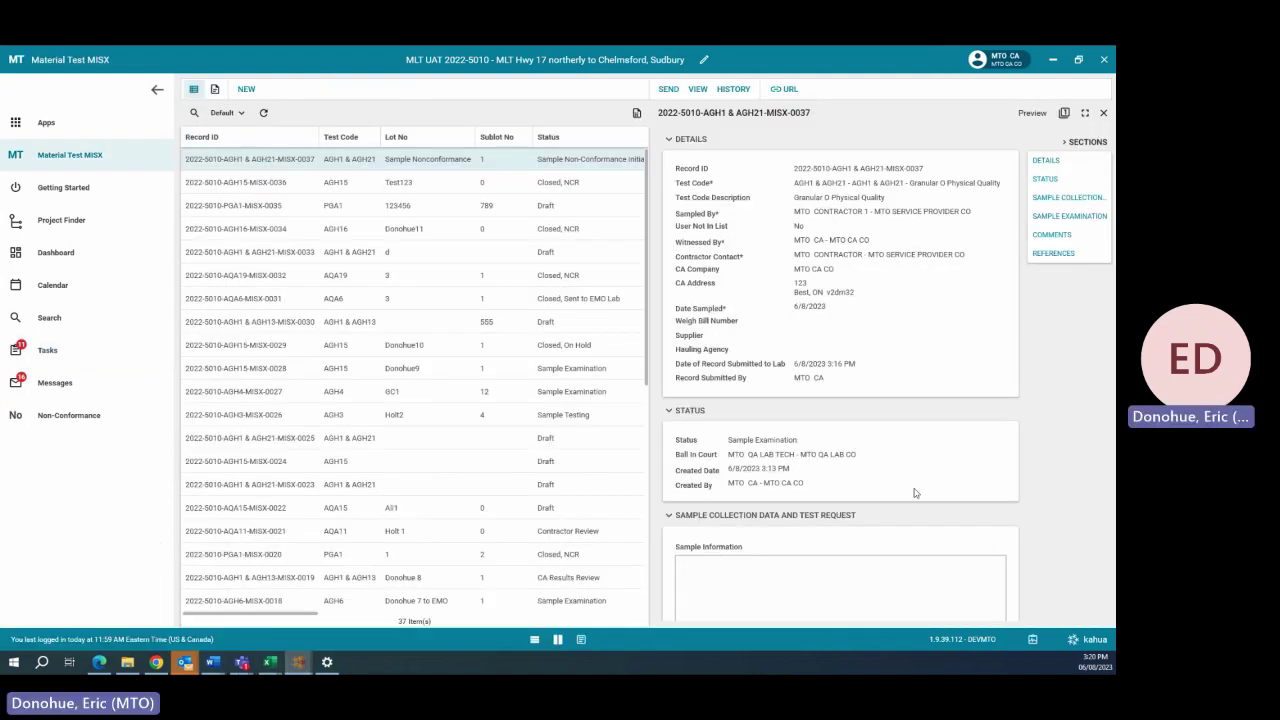
left_click(443, 165)
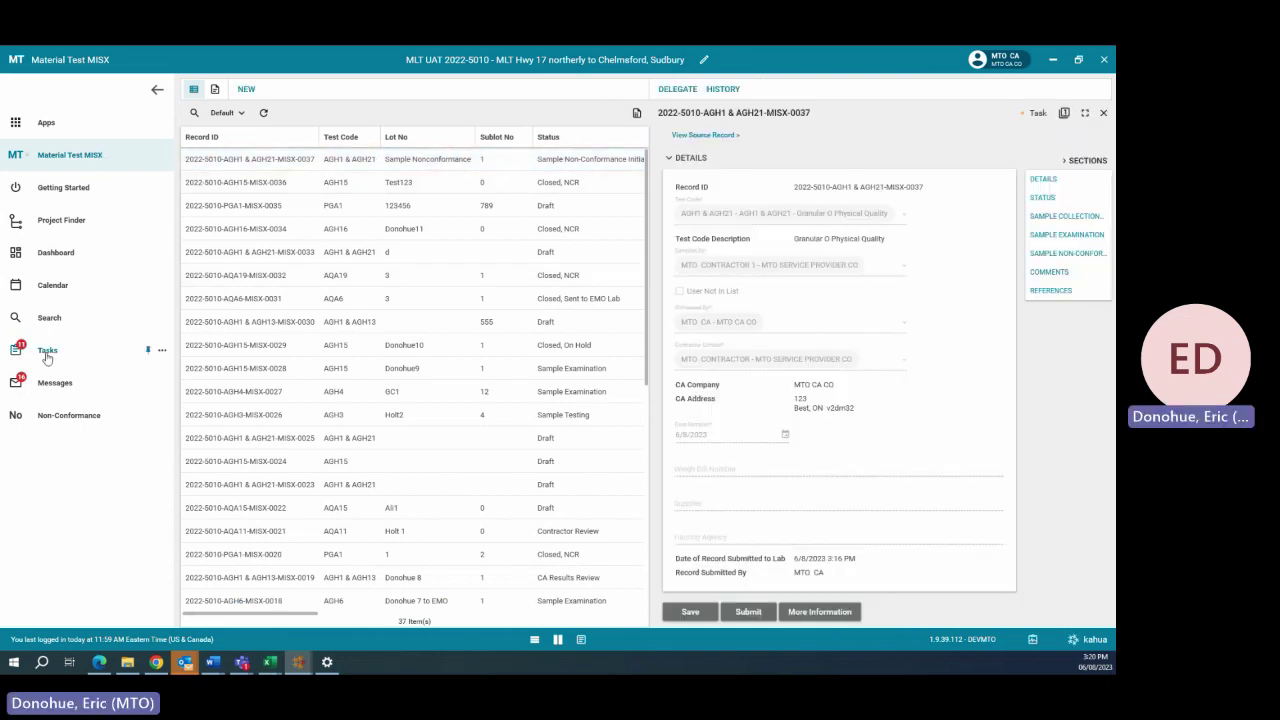
left_click(48, 352)
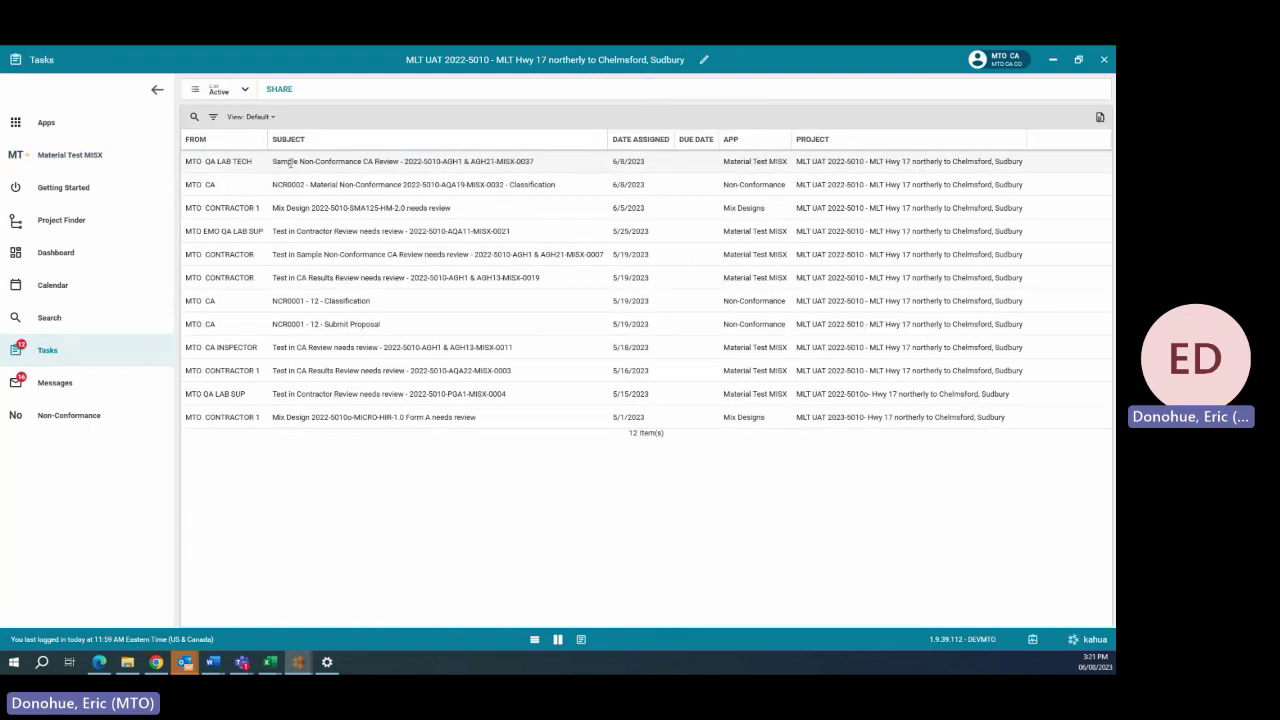
left_click(435, 163)
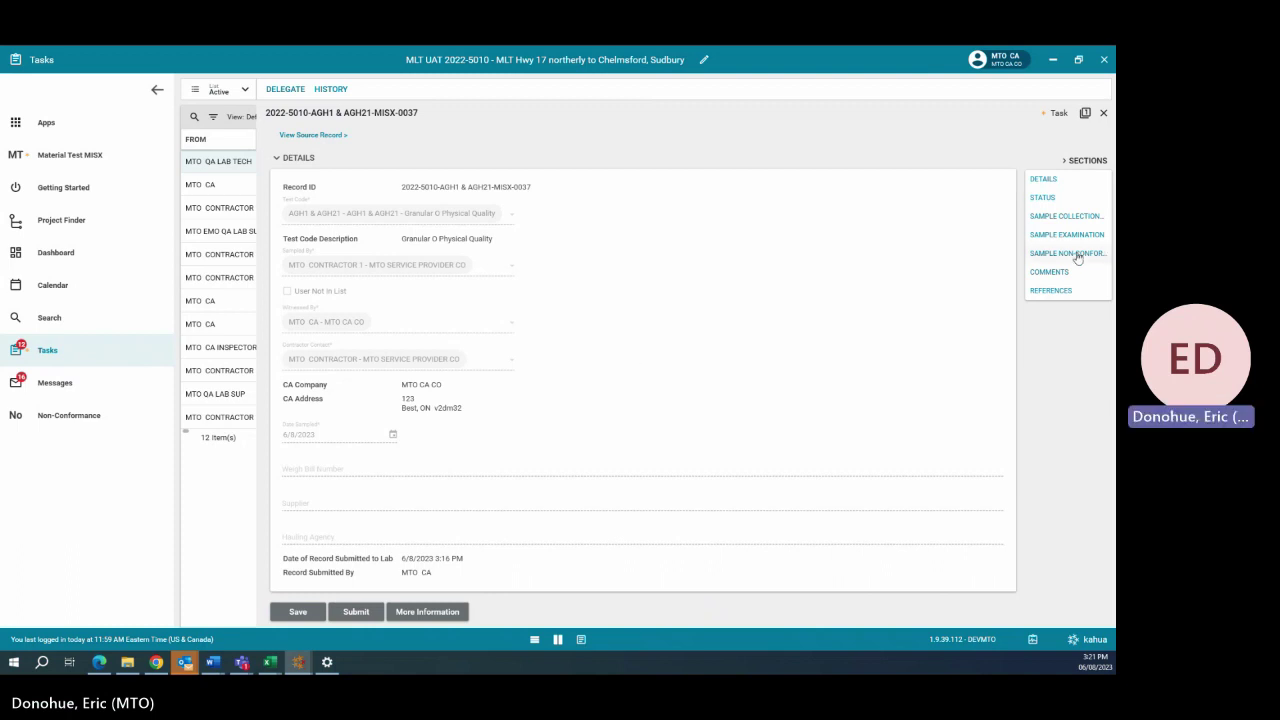
Step: Add the comment "I agree the bags are damaged" to the Sample Non-Conformance CA Review task and submit it
left_click(1077, 256)
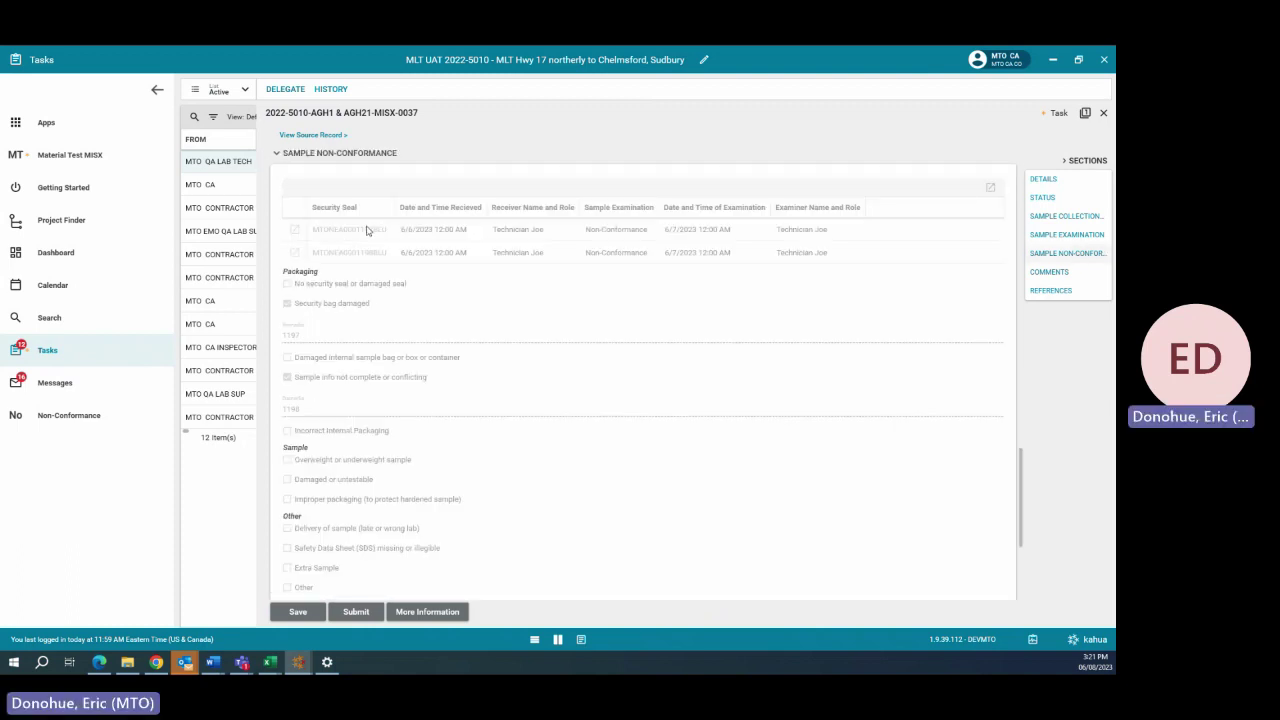
scroll(349, 329, "down", 1)
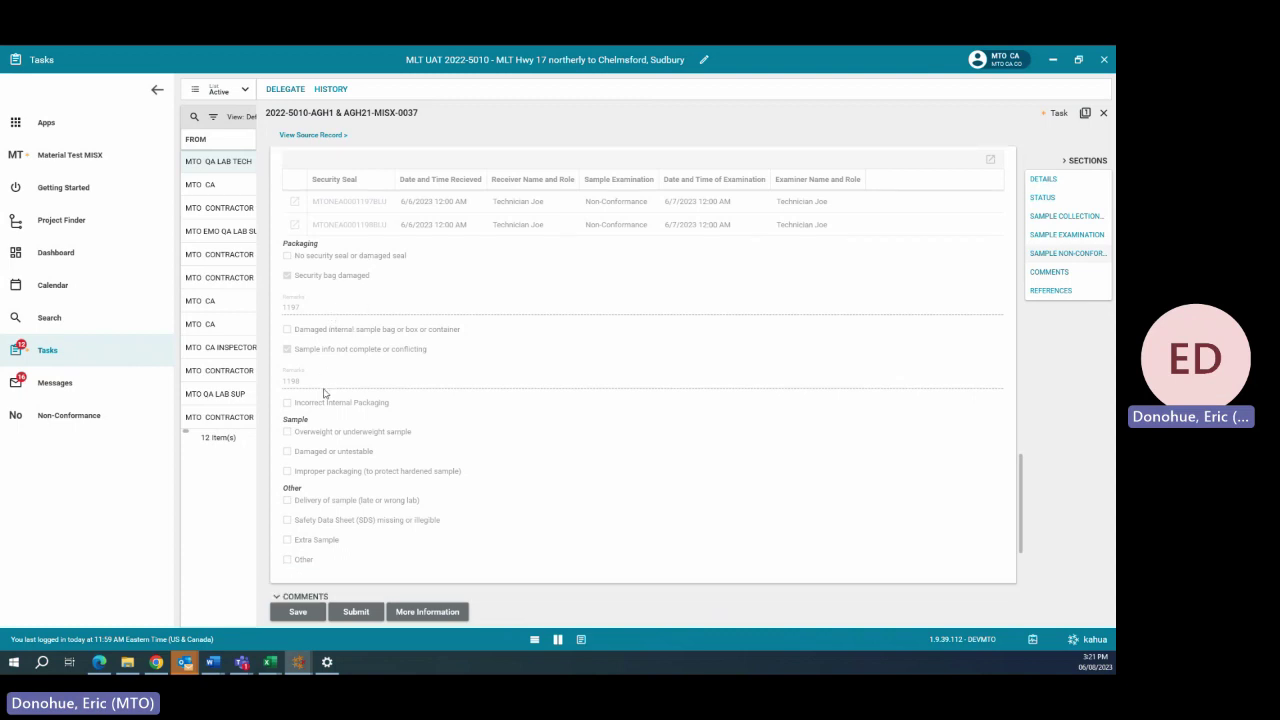
scroll(370, 340, "down", 2)
scroll(375, 340, "down", 1)
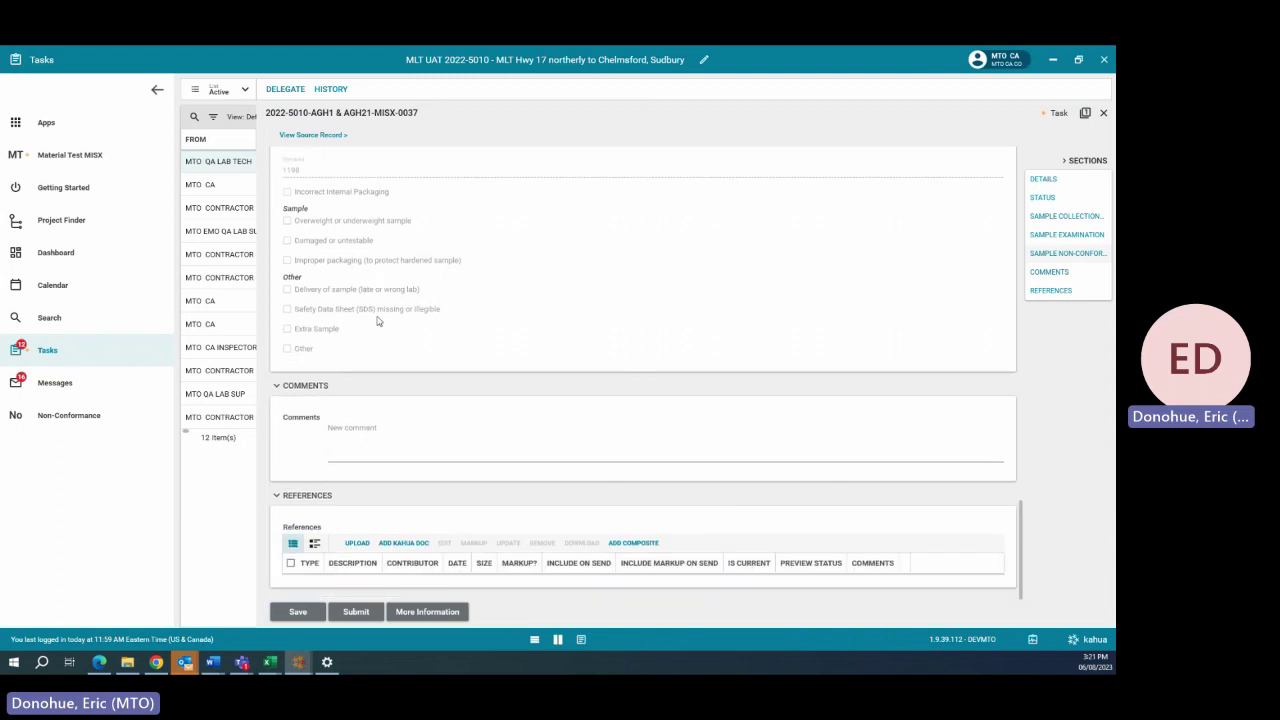
left_click(356, 440)
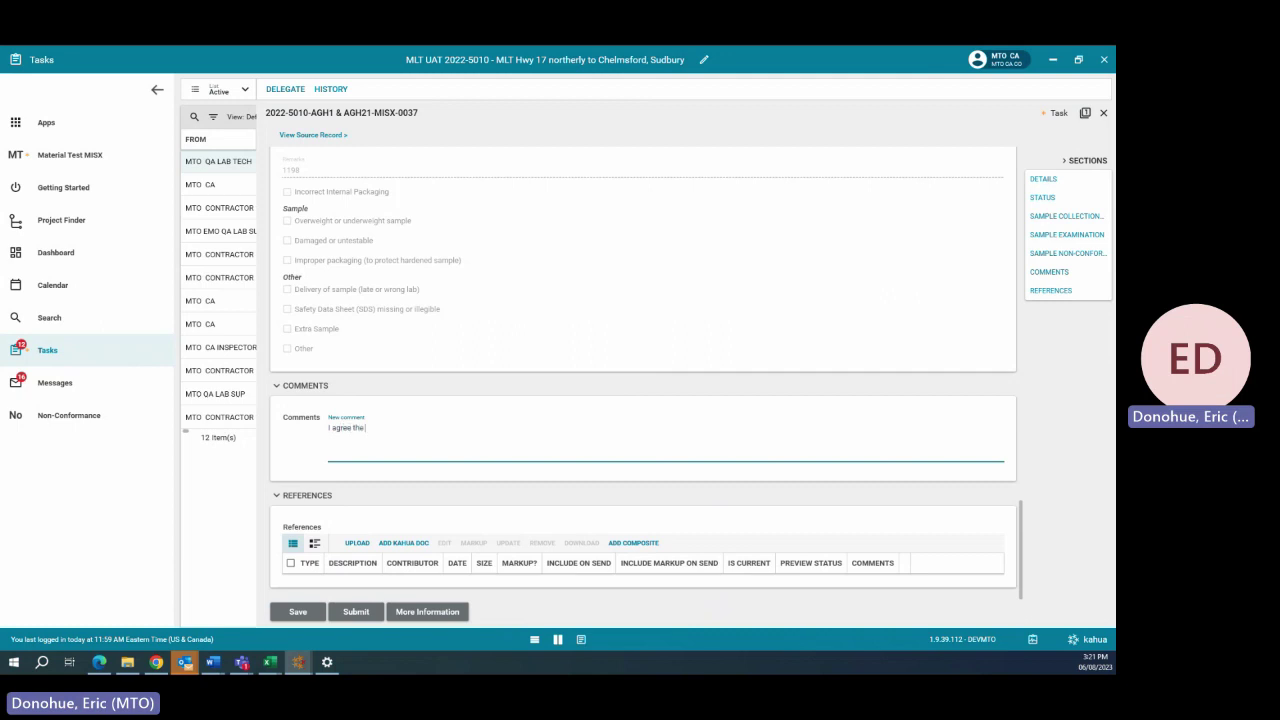
type("I agree the bags are da")
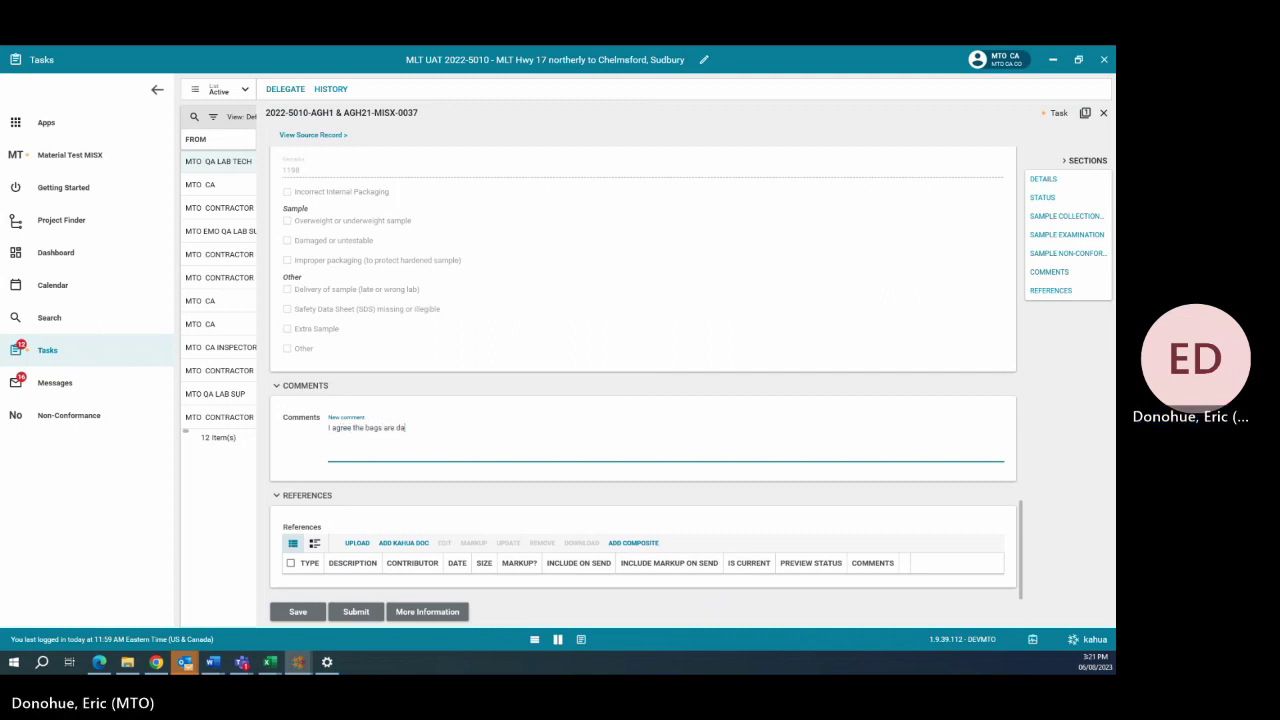
type("maged")
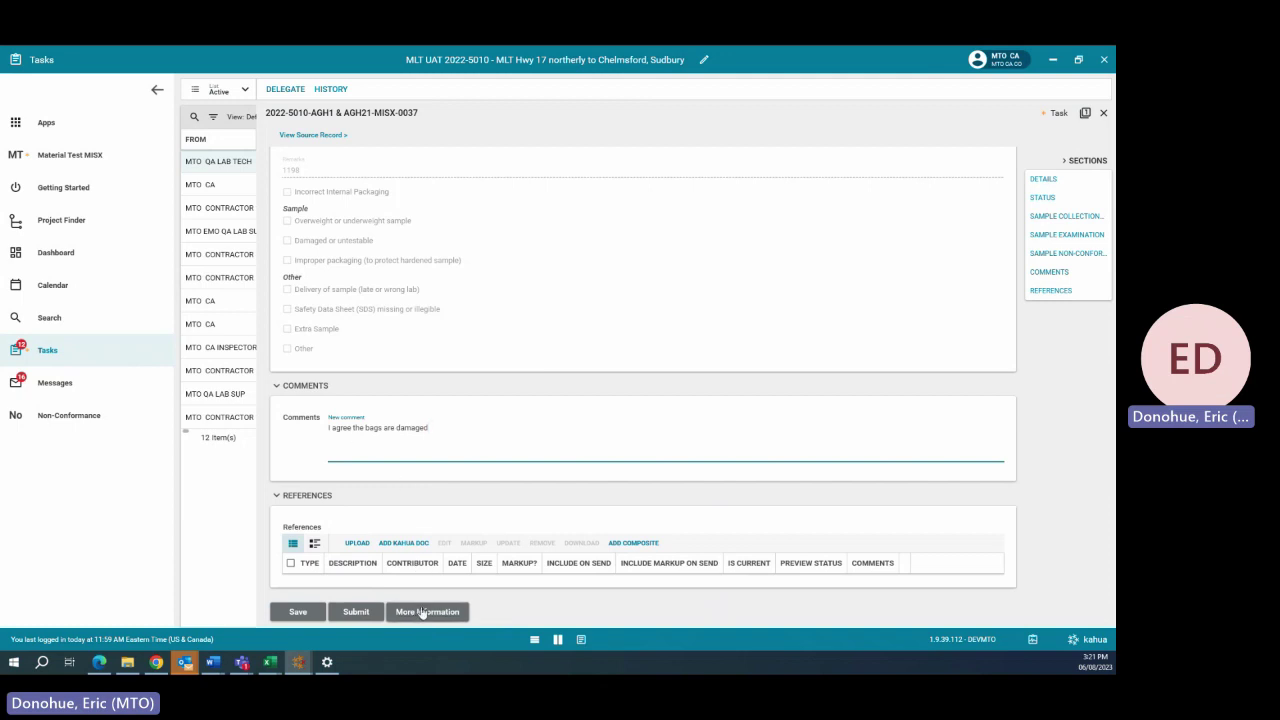
left_click(362, 613)
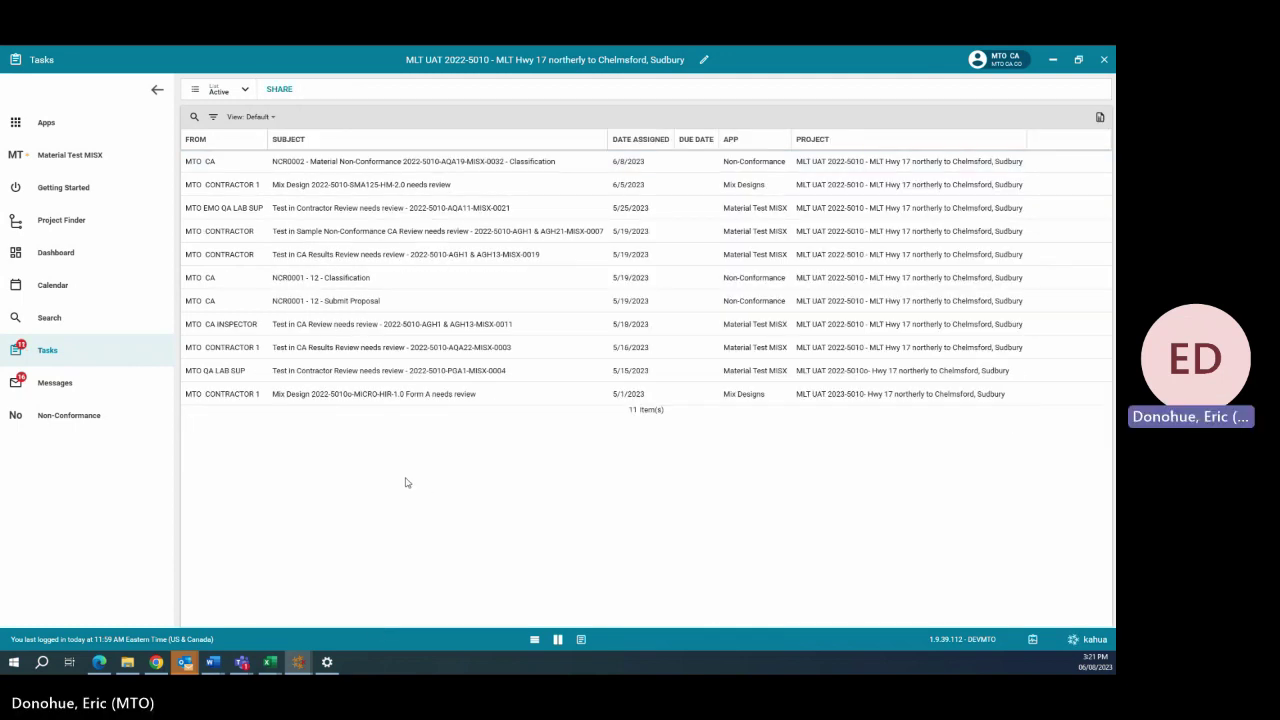
Step: Change from the CA Inspector account to the MTO QAO account and open the Sample Non-Conformance MTO QA Review task for 2022-5010-AGH1 & AGH21-MISX-0037
mouse_move(297, 668)
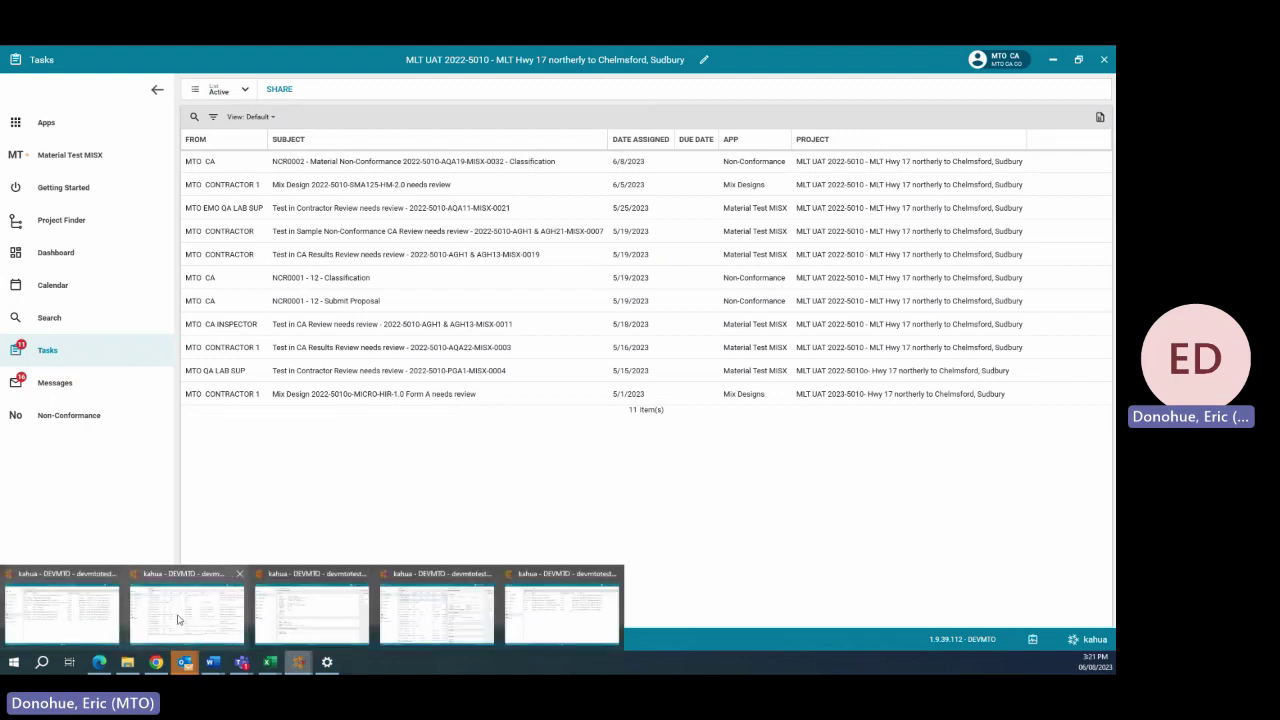
mouse_move(234, 604)
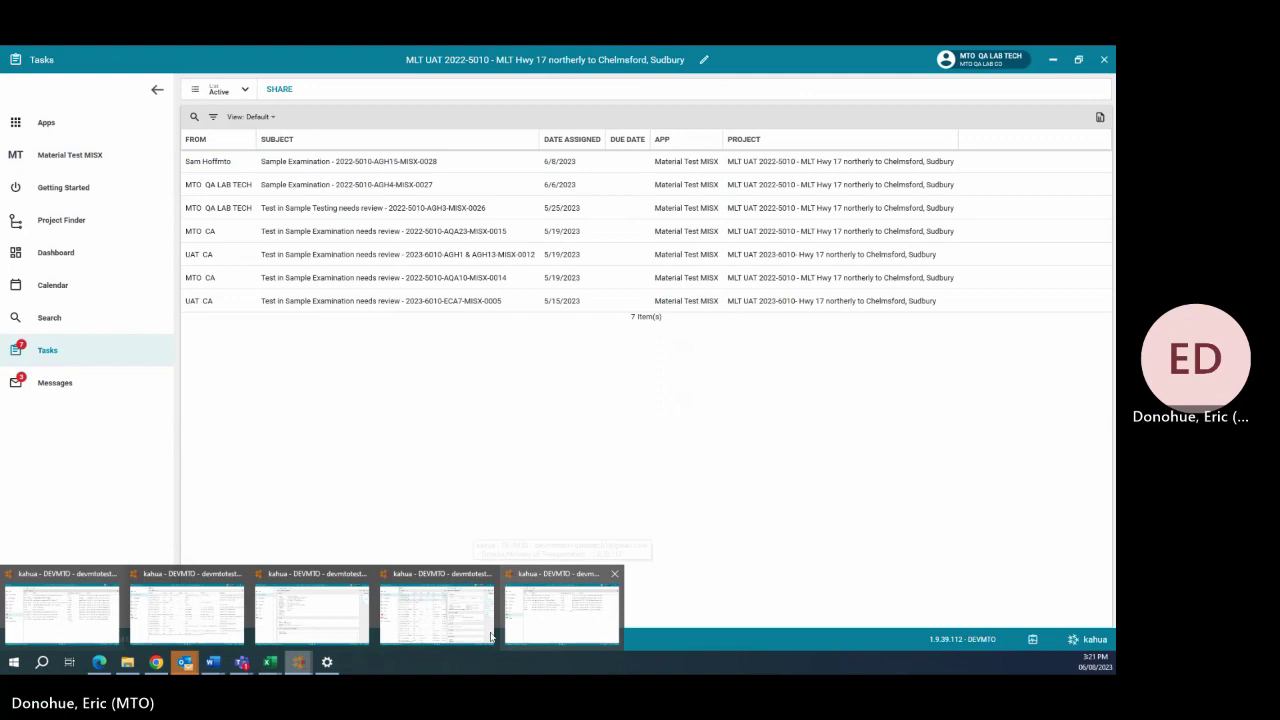
mouse_move(66, 604)
mouse_move(572, 625)
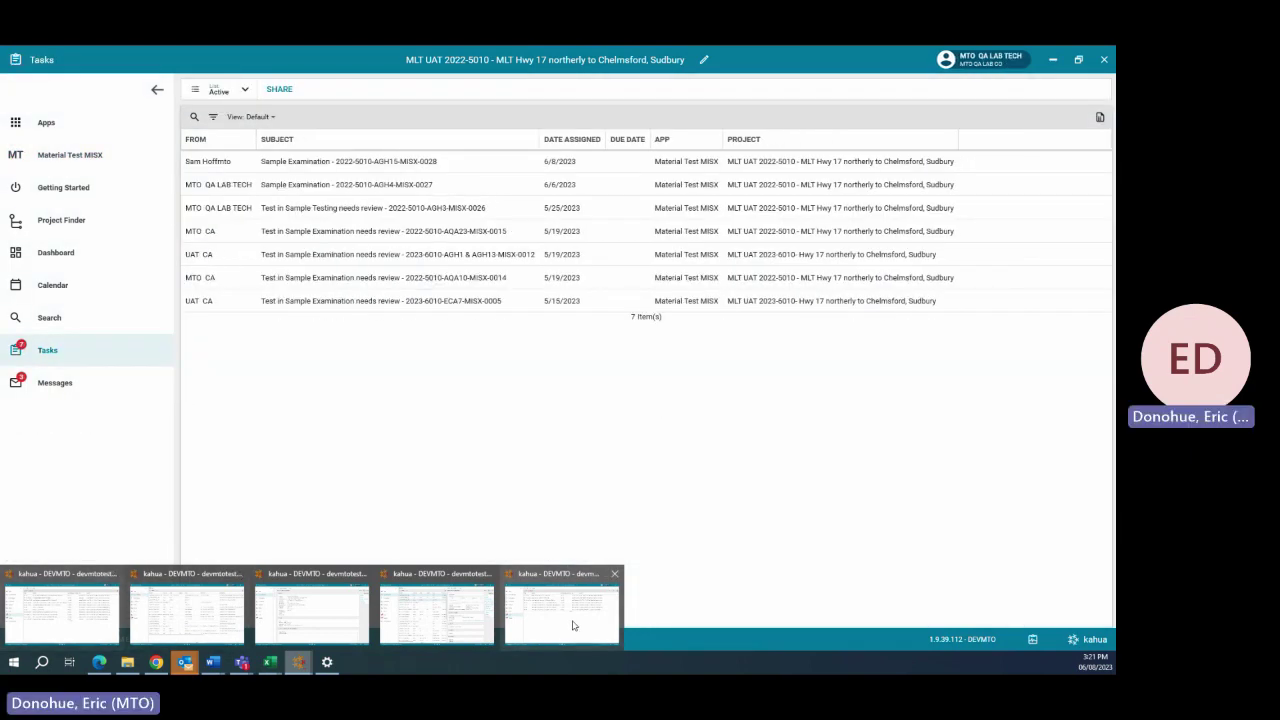
mouse_move(339, 624)
mouse_move(83, 640)
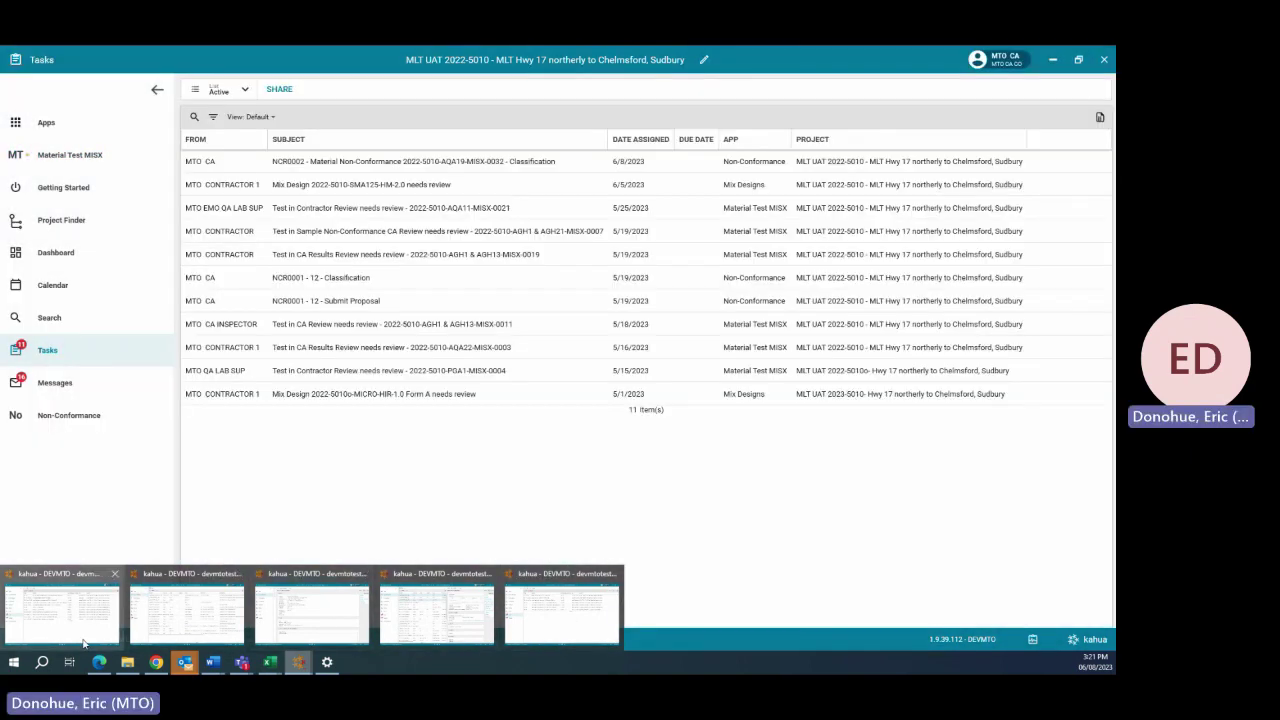
mouse_move(221, 630)
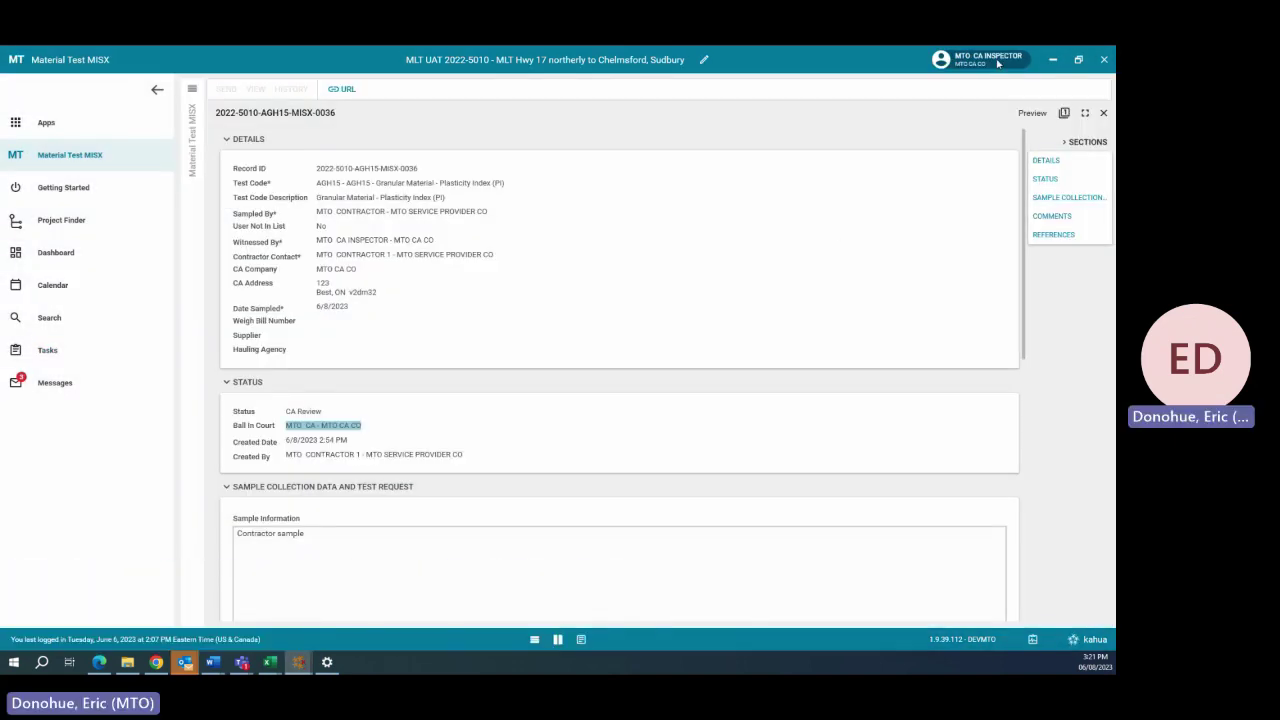
left_click(990, 62)
left_click(1024, 262)
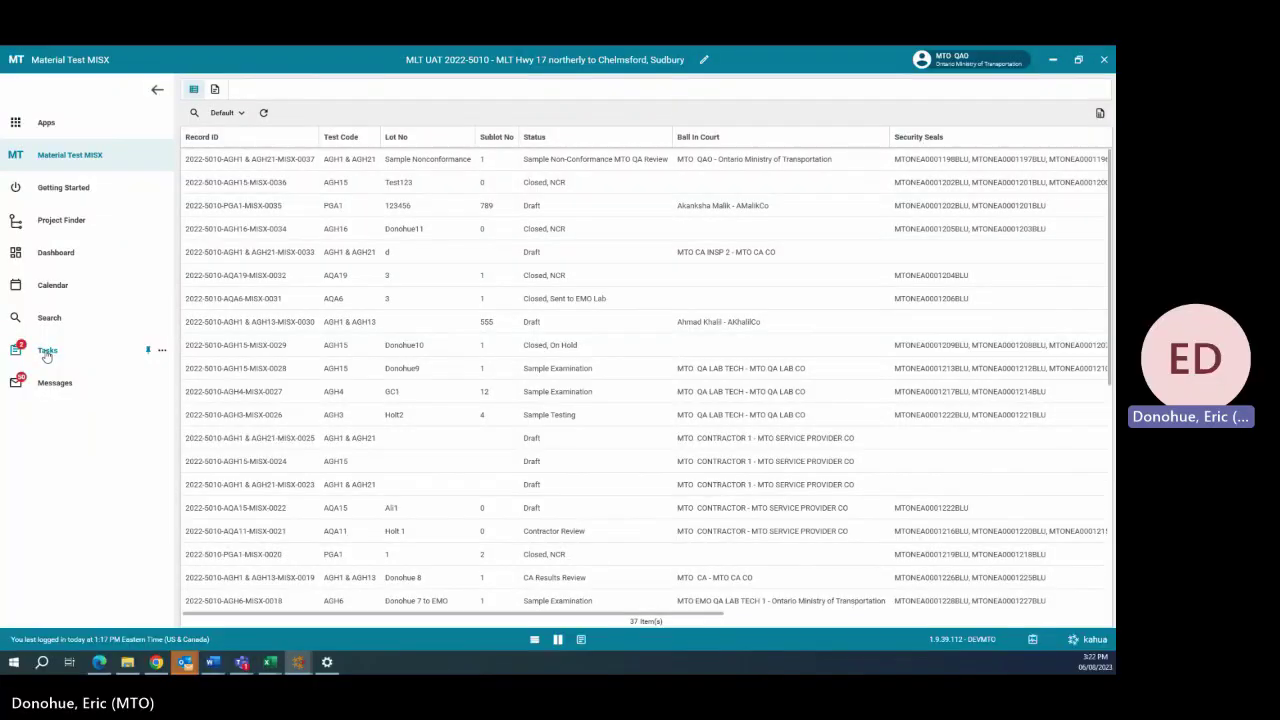
left_click(47, 352)
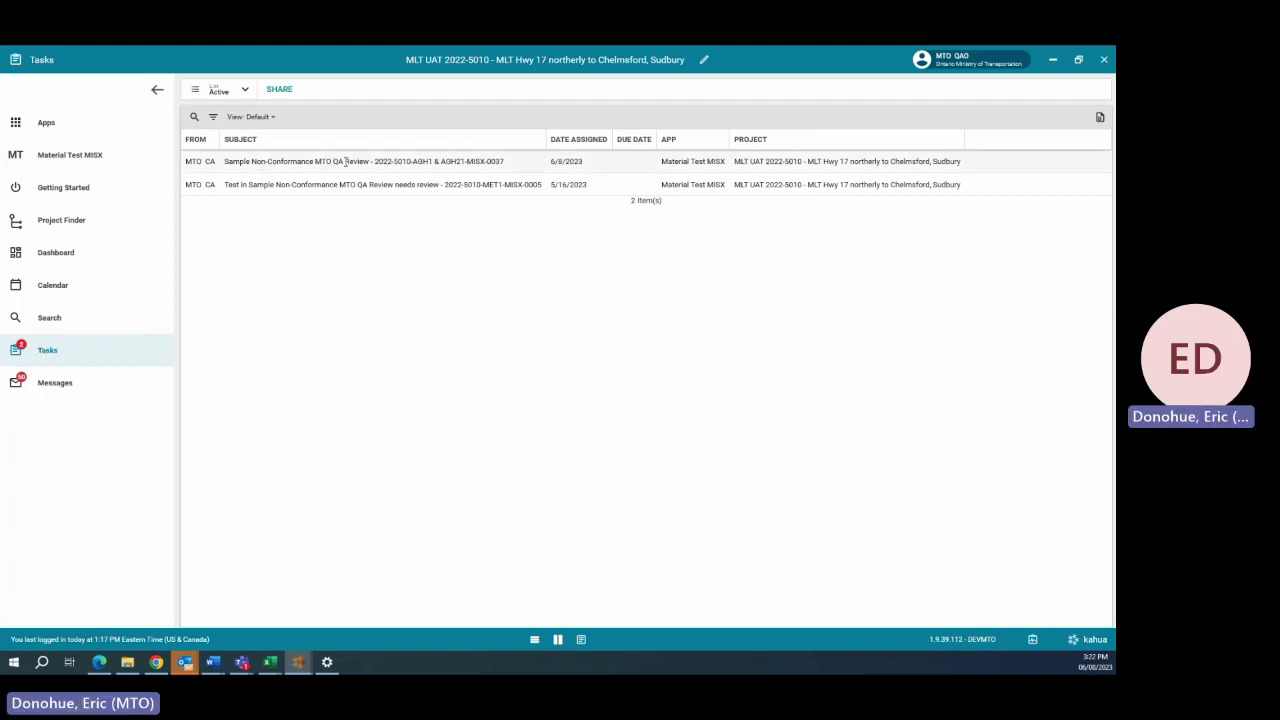
left_click(386, 161)
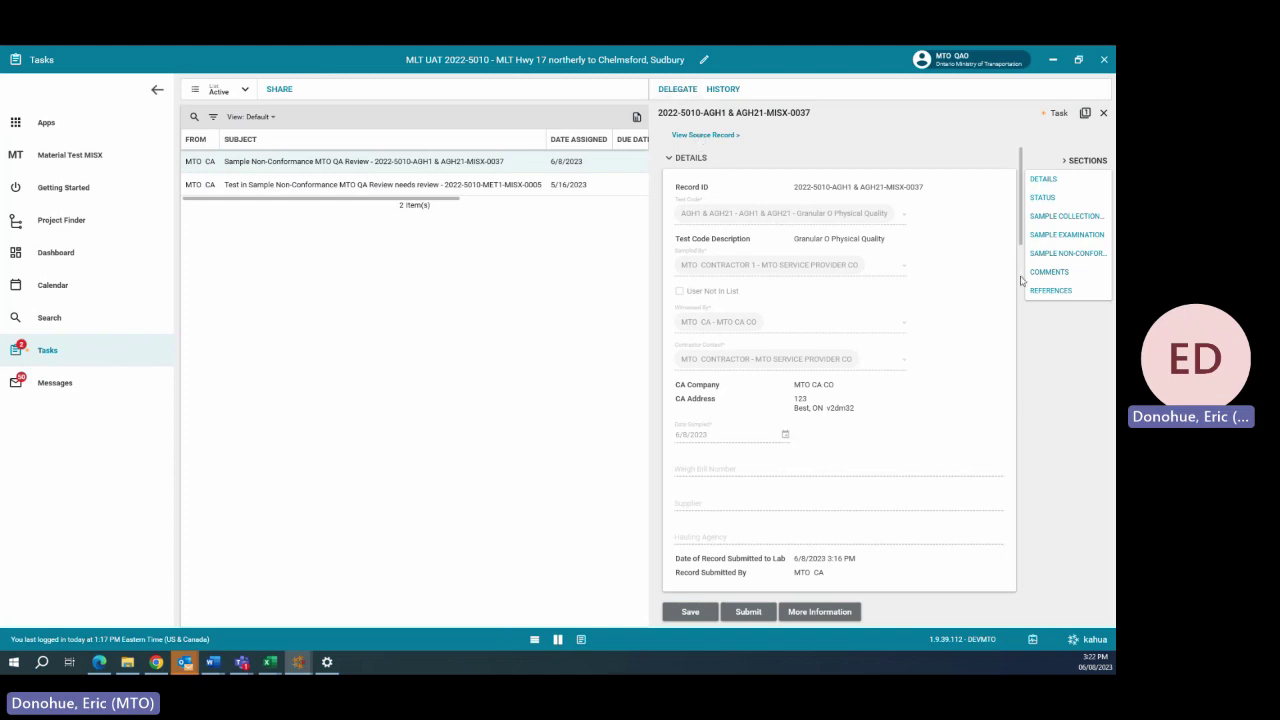
Step: Add the comment "Please obtain new samples" to the Sample Non-Conformance MTO QA Review task and submit it
left_click(1055, 259)
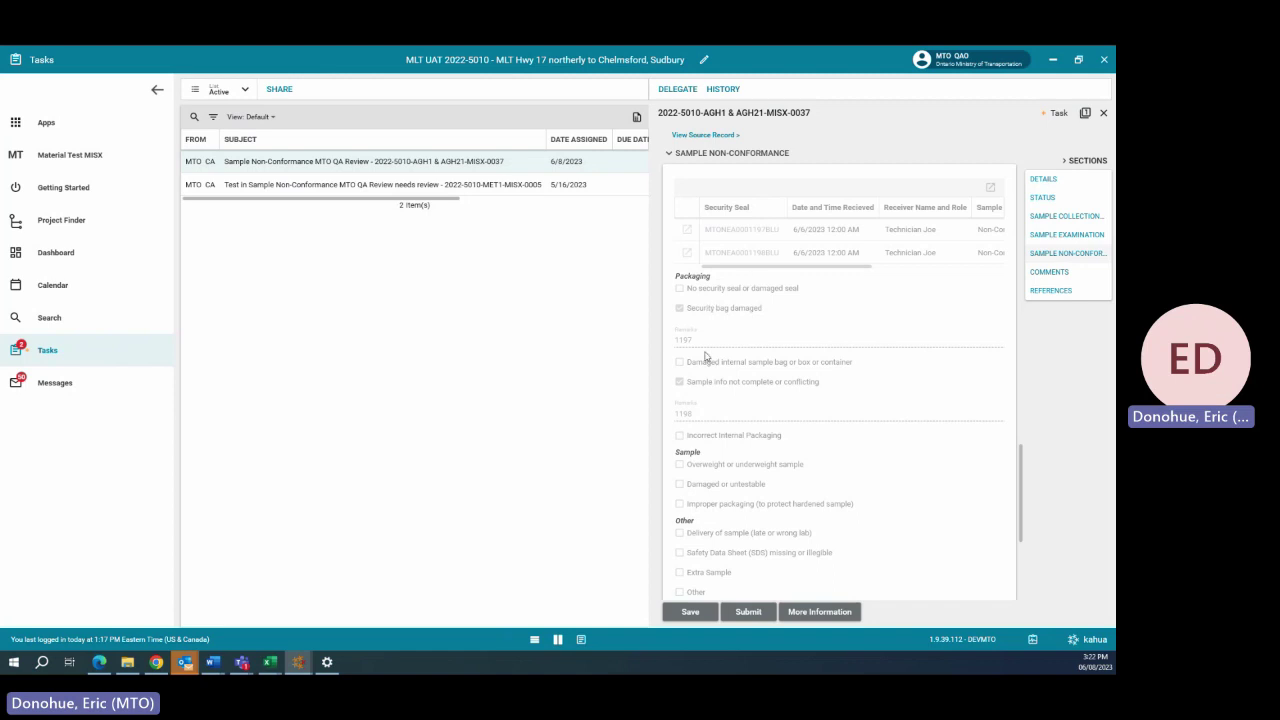
scroll(748, 466, "down", 3)
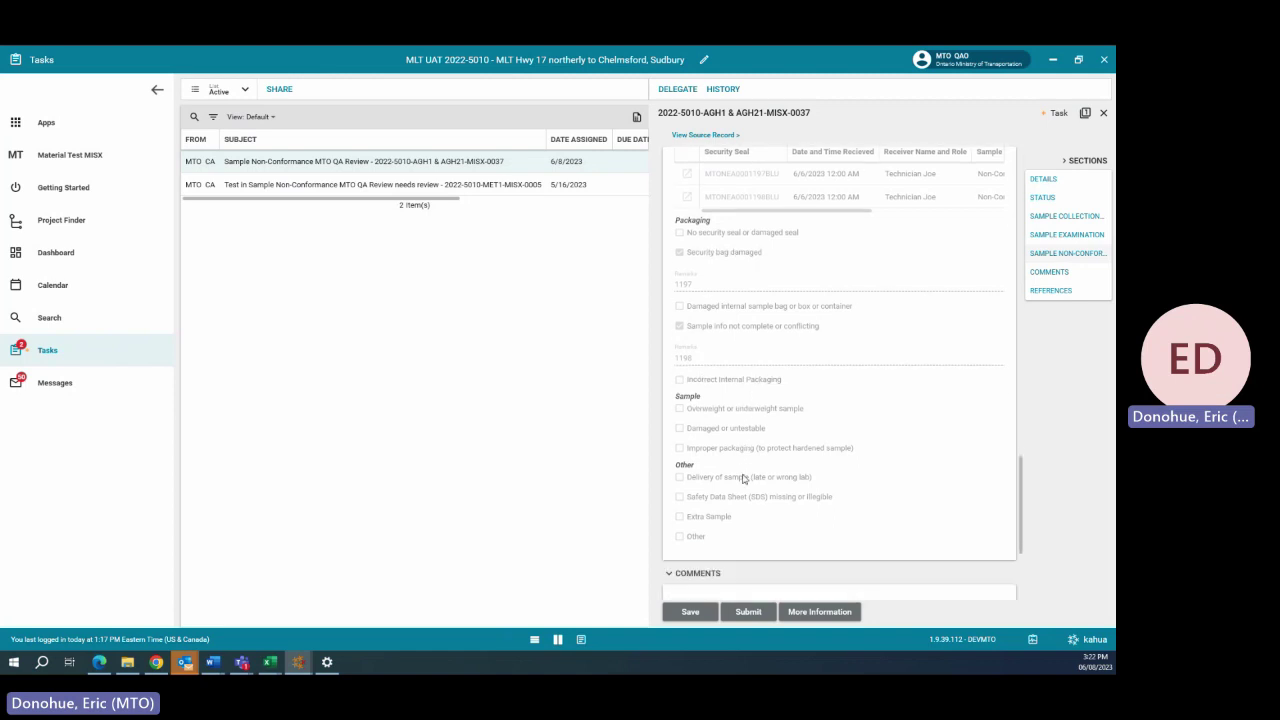
scroll(777, 302, "down", 4)
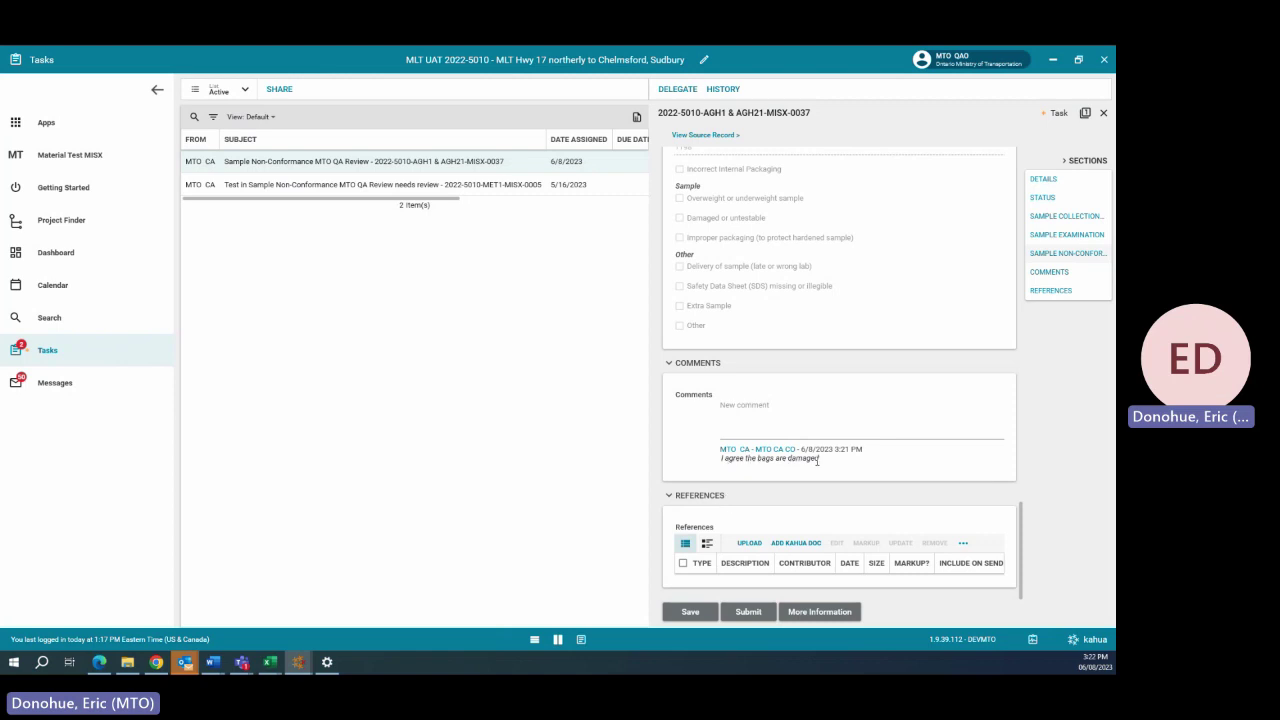
left_click(736, 422)
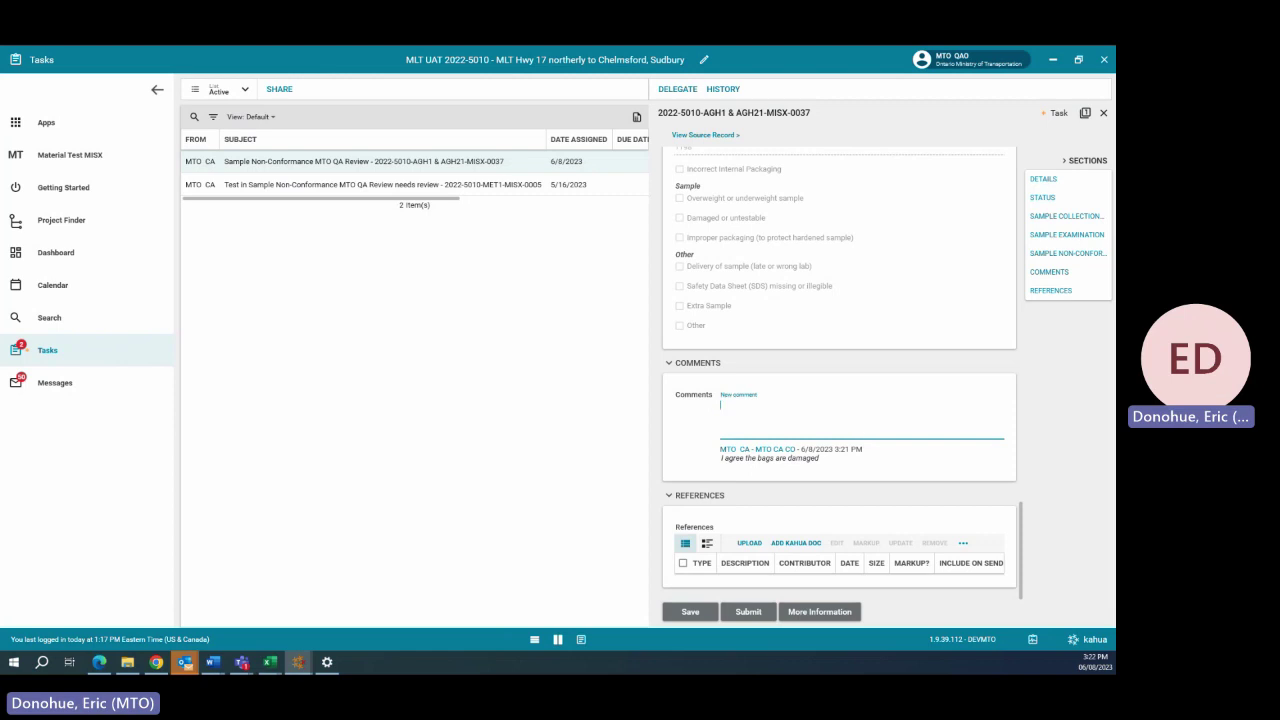
type("Please obtain new samples")
left_click(740, 613)
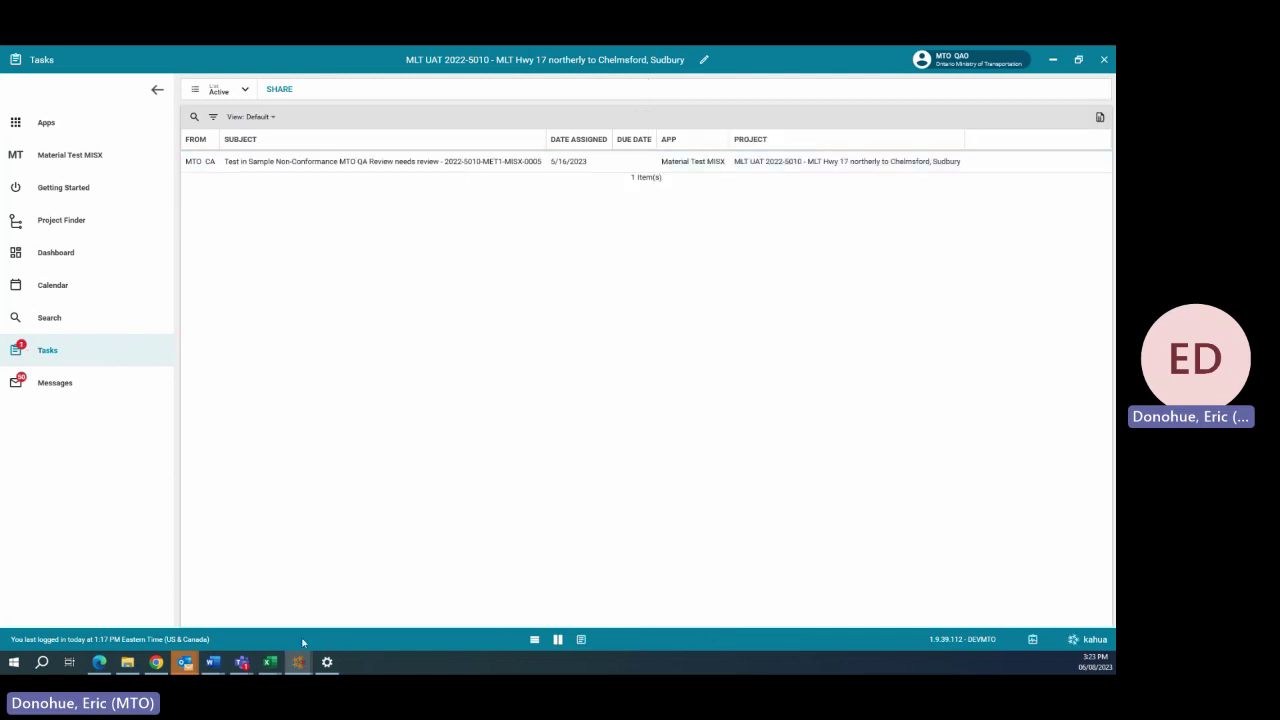
Step: Switch to the CA's Kahua window and open the CA Decision task for sample non-conformance 2022-5010-AGH1 & AGH21-MISX-0037
left_click(307, 665)
mouse_move(200, 617)
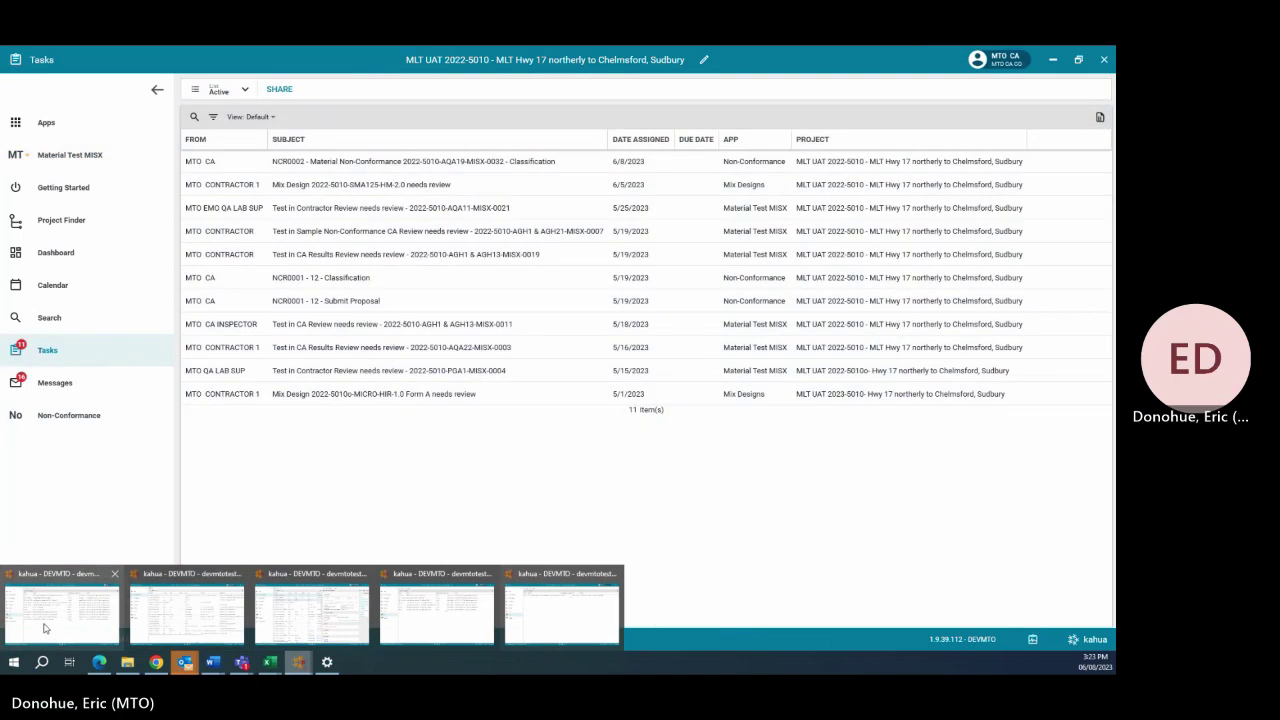
left_click(44, 628)
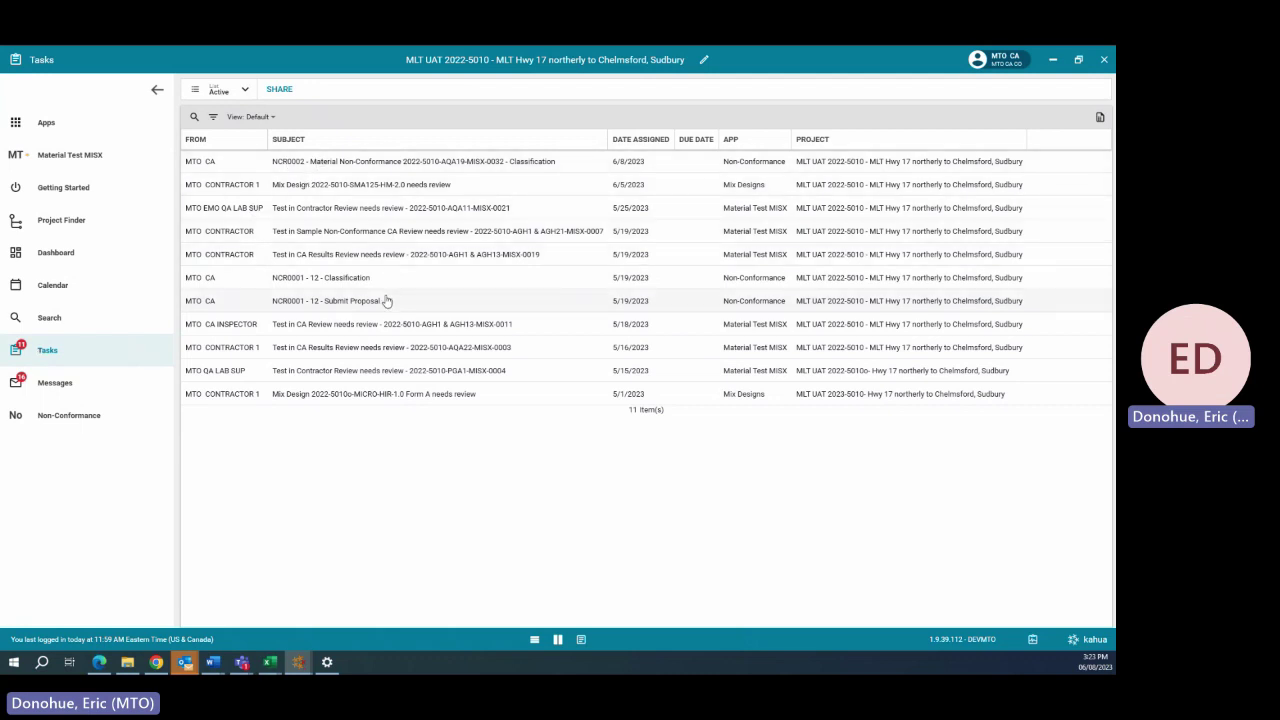
left_click(146, 349)
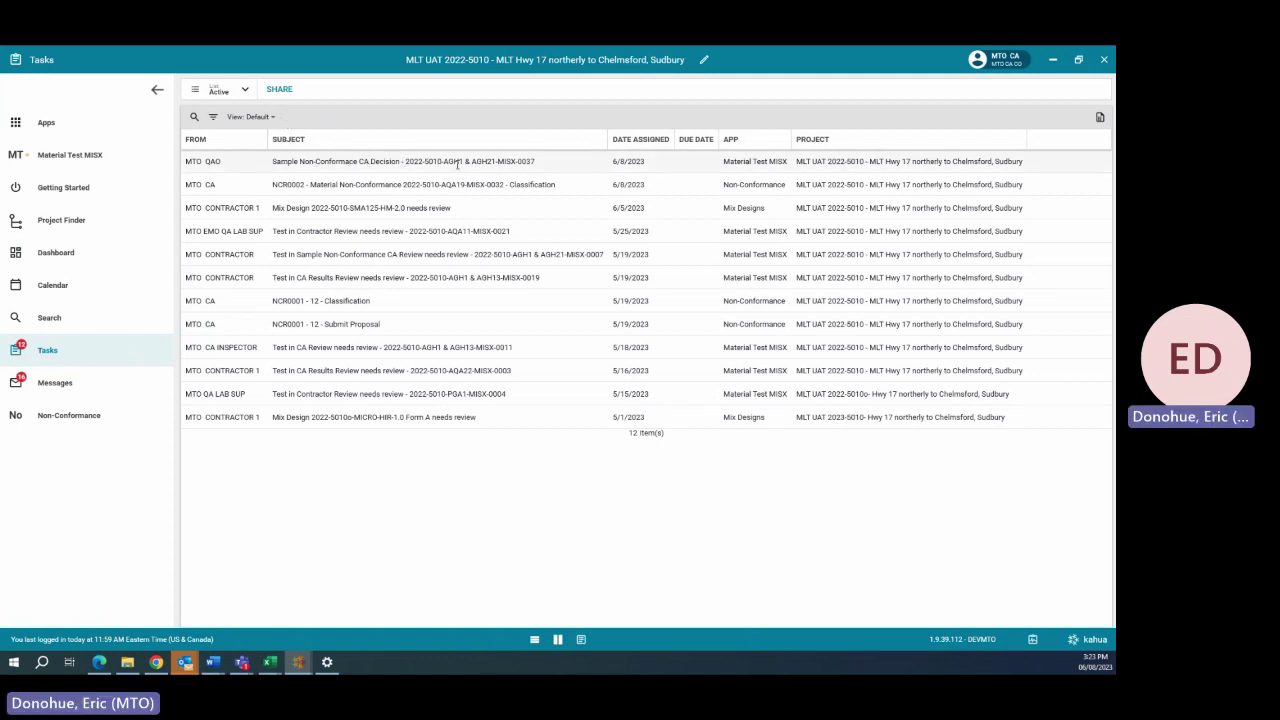
left_click(458, 163)
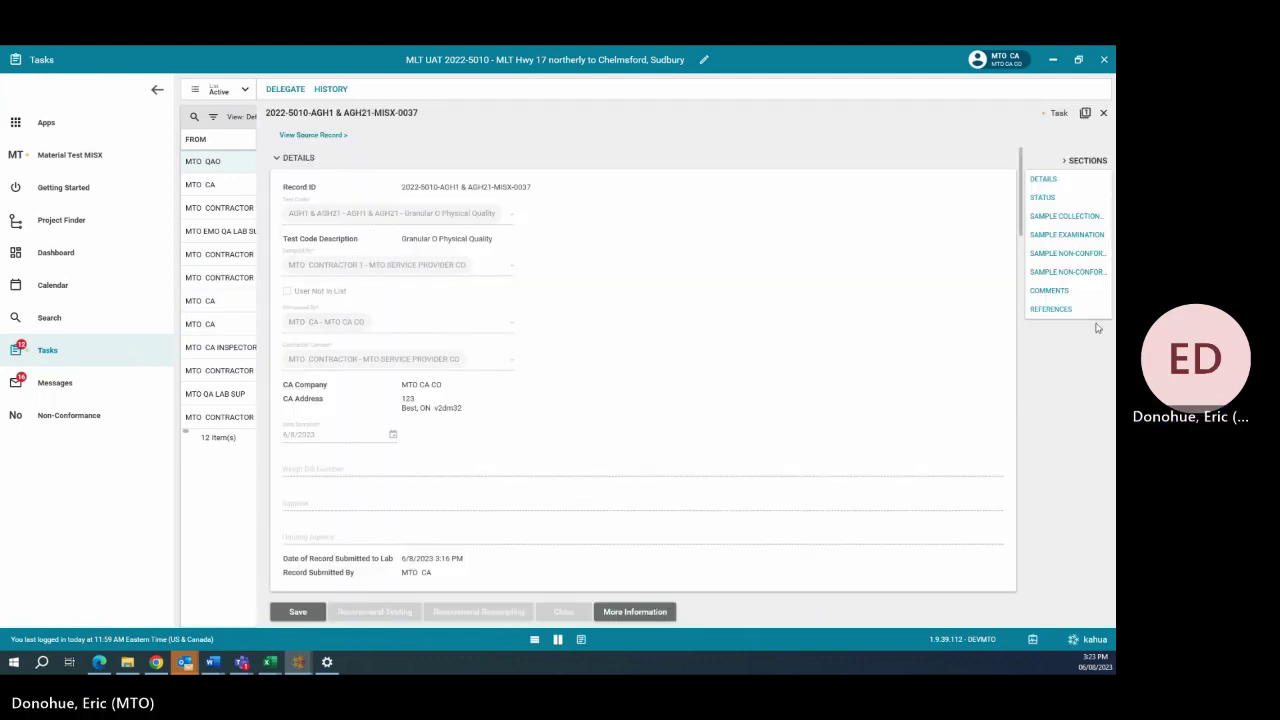
Step: Set Action To Take to Proceed with Test Sample for seal MTONEA0001197BLU and Request New Sample for seal MTONEA0001198BLU
left_click(1082, 272)
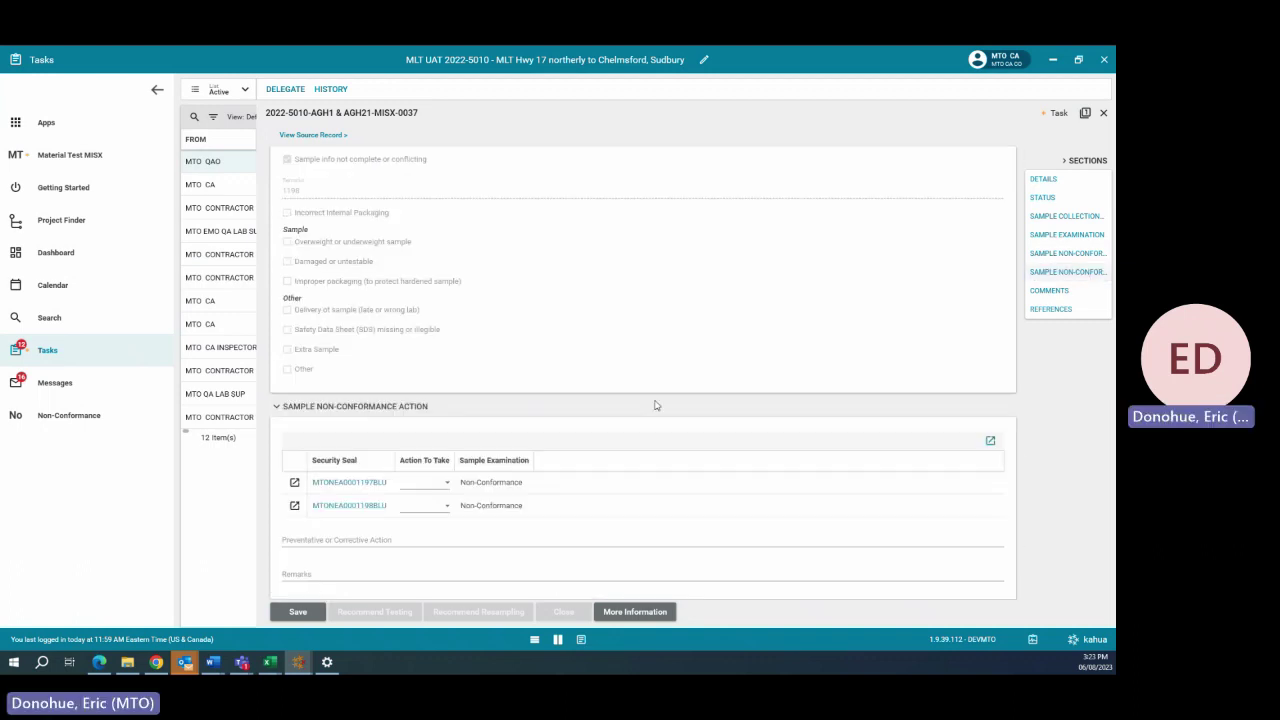
scroll(510, 370, "down", 1)
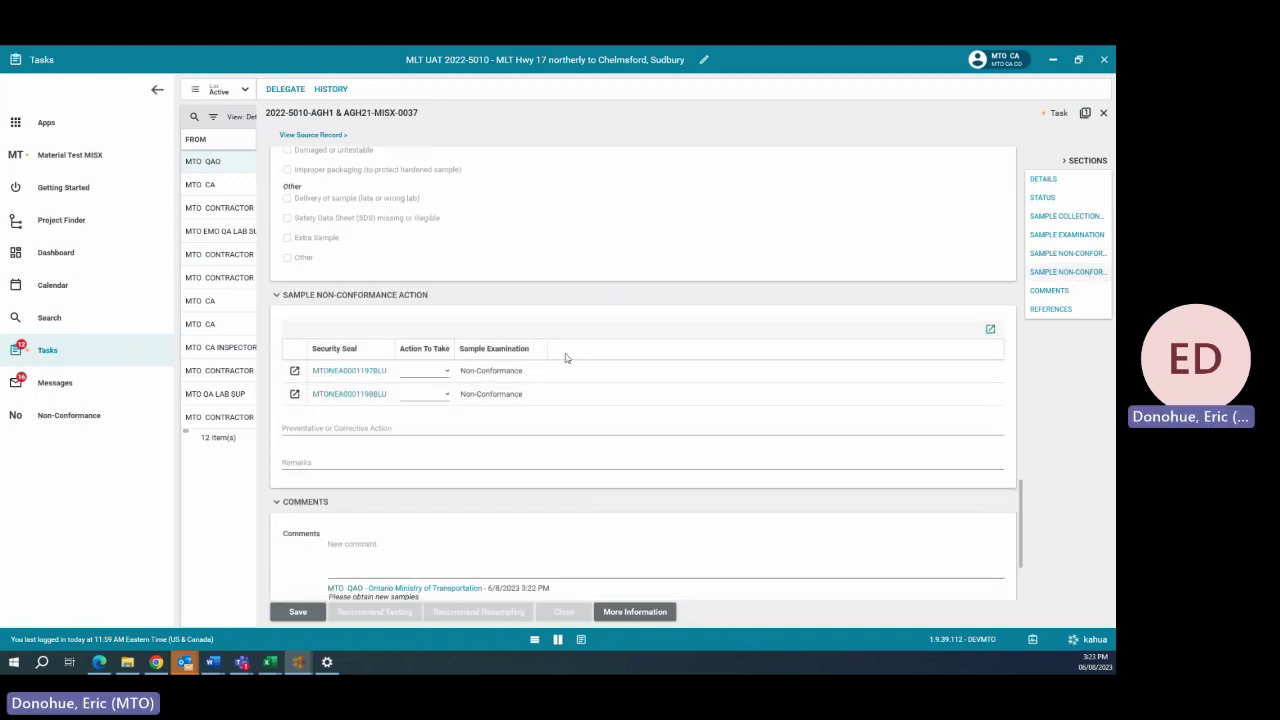
left_click(446, 371)
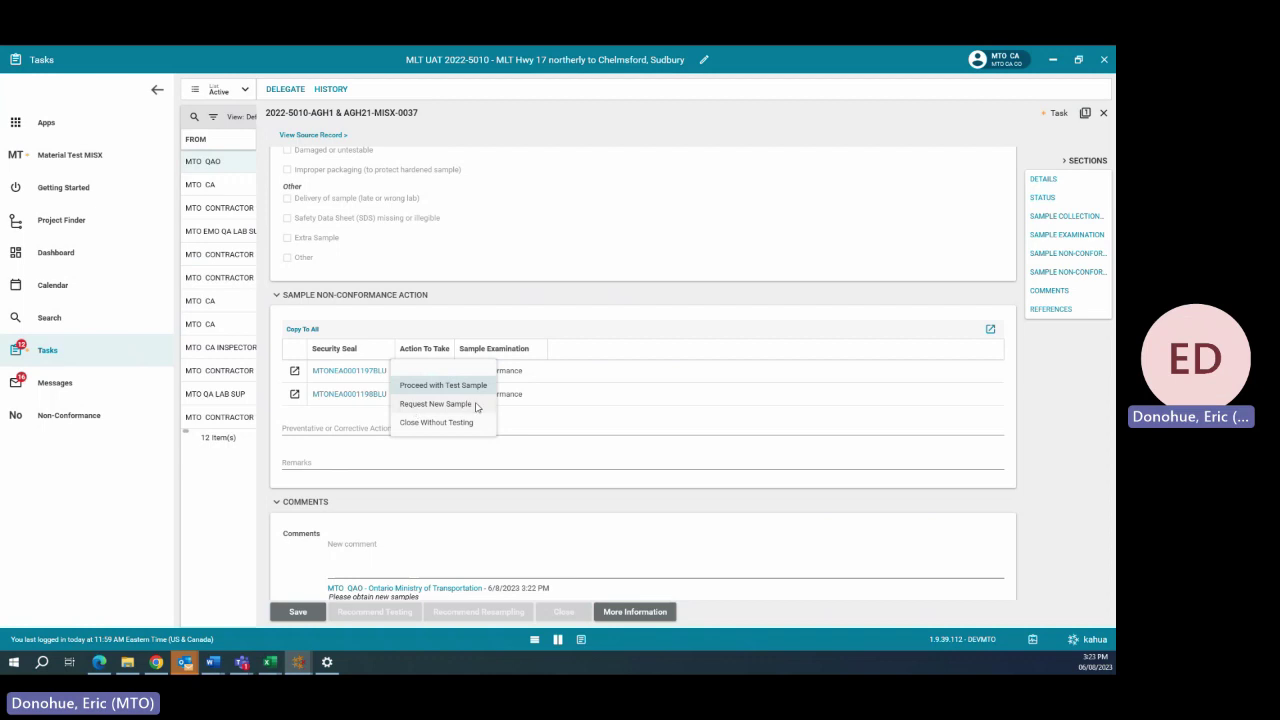
left_click(453, 387)
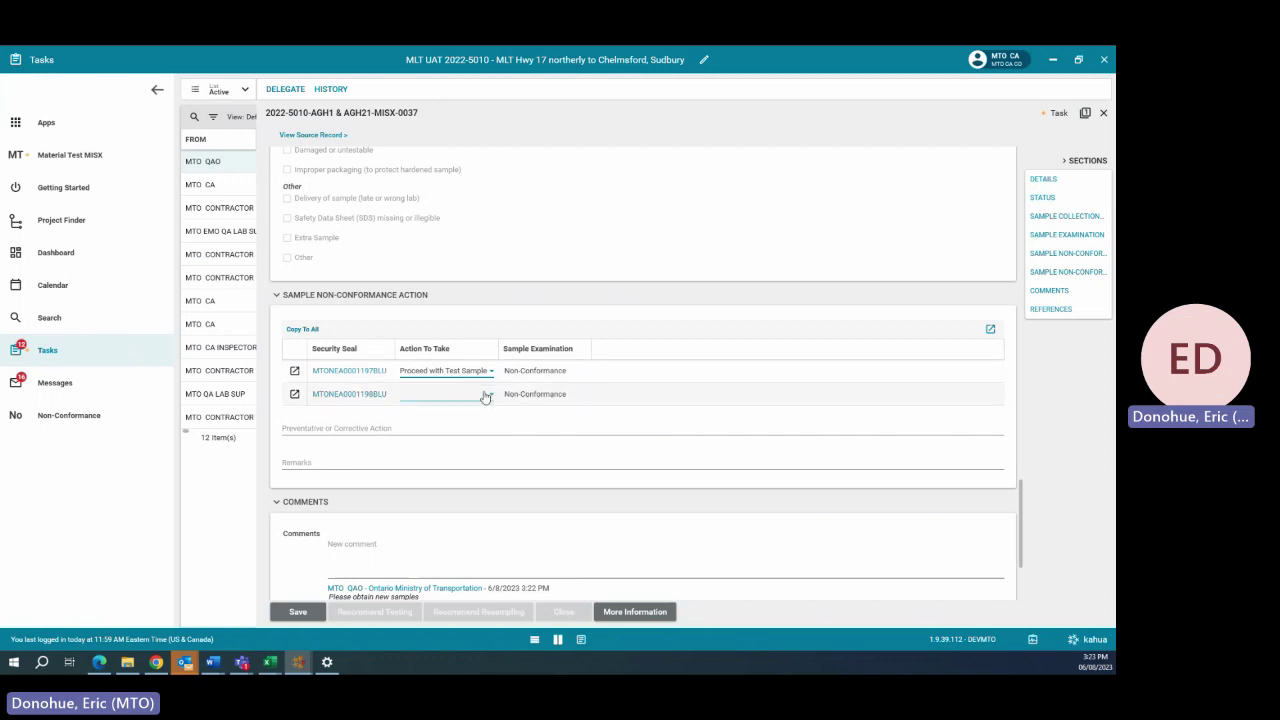
left_click(491, 393)
left_click(441, 427)
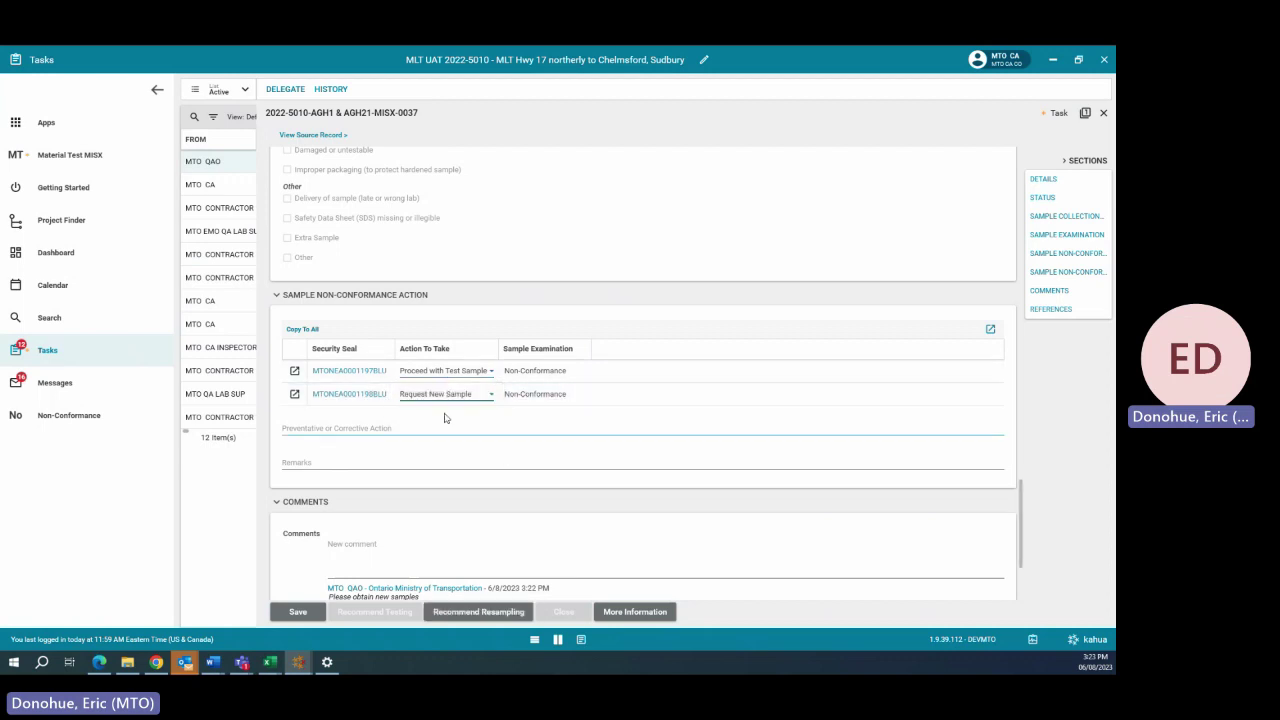
Step: Leave the preventative action, remarks and new comment blank, and route the CA Decision task with Recommend Resampling
left_click(349, 429)
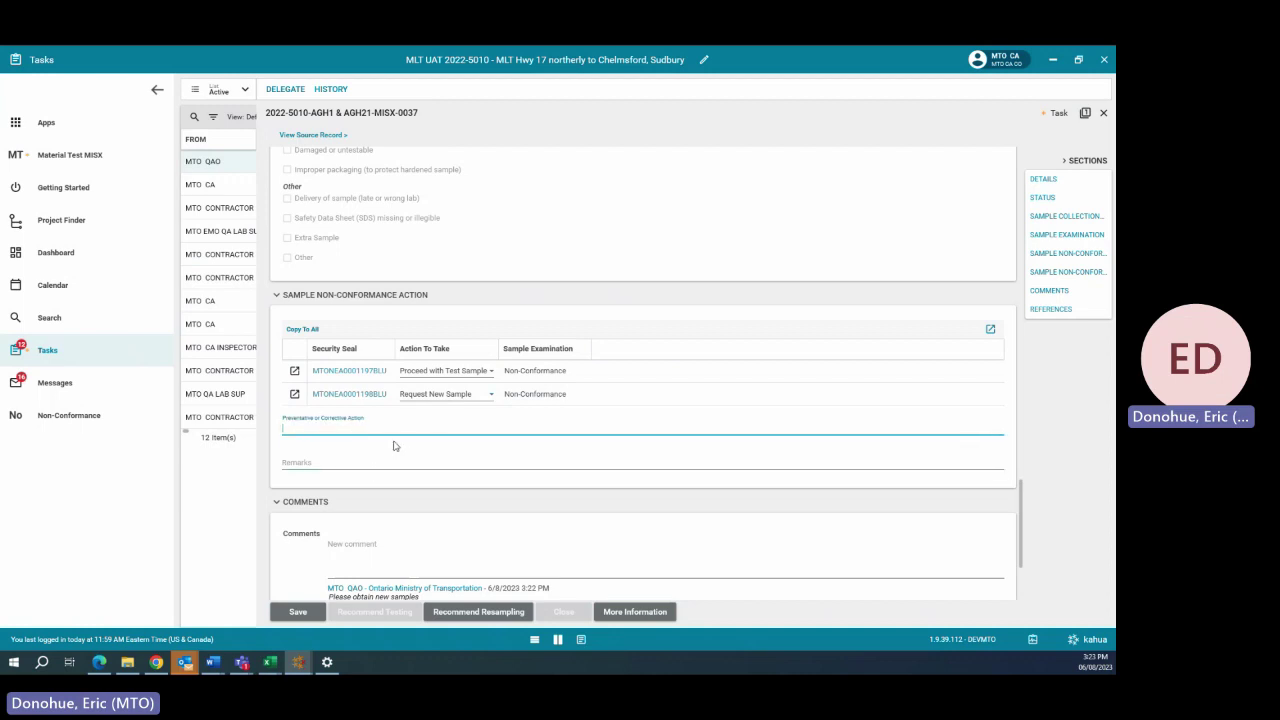
scroll(374, 471, "down", 1)
left_click(375, 487)
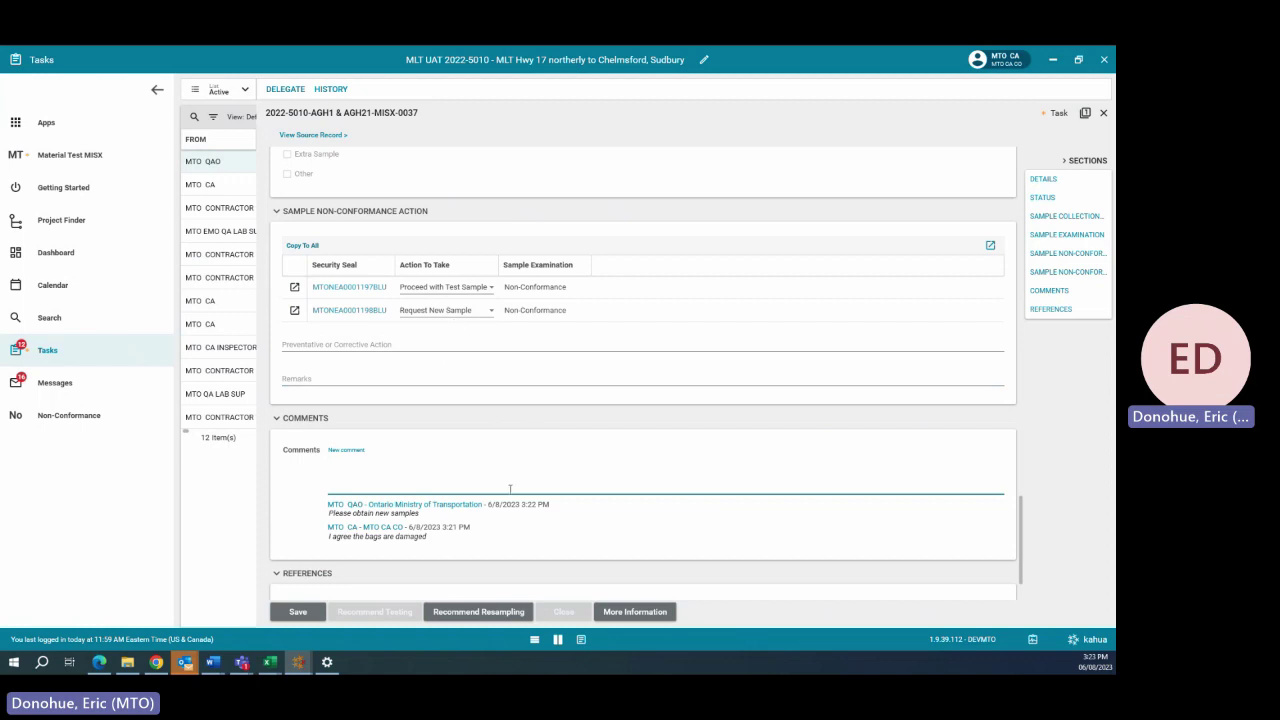
left_click(478, 612)
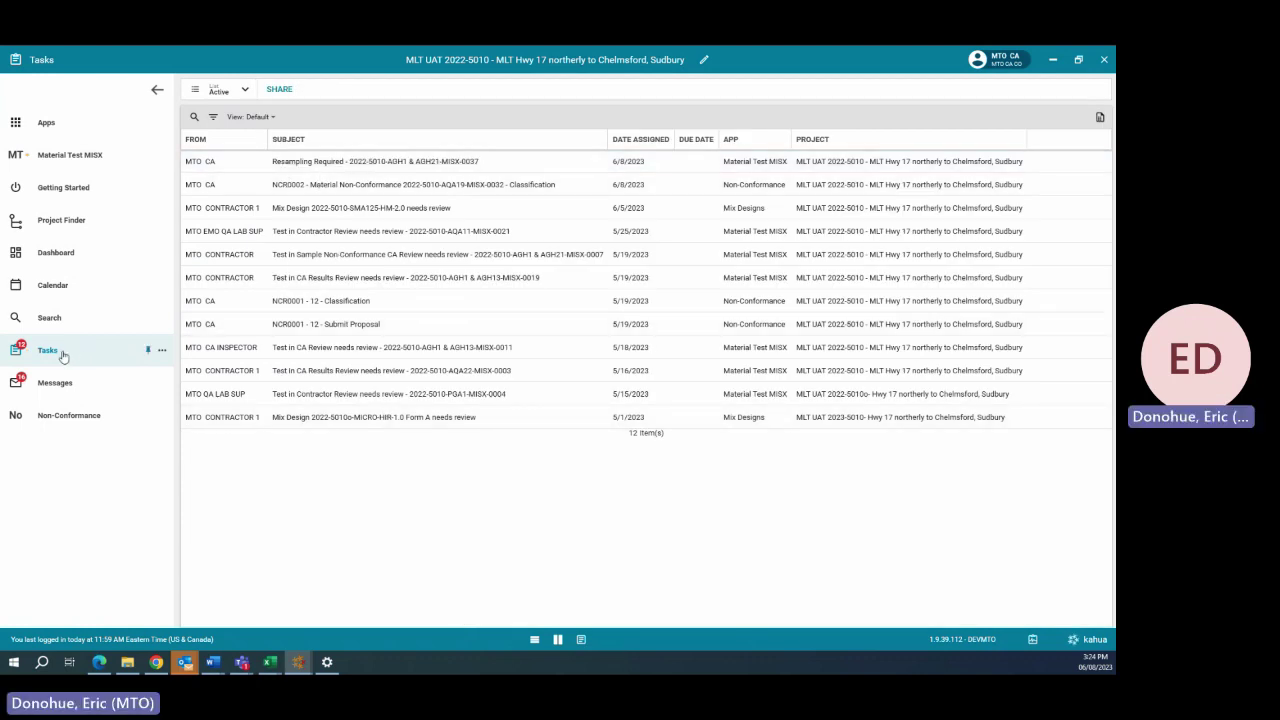
Step: Switch to the Kahua window of MTO Contractor 1 and open its task list
mouse_move(298, 662)
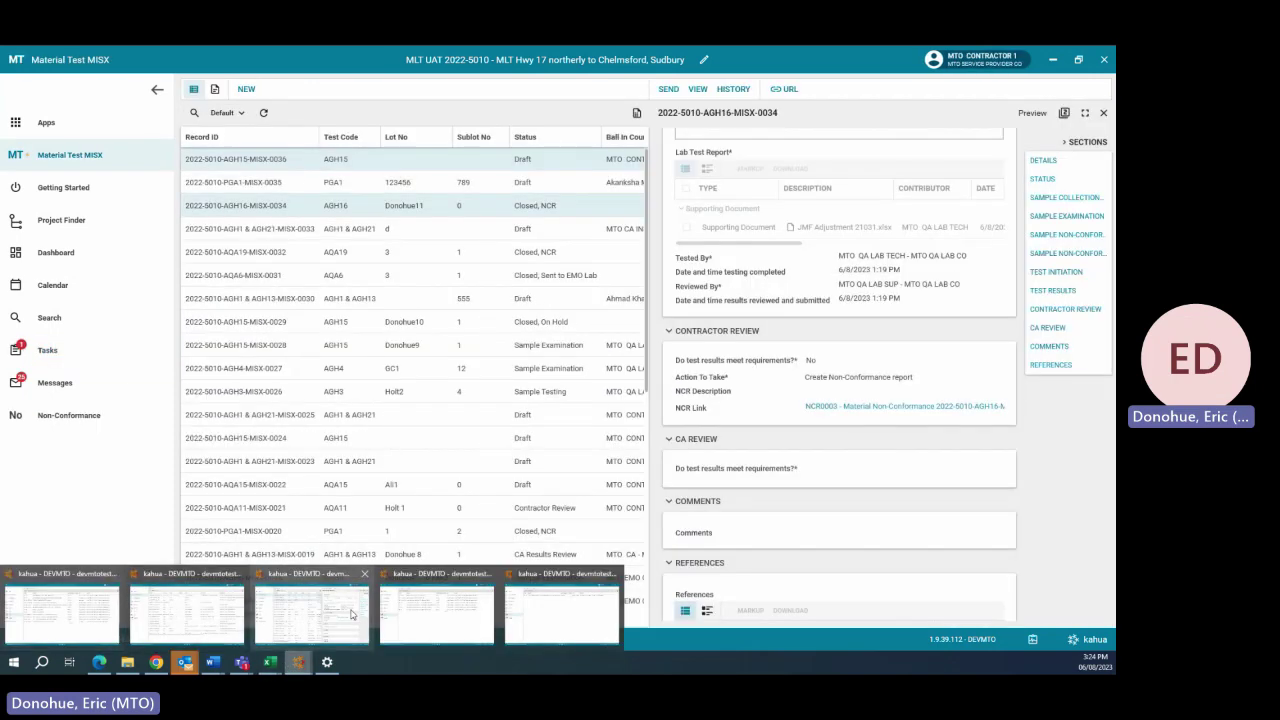
left_click(322, 614)
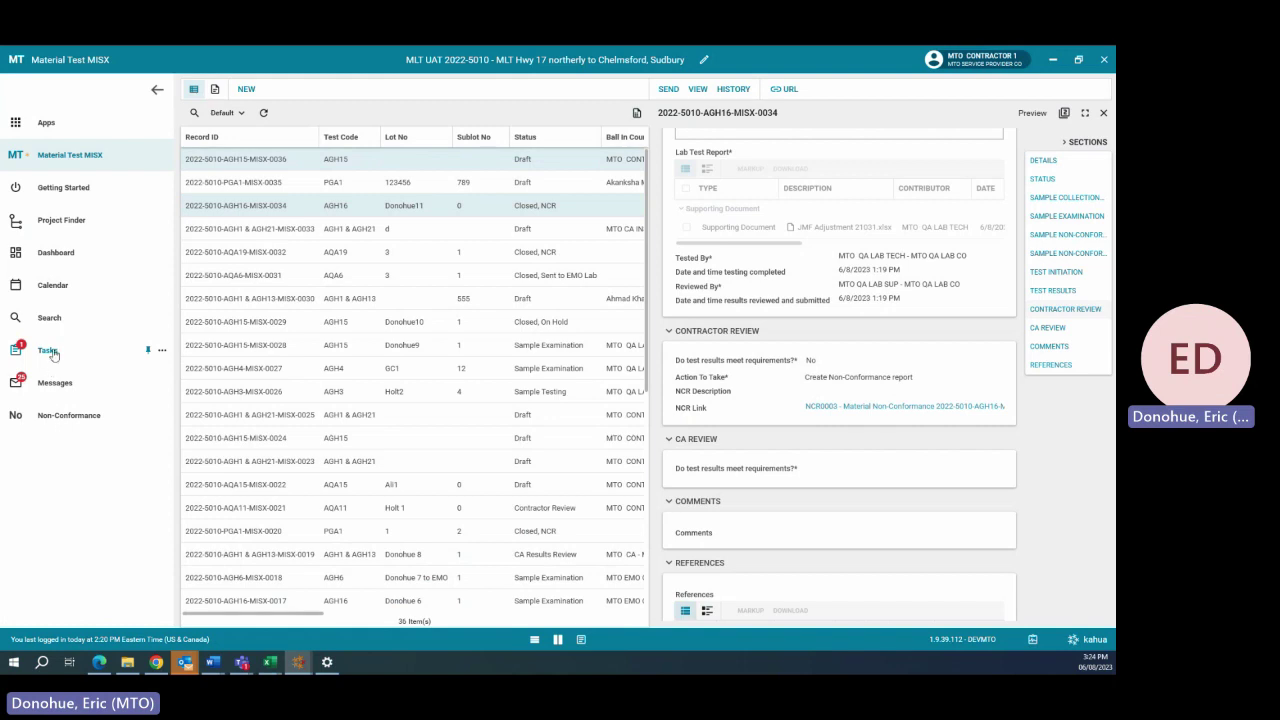
left_click(89, 343)
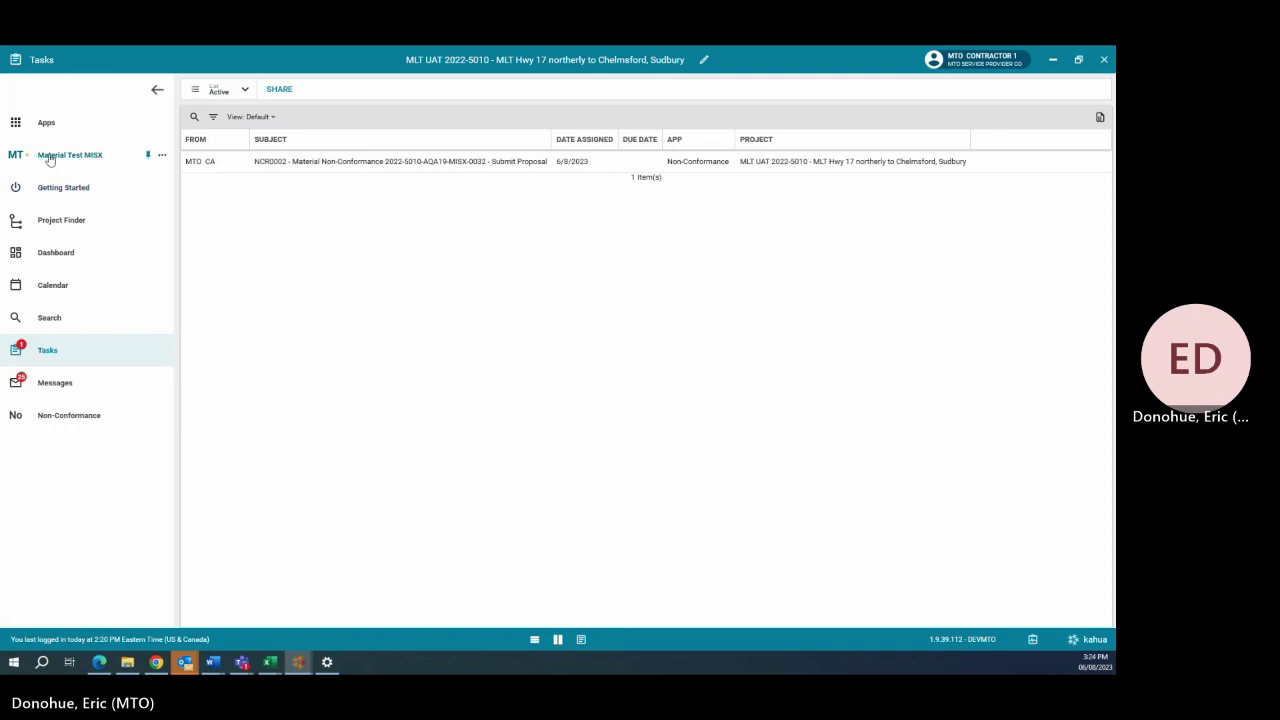
Step: Open record 2022-5010-AGH1 & AGH21-MISX-0037 in Material Test MISX and review its details and new sample fields
left_click(97, 160)
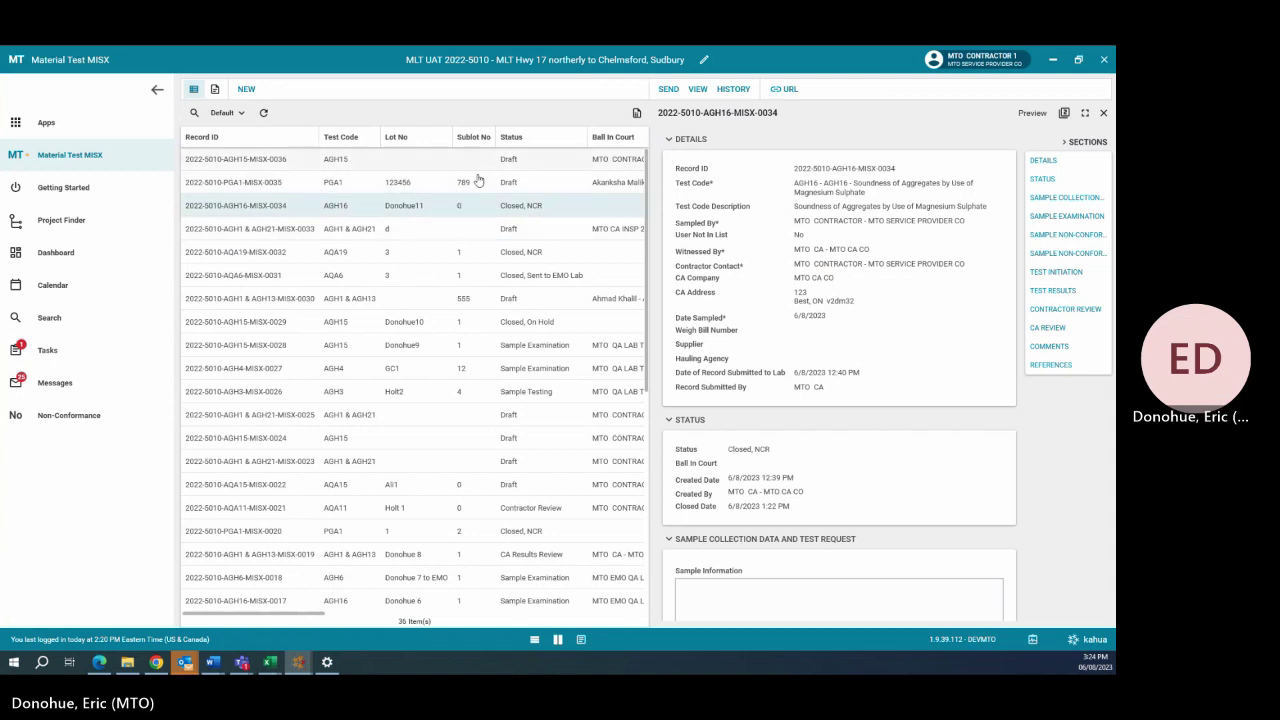
left_click(377, 164)
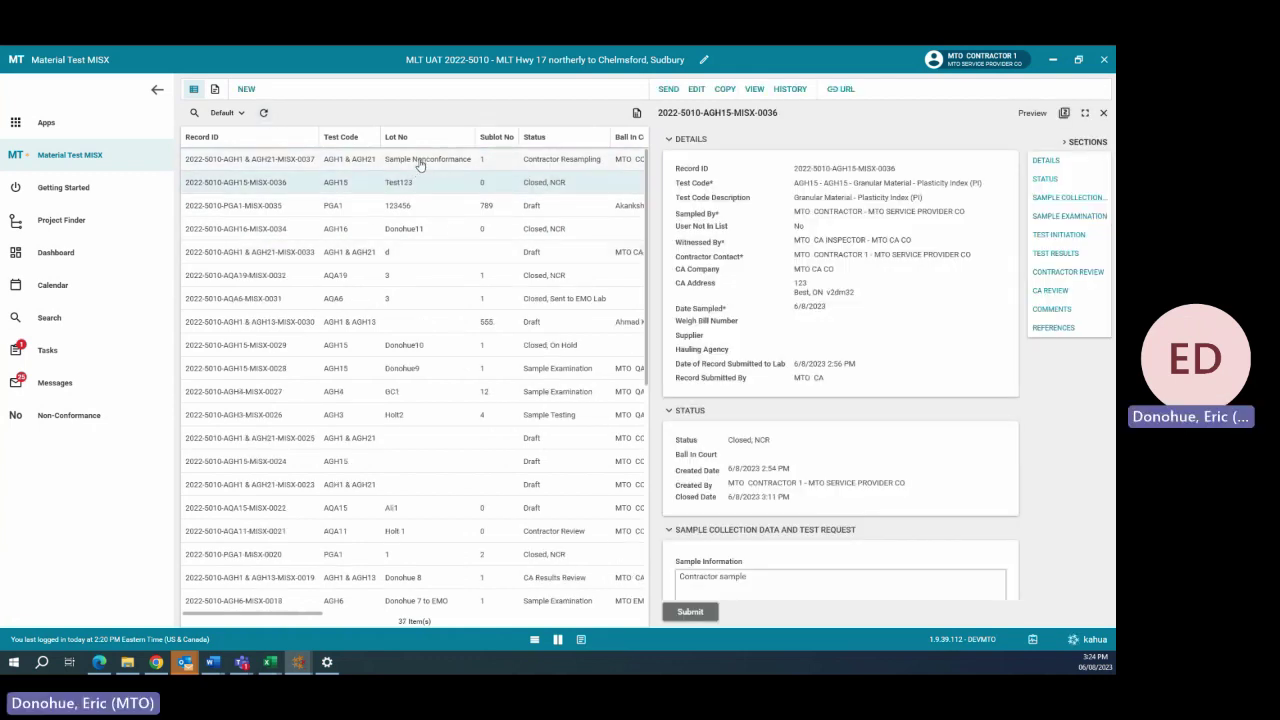
left_click(263, 162)
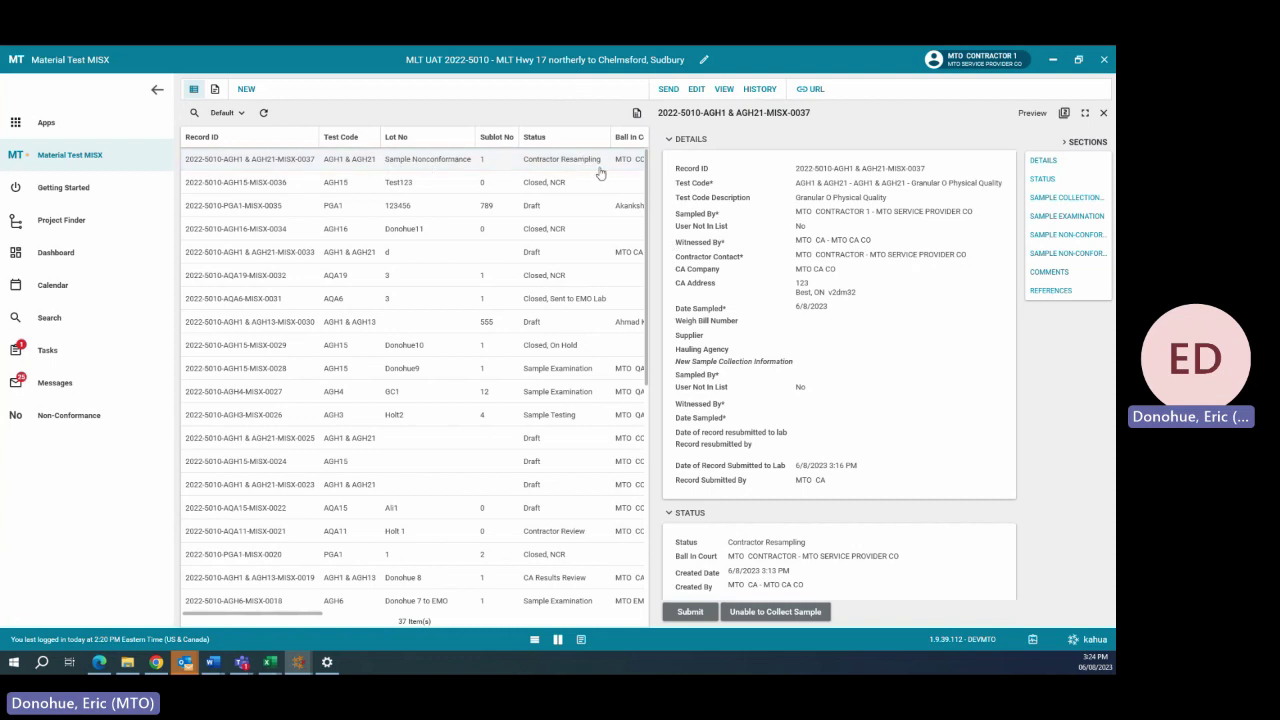
scroll(803, 288, "down", 1)
scroll(803, 288, "down", 2)
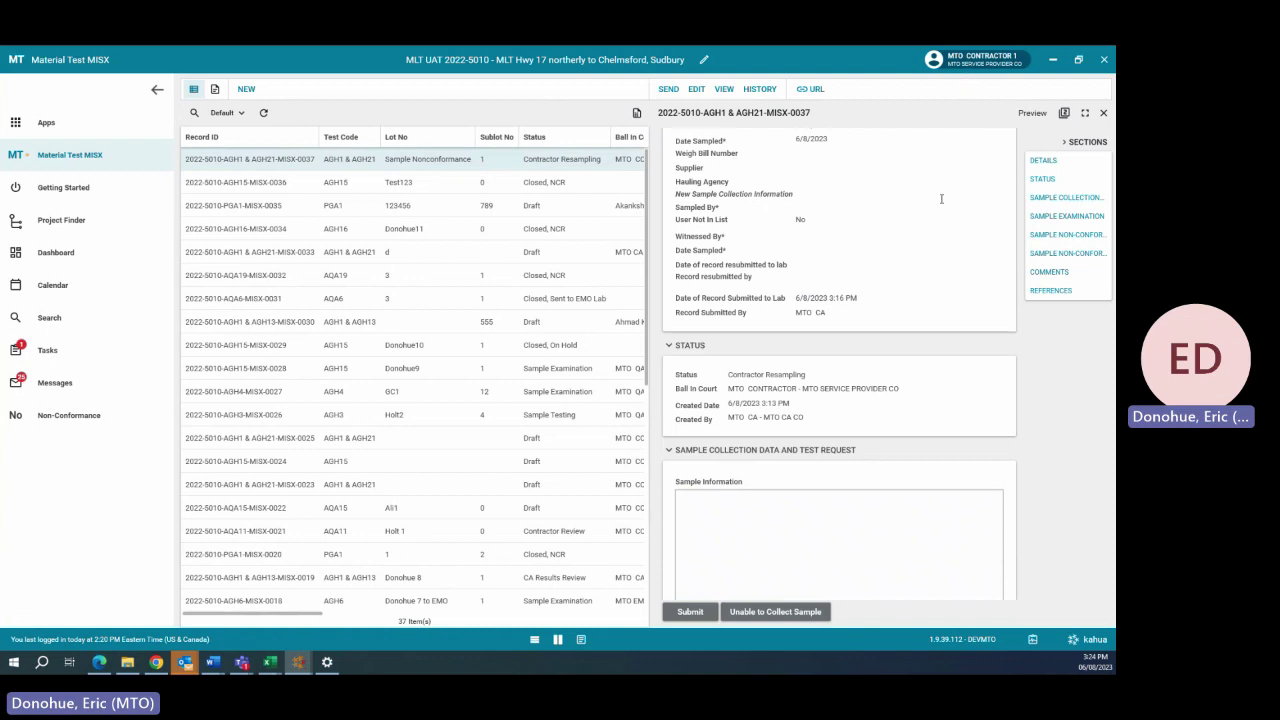
scroll(820, 285, "down", 1)
scroll(810, 258, "down", 5)
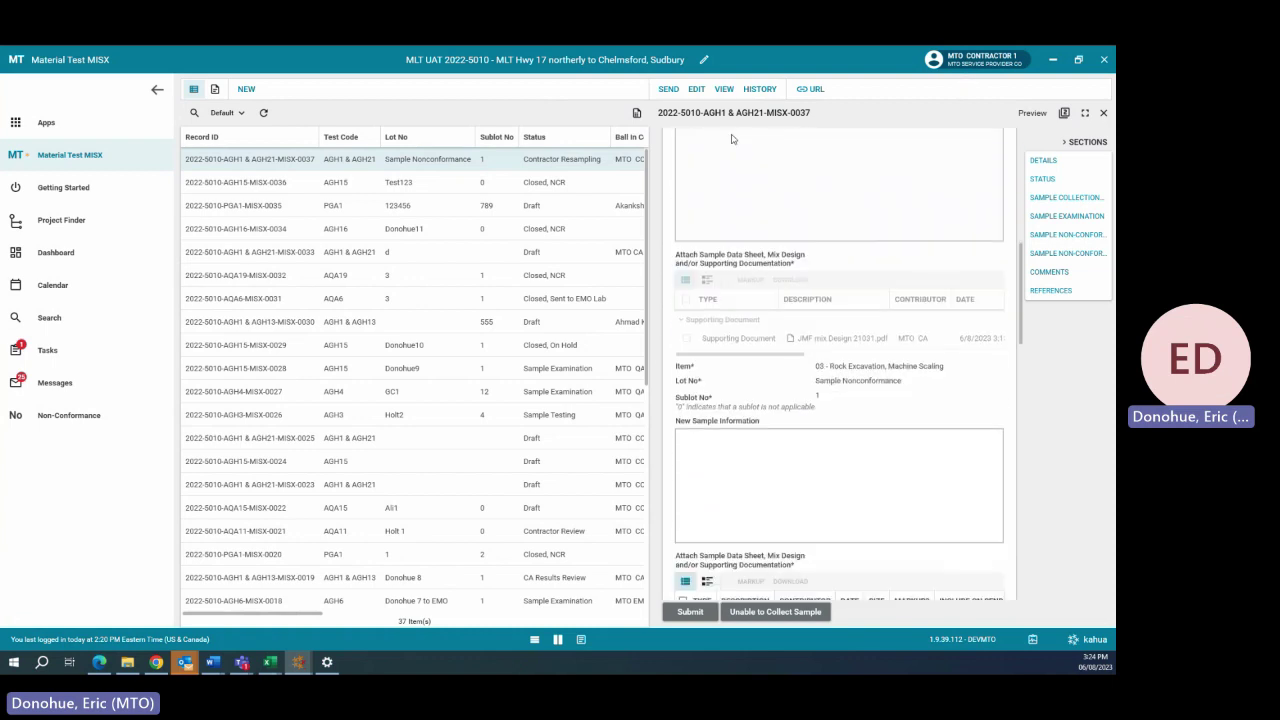
scroll(741, 242, "down", 1)
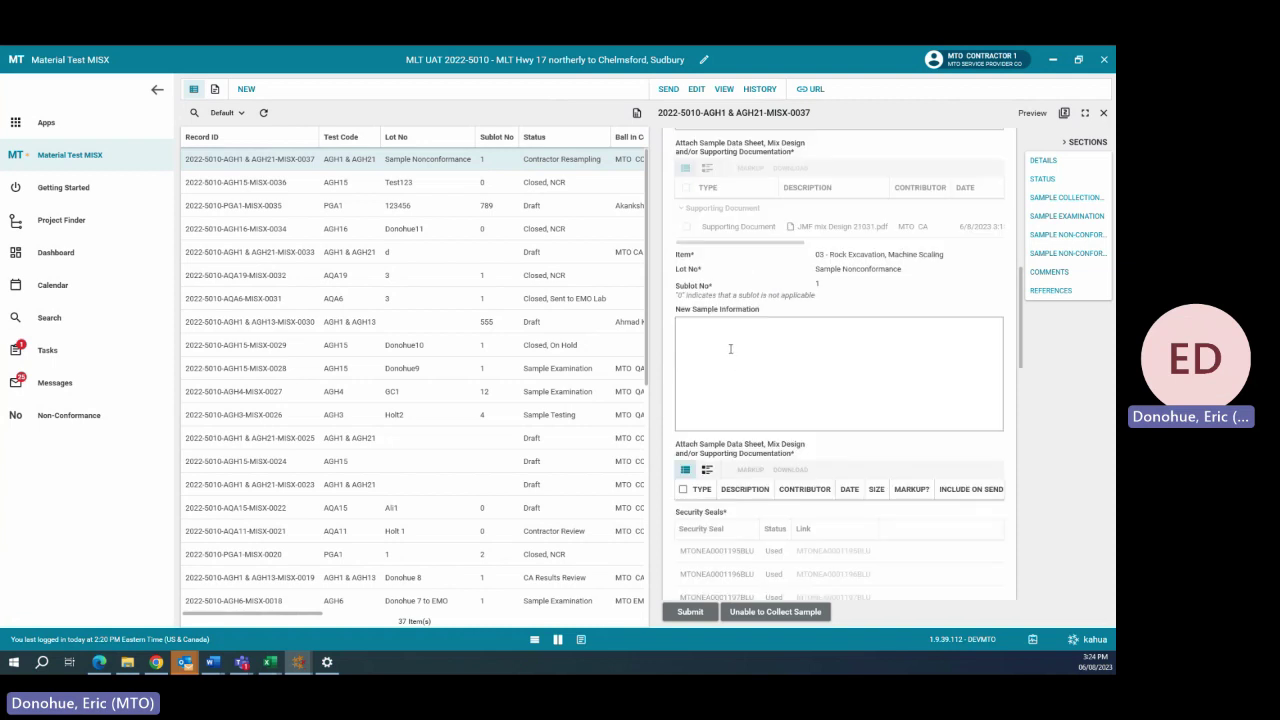
scroll(735, 295, "down", 1)
Step: Edit the record's new sample collection information: Sampled By MTO CONTRACTOR, Witnessed By MTO CA INSPECTOR and Date Sampled 6/7/2023
left_click(697, 90)
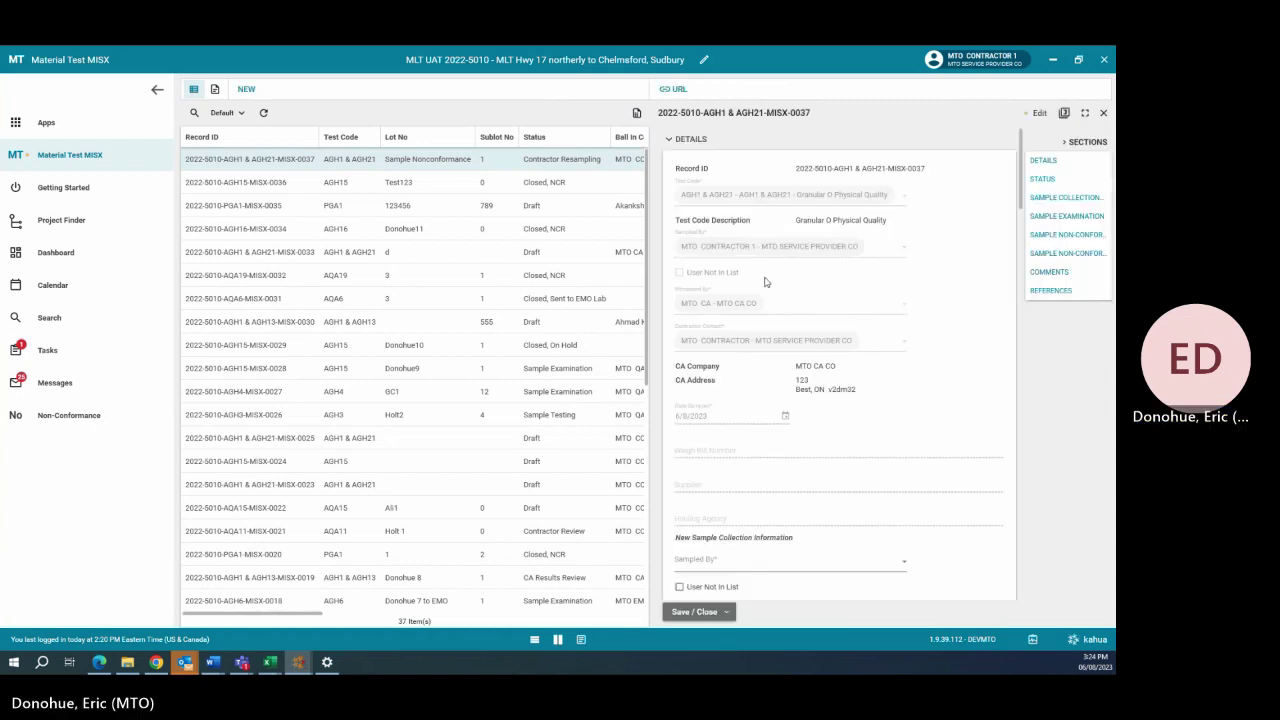
scroll(760, 255, "down", 6)
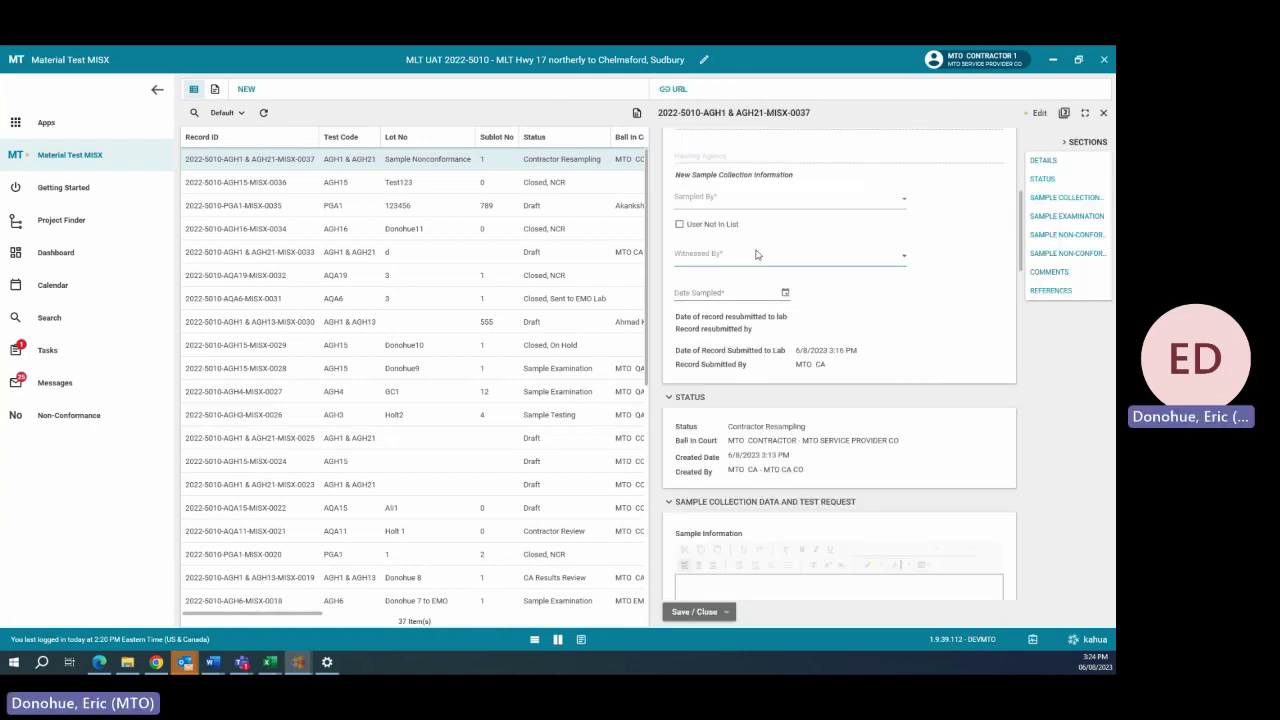
scroll(757, 255, "up", 1)
left_click(729, 258)
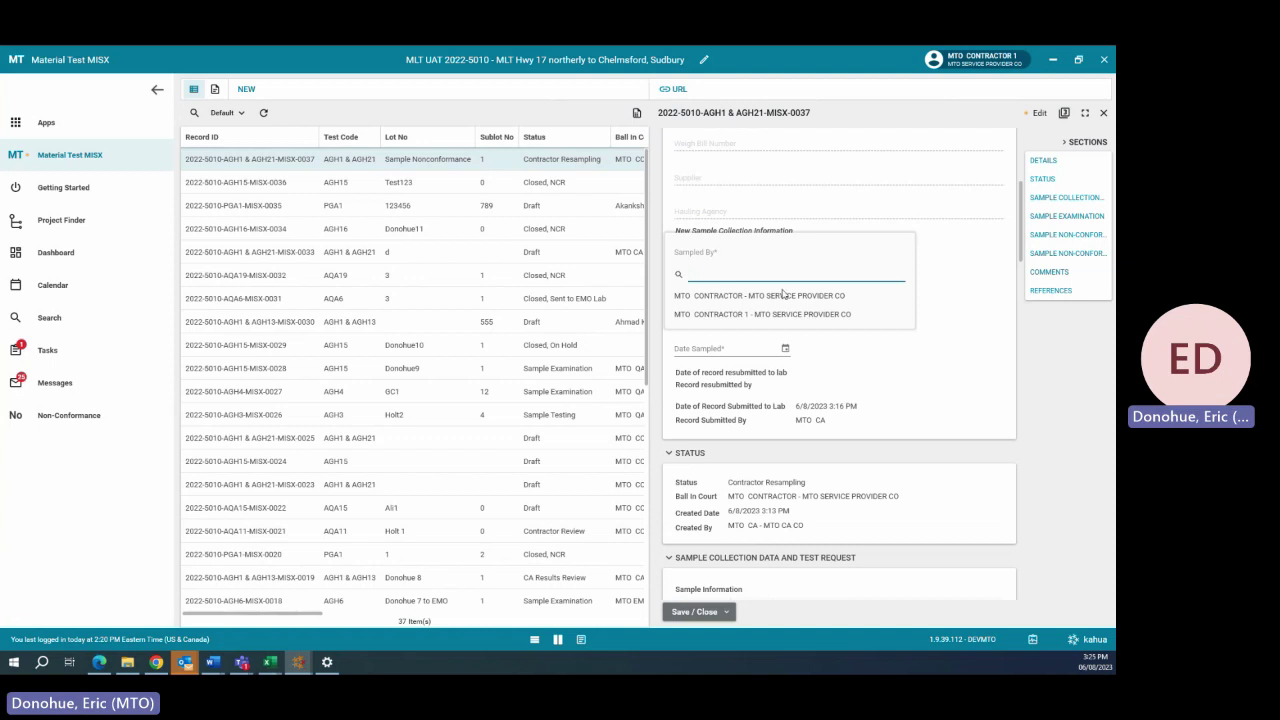
left_click(727, 296)
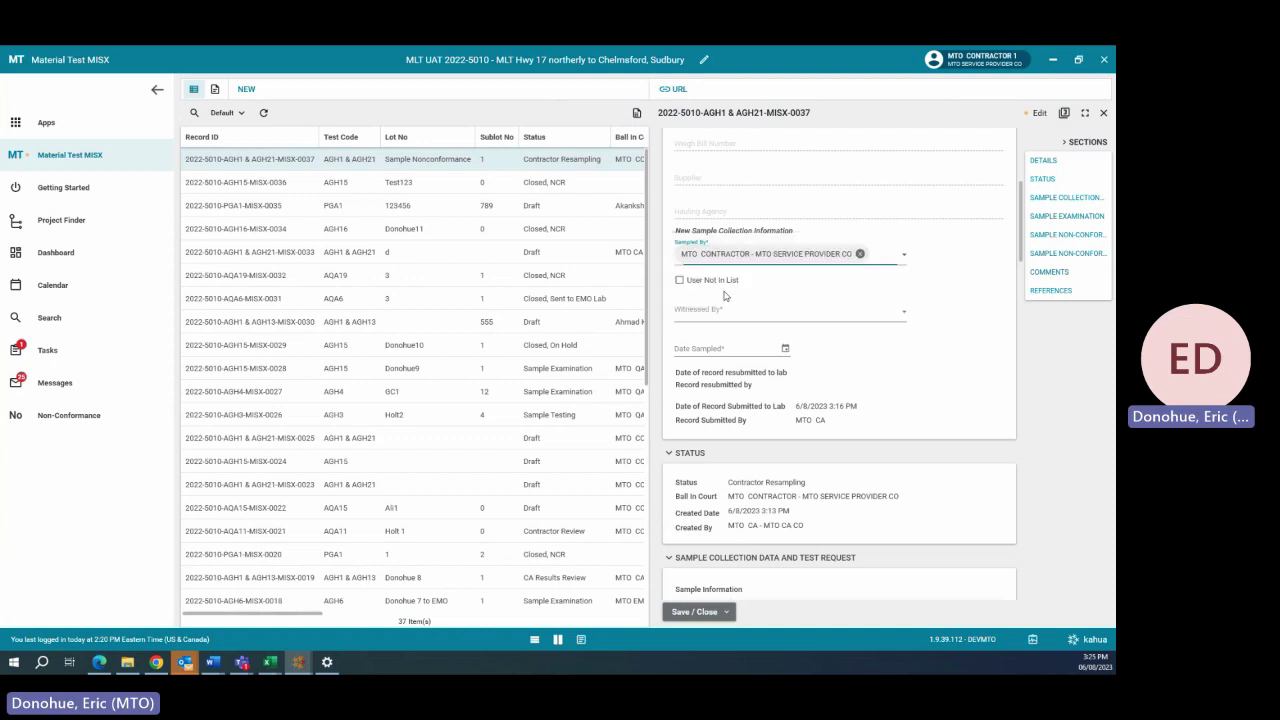
left_click(713, 313)
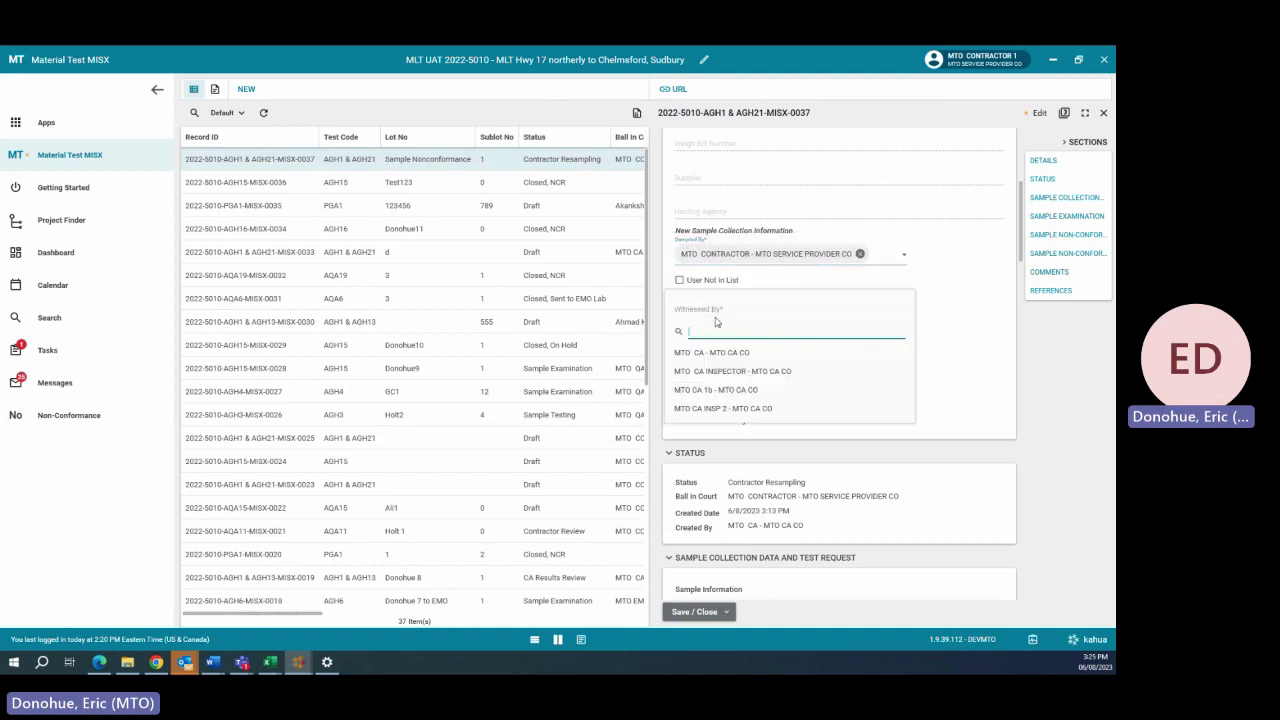
left_click(723, 371)
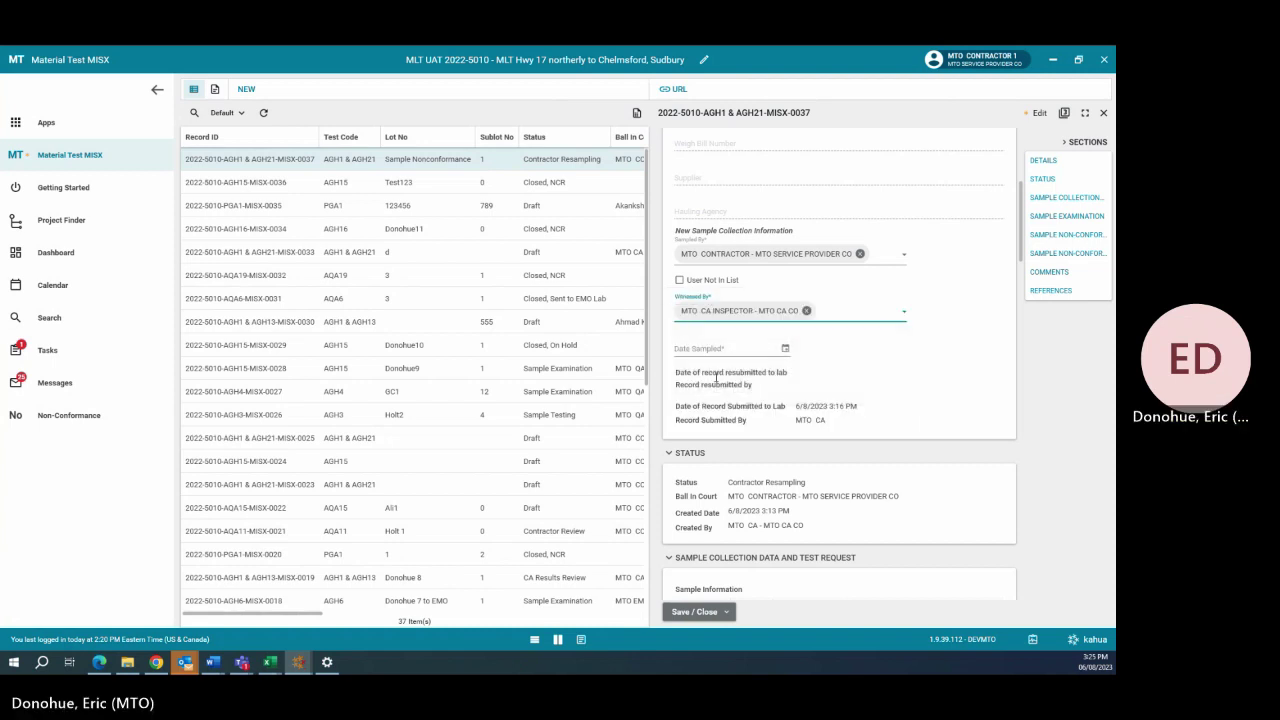
left_click(768, 348)
left_click(785, 348)
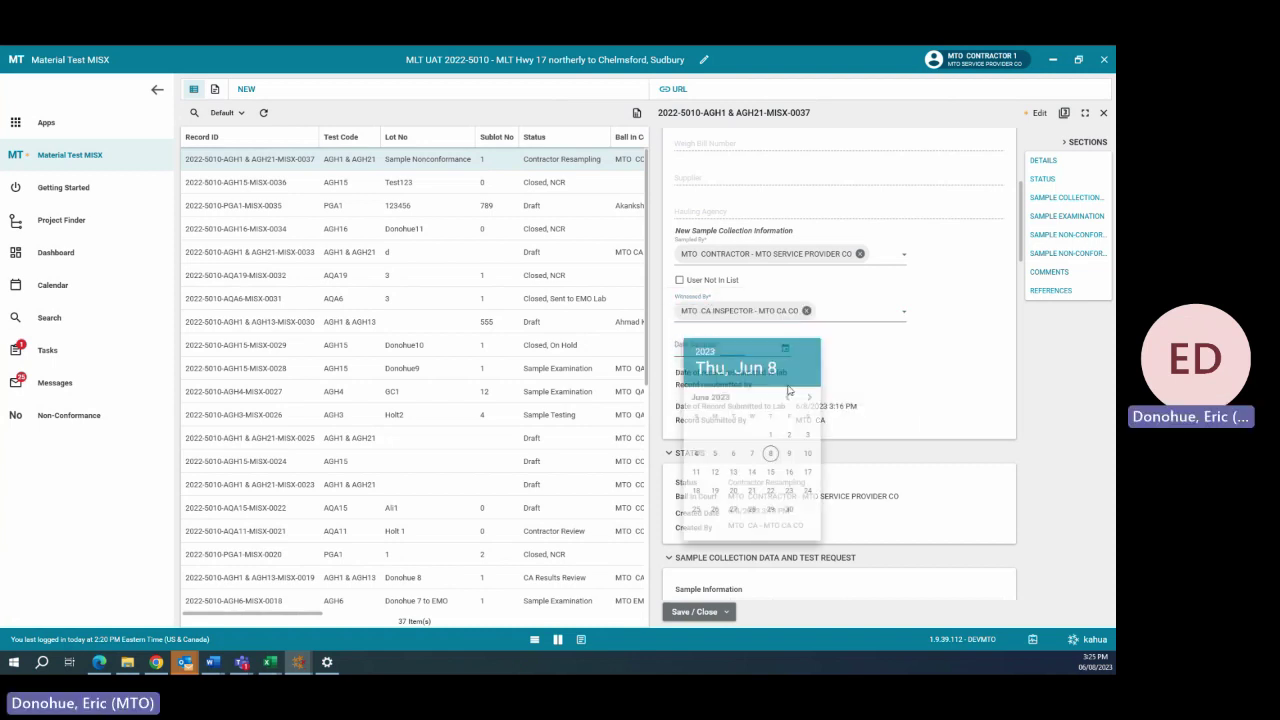
left_click(751, 456)
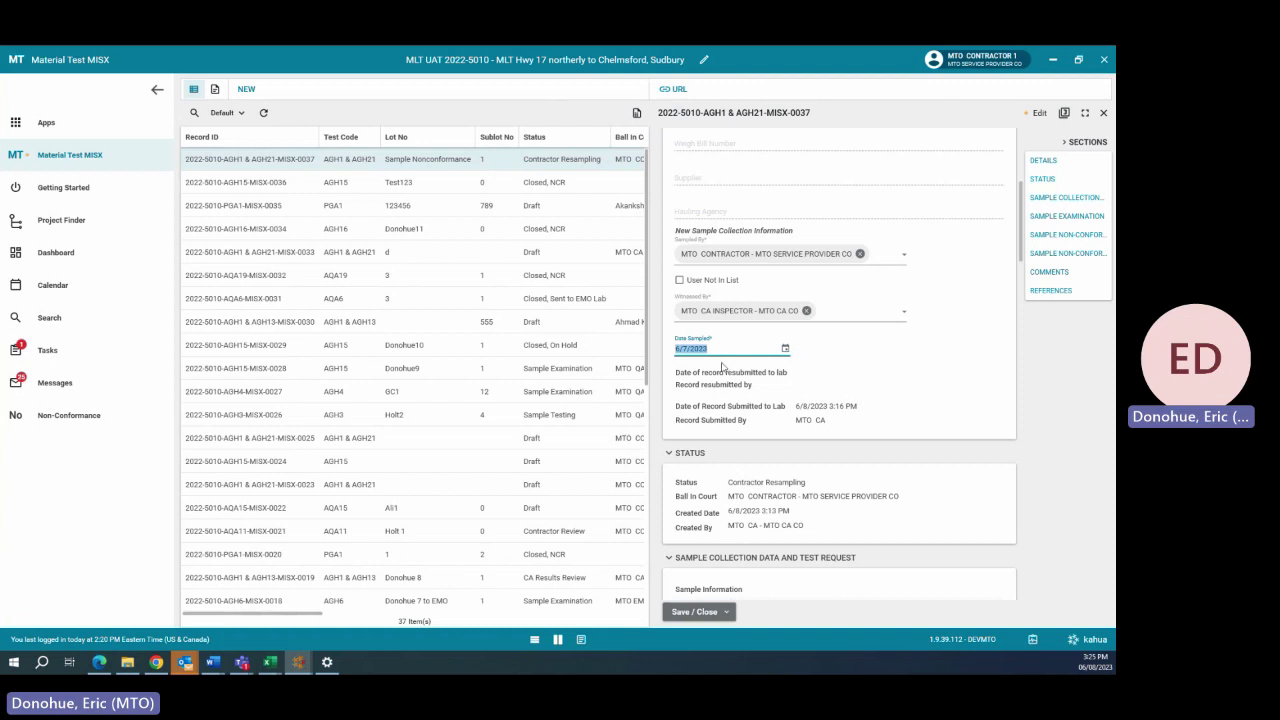
Step: Enter "New samples taken" as the New Sample Information in the sample collection data
scroll(761, 392, "down", 10)
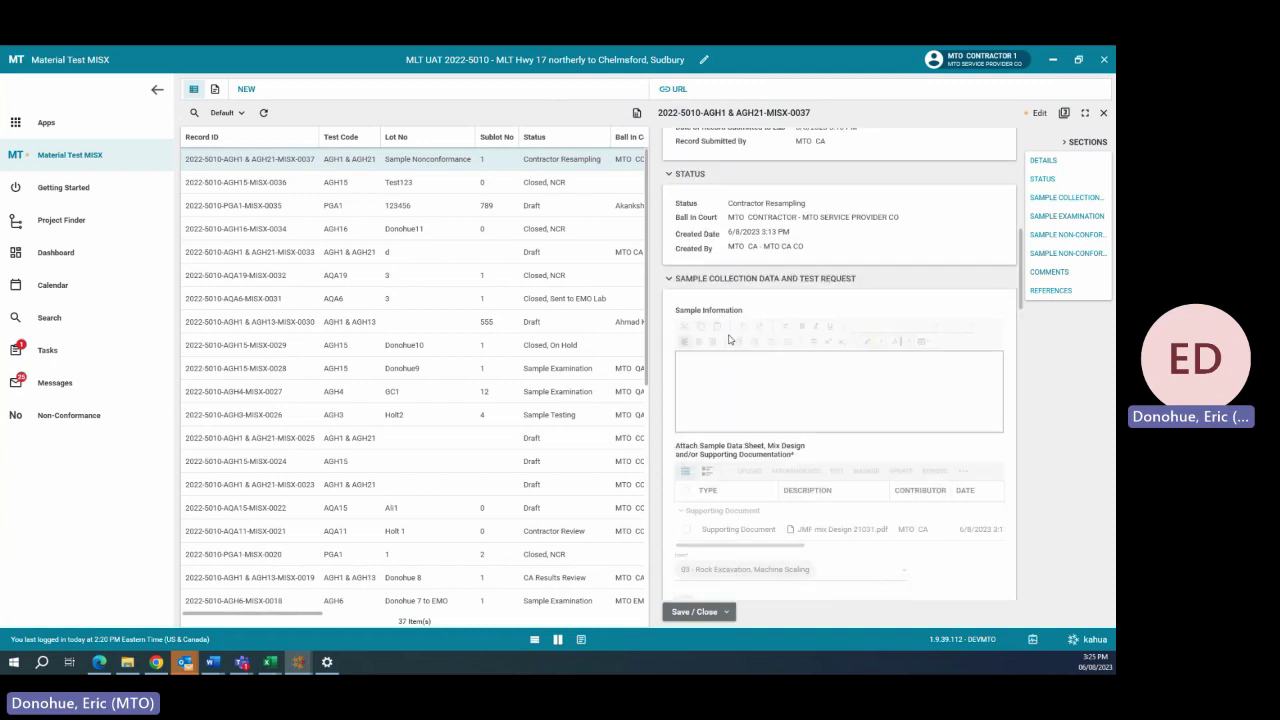
scroll(722, 315, "down", 1)
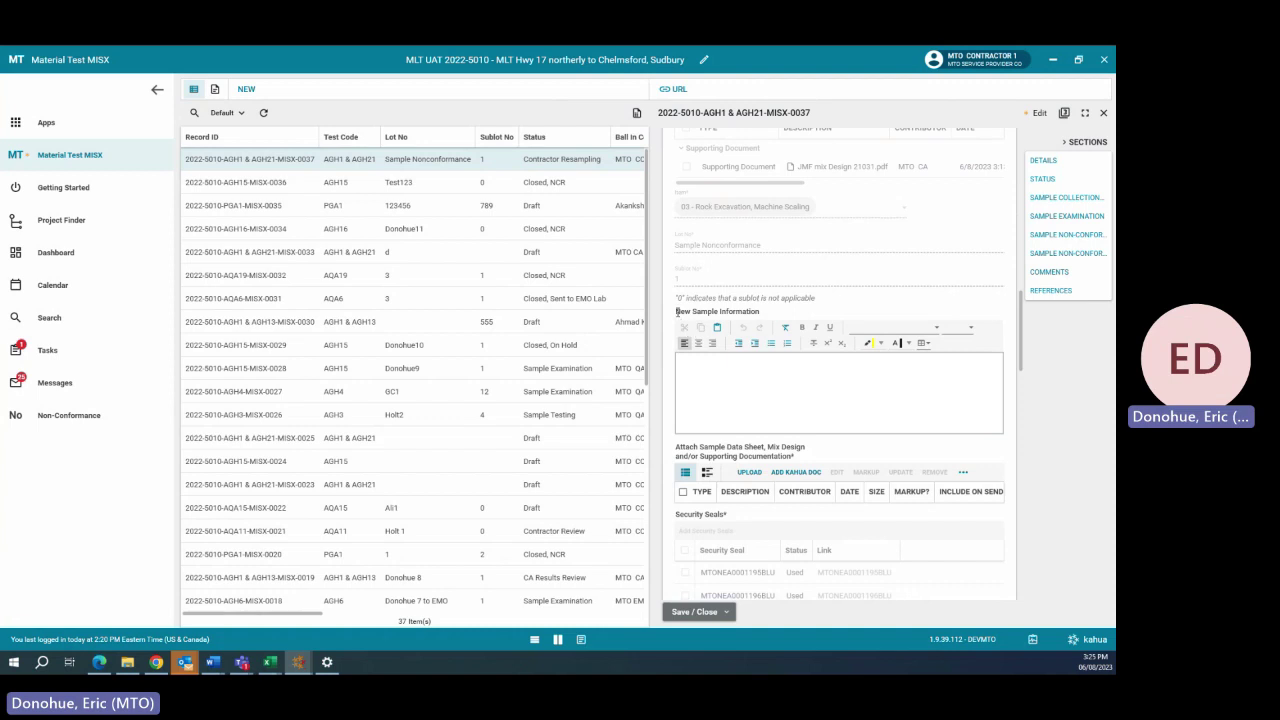
left_click_drag(677, 311, 731, 360)
left_click(710, 371)
type("New sample")
Step: Upload the file JMF adjustment 2 as supporting documentation for the new sample
left_click(750, 472)
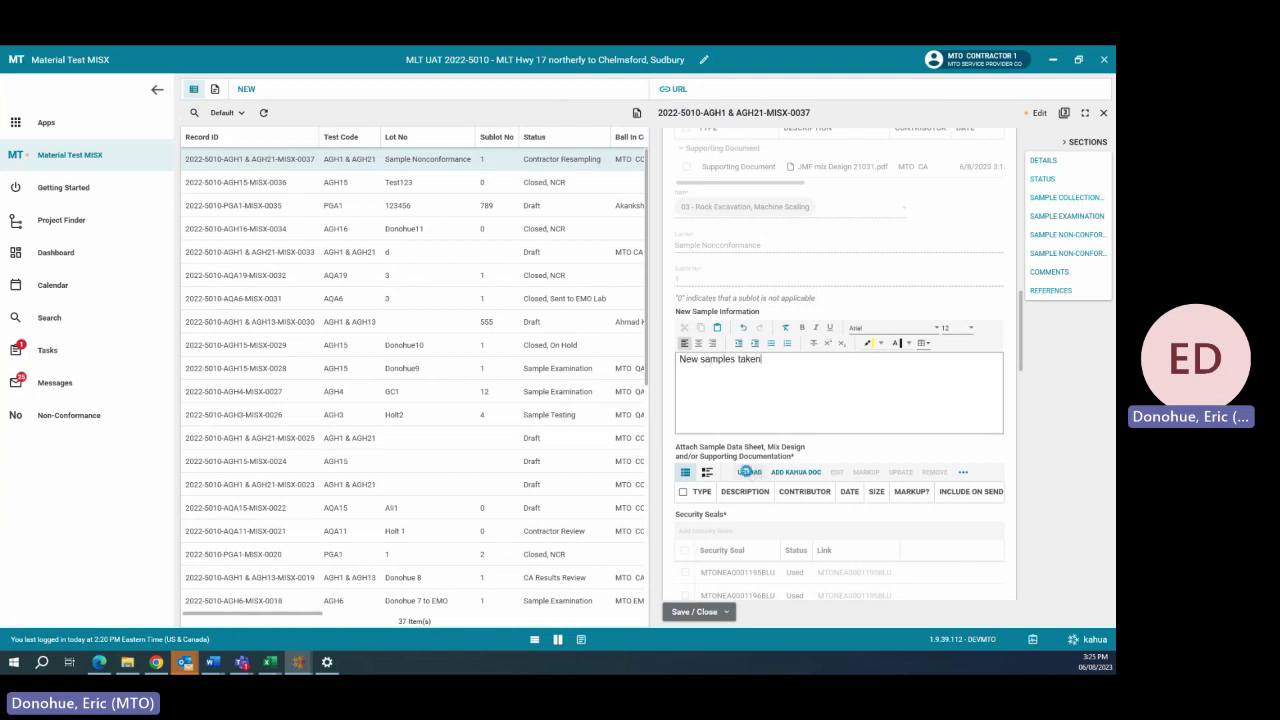
left_click(152, 176)
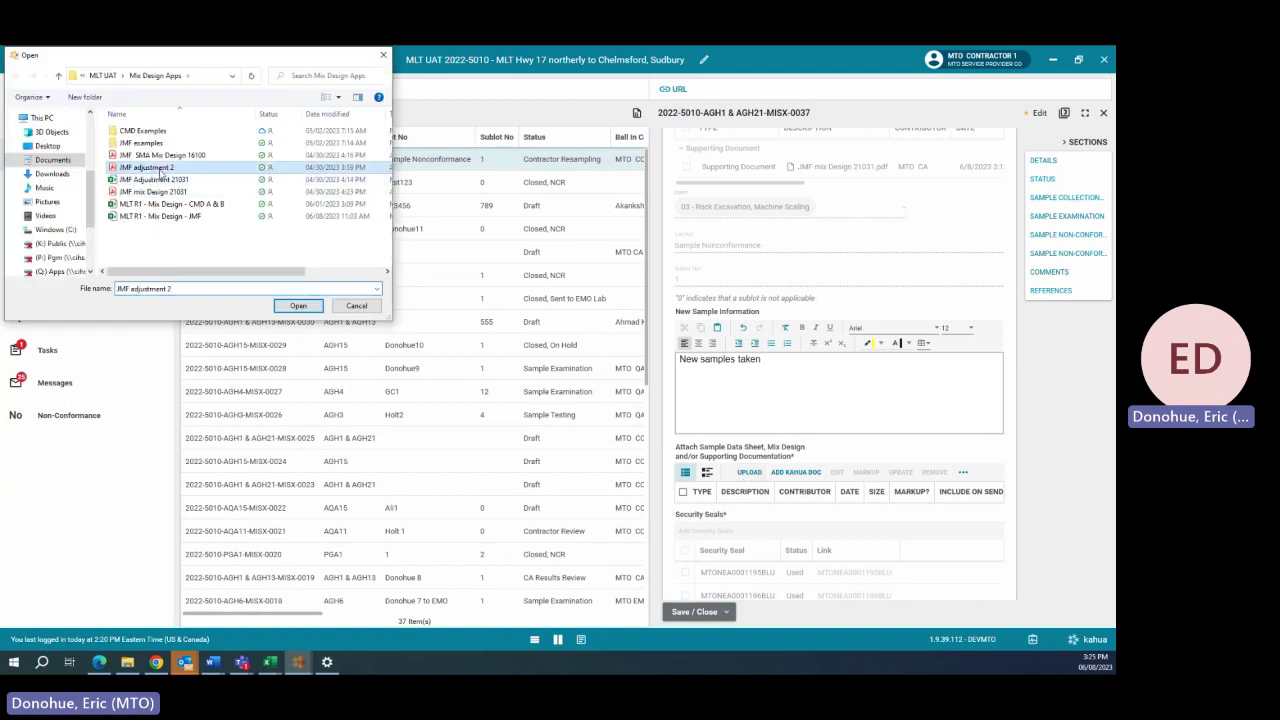
left_click(298, 305)
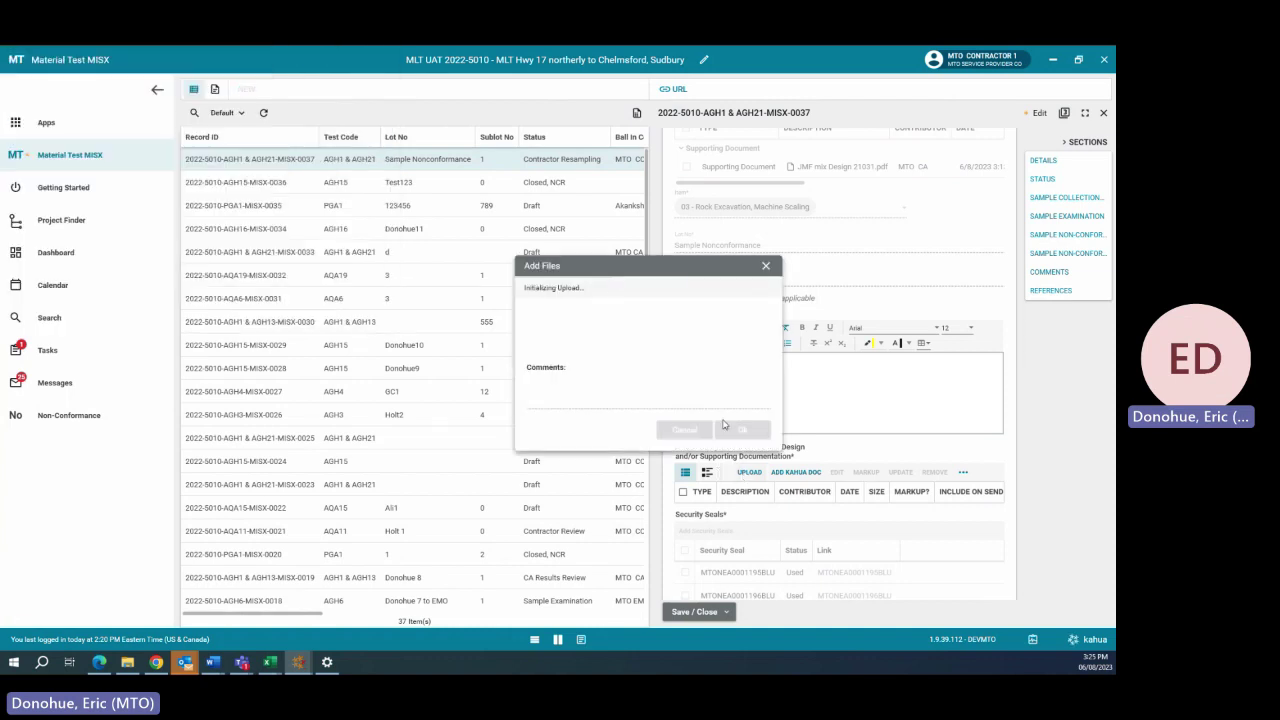
left_click(742, 430)
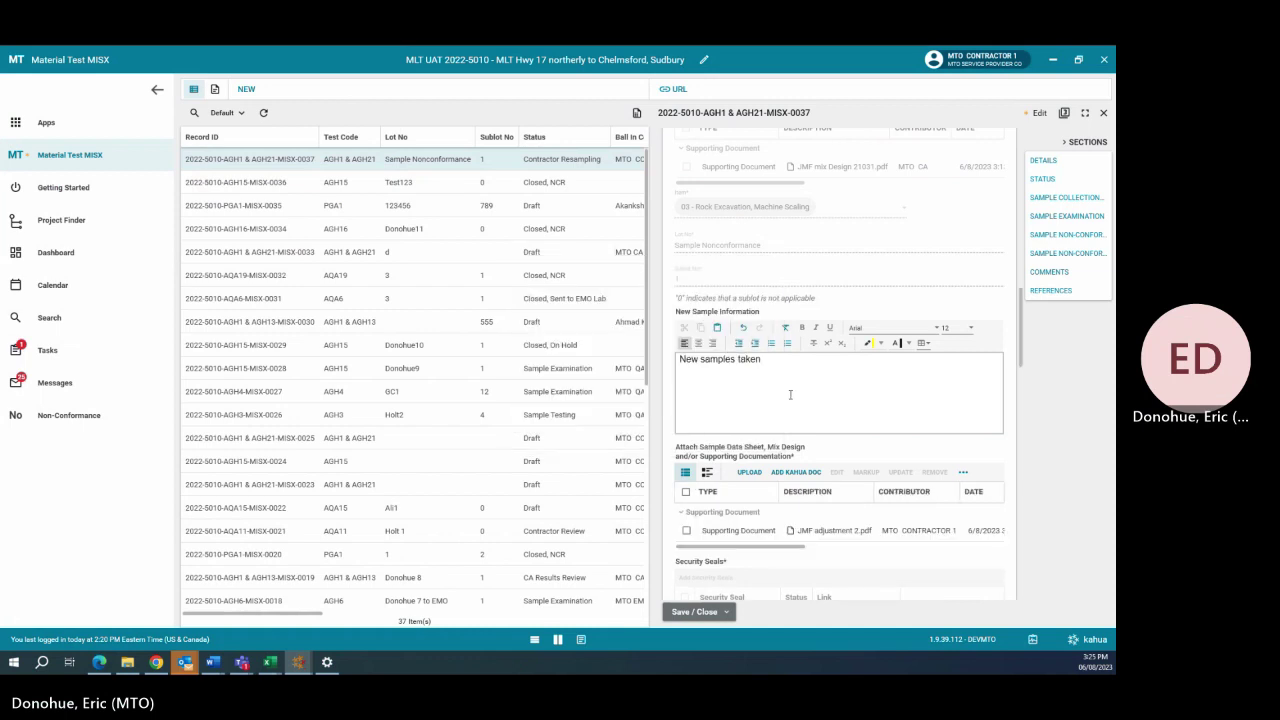
Step: Leave the New Security Seals empty, then save and close the record
scroll(776, 345, "down", 2)
scroll(776, 345, "down", 3)
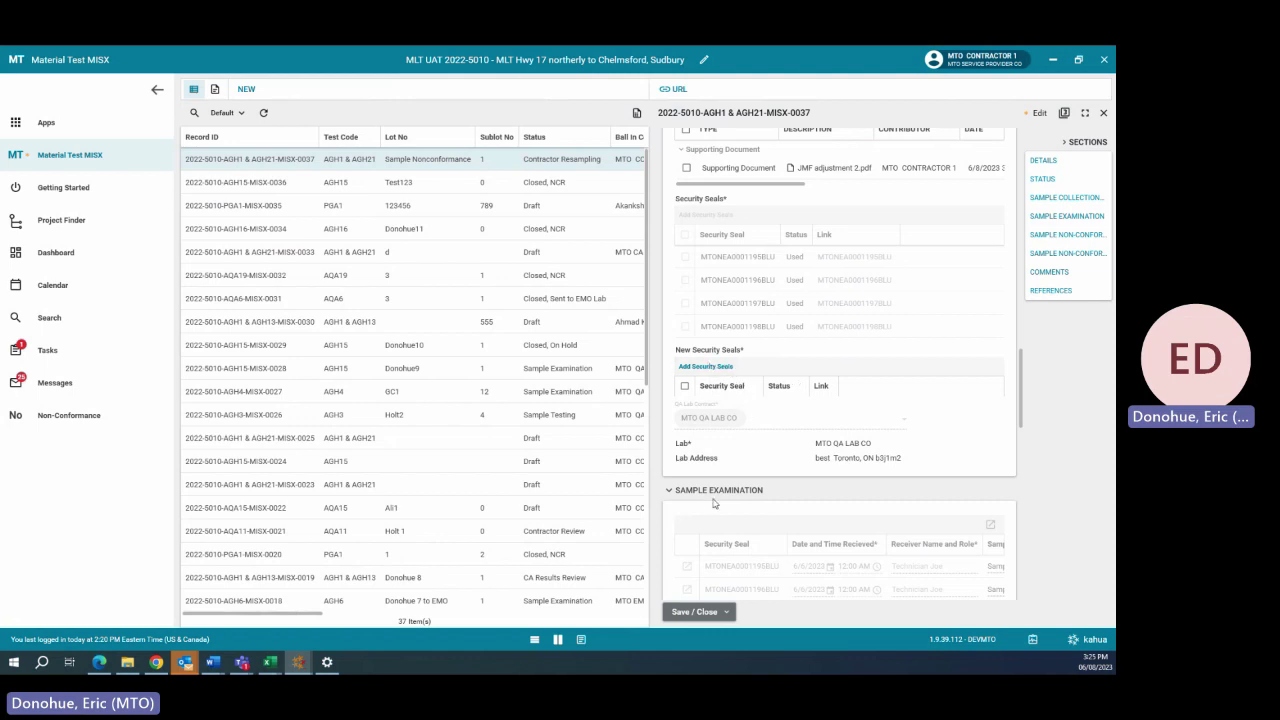
left_click(698, 611)
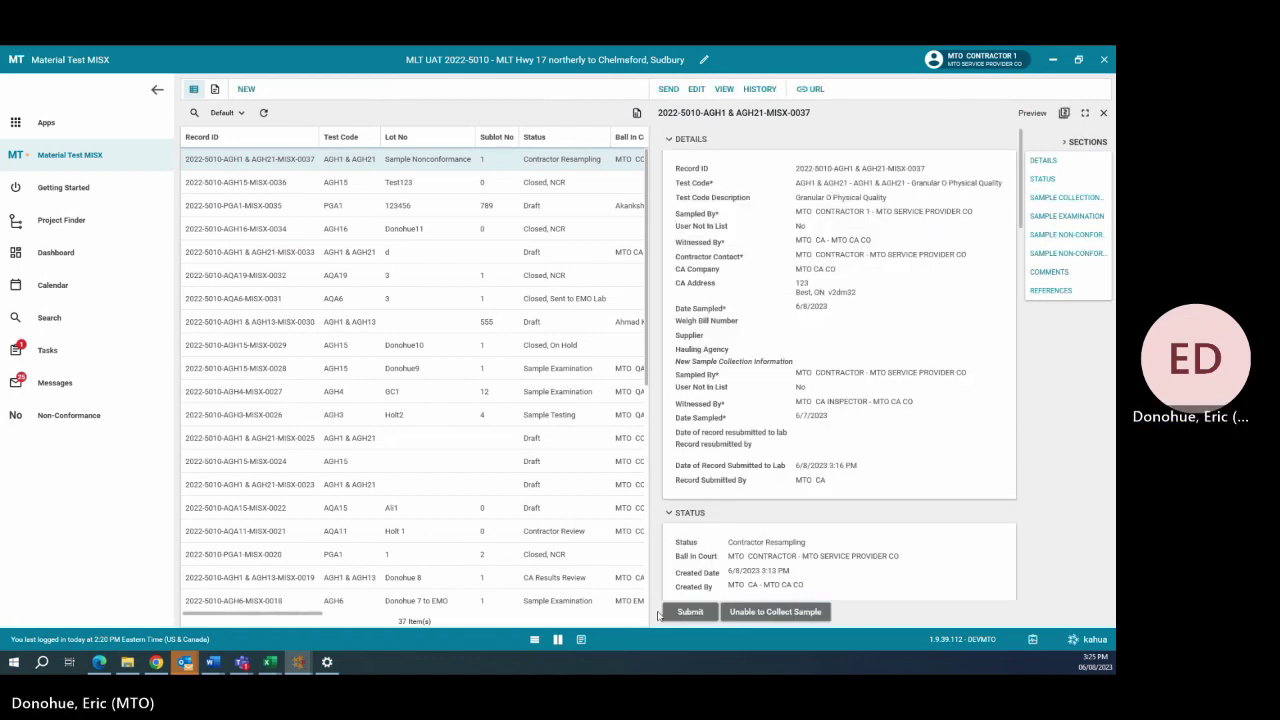
Step: Check the saved resampling details and submit the record for resampling review
left_click(778, 615)
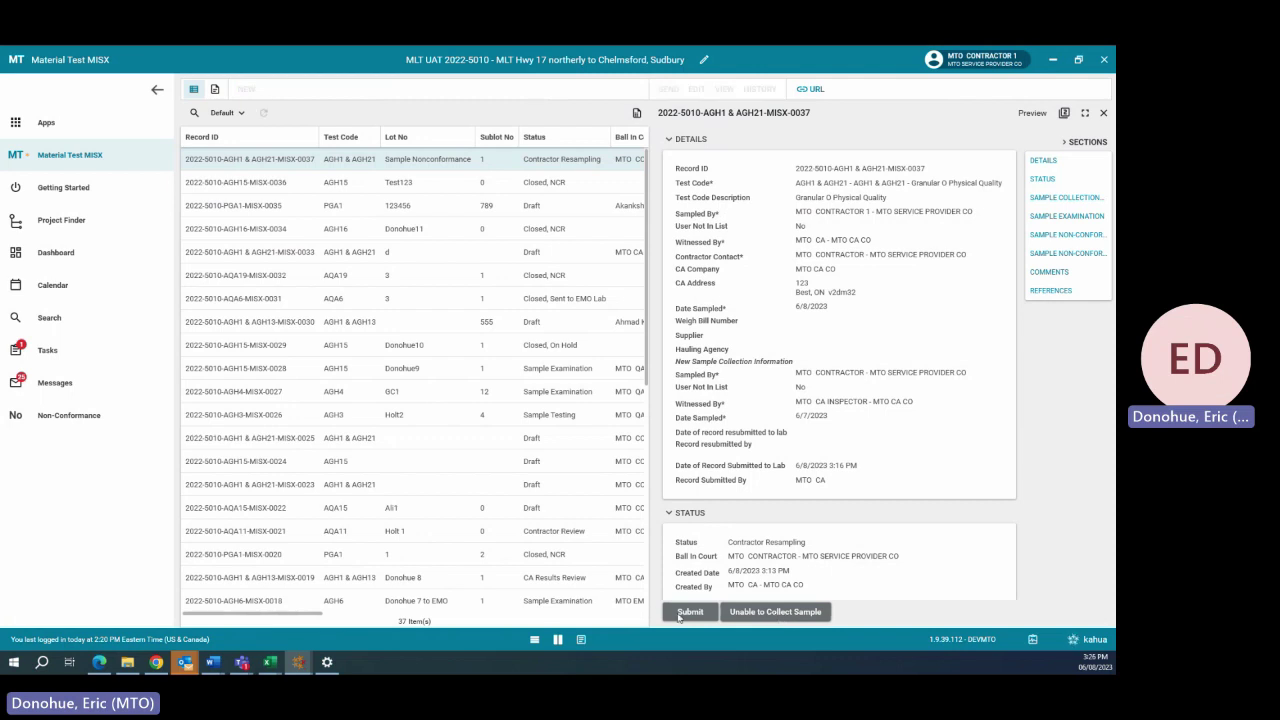
scroll(700, 457, "down", 1)
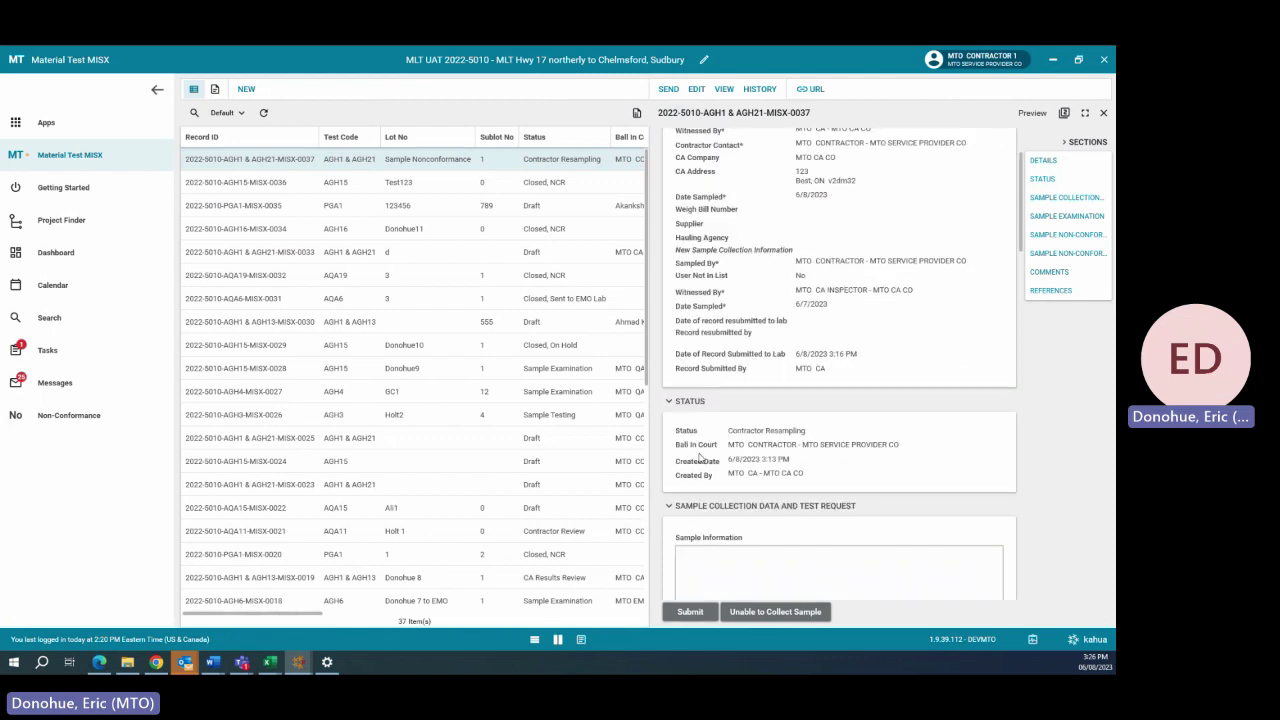
scroll(695, 517, "down", 3)
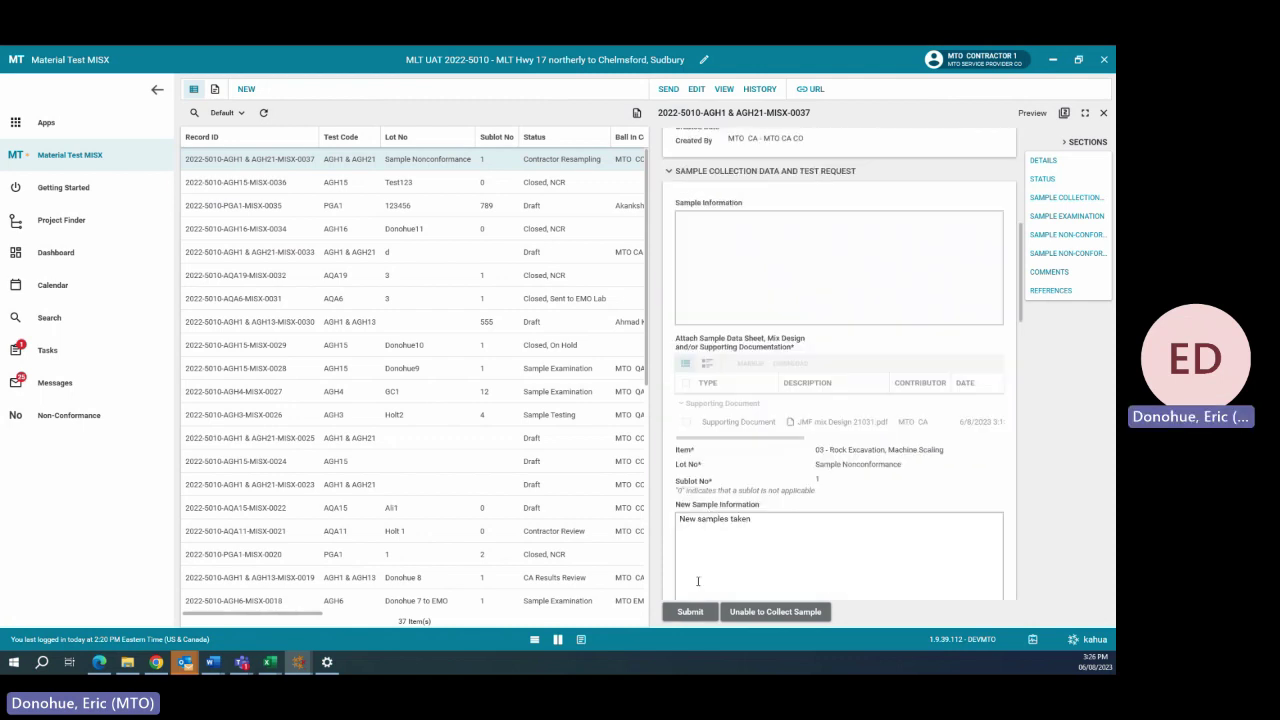
left_click(689, 613)
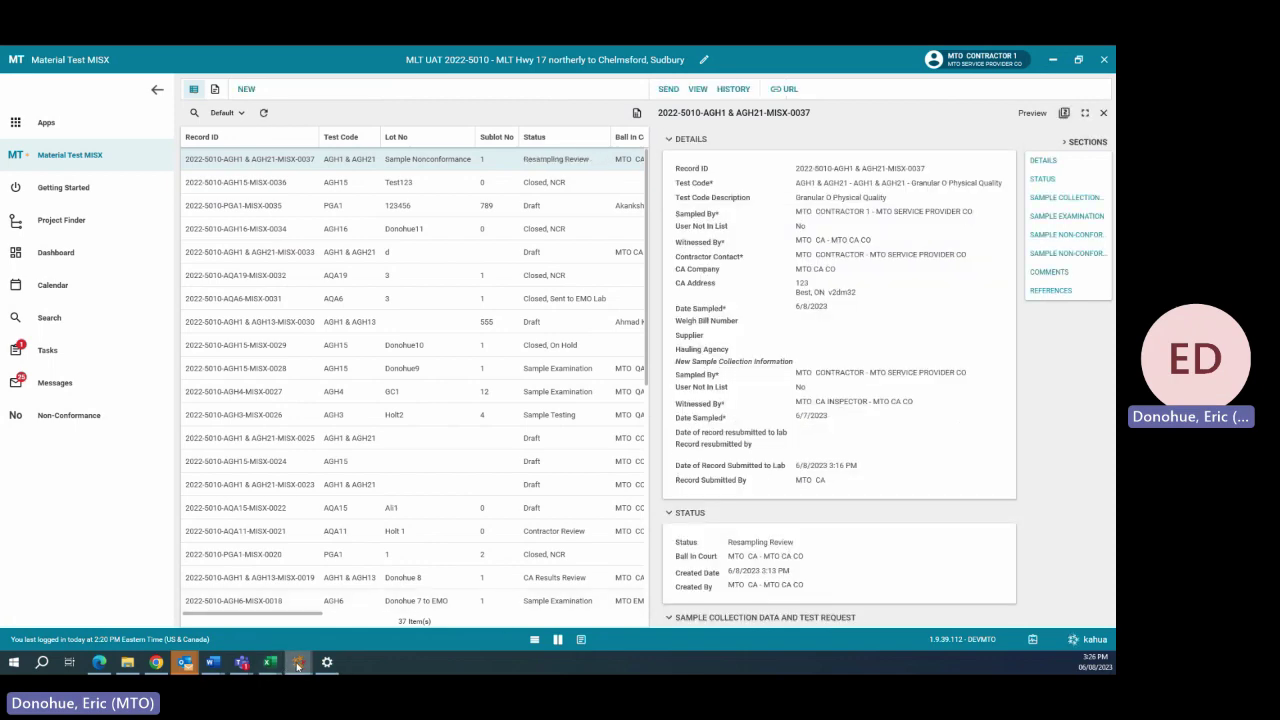
Step: Switch to the CA's Kahua window and open the Resampling Review task for 2022-5010-AGH1 & AGH21-MISX-0037
mouse_move(298, 662)
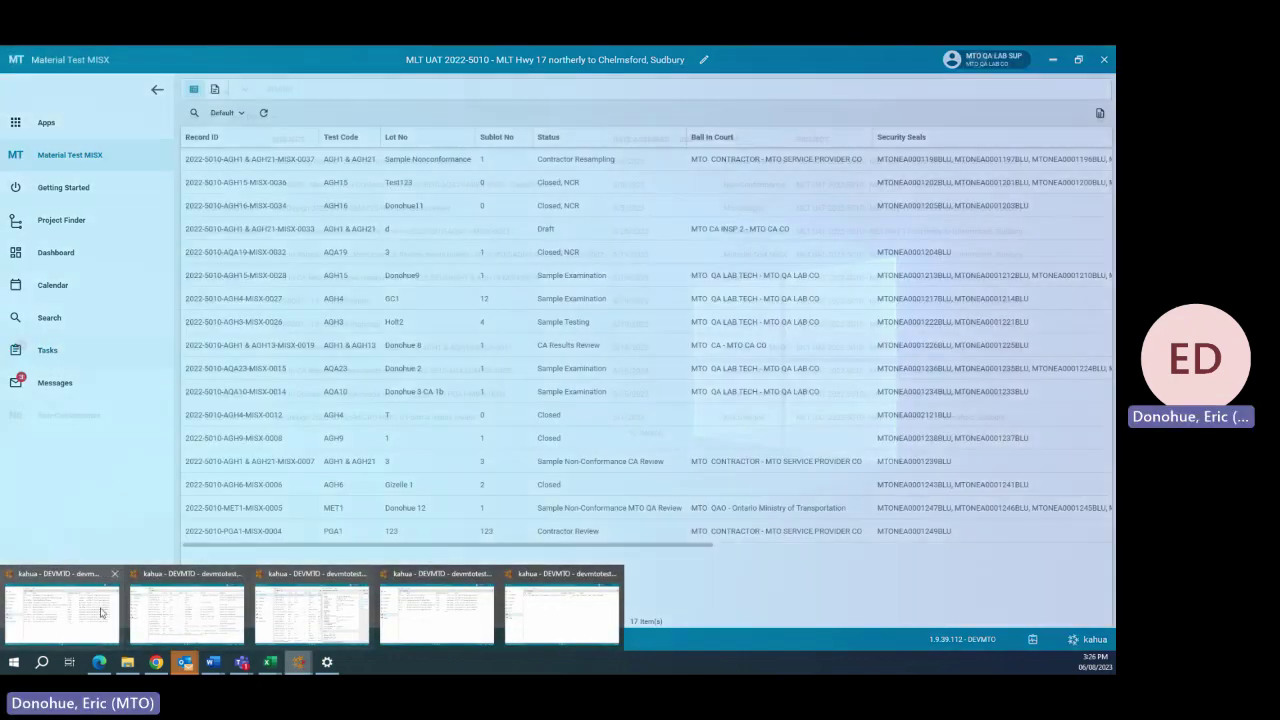
left_click(85, 608)
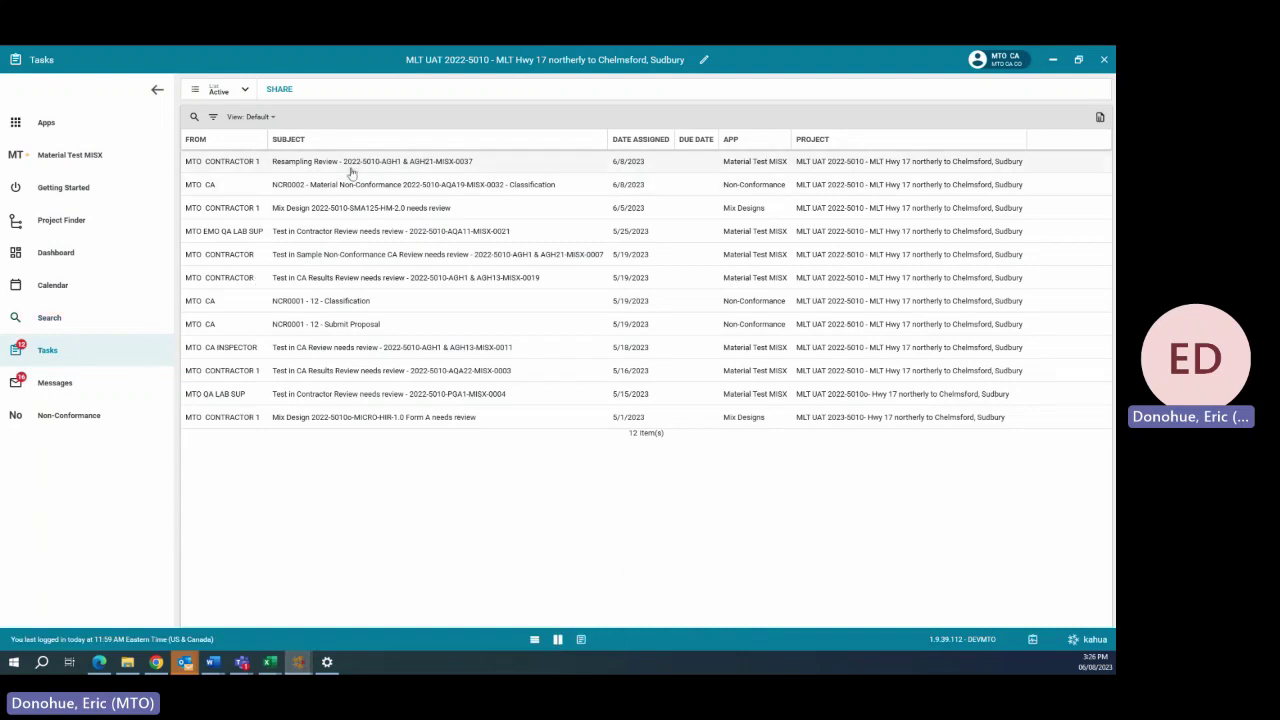
left_click(291, 167)
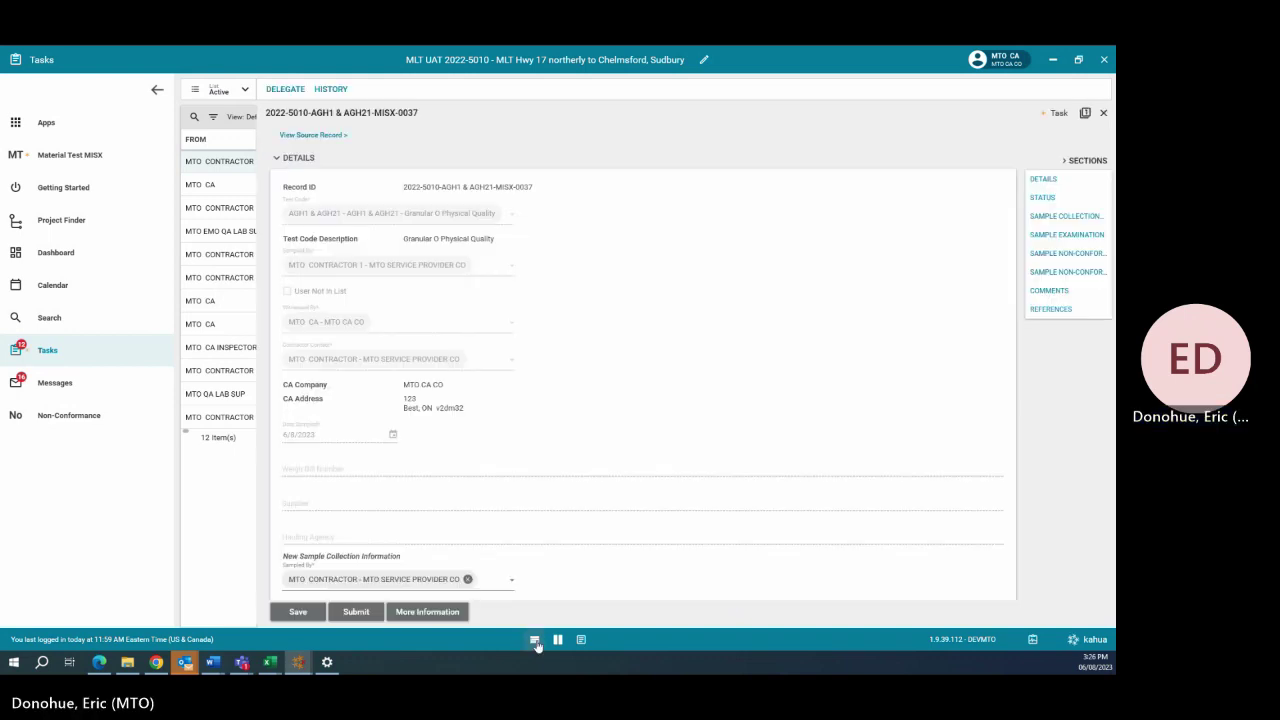
Step: Review the record's resampling status, ball in court, new sample information and supporting documents, checking the file upload option without adding a file
scroll(566, 457, "down", 5)
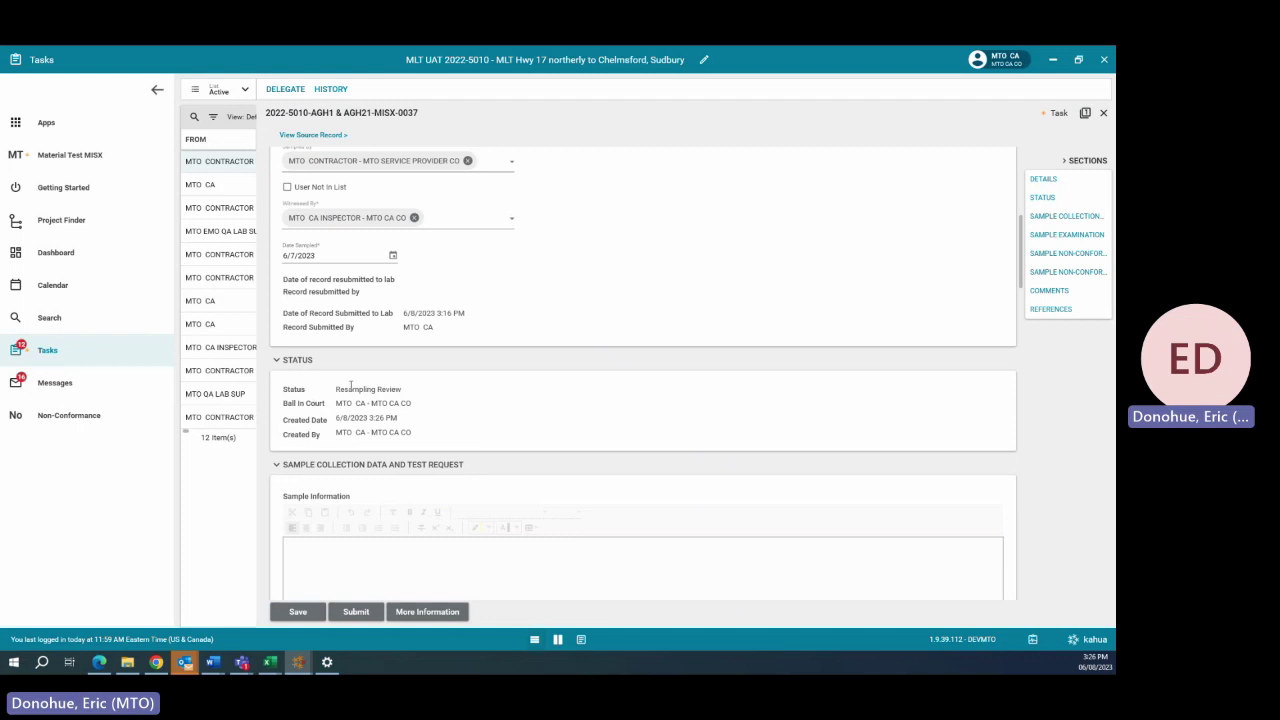
left_click_drag(399, 387, 318, 406)
left_click_drag(413, 403, 330, 405)
scroll(602, 400, "down", 8)
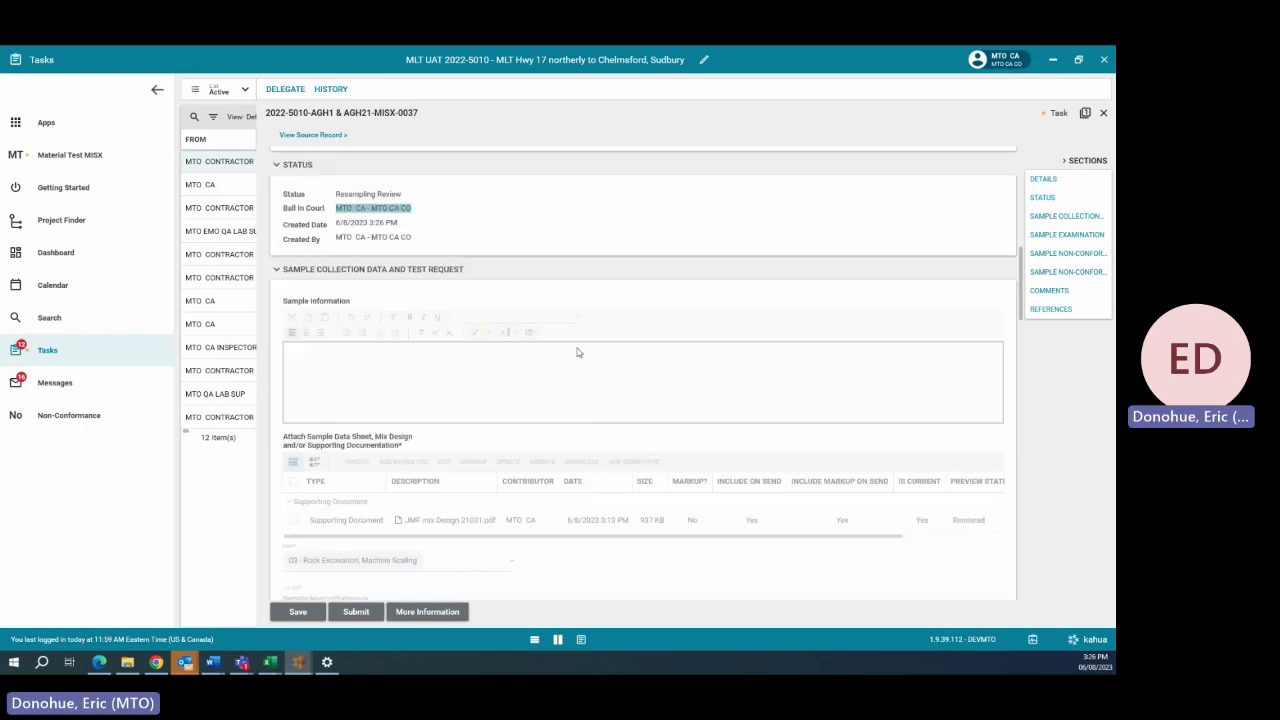
scroll(486, 304, "down", 2)
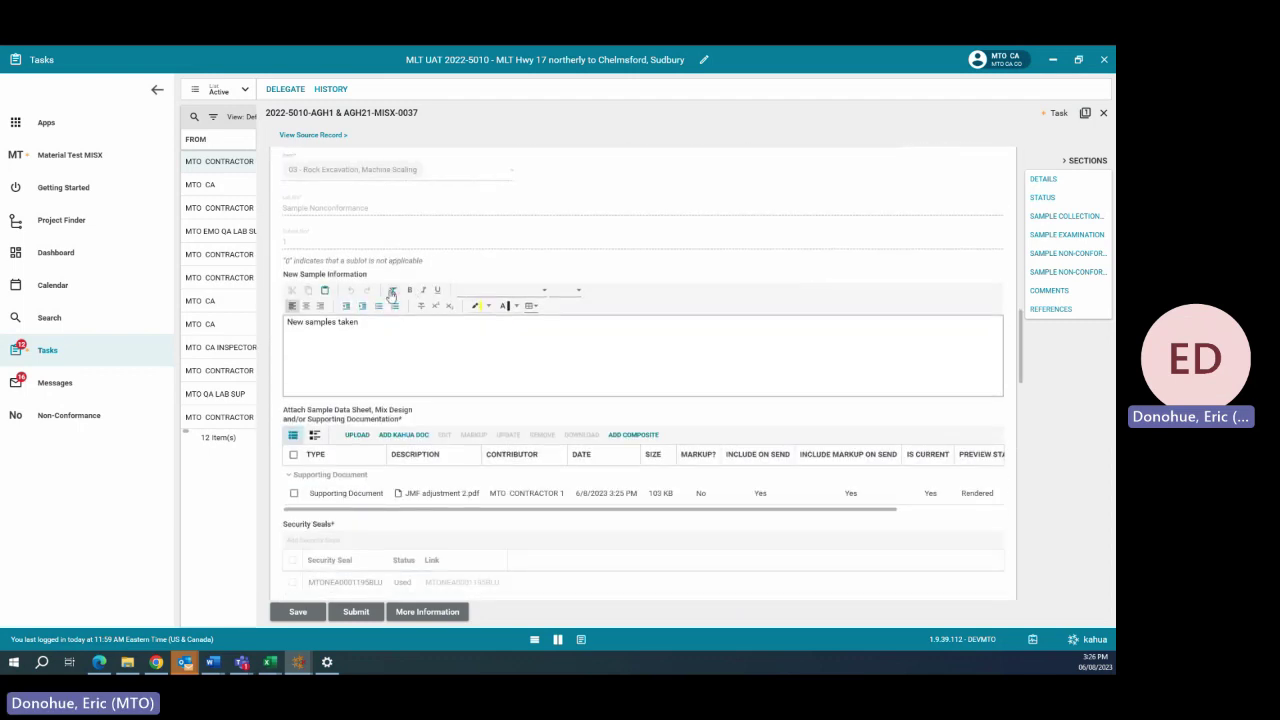
scroll(352, 360, "down", 2)
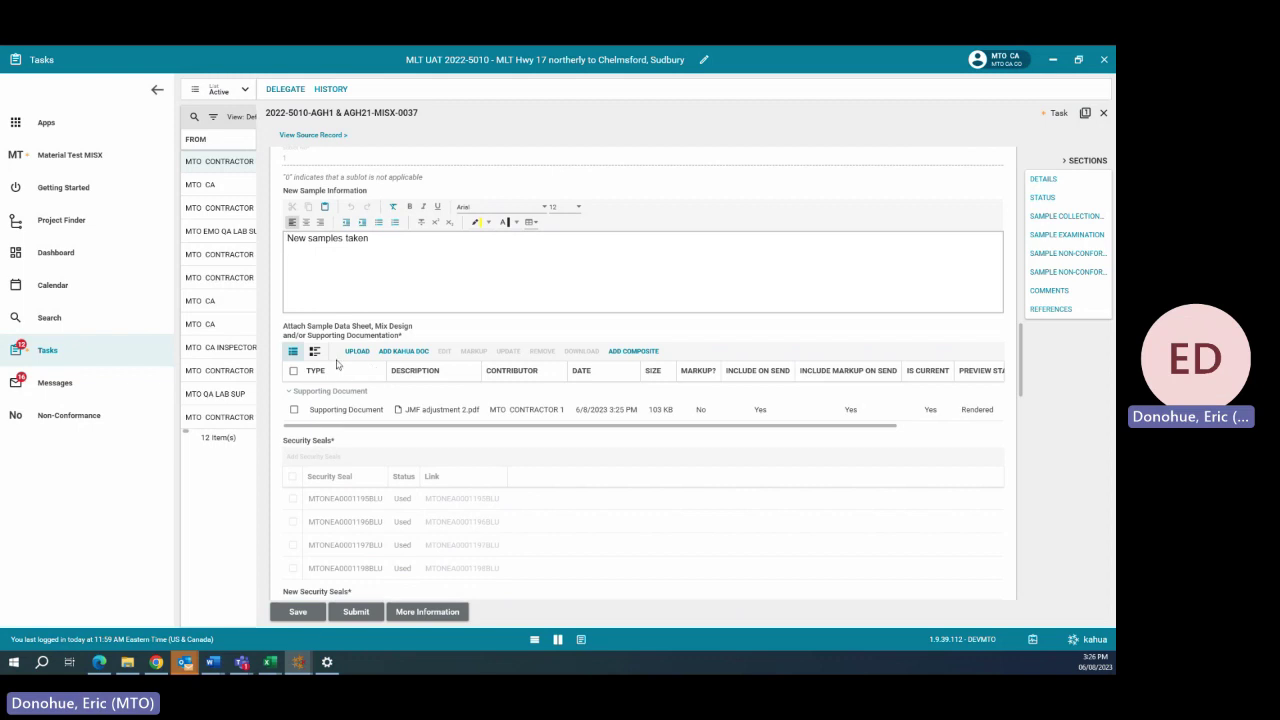
left_click(357, 352)
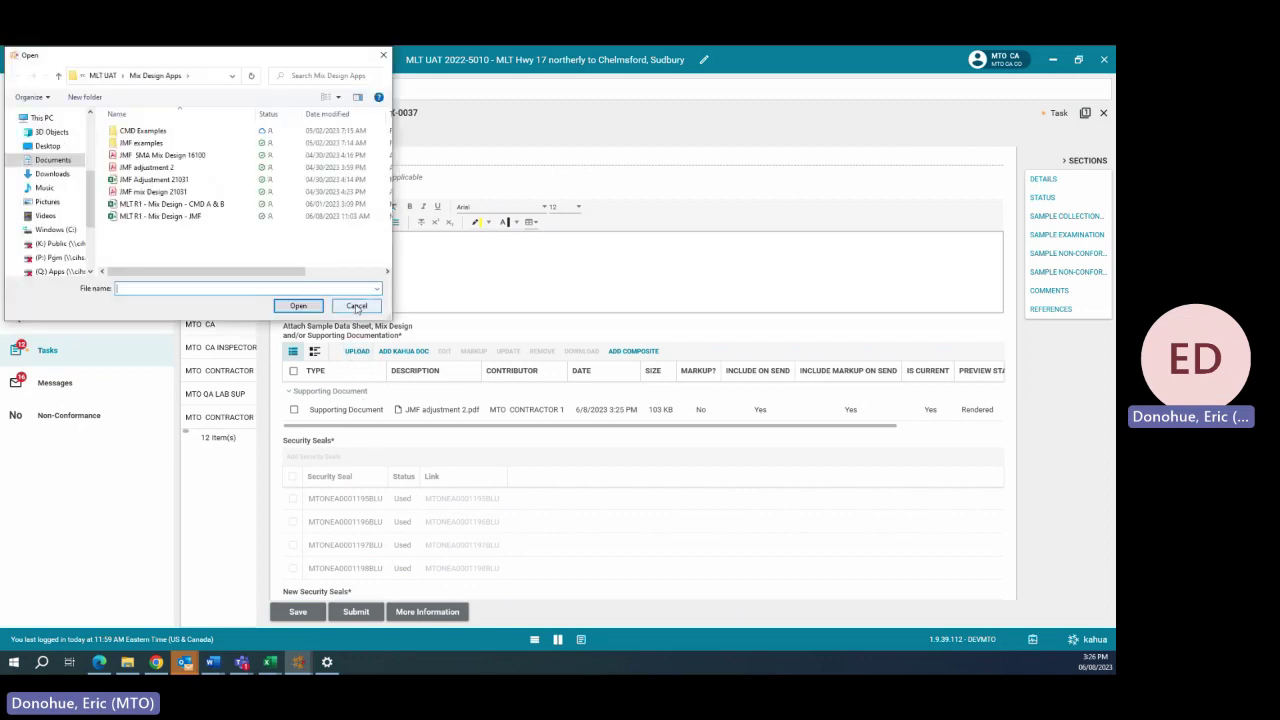
left_click(356, 305)
Step: Add seals MTONEA0001194BLU and MTONEA0001193BLU to the record's New Security Seals
scroll(420, 405, "down", 4)
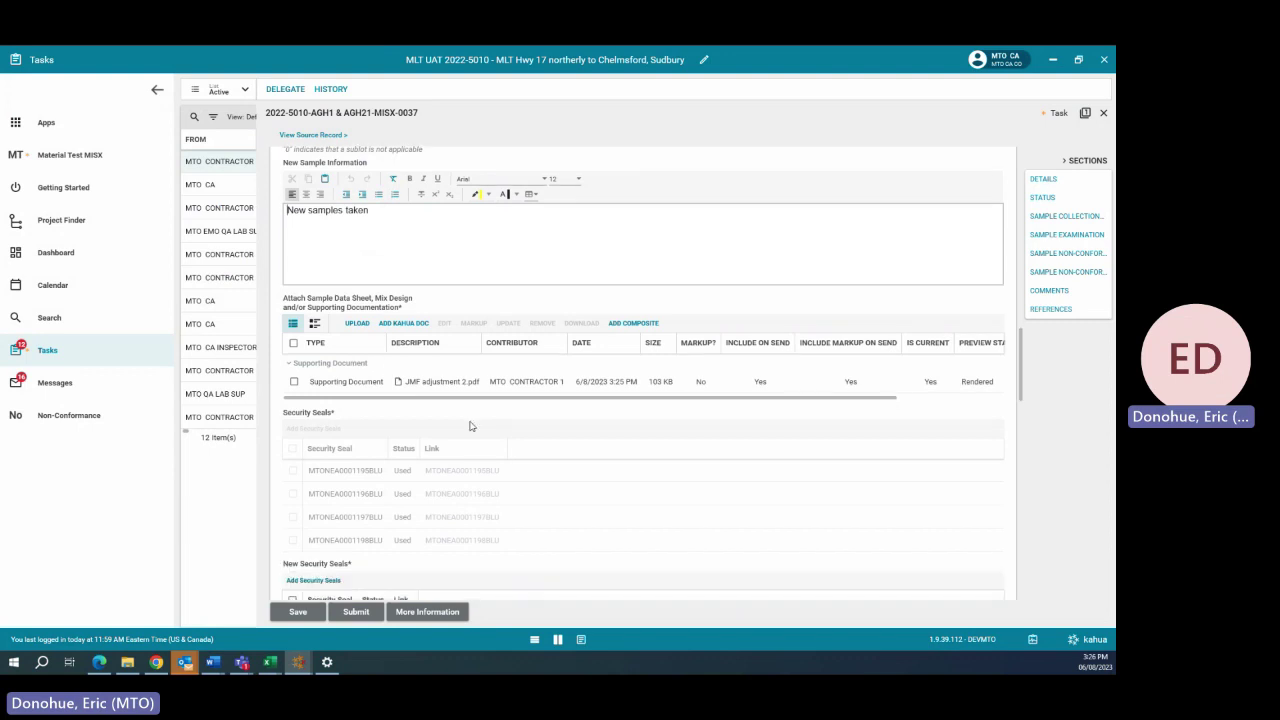
left_click(314, 441)
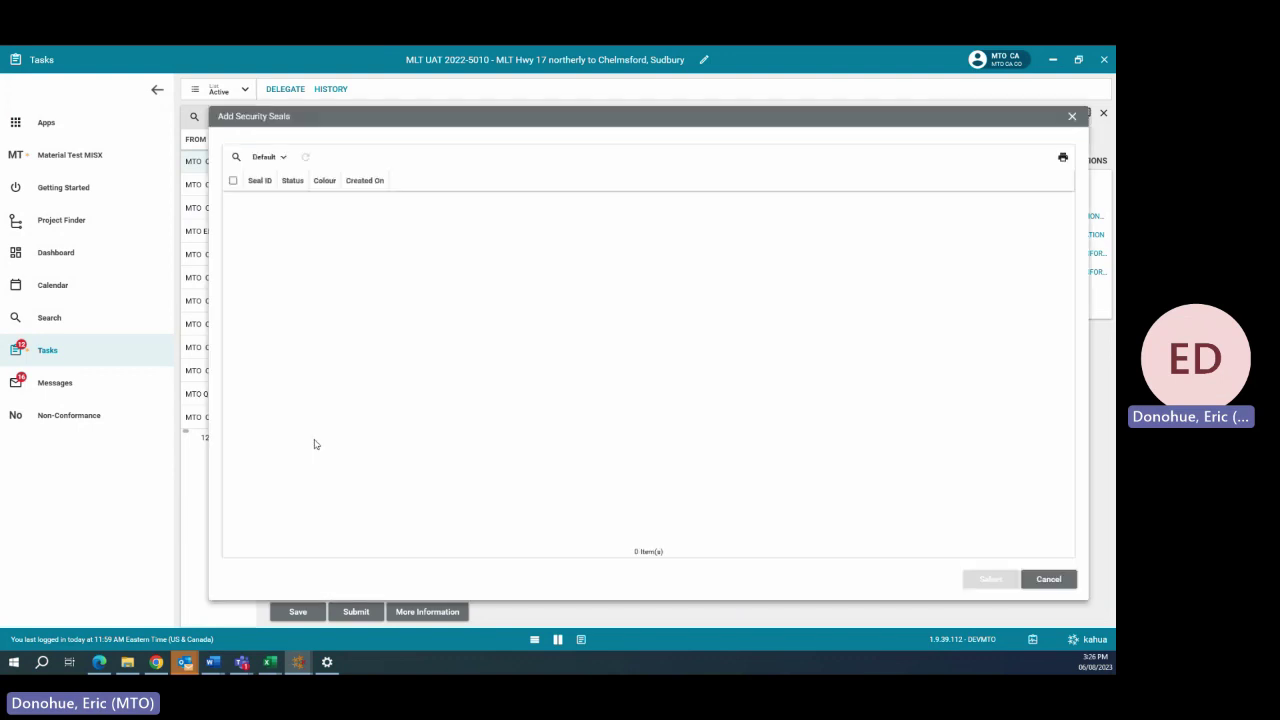
left_click(233, 203)
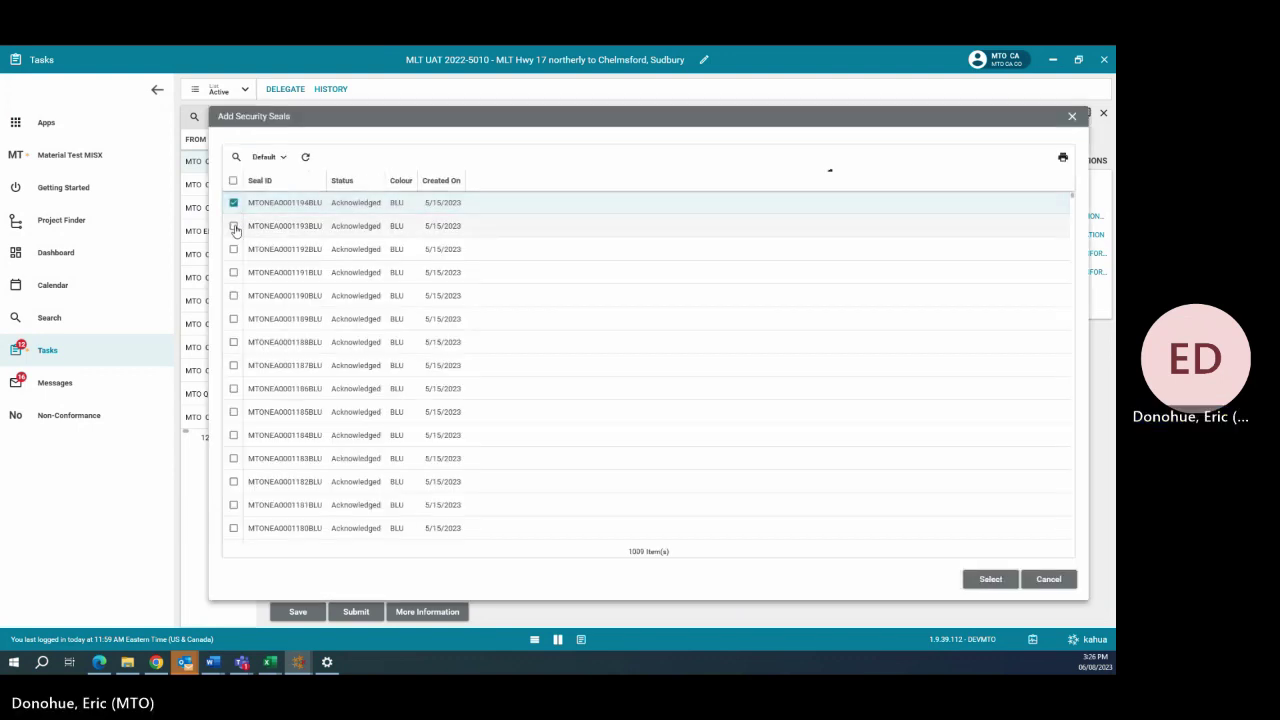
left_click(234, 226)
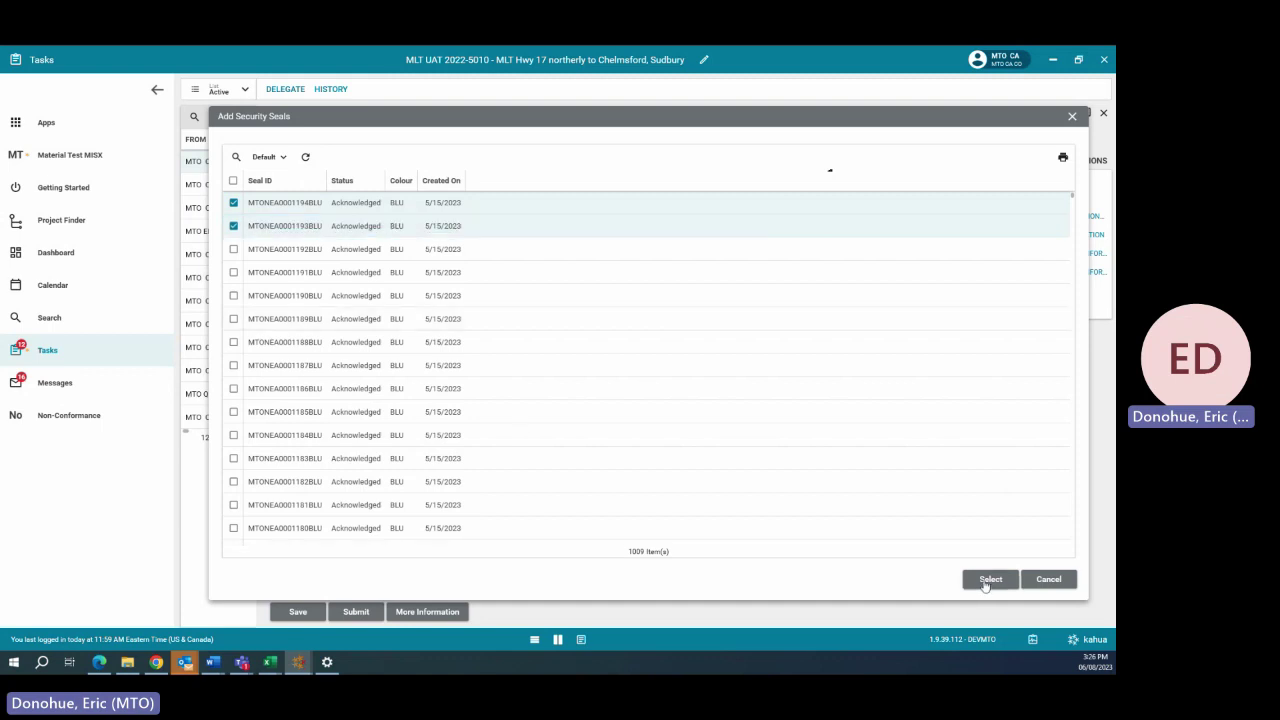
scroll(549, 358, "down", 1)
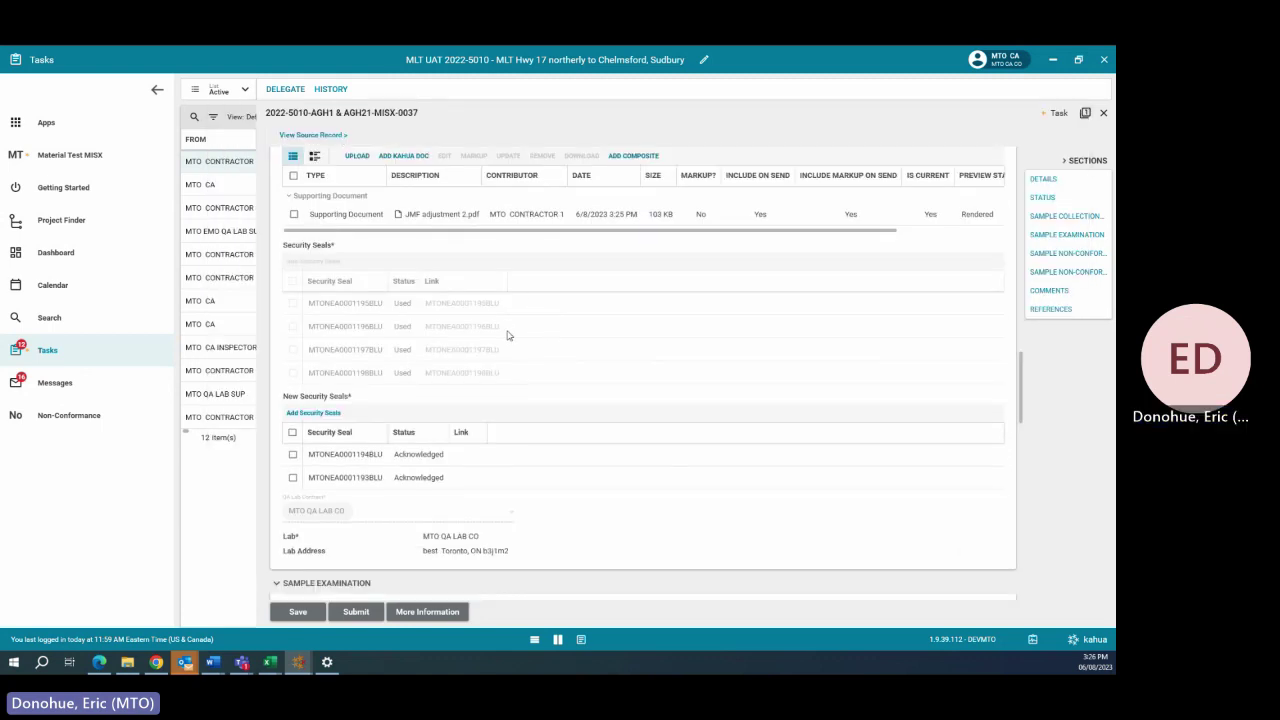
Step: Check the rest of the record and submit the CA's resampling review
scroll(508, 335, "down", 3)
scroll(381, 330, "down", 3)
left_click(358, 611)
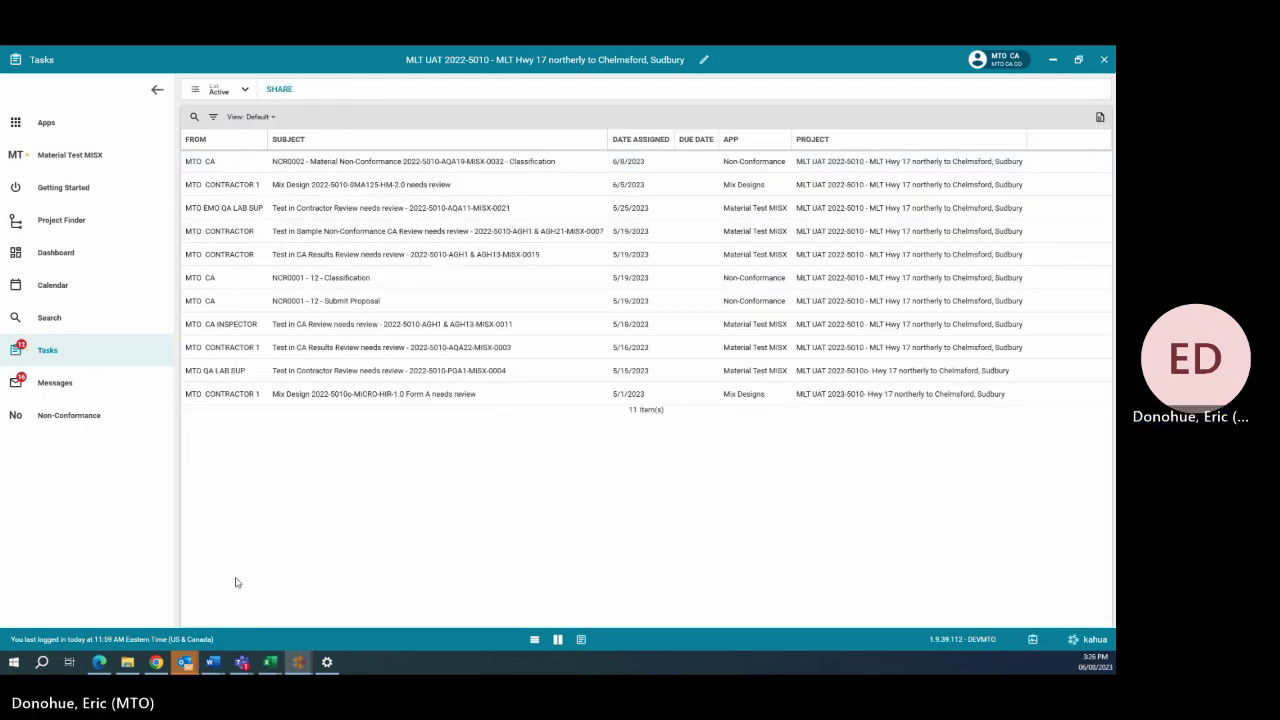
Step: Switch to the QA lab technician's Kahua window and open the Sample Examination task for 2022-5010-AGH1 & AGH21-MISX-0037
mouse_move(208, 668)
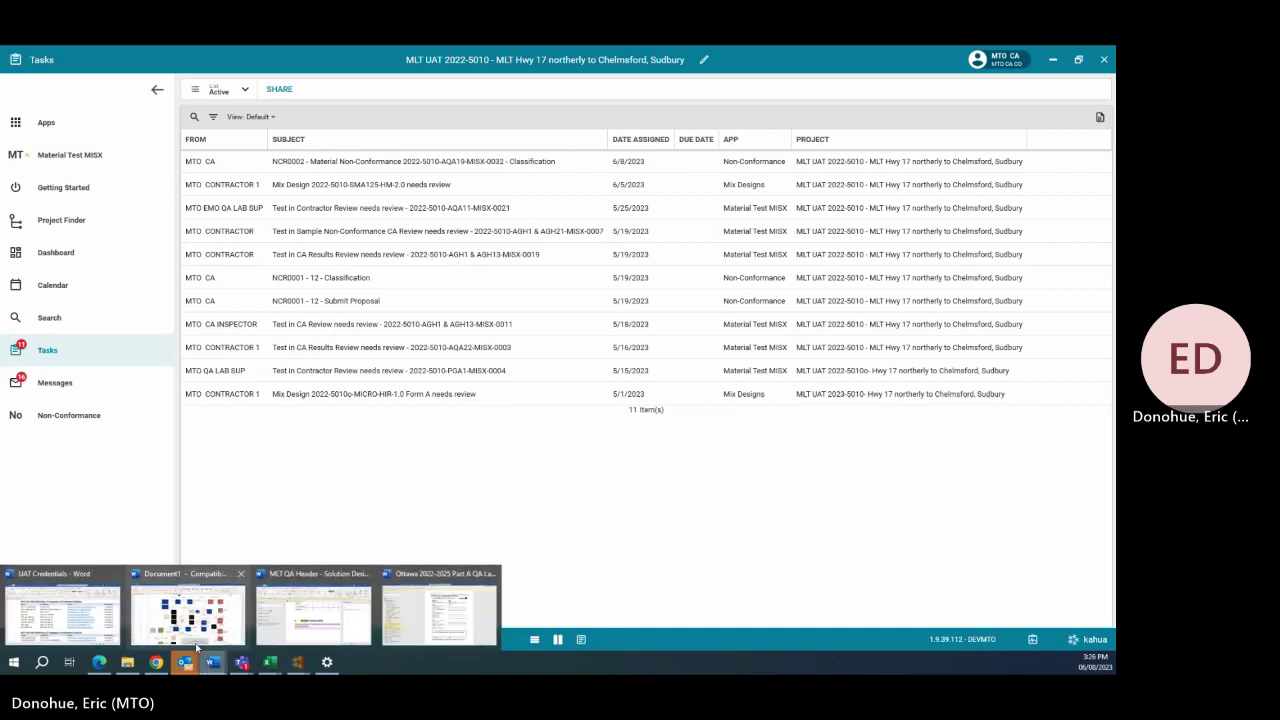
mouse_move(298, 662)
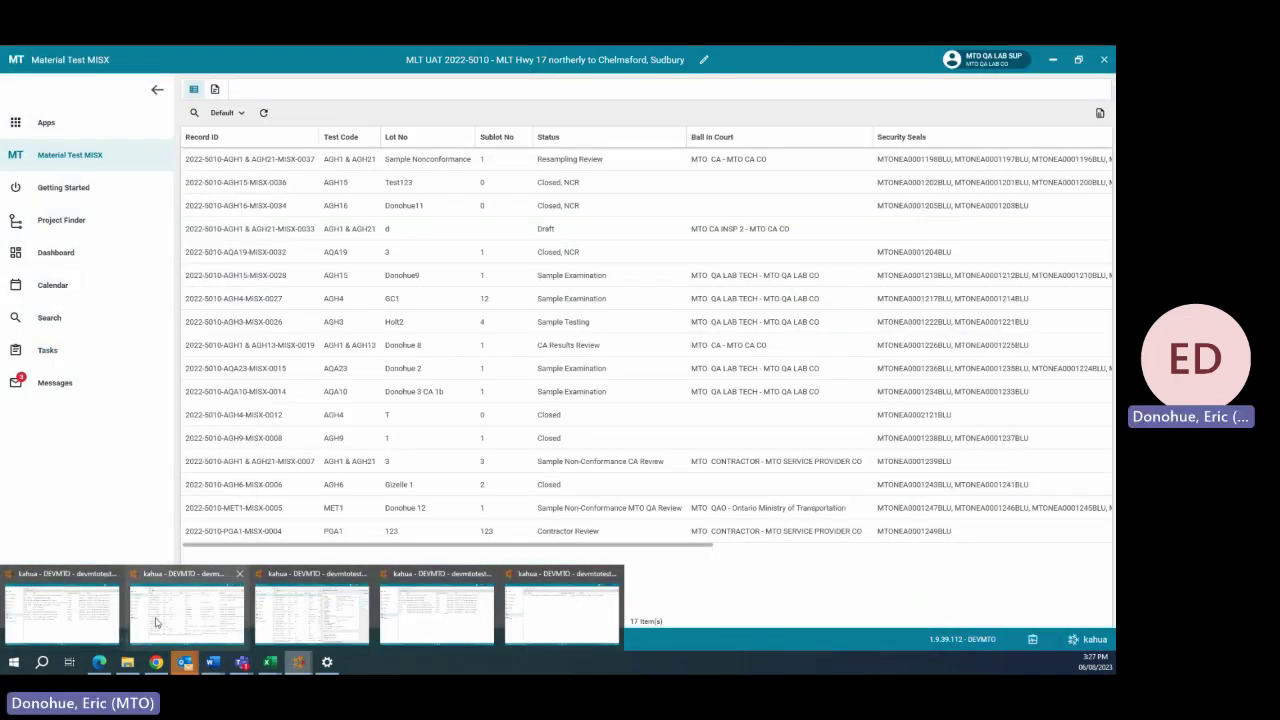
mouse_move(296, 623)
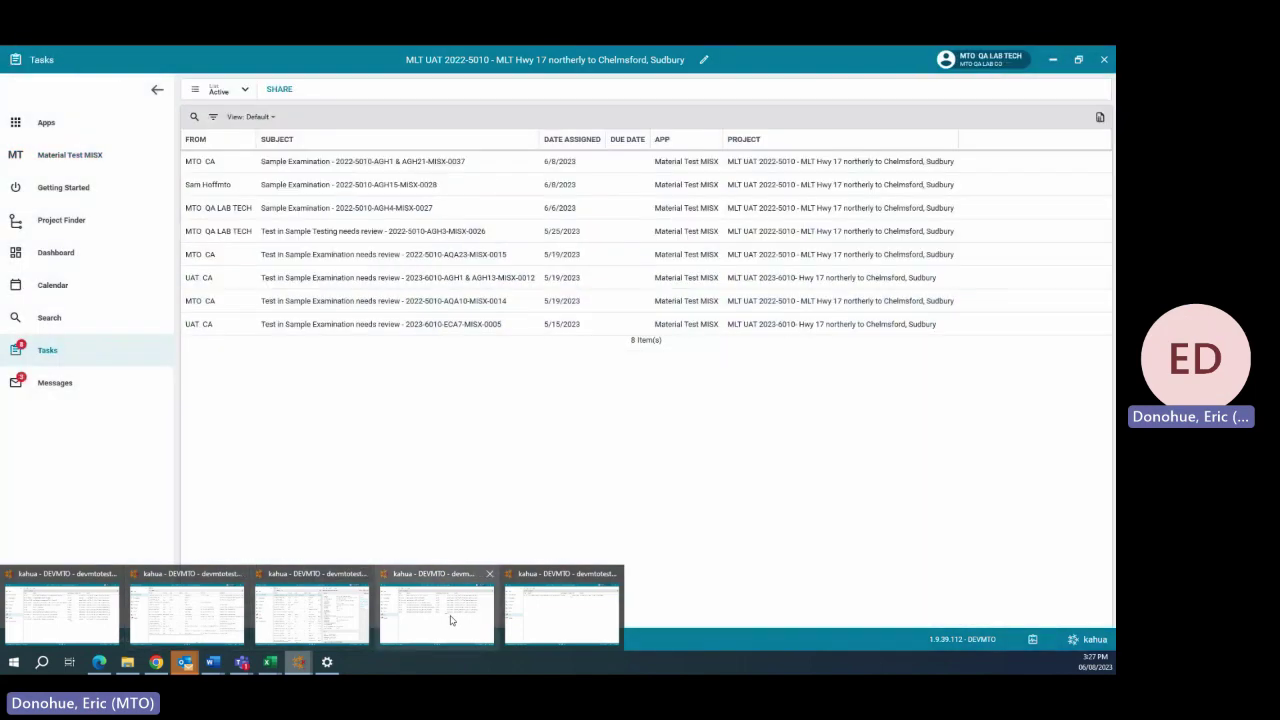
left_click(450, 620)
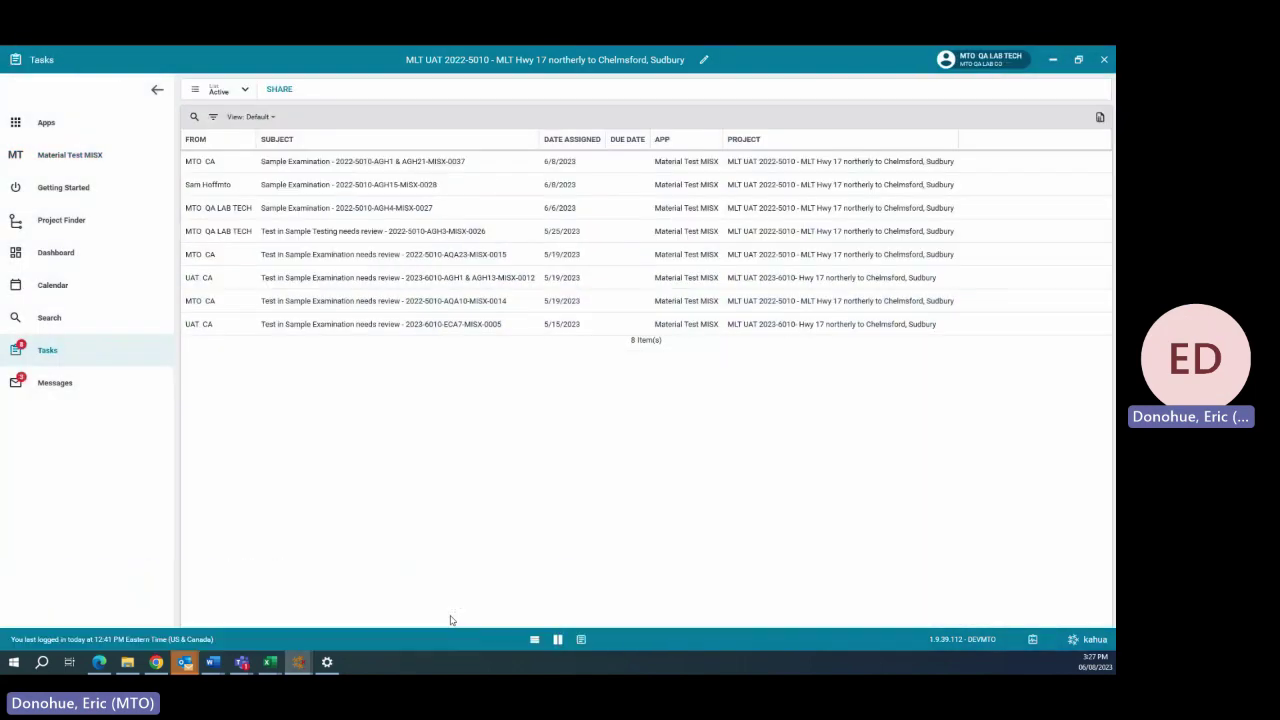
left_click(305, 161)
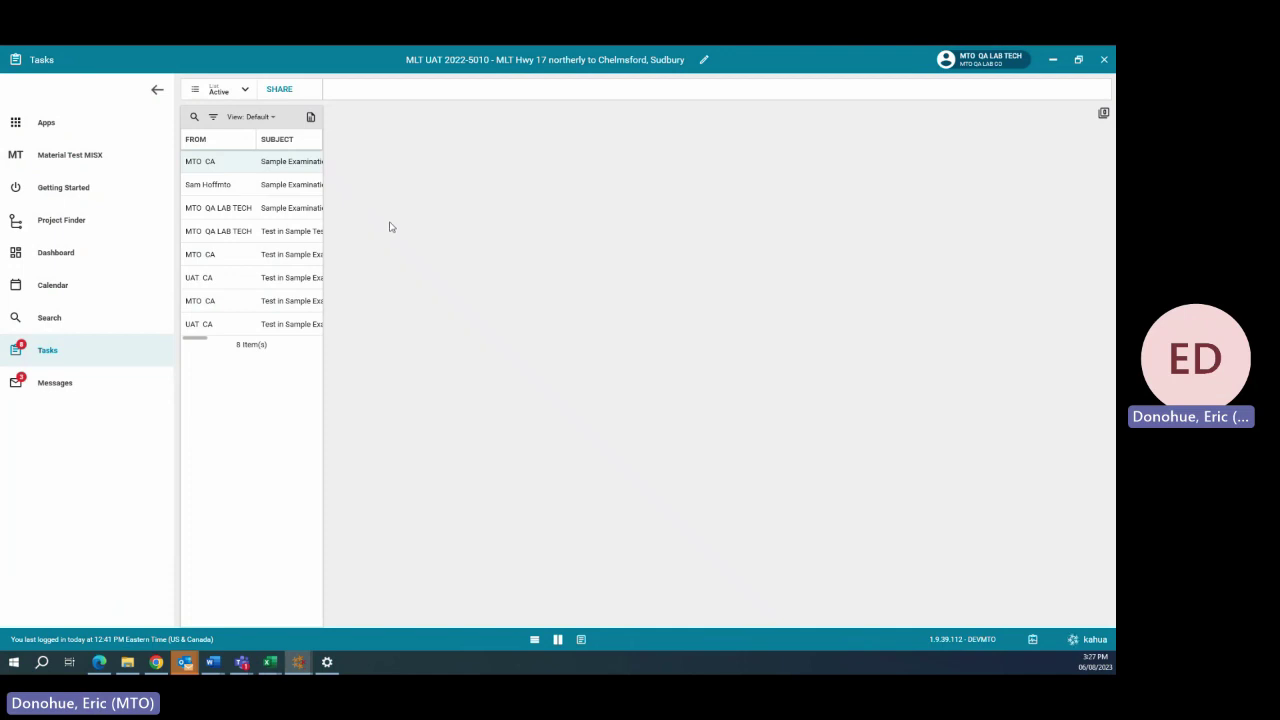
left_click(313, 165)
Step: Review the new sample collection details, resubmission dates, status, supporting document and new security seals
scroll(514, 253, "down", 10)
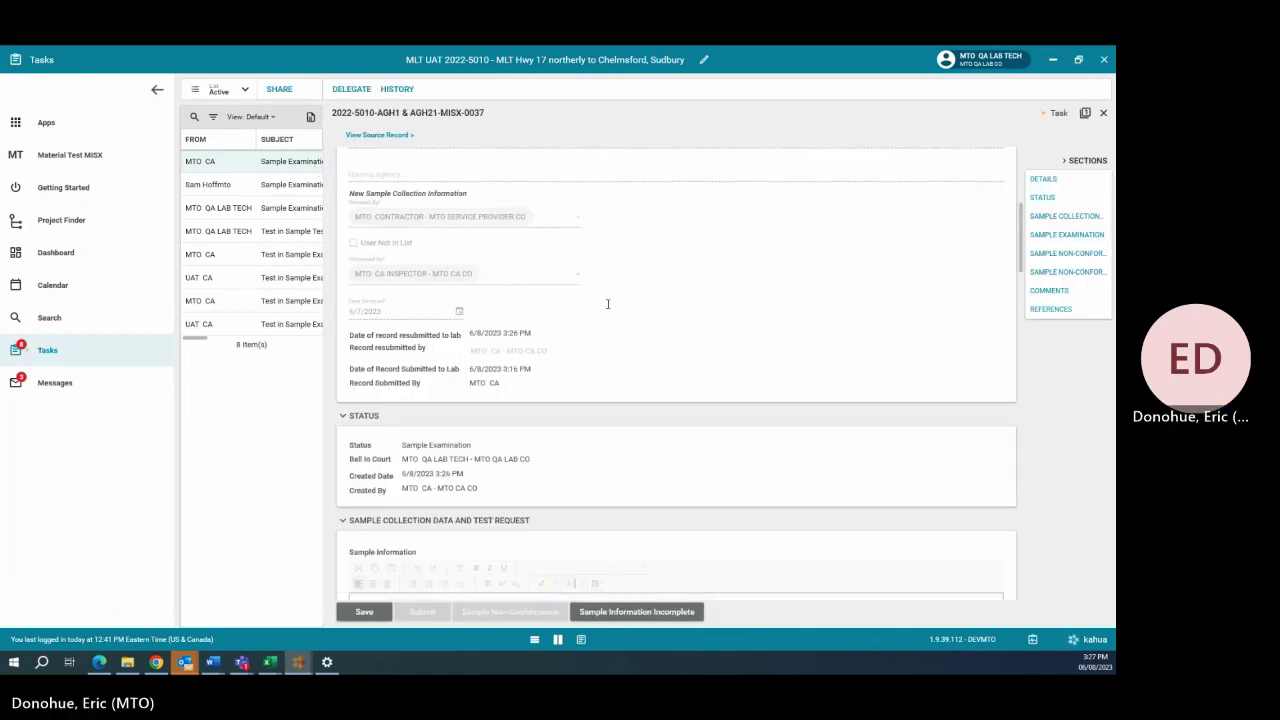
scroll(615, 355, "down", 3)
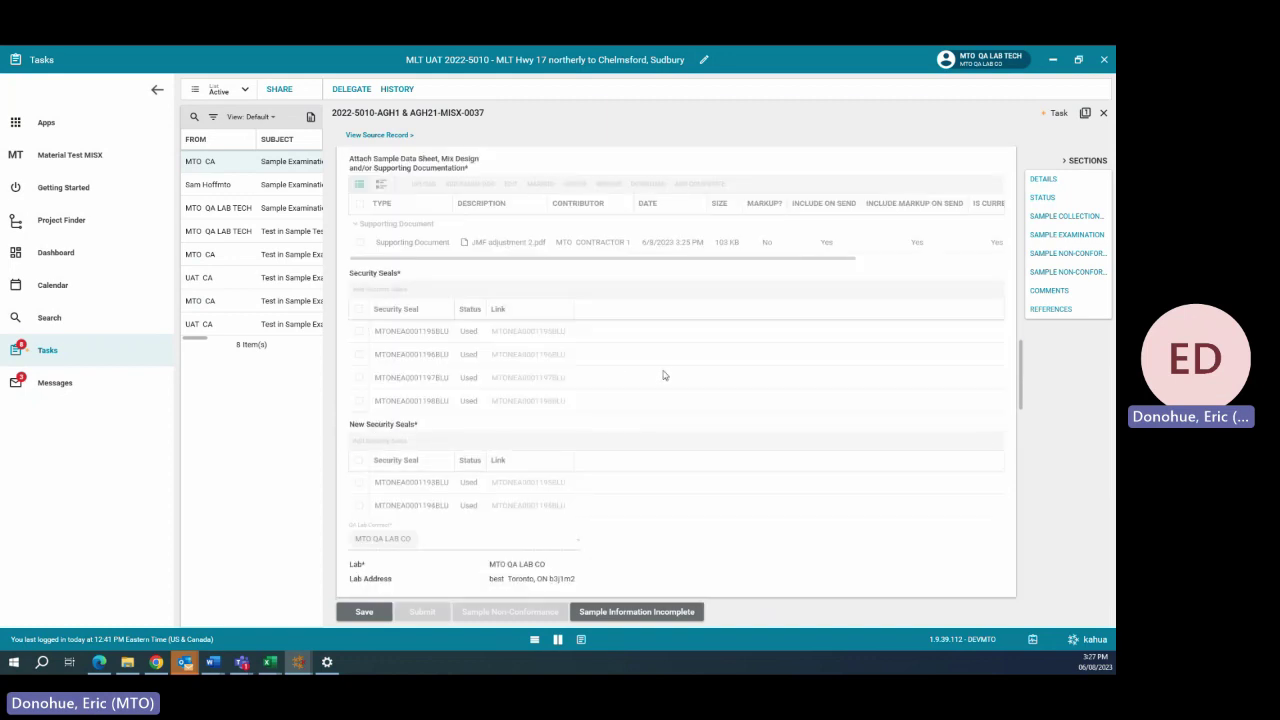
scroll(600, 305, "up", 3)
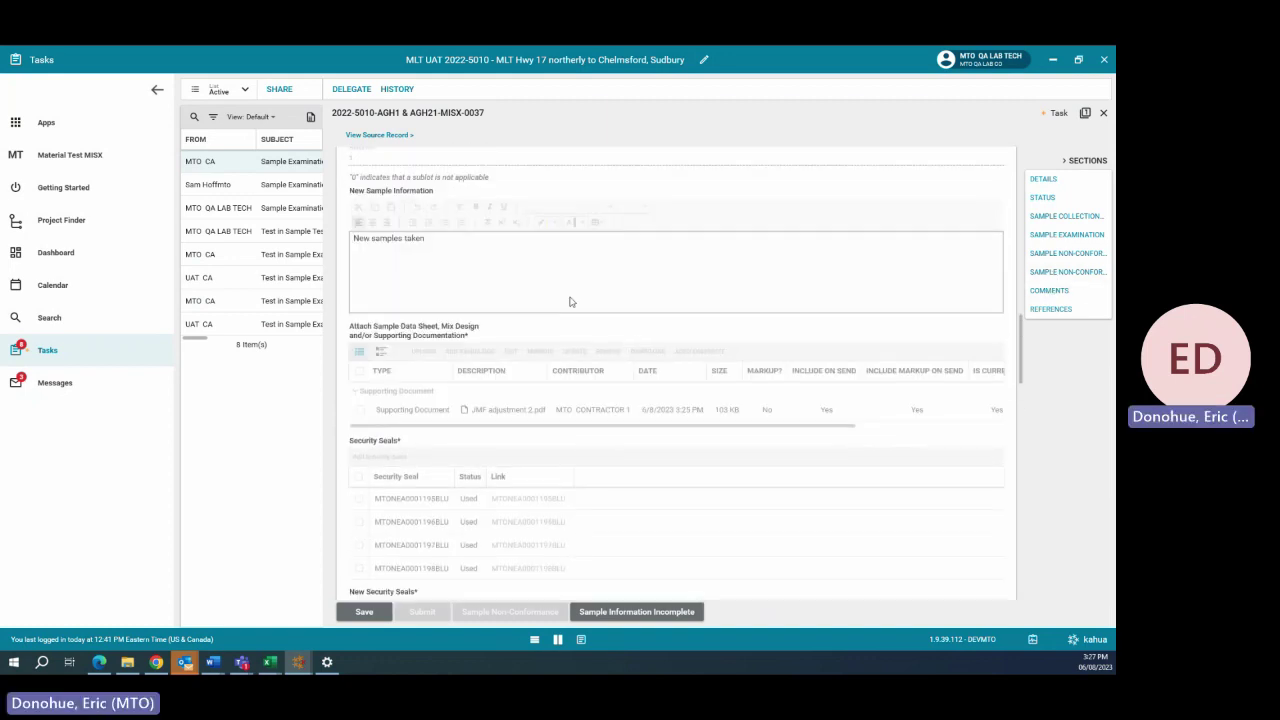
scroll(560, 298, "down", 3)
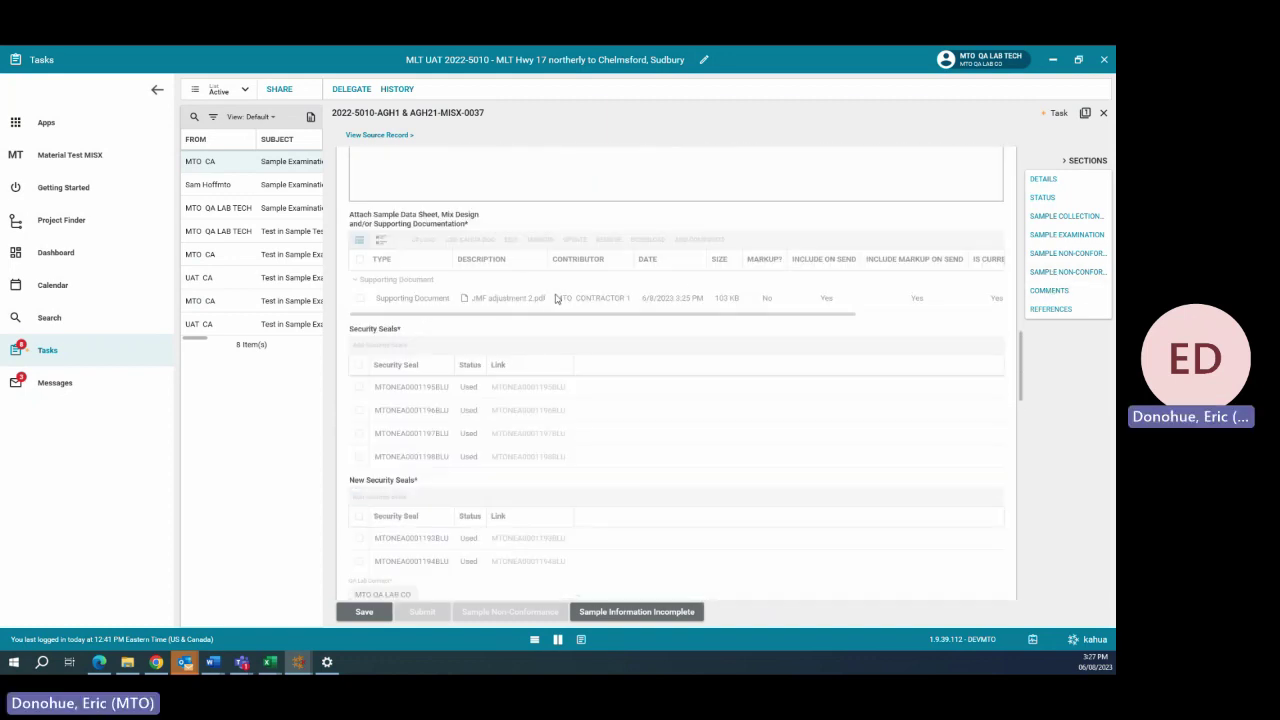
Step: In Sample Examination, set the received date to 6/7/2023 and enter the receiver's name and role for both new security seals
left_click(1064, 235)
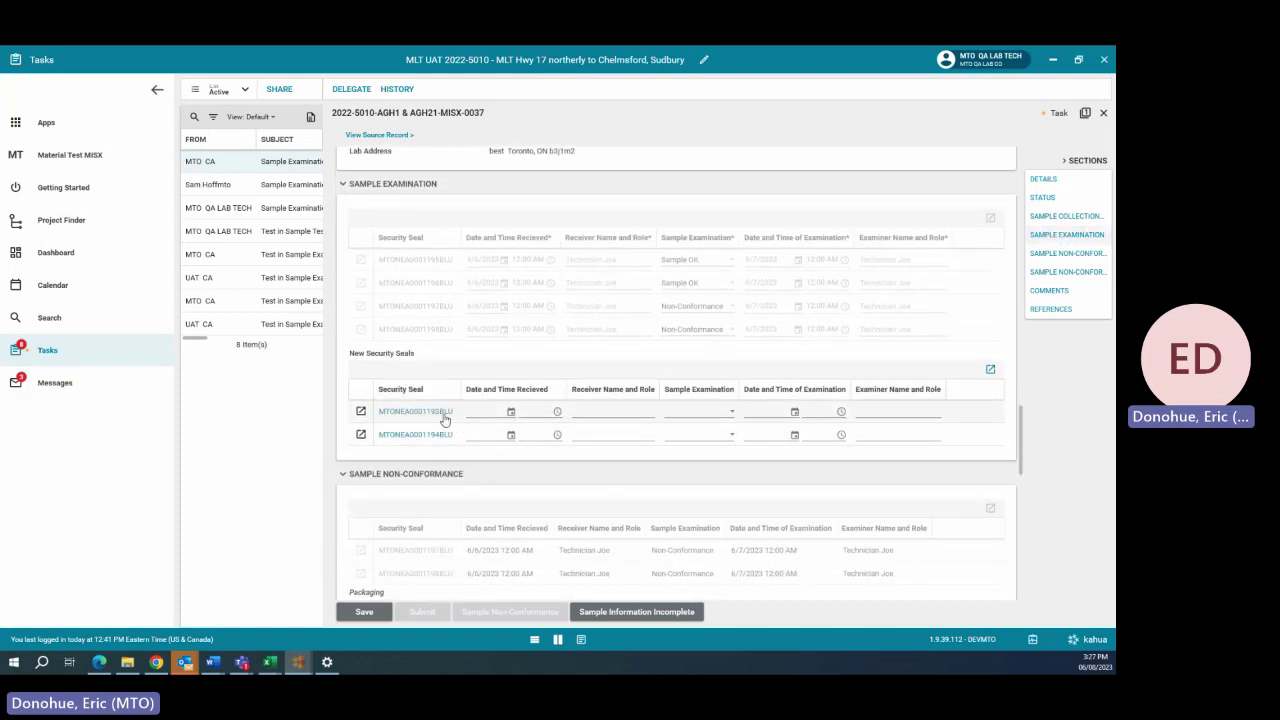
left_click(511, 412)
left_click(543, 529)
left_click(370, 369)
left_click(616, 411)
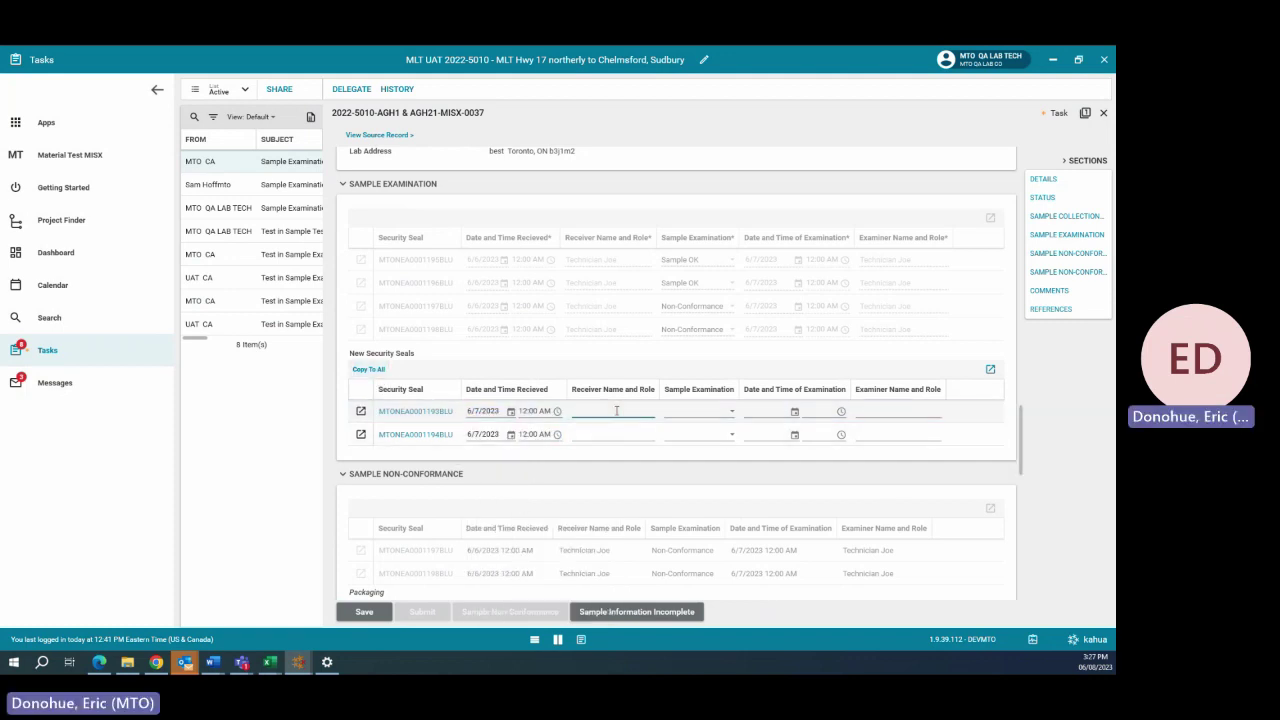
type("Tech Joe")
left_click(368, 369)
Step: Set the sample examination result to Sample OK for seal MTONEA0001193BLU and Non-Conformance for MTONEA0001194BLU
left_click(709, 415)
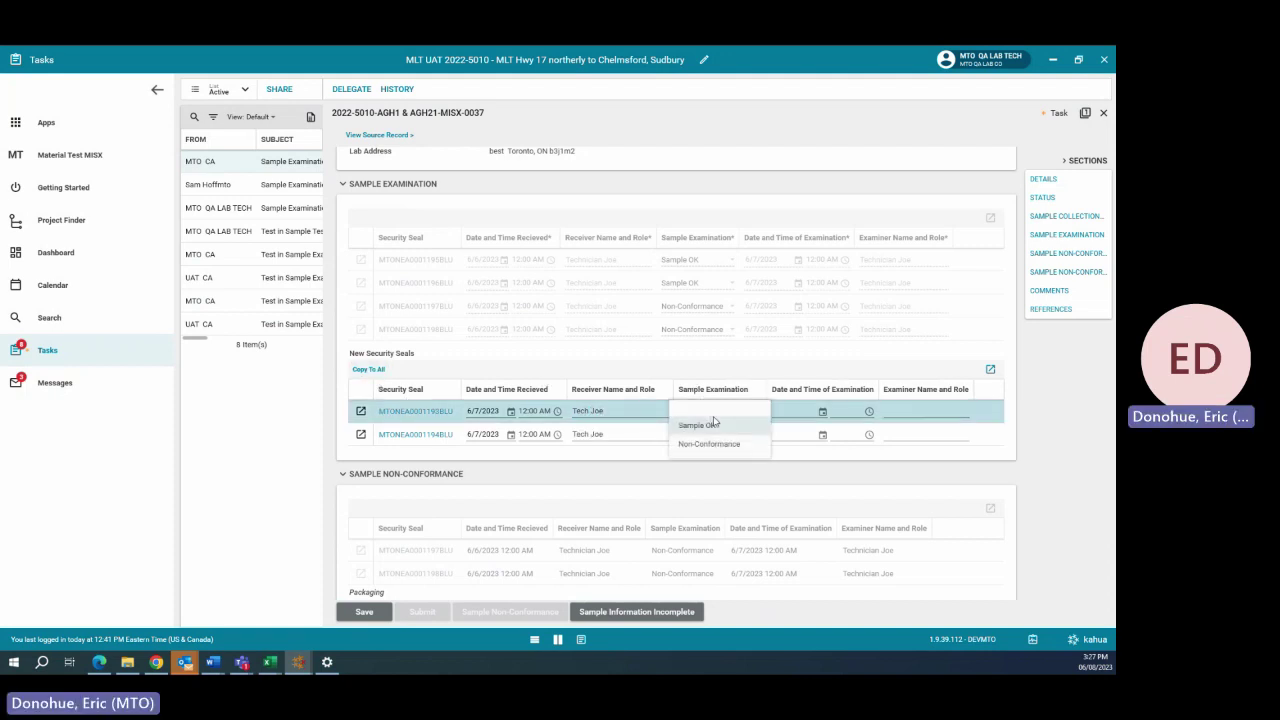
left_click(713, 428)
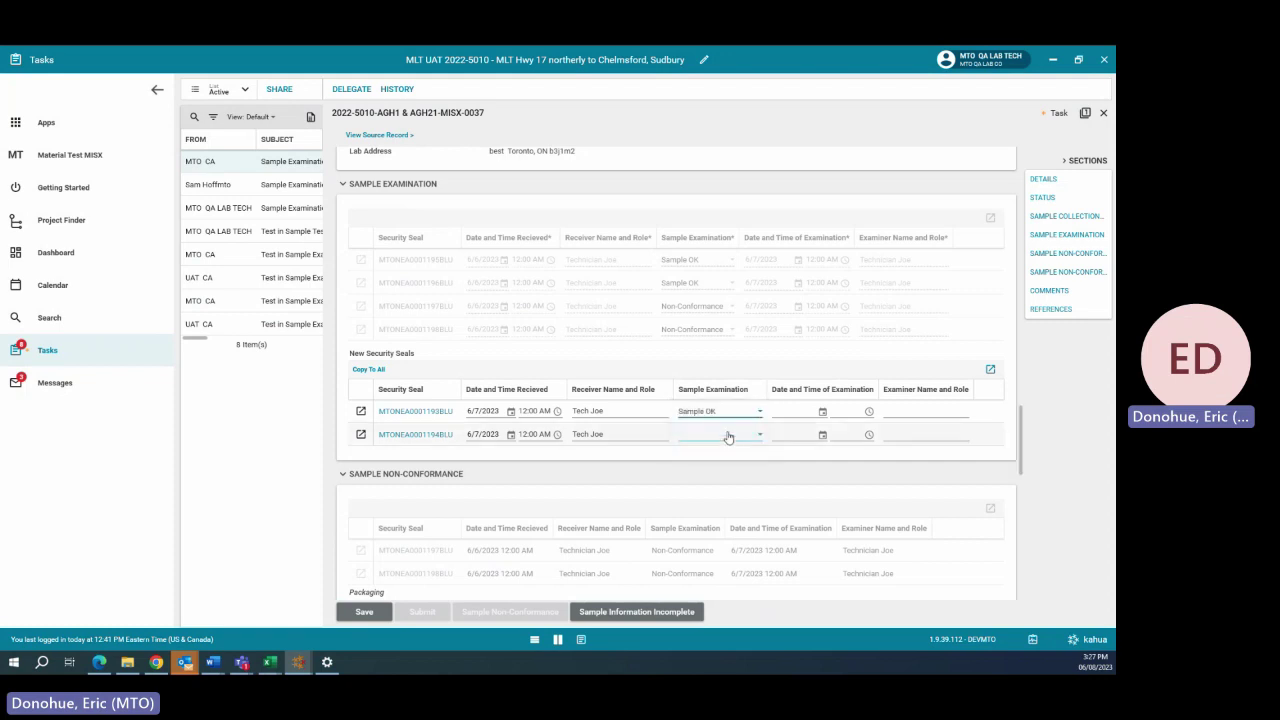
left_click(724, 434)
left_click(711, 450)
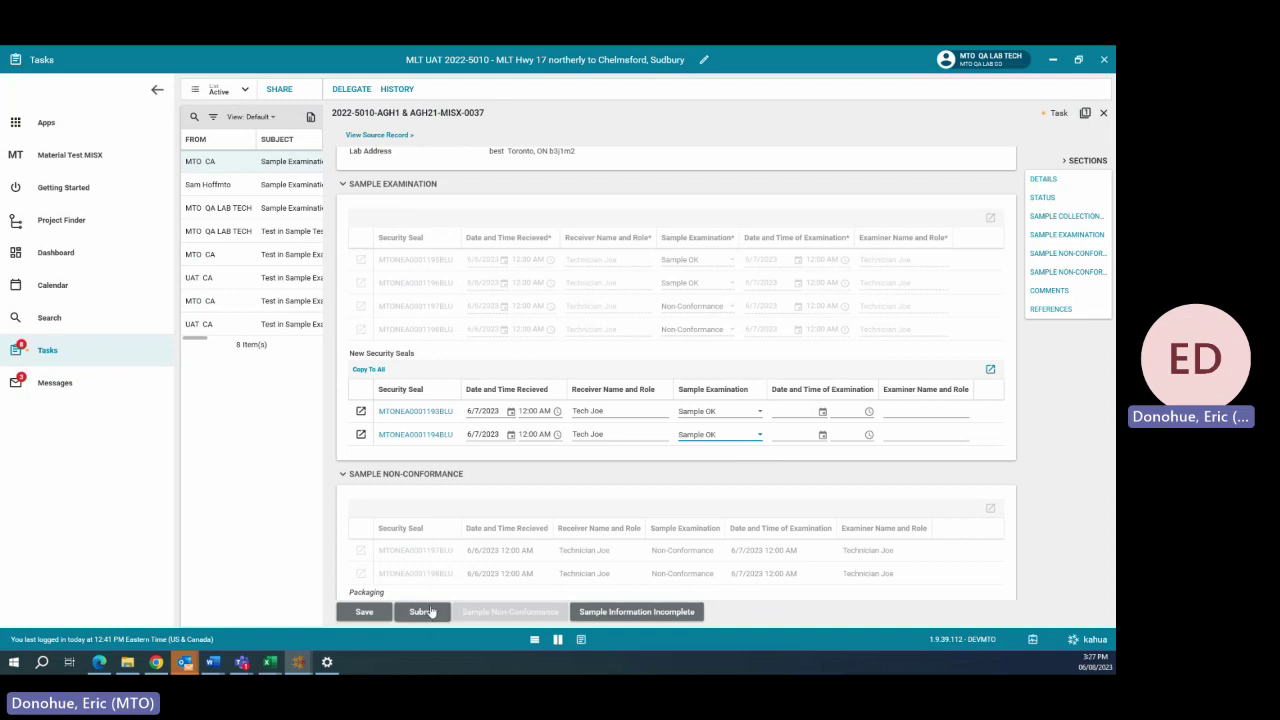
left_click(733, 439)
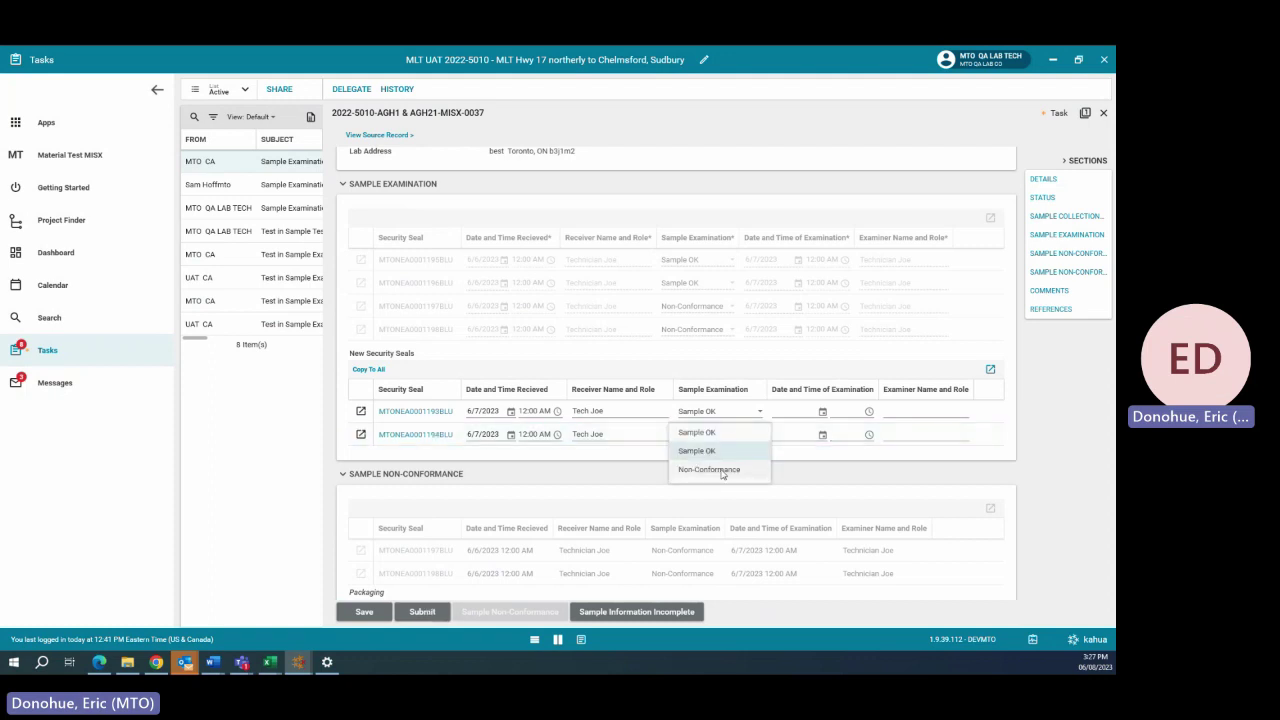
left_click(722, 471)
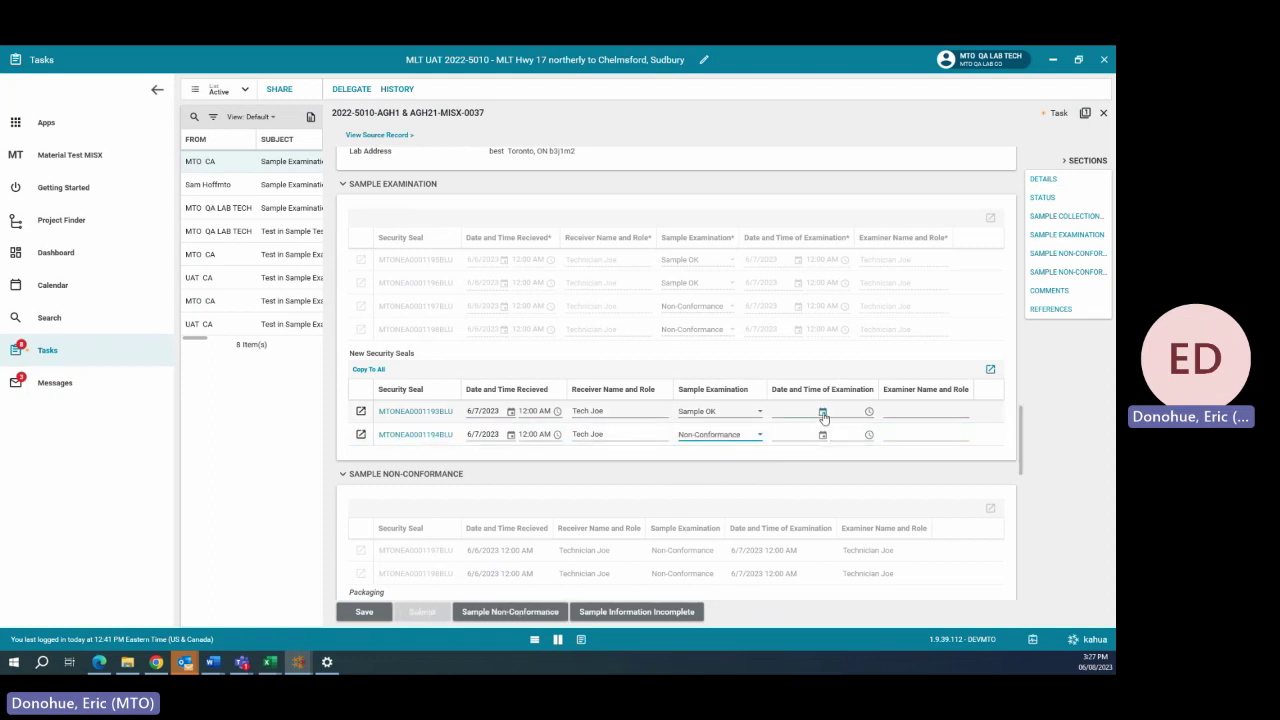
Step: Set the examination date to 6/7/2023 and enter the examiner's name for both new security seals
left_click(823, 413)
left_click(847, 524)
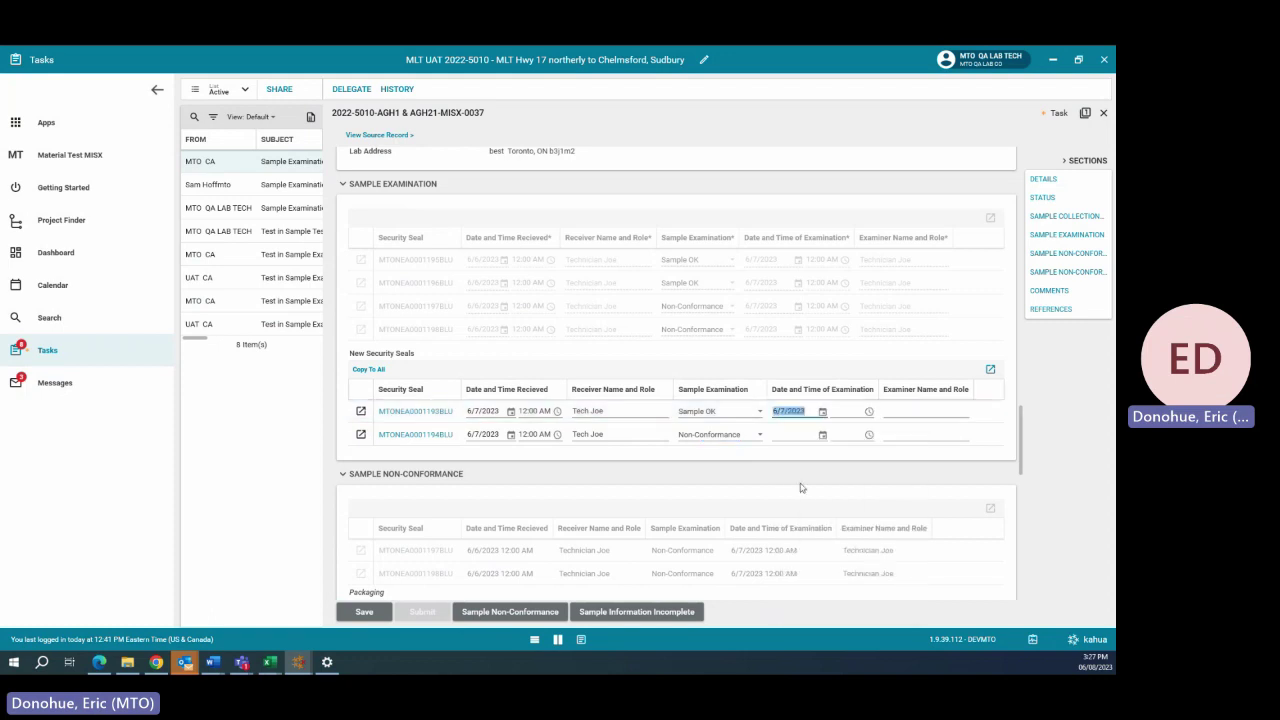
left_click(370, 370)
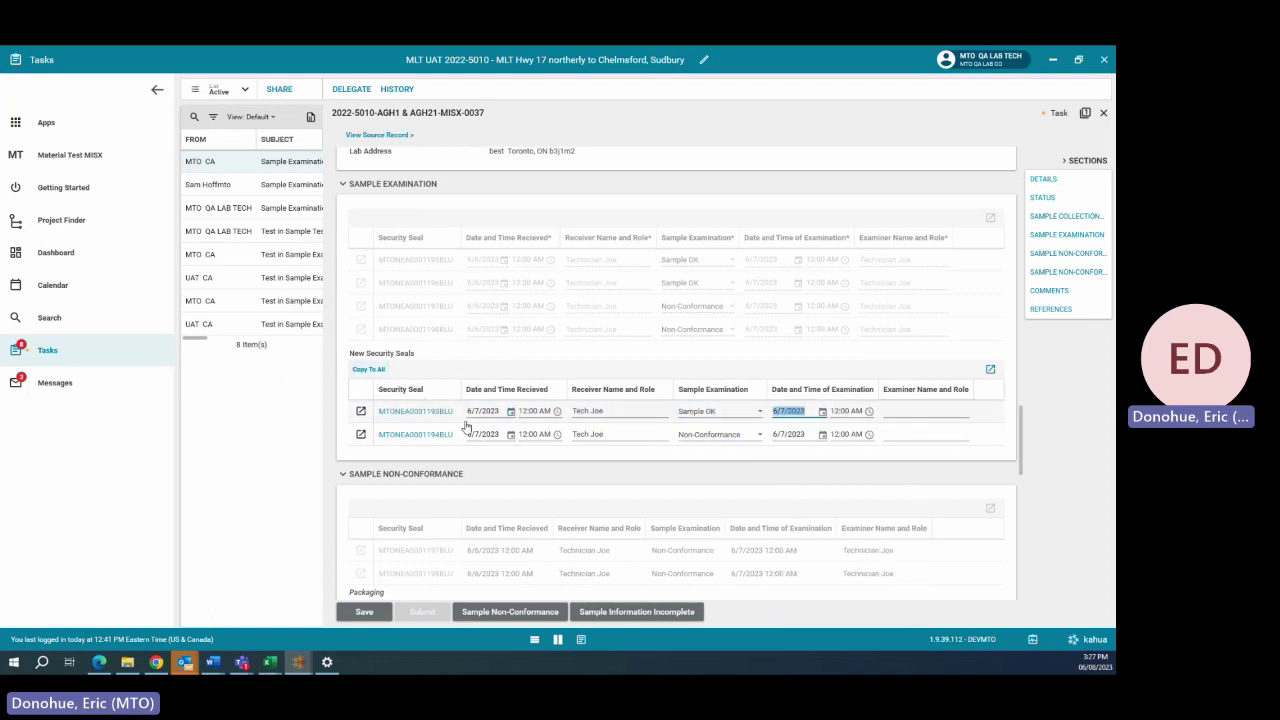
left_click(927, 412)
type("Joe")
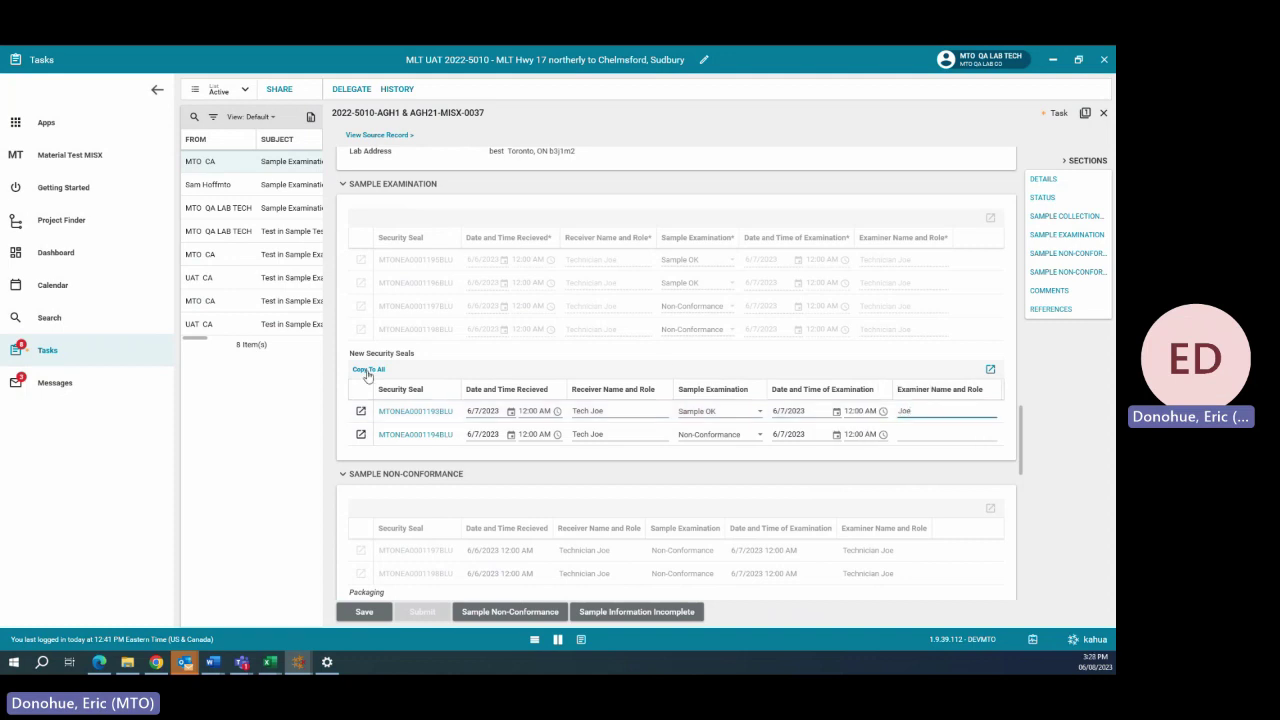
left_click(368, 369)
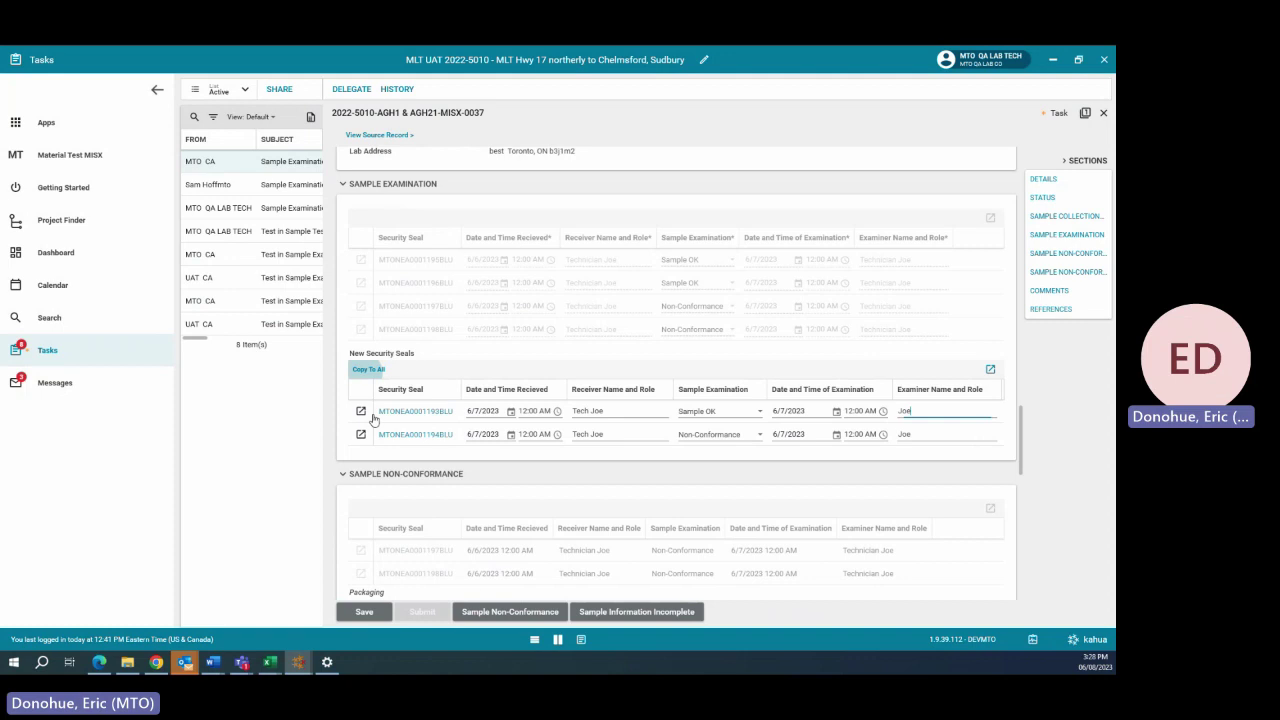
Step: Send the record to Sample Non-Conformance and open its initiation task at the New Sample Non-Conformance section
left_click(508, 613)
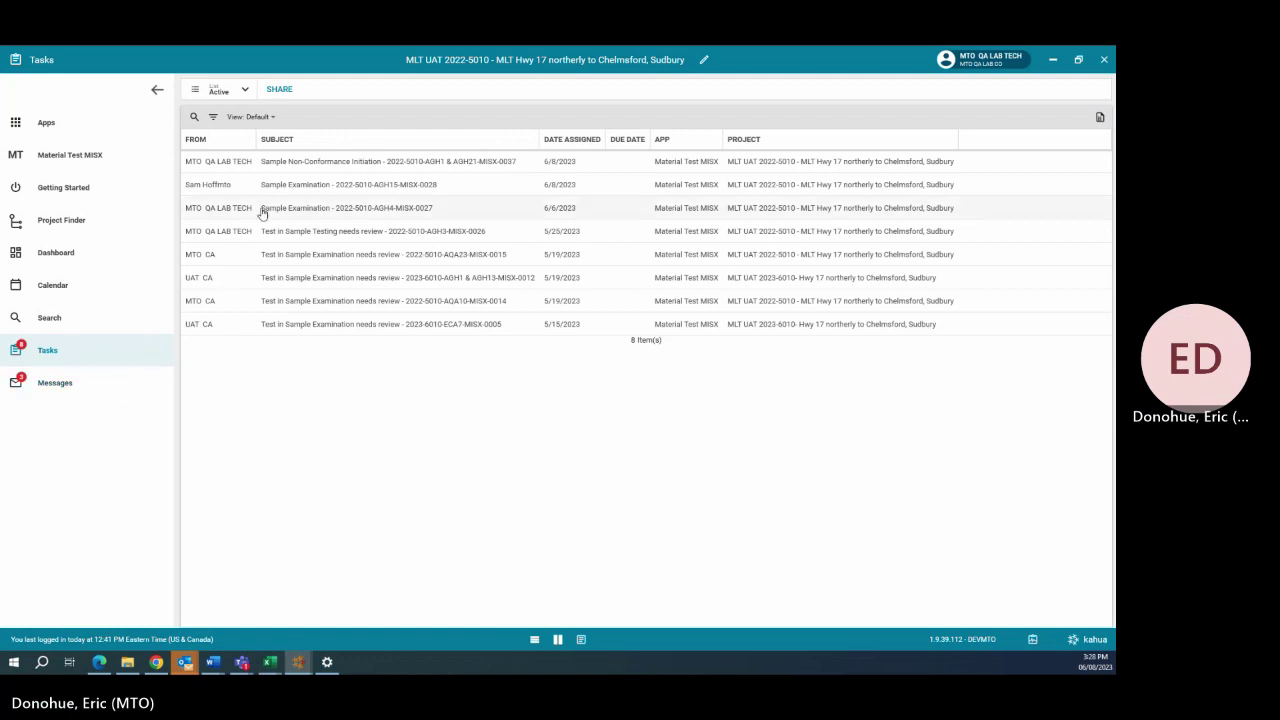
left_click(304, 160)
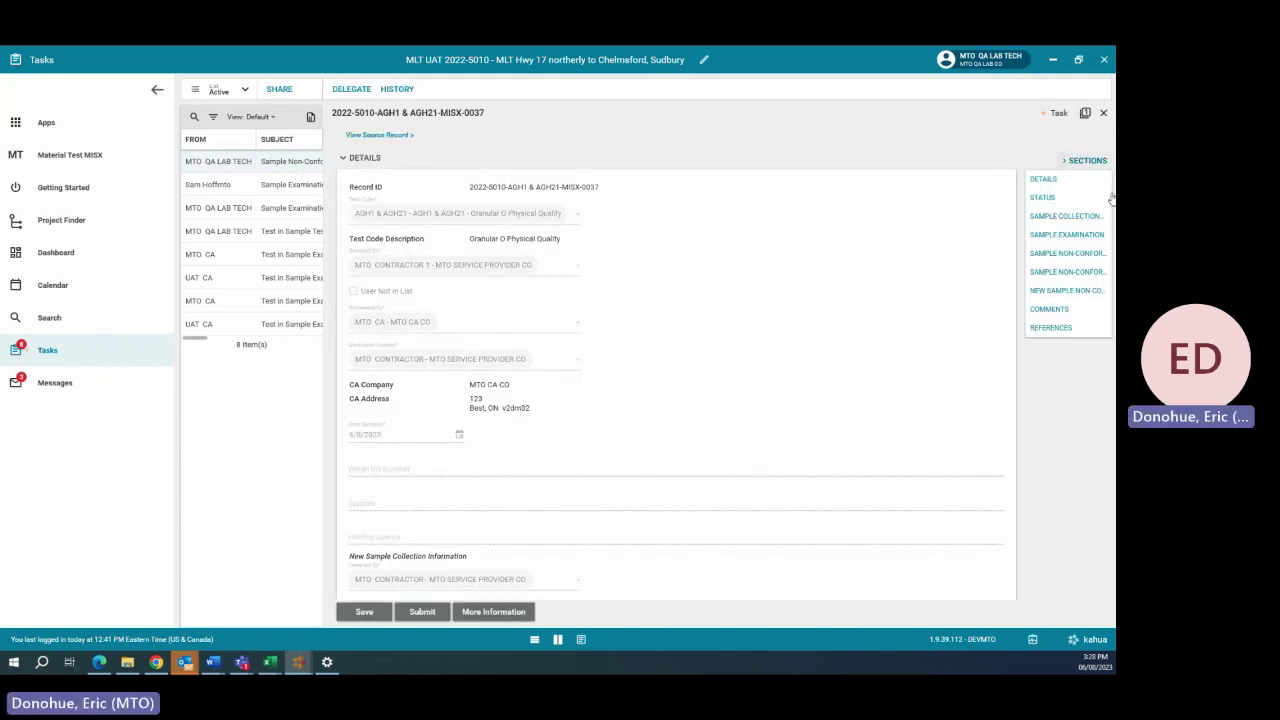
left_click(1055, 291)
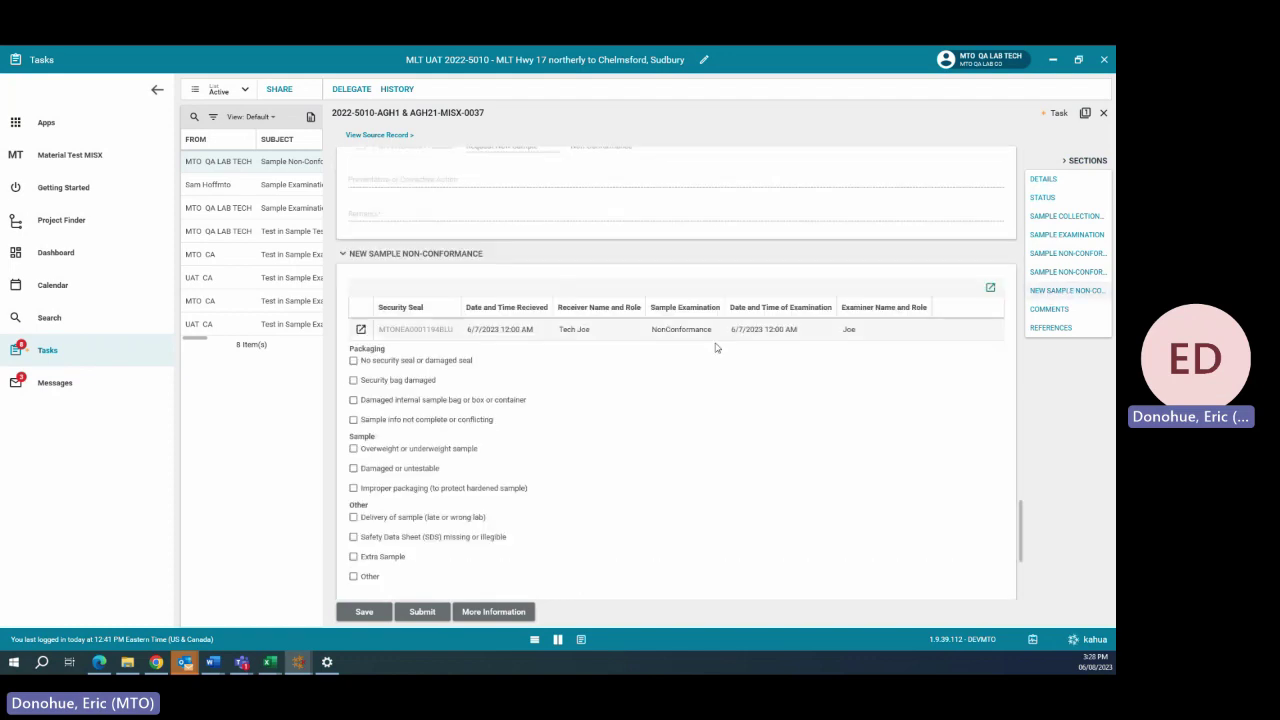
scroll(606, 371, "down", 1)
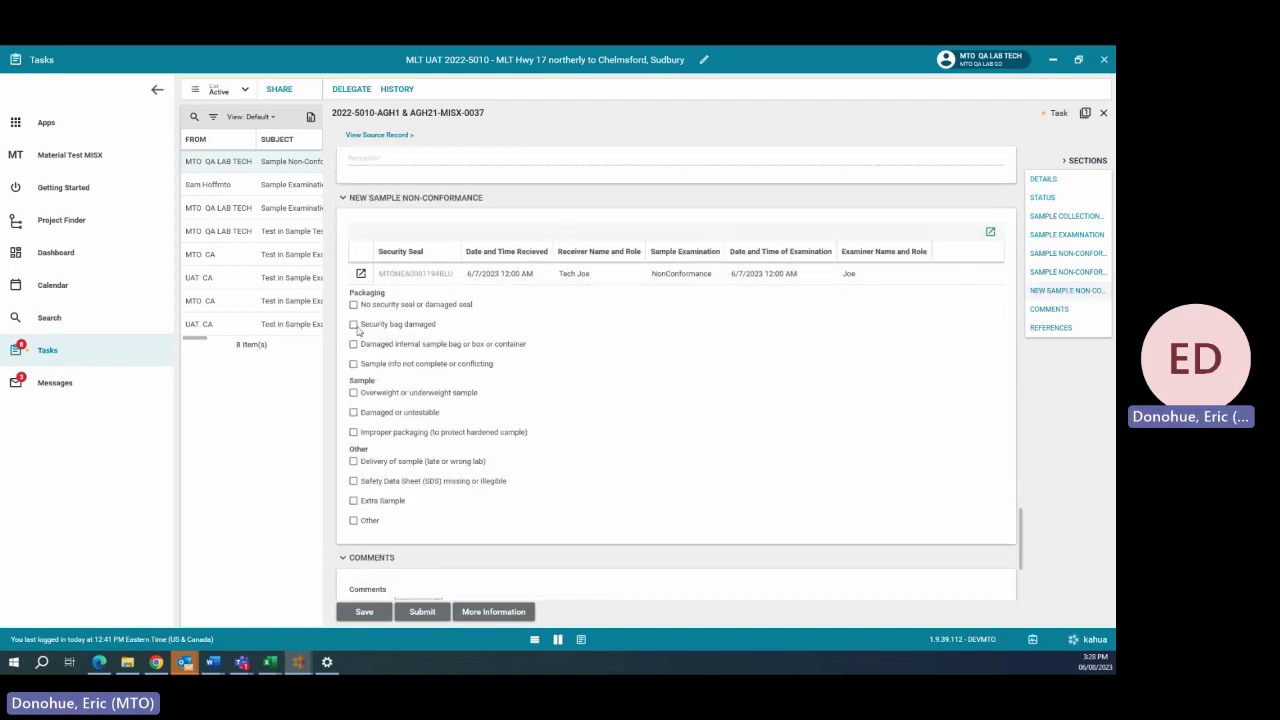
Step: Flag the new sample as Damaged or untestable with the remark "Broken Core" and submit the non-conformance
left_click(353, 413)
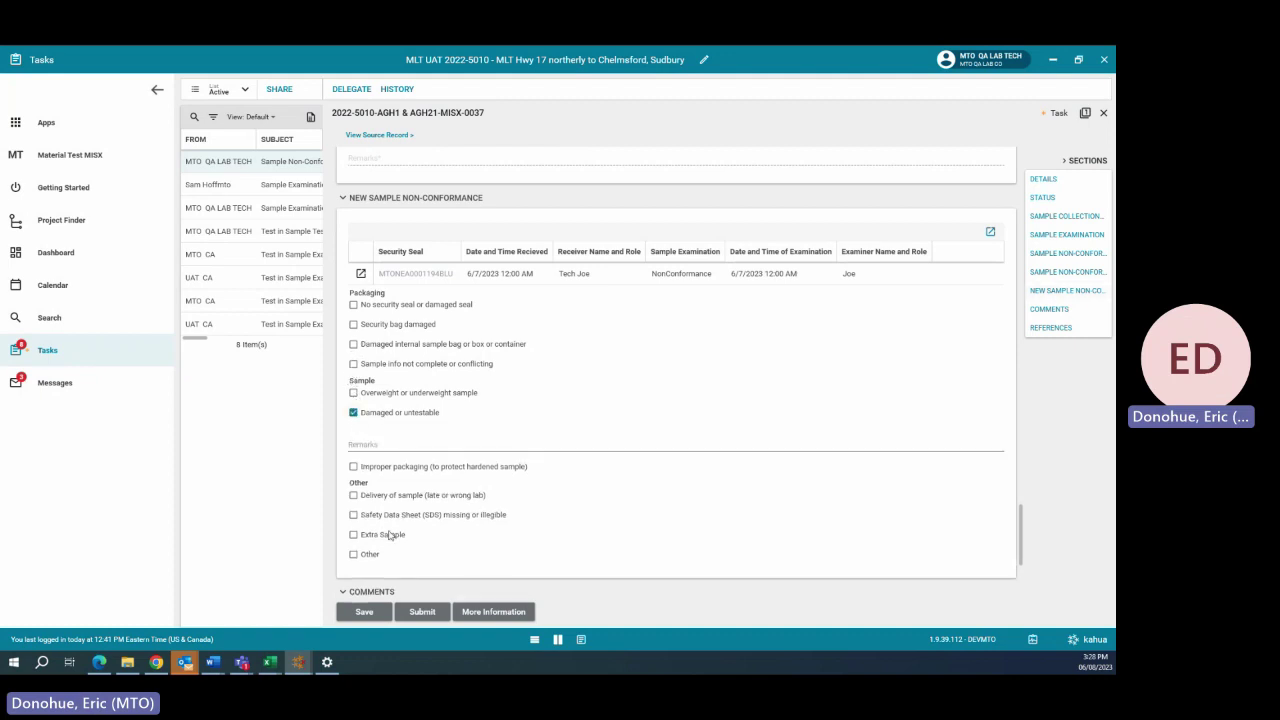
left_click(392, 446)
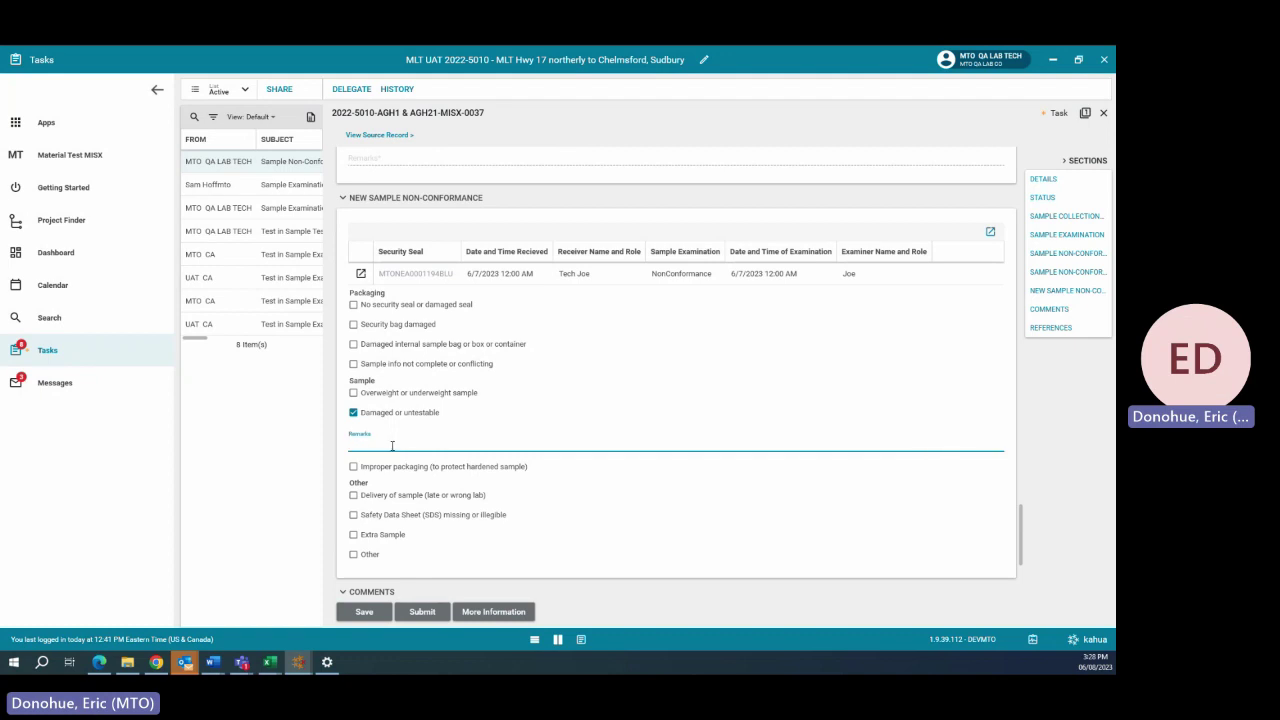
type("Broken Core")
scroll(460, 420, "down", 3)
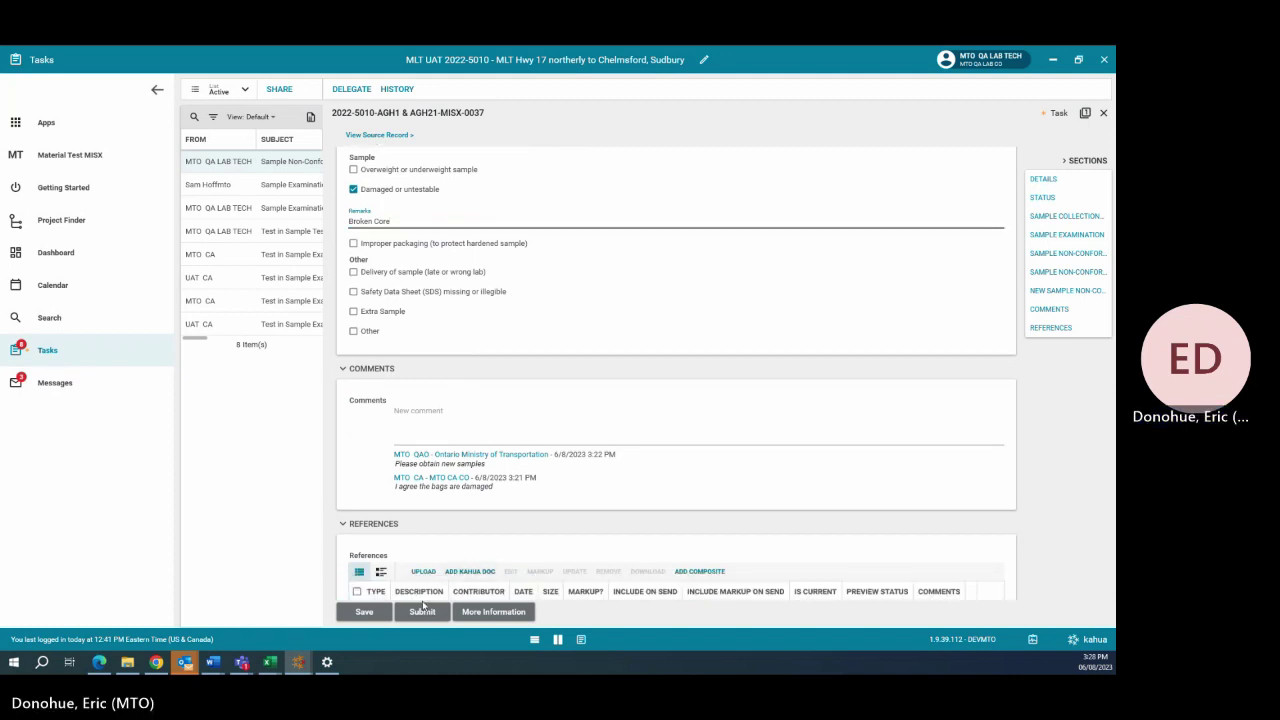
left_click(422, 611)
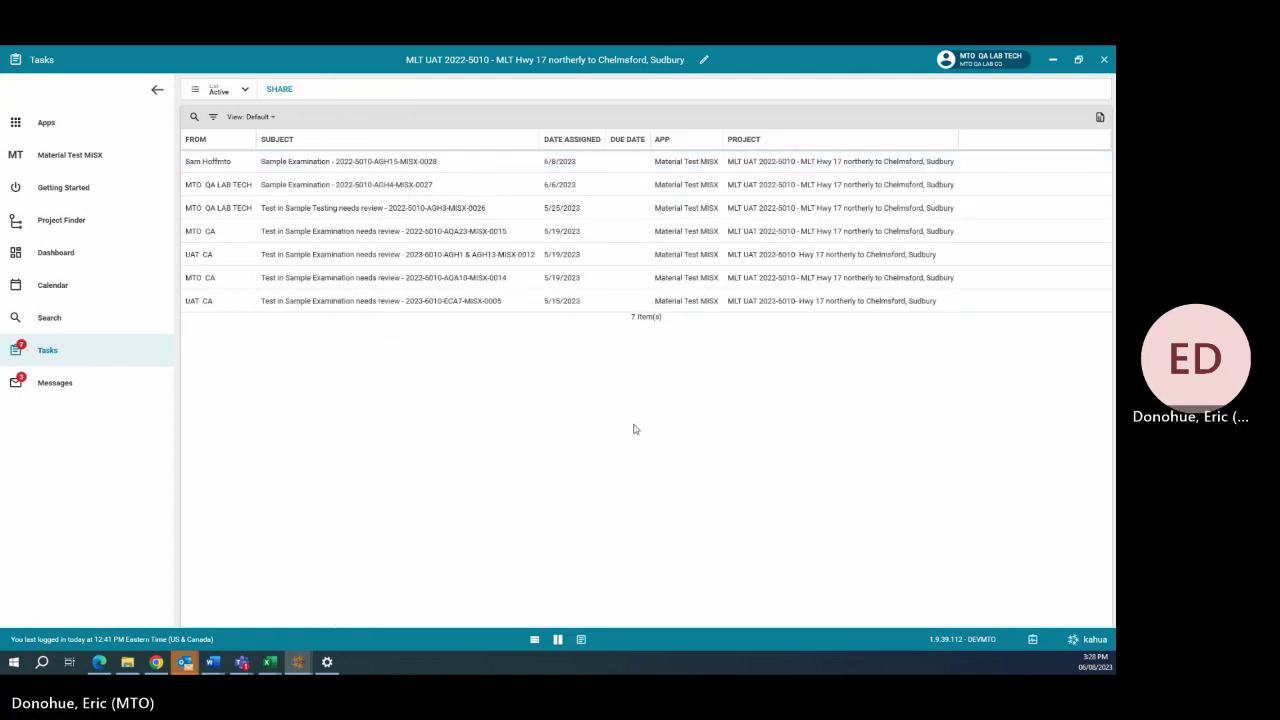
Step: Switch to the MTO CA session and open the new MISX-0037 task from the QA lab tech at New Sample Non-Conformance
left_click(295, 670)
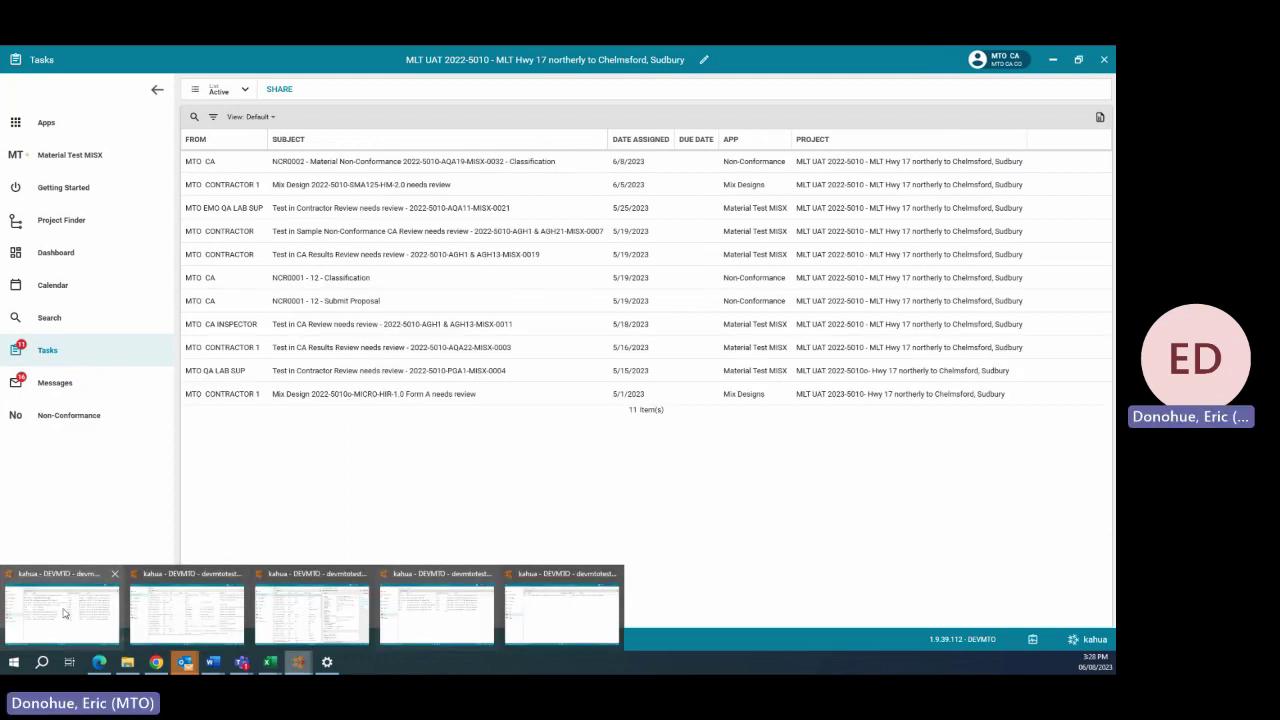
left_click(67, 612)
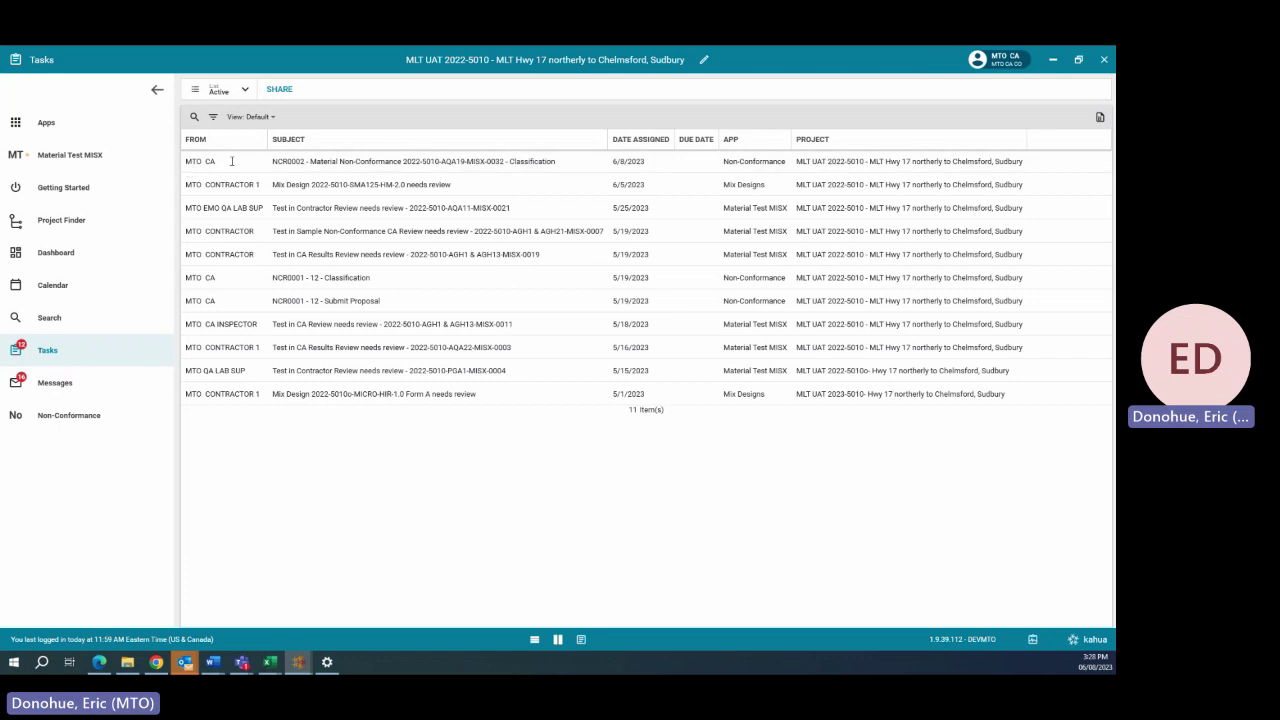
left_click(337, 161)
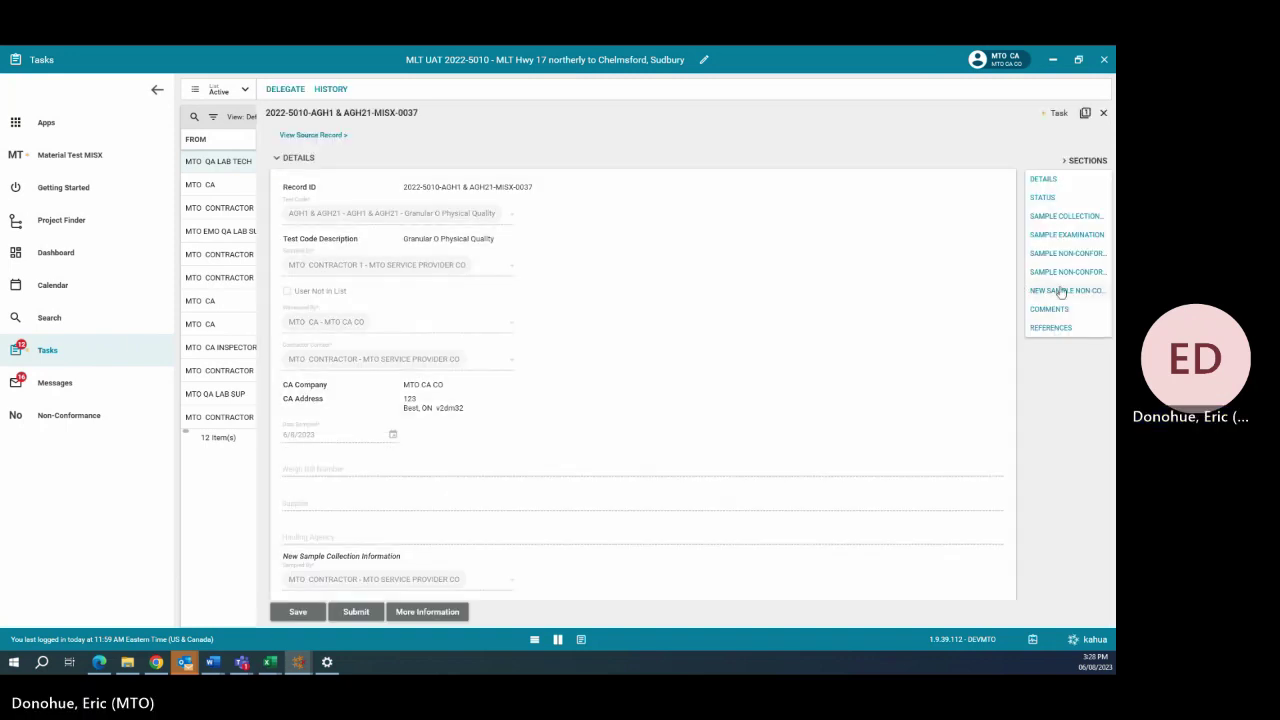
left_click(1062, 291)
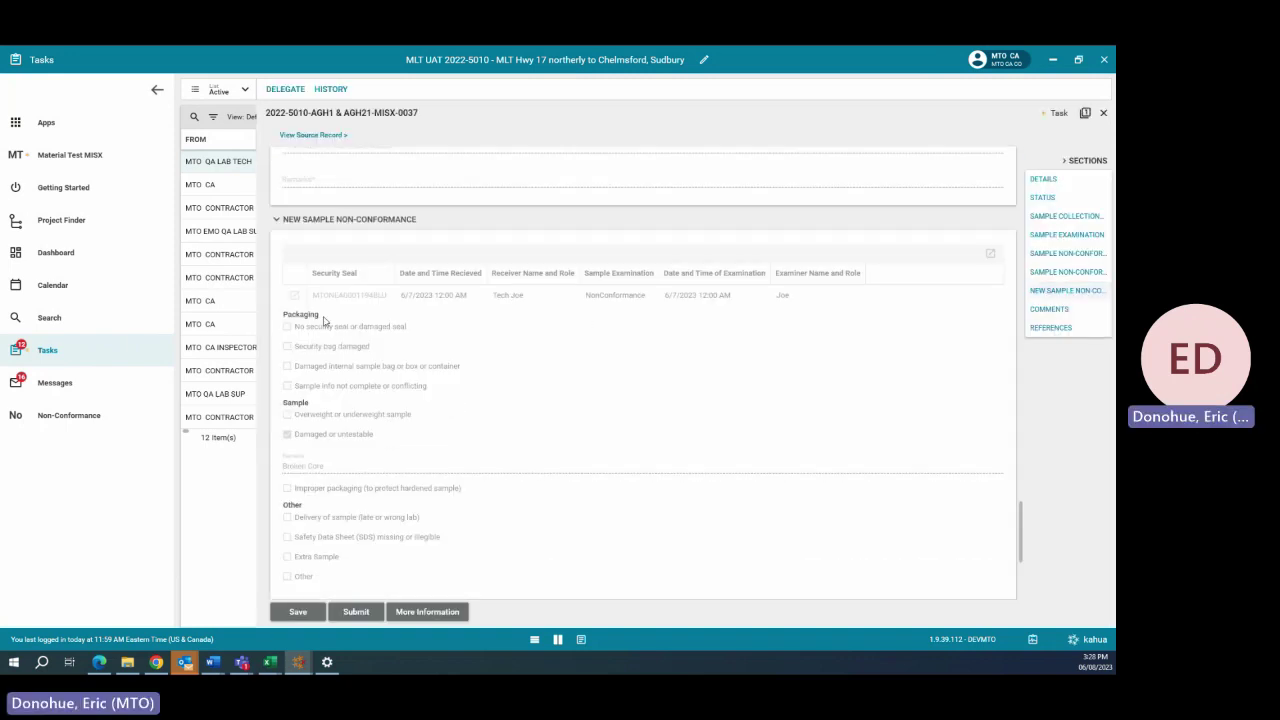
Step: Add the comment "Agree cores are broken" and submit the CA review
scroll(368, 420, "down", 2)
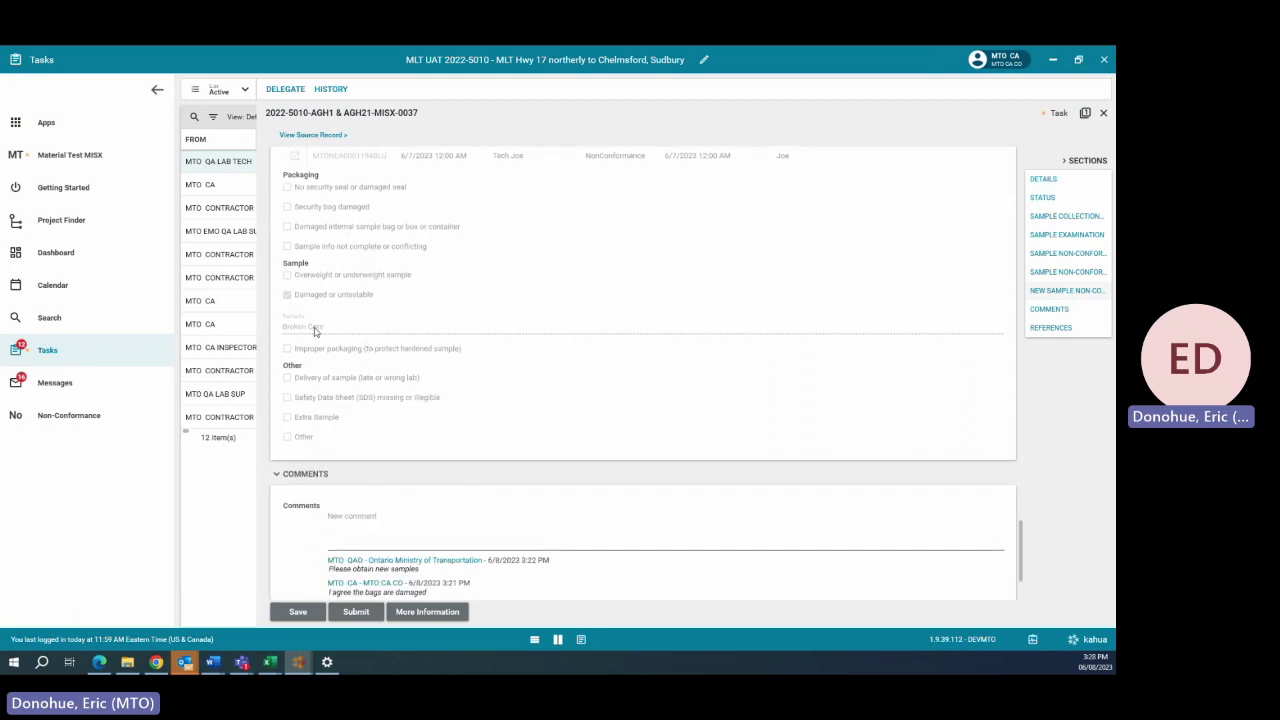
scroll(486, 434, "down", 2)
left_click(397, 421)
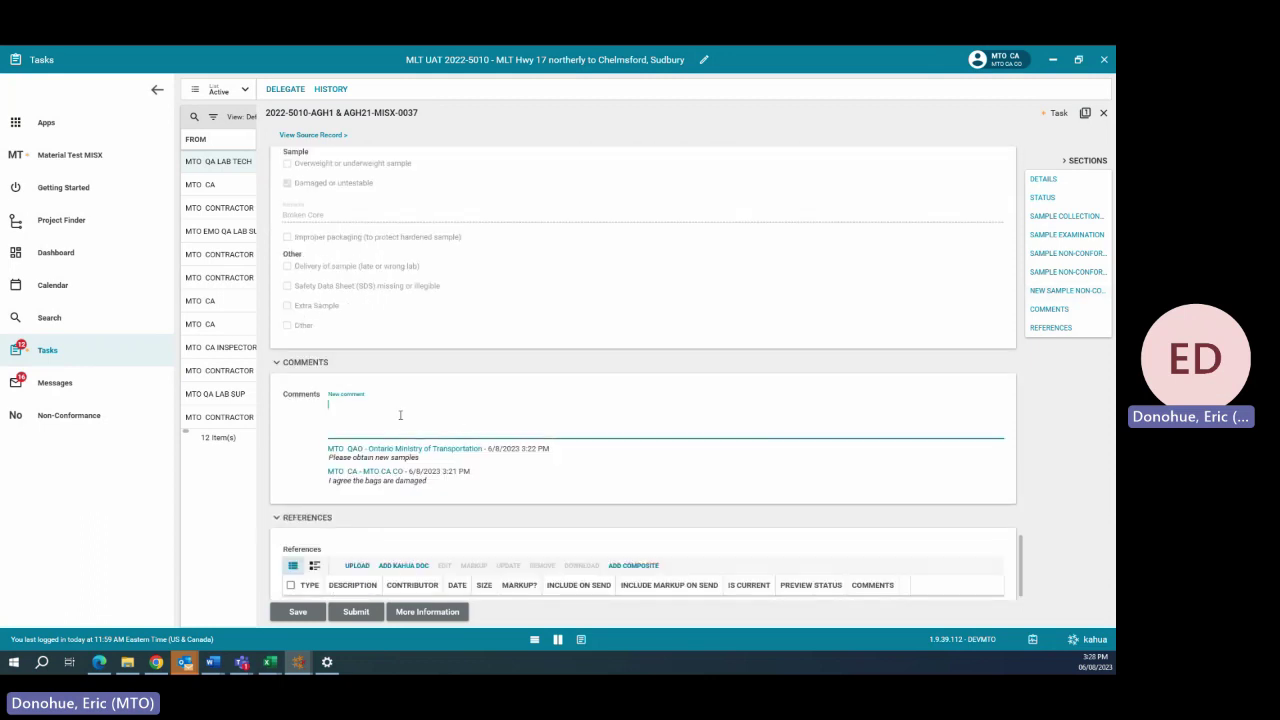
type("Agree cores are broken")
left_click(350, 617)
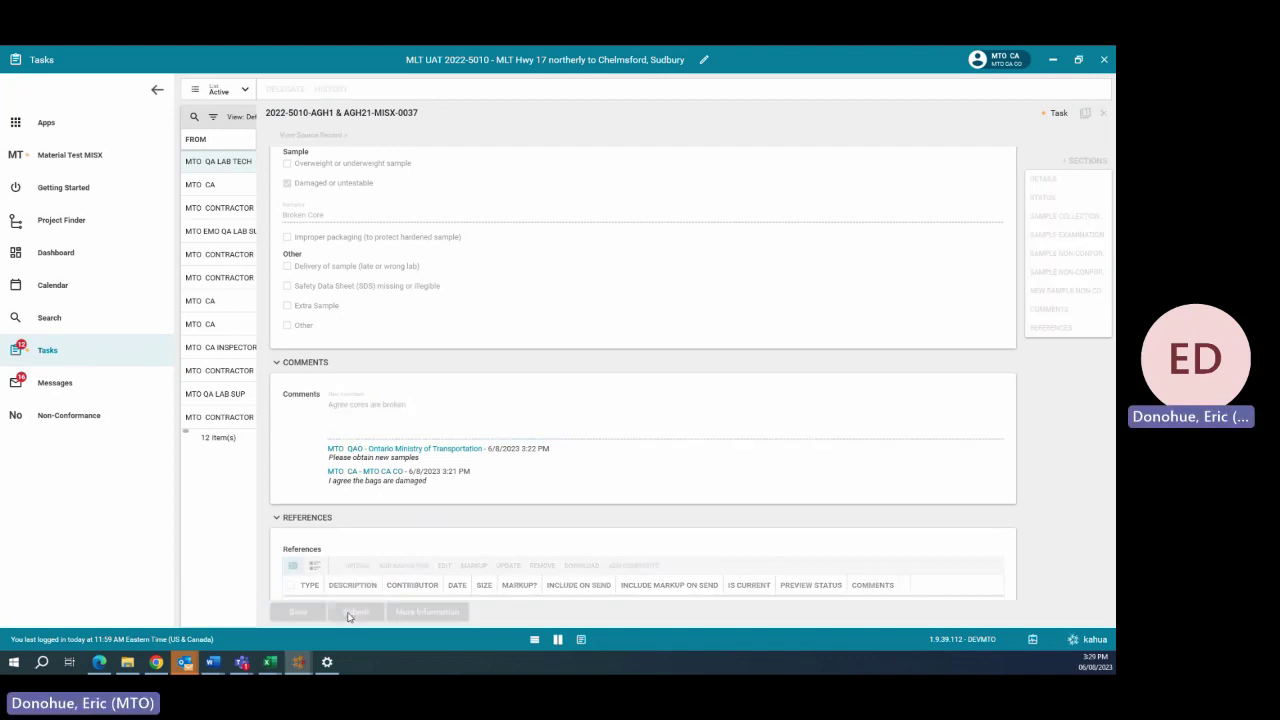
Step: Switch to the MTO QAO session, open the MISX-0037 MTO QA Review task at New Sample Non-Conformance and widen its detail pane
mouse_move(299, 668)
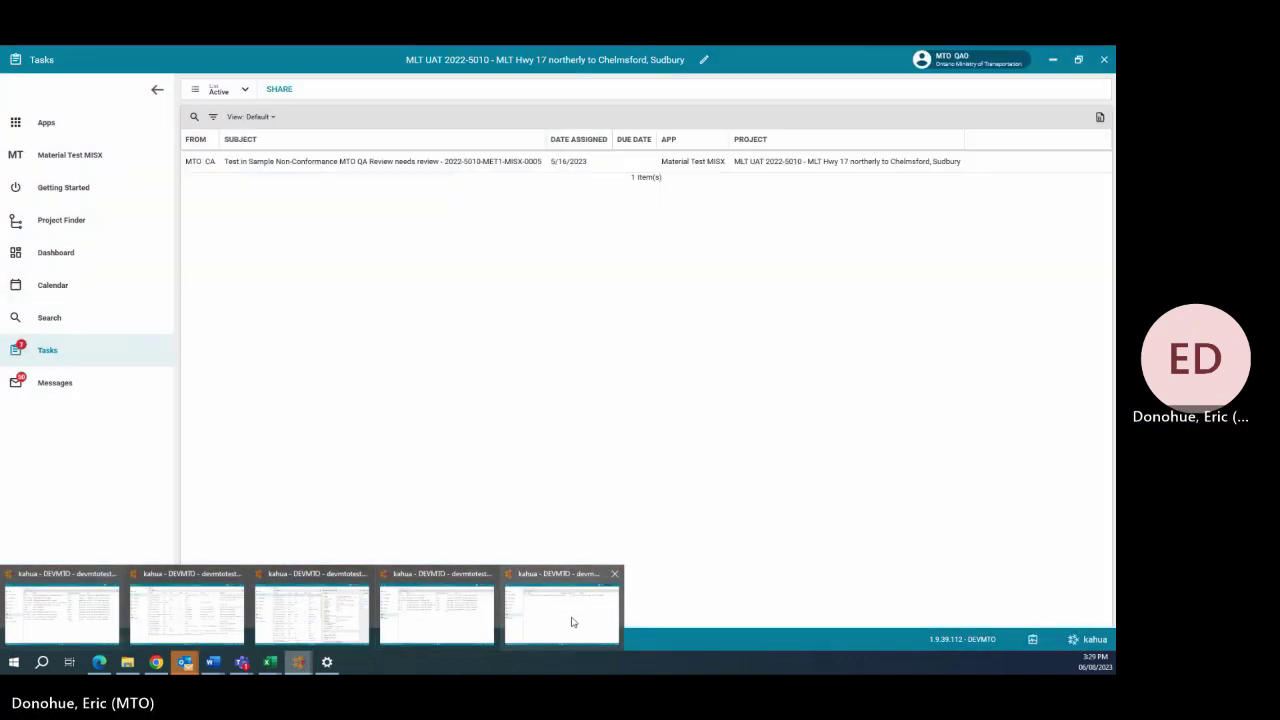
left_click(570, 620)
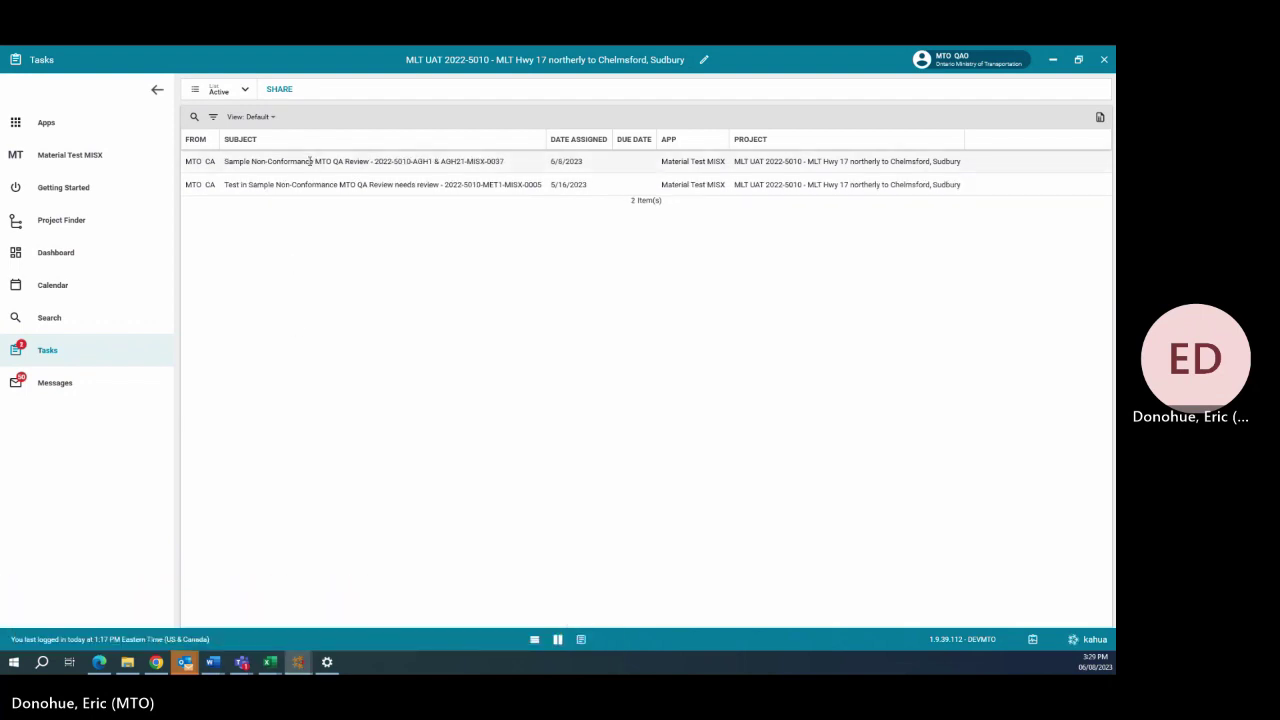
left_click(310, 161)
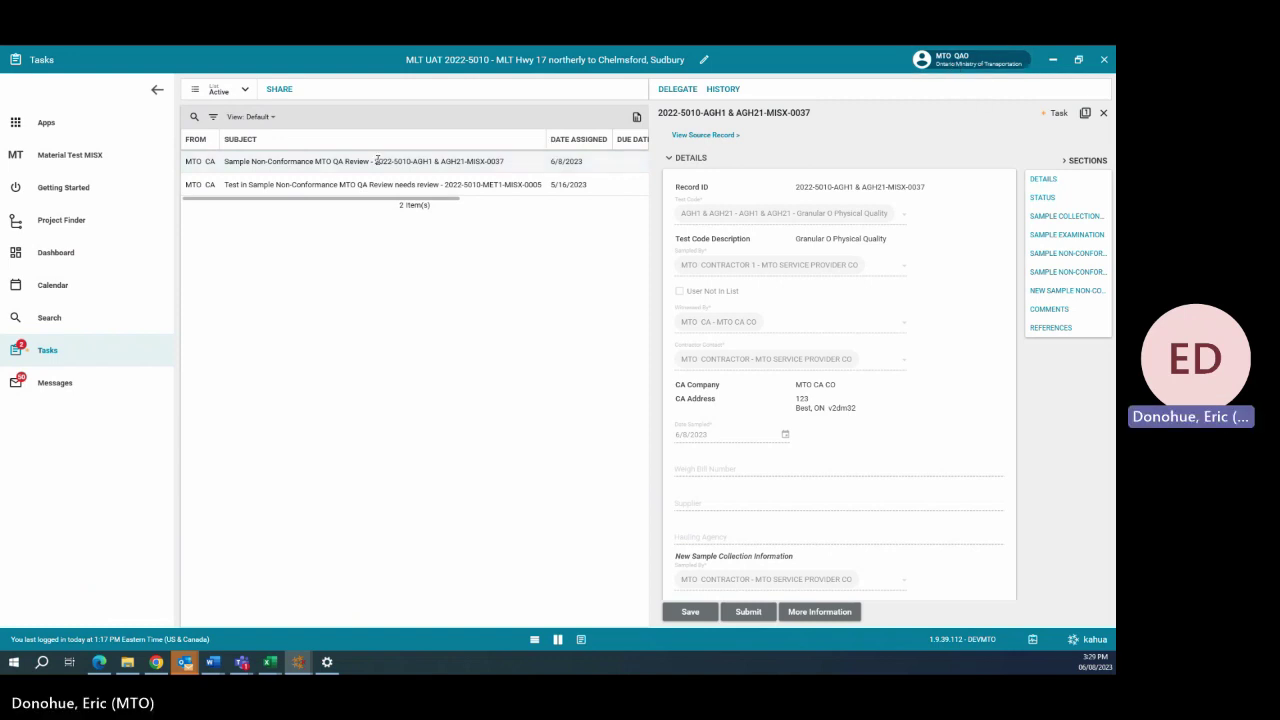
left_click(1066, 290)
left_click_drag(650, 358, 271, 360)
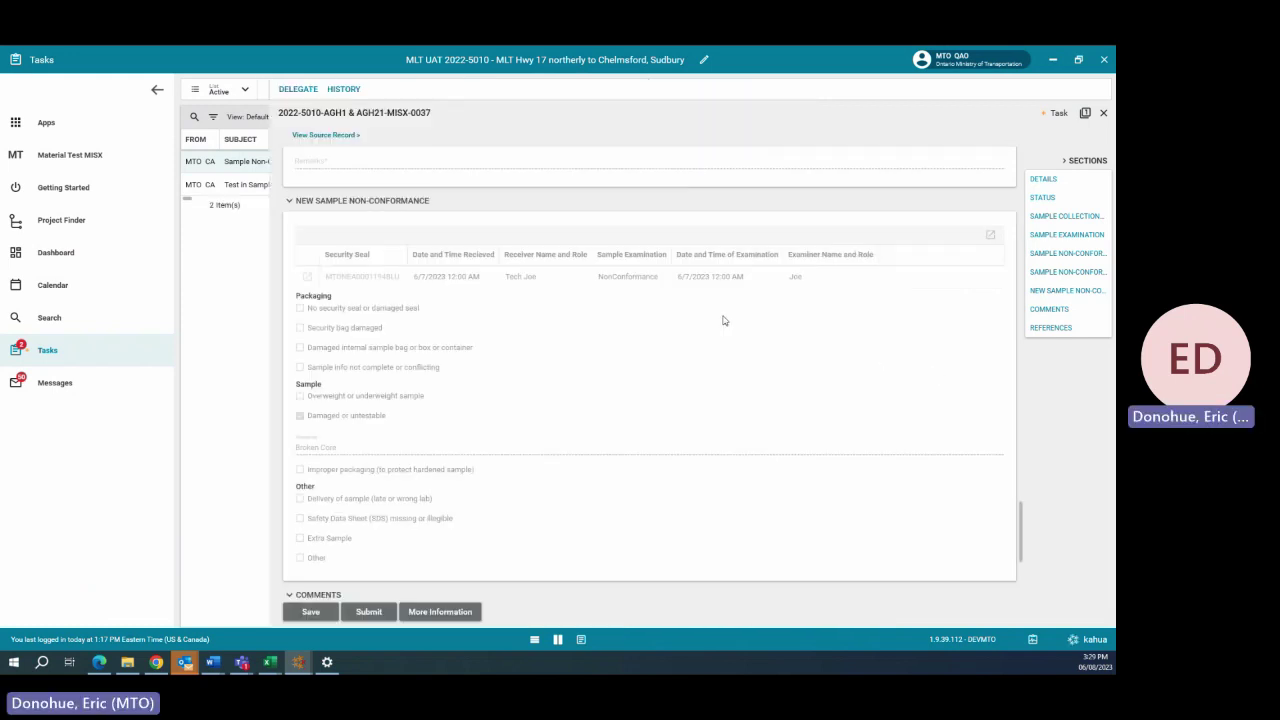
Step: Add the comment "Untestable create noncoronace and further action as required" and submit the QA review
scroll(390, 301, "down", 4)
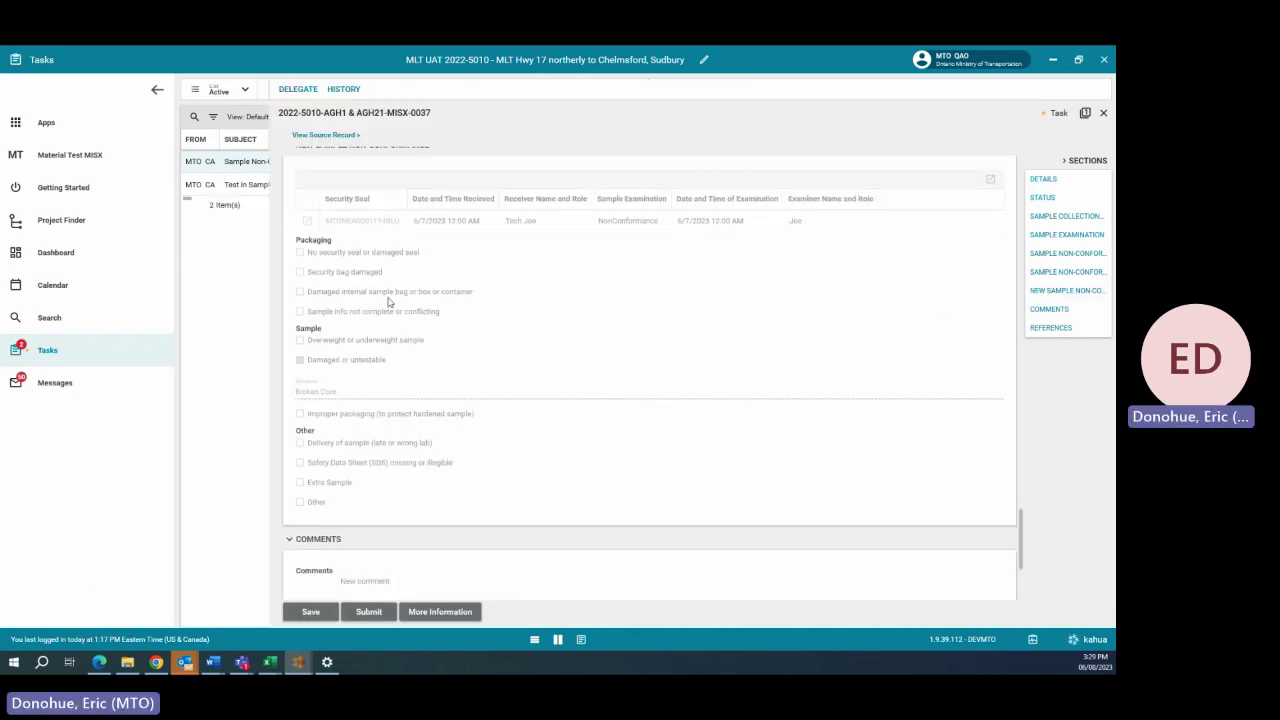
scroll(411, 303, "up", 3)
scroll(360, 380, "down", 3)
left_click(368, 408)
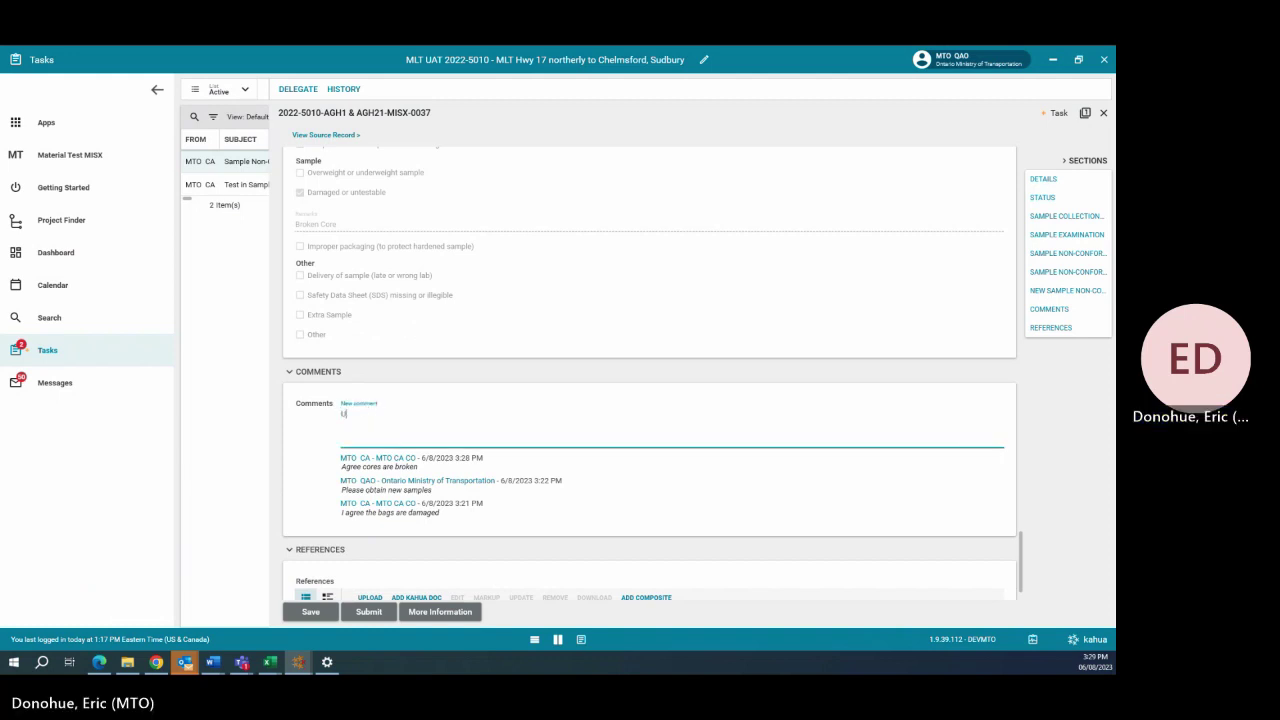
type("Unt")
type("estable")
type(" brea")
key("BackSpace")
key("BackSpace")
key("BackSpace")
key("BackSpace")
type("ronace and further action as re")
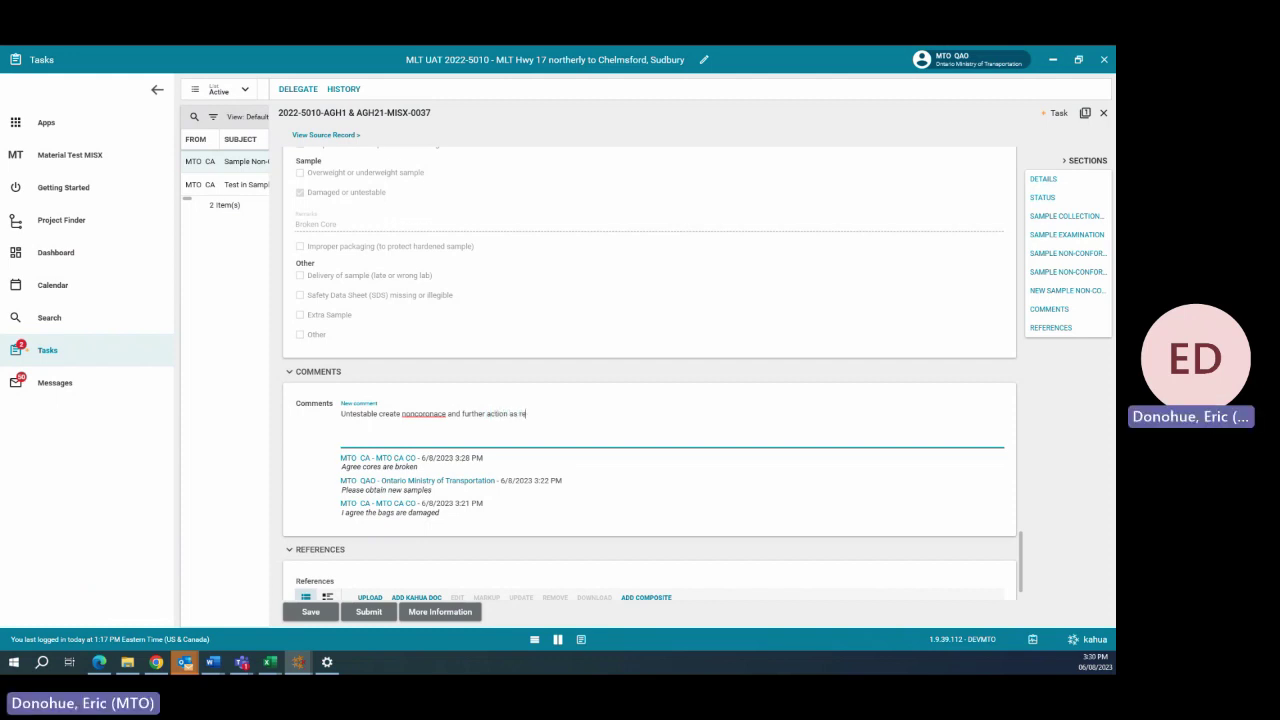
key("Tab")
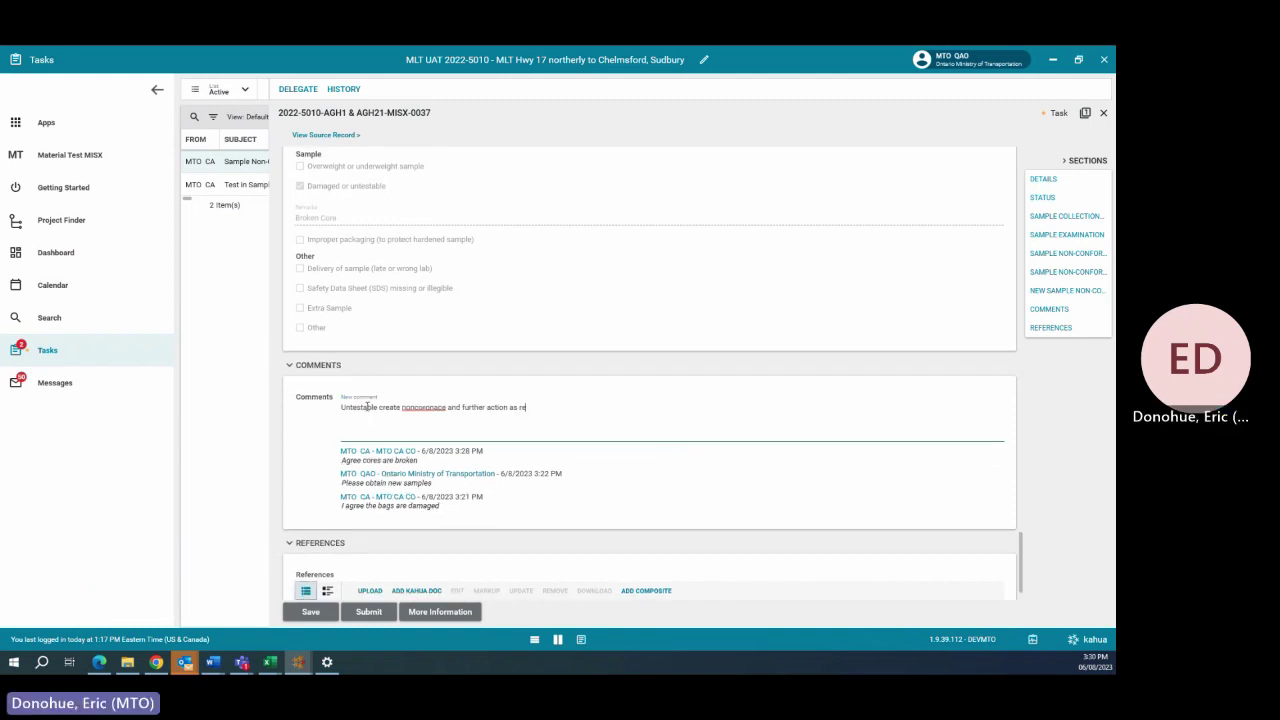
left_click(538, 407)
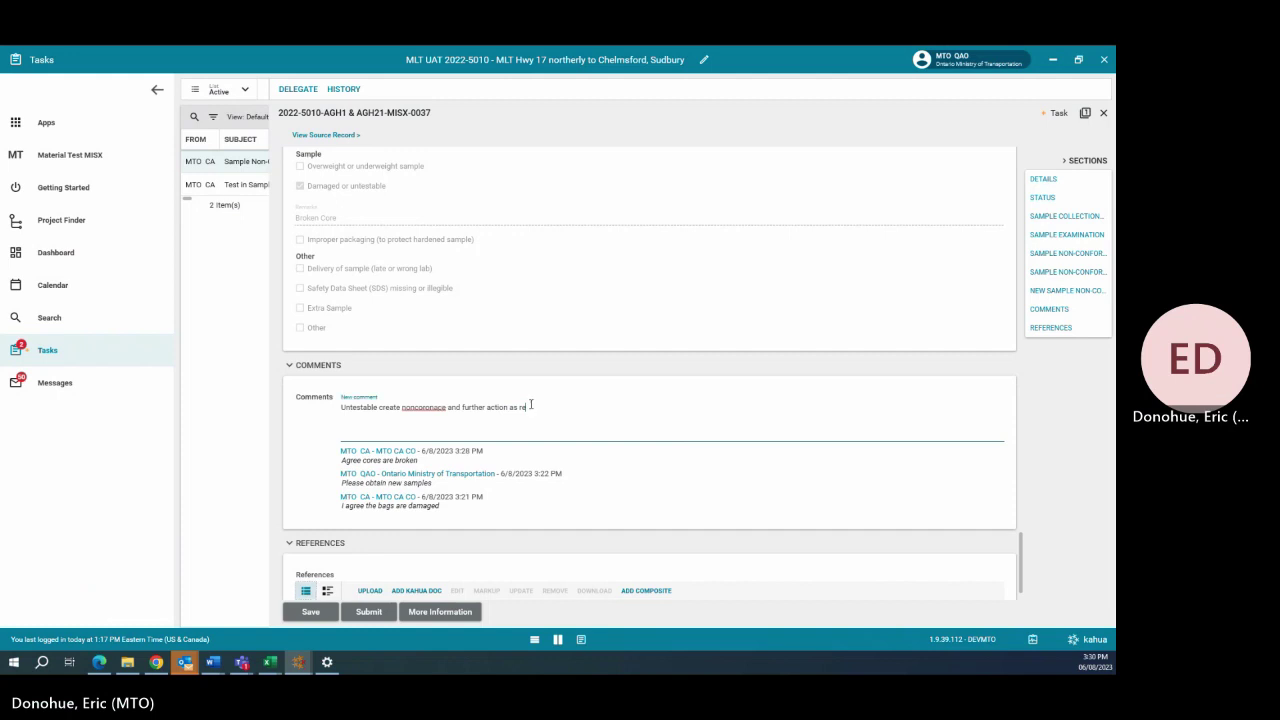
type("quired")
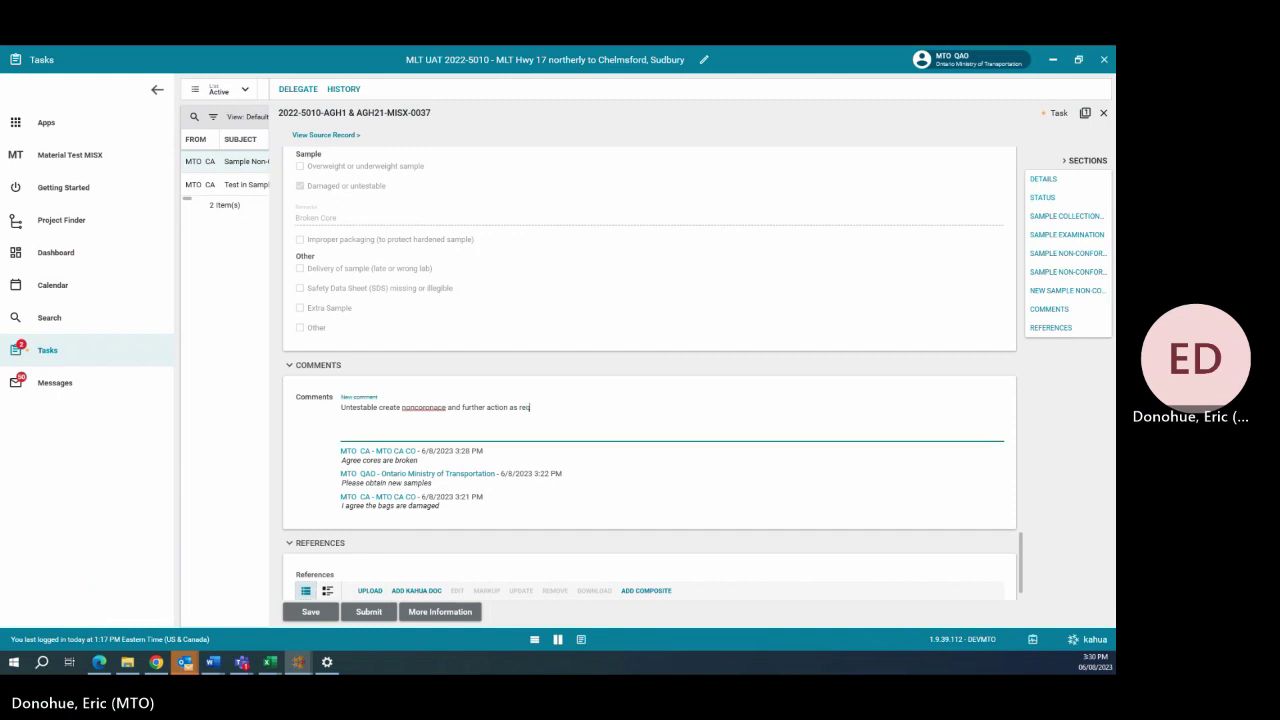
left_click(369, 611)
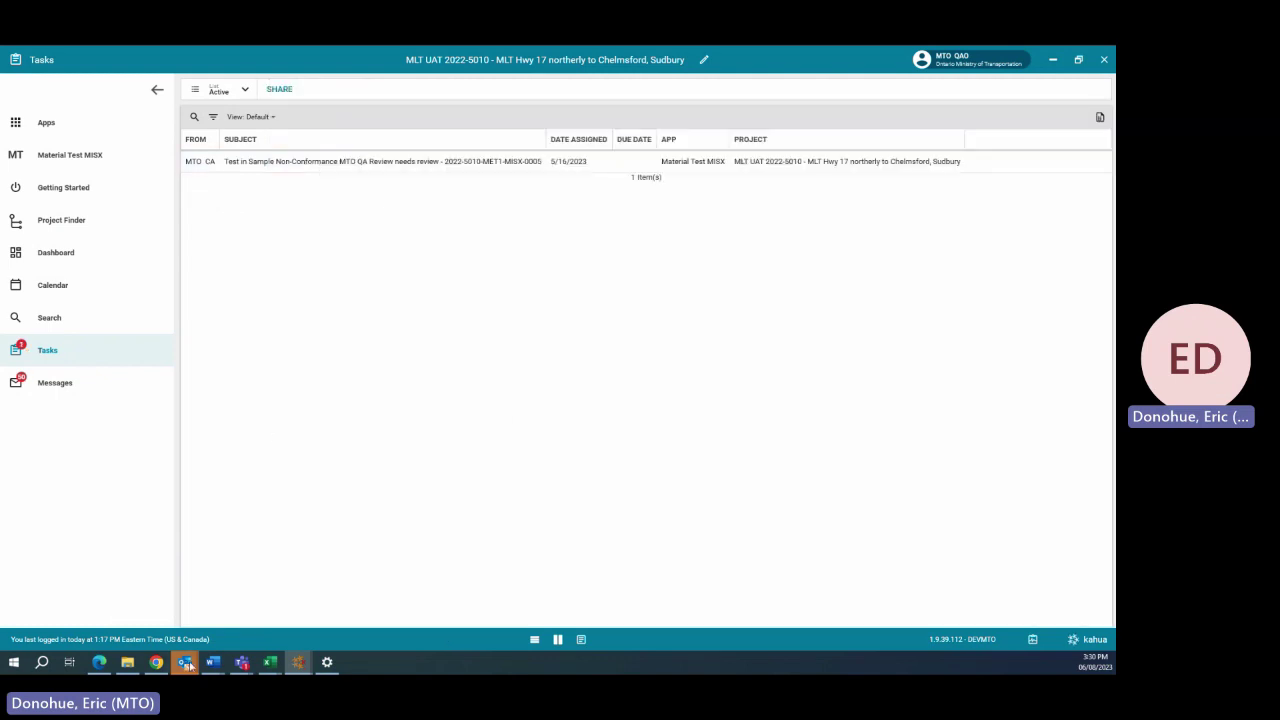
Step: Switch back to the MTO CA session and open the MISX-0037 CA Decision task at New Sample Non-Conformance Action
mouse_move(283, 653)
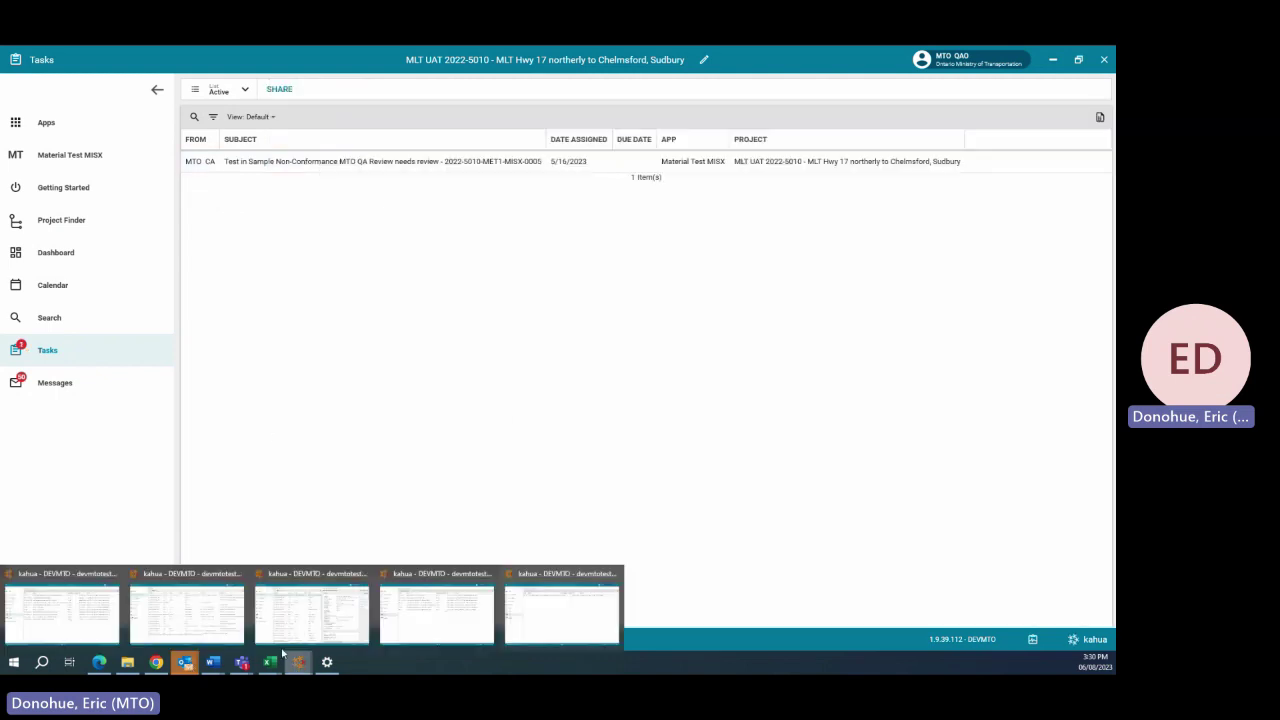
left_click(57, 610)
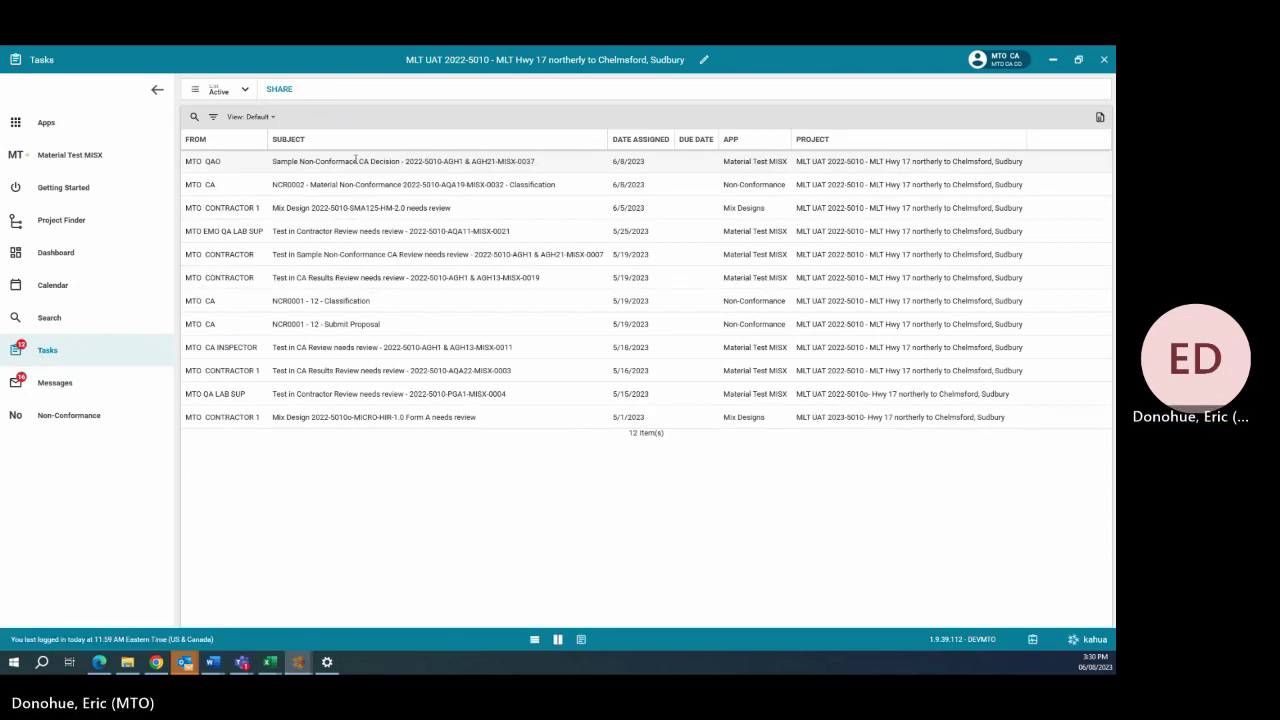
left_click(355, 161)
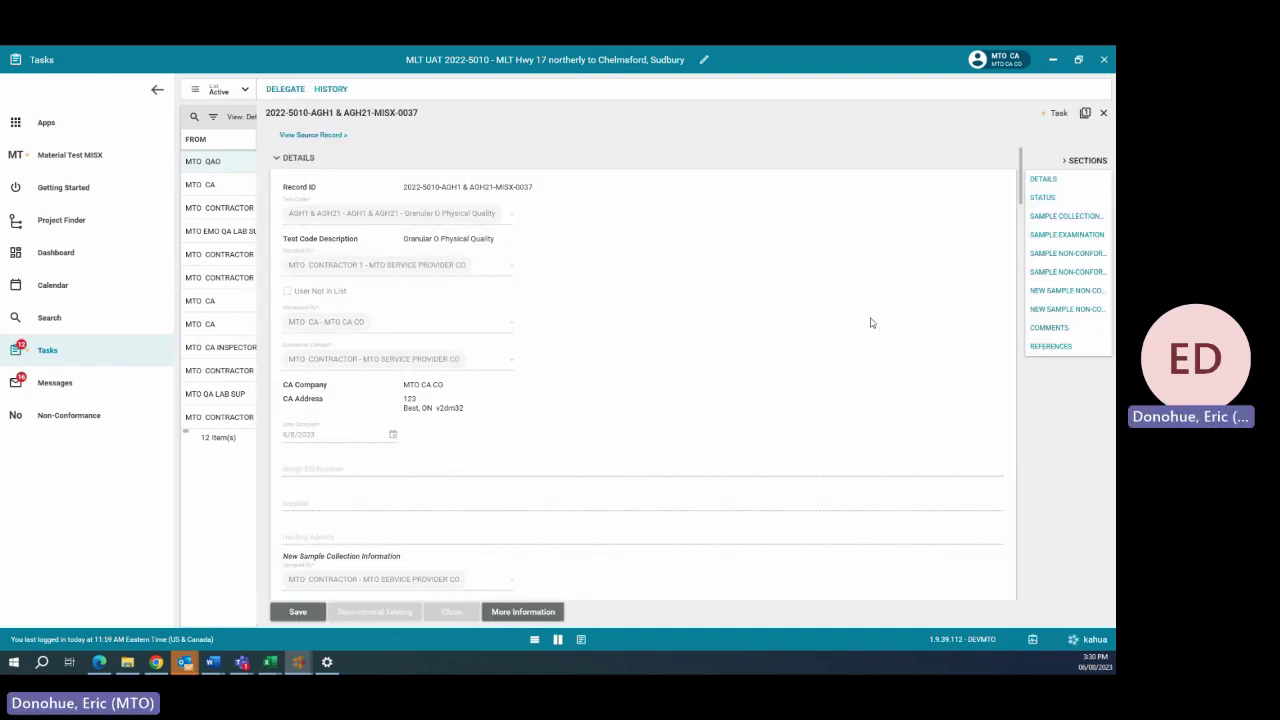
left_click(1066, 310)
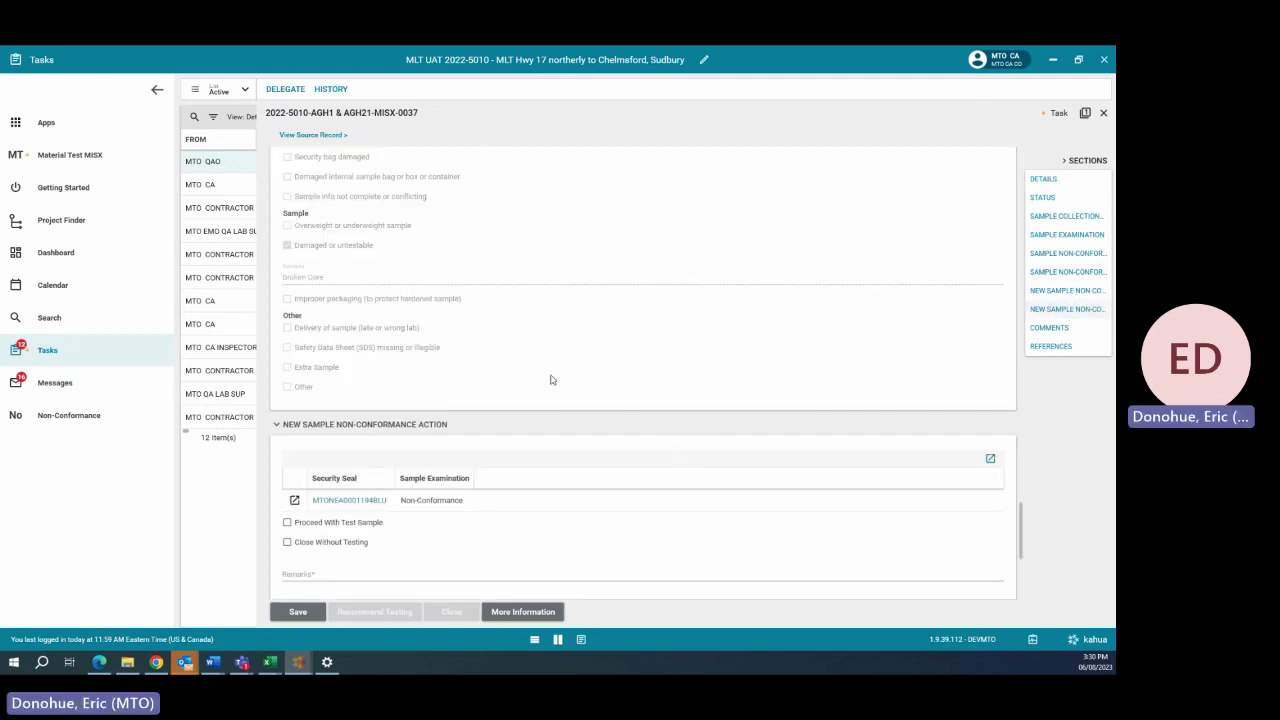
Step: Try Close Without Testing for seal MTONEA0001194BLU, but settle on Proceed With Test Sample as the action
scroll(512, 345, "down", 2)
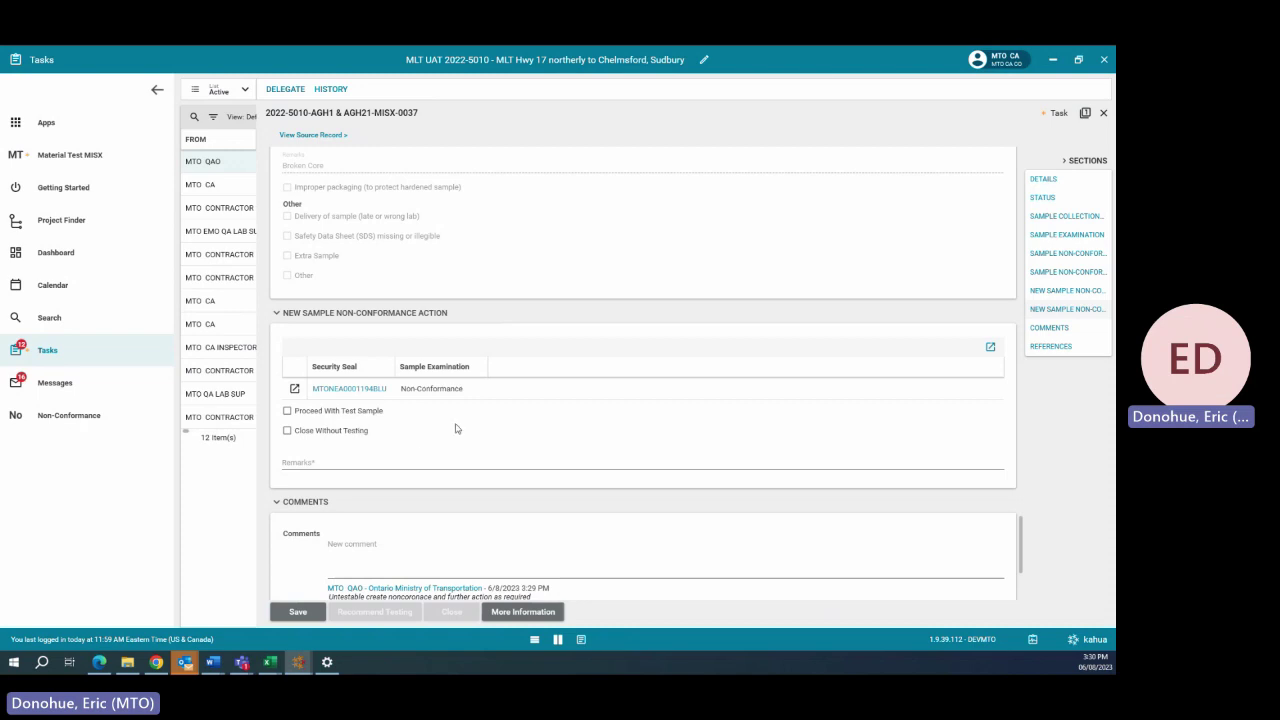
scroll(550, 431, "down", 1)
left_click(287, 374)
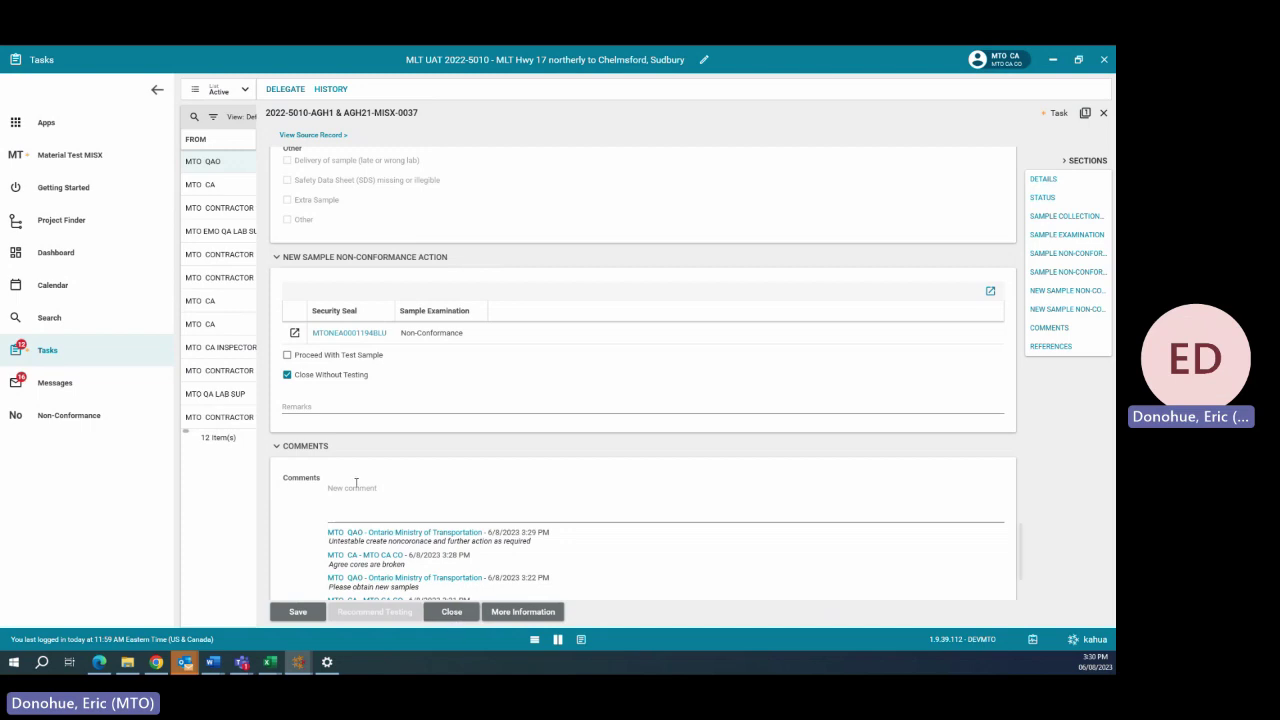
left_click(288, 355)
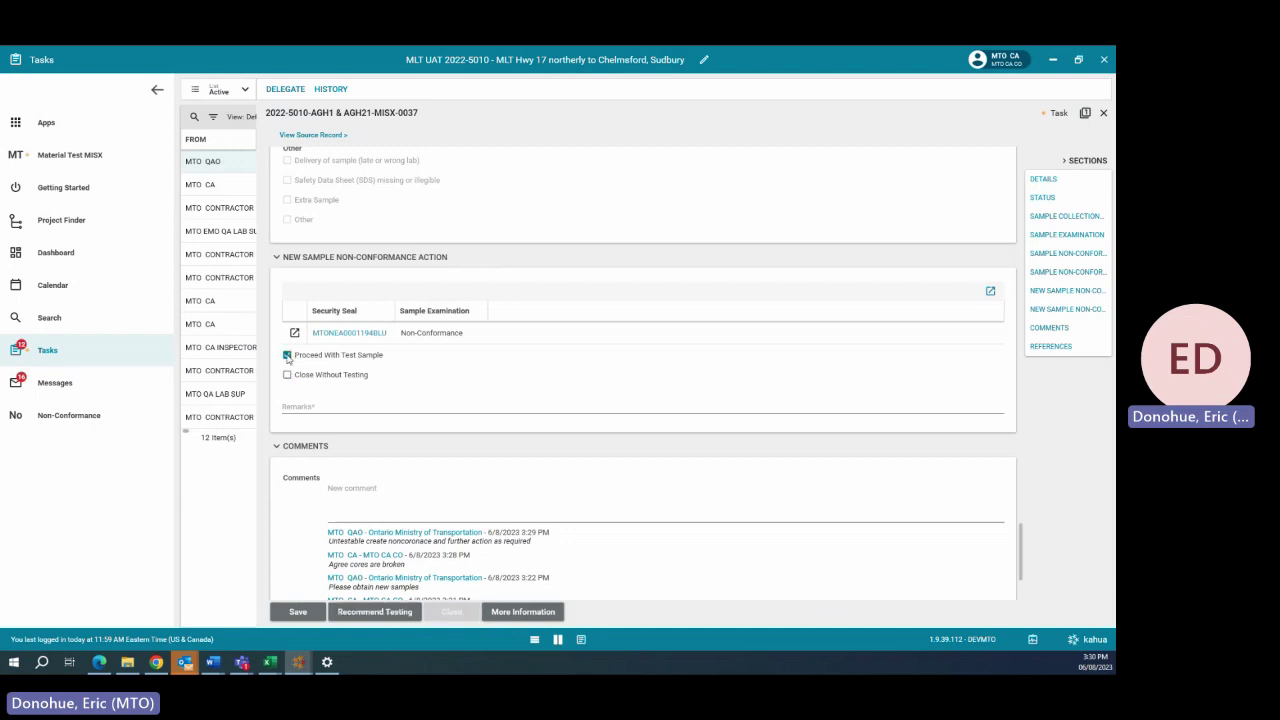
Step: Enter the required remark "Please test sample" and recommend testing for the record
left_click(390, 612)
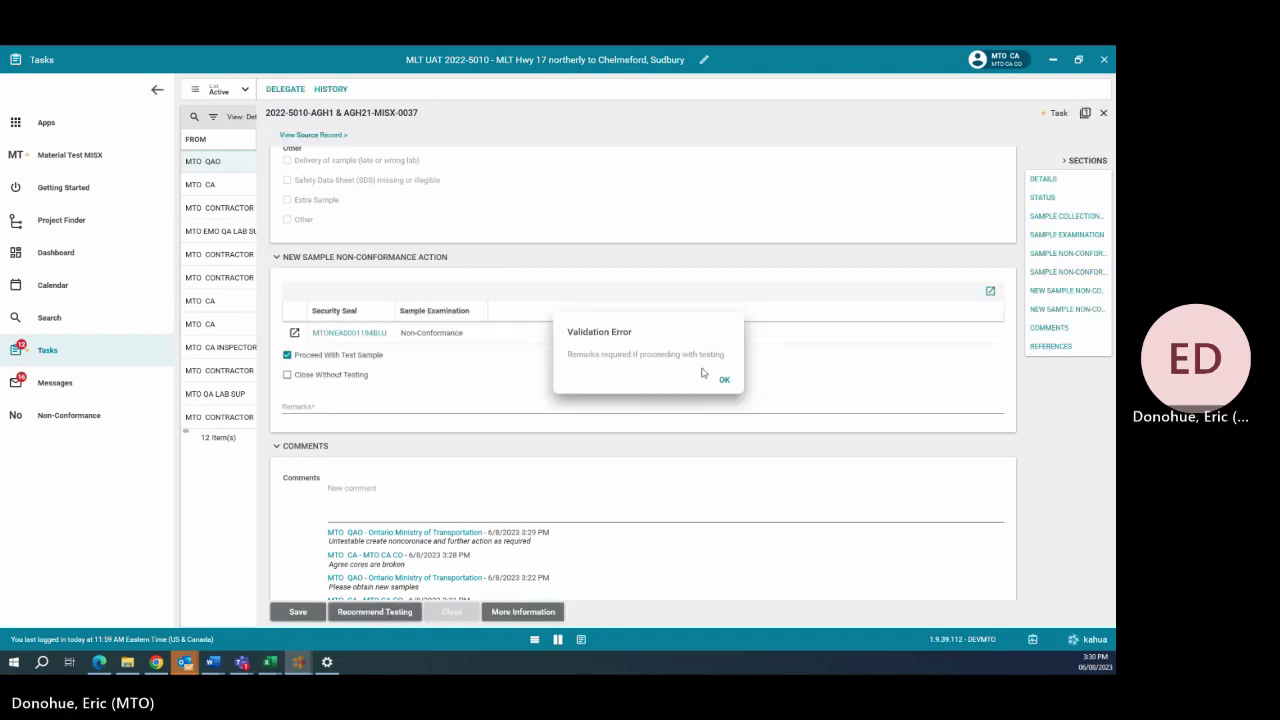
left_click(724, 381)
left_click(318, 406)
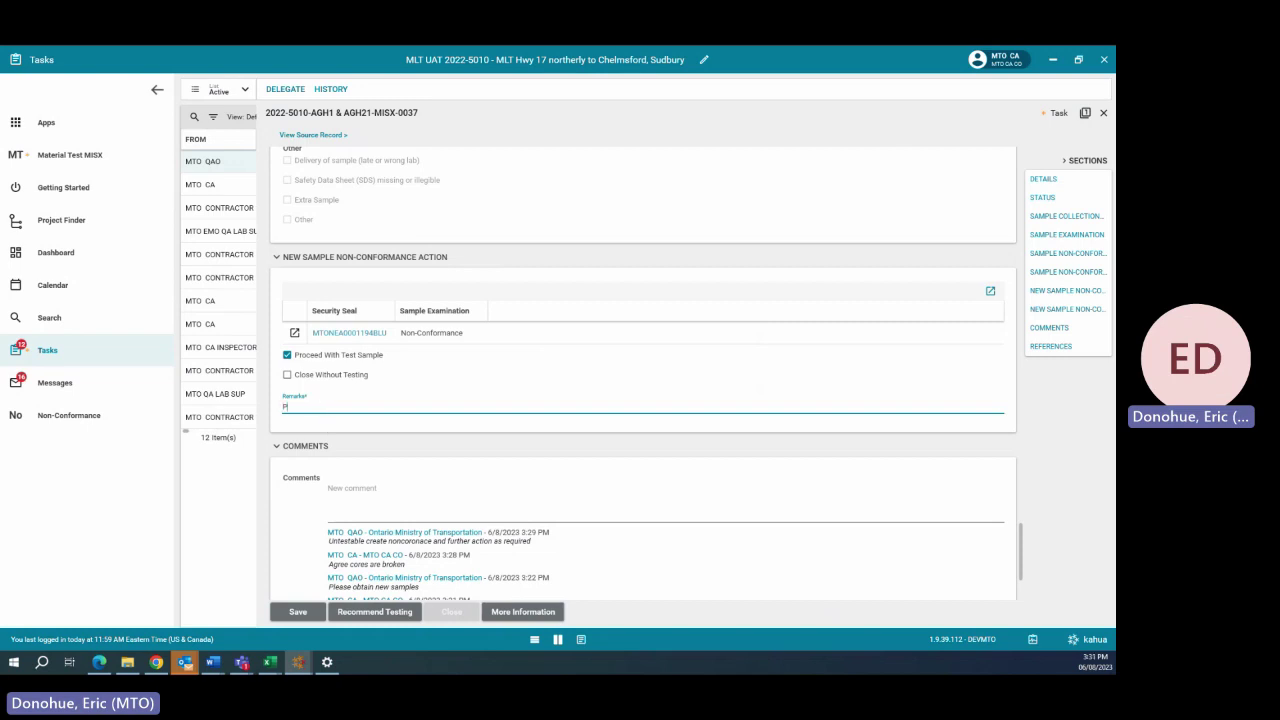
type("Please test")
left_click(393, 612)
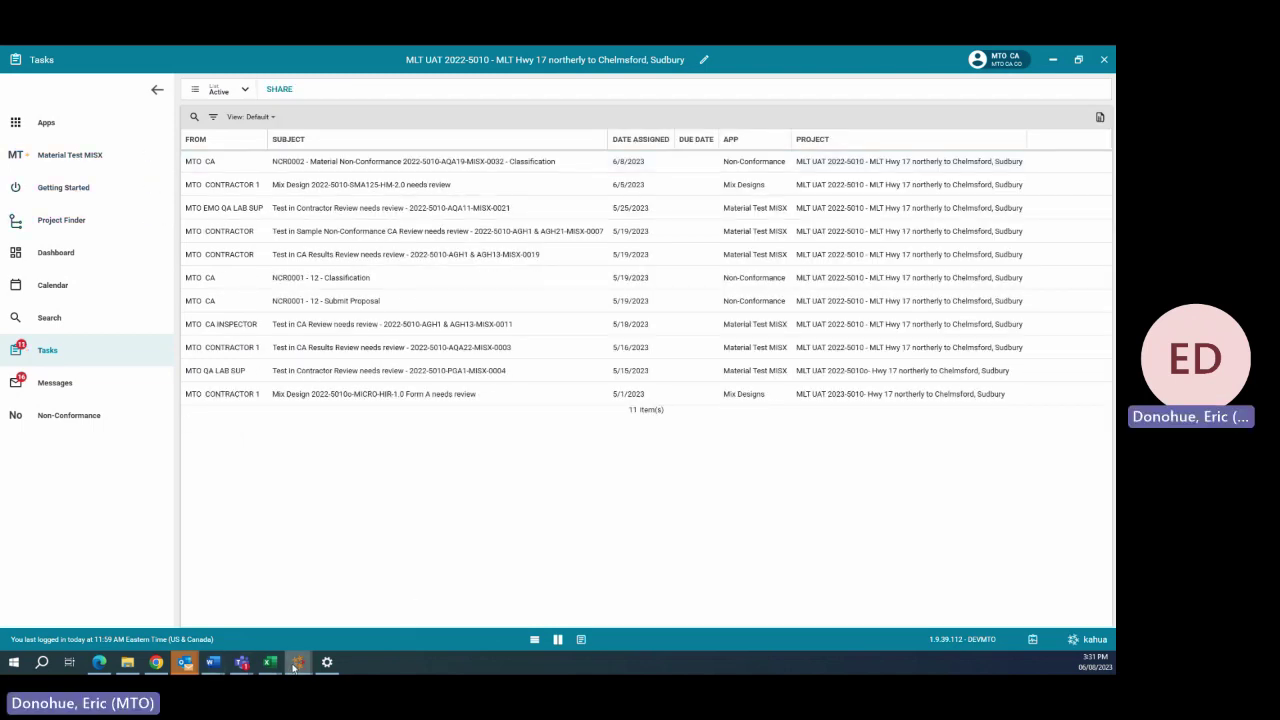
Step: Switch to the MTO QA LAB TECH session and open the MISX-0037 Test Initiation task at its Test Initiation section
mouse_move(298, 662)
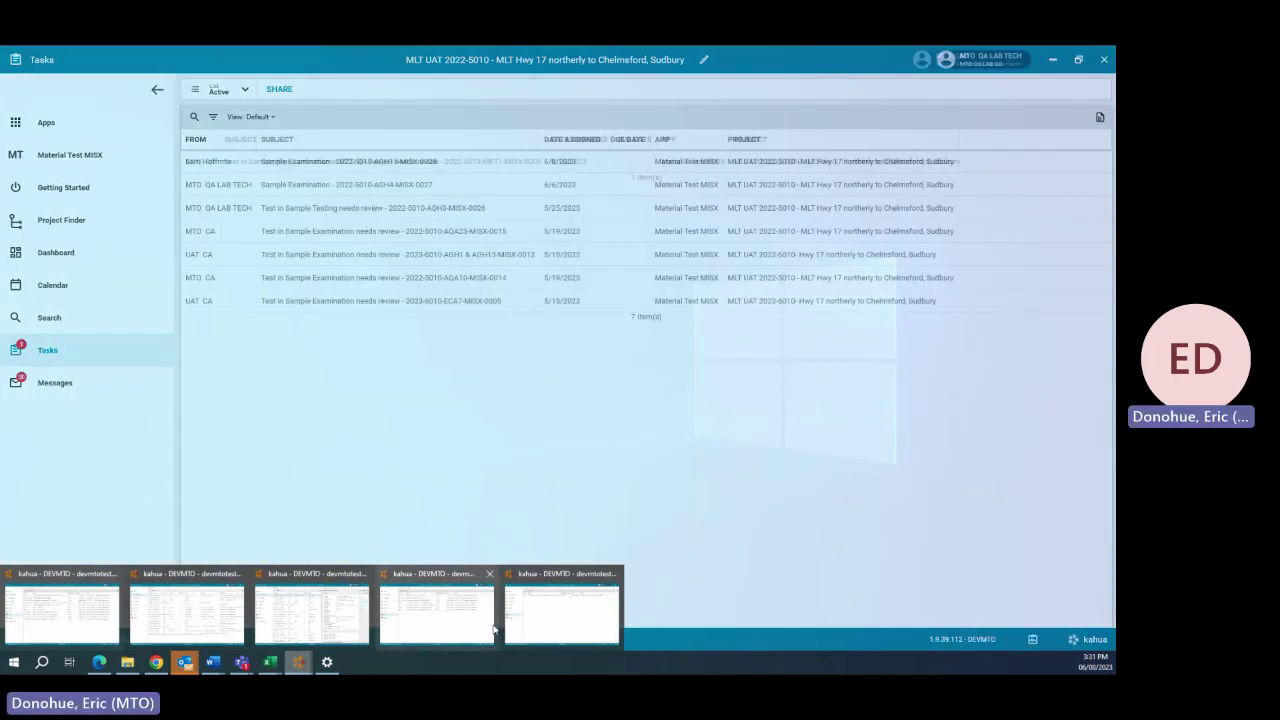
left_click(494, 628)
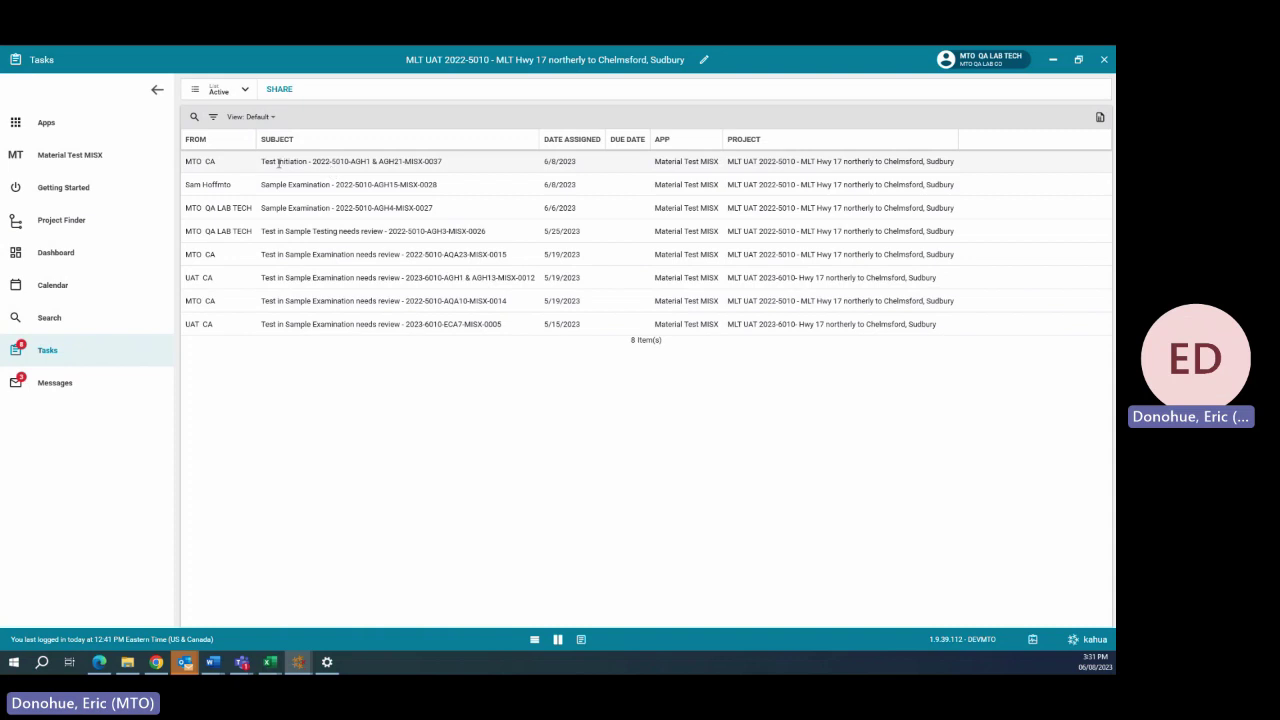
left_click(293, 162)
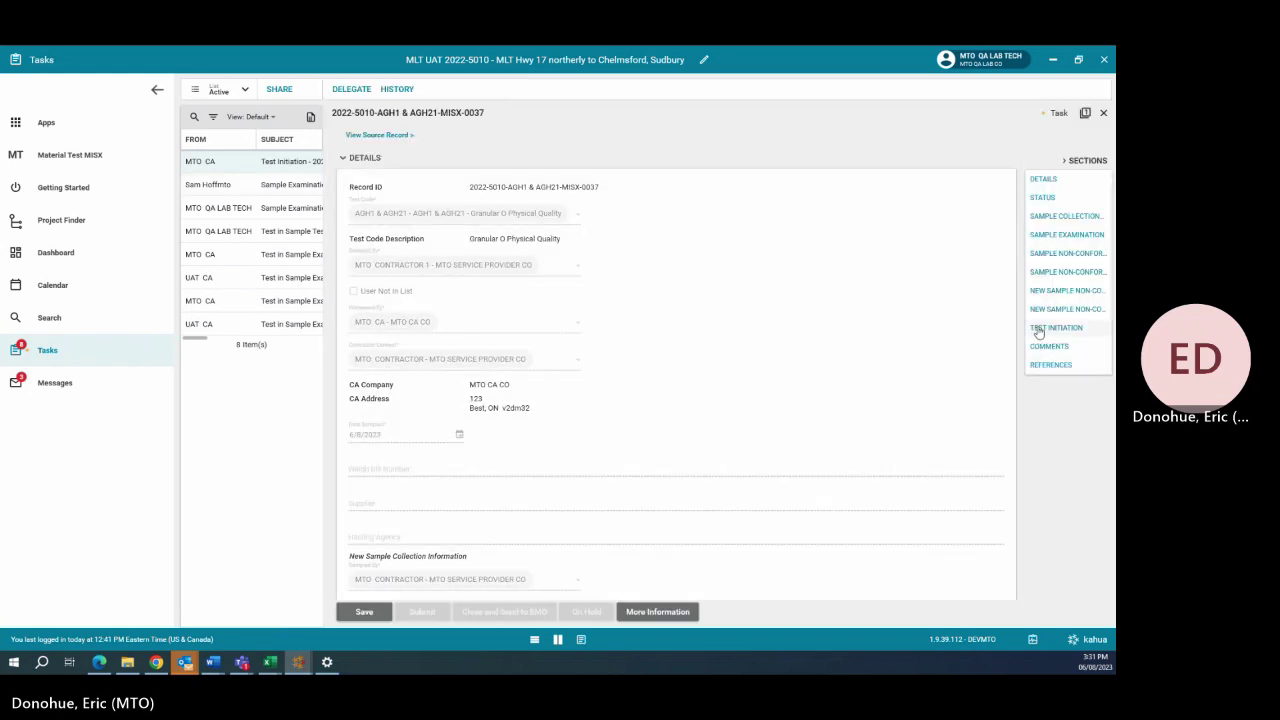
left_click(1043, 328)
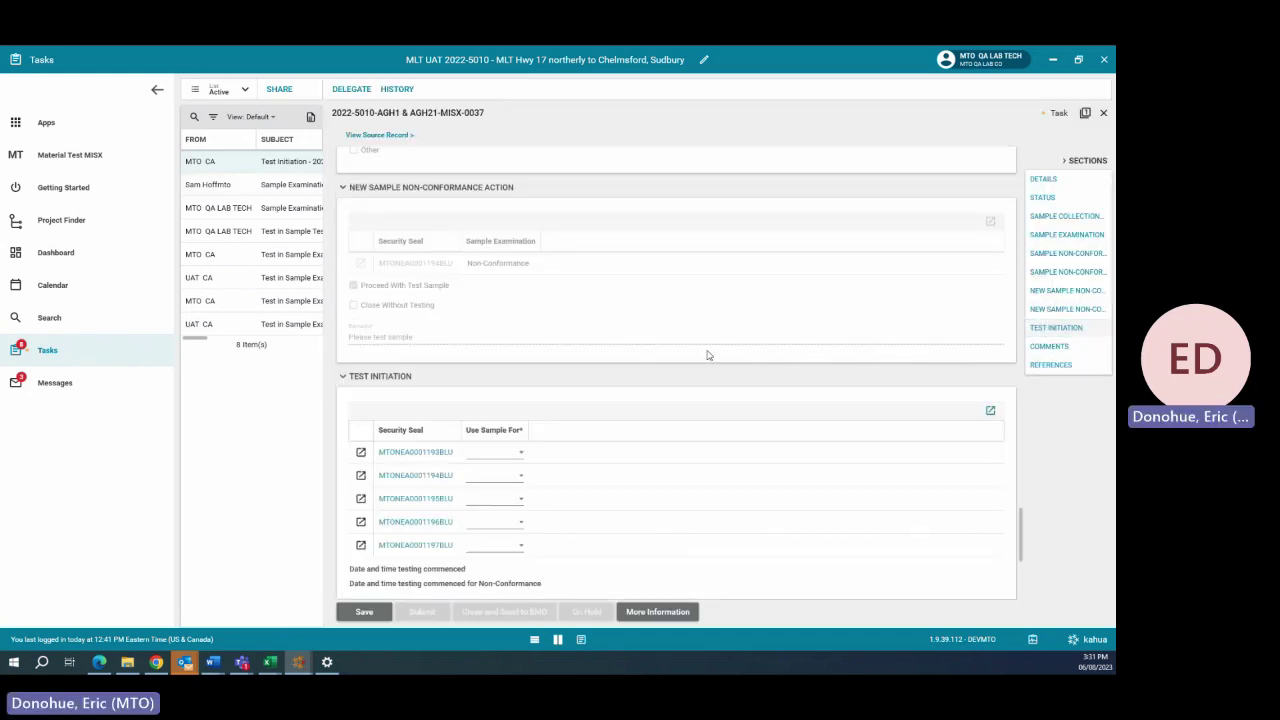
Step: Open the Use Sample For choices for security seal MTONEA0001193BLU
scroll(614, 300, "up", 1)
scroll(609, 303, "down", 3)
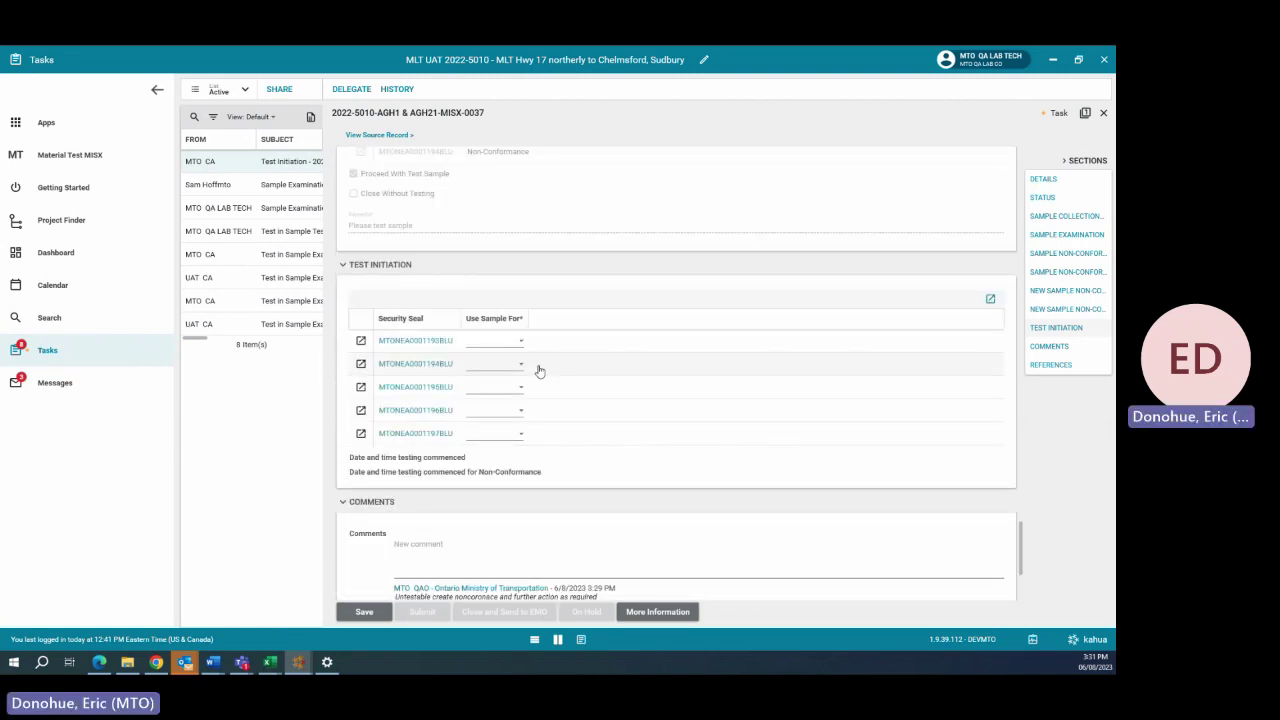
left_click(518, 342)
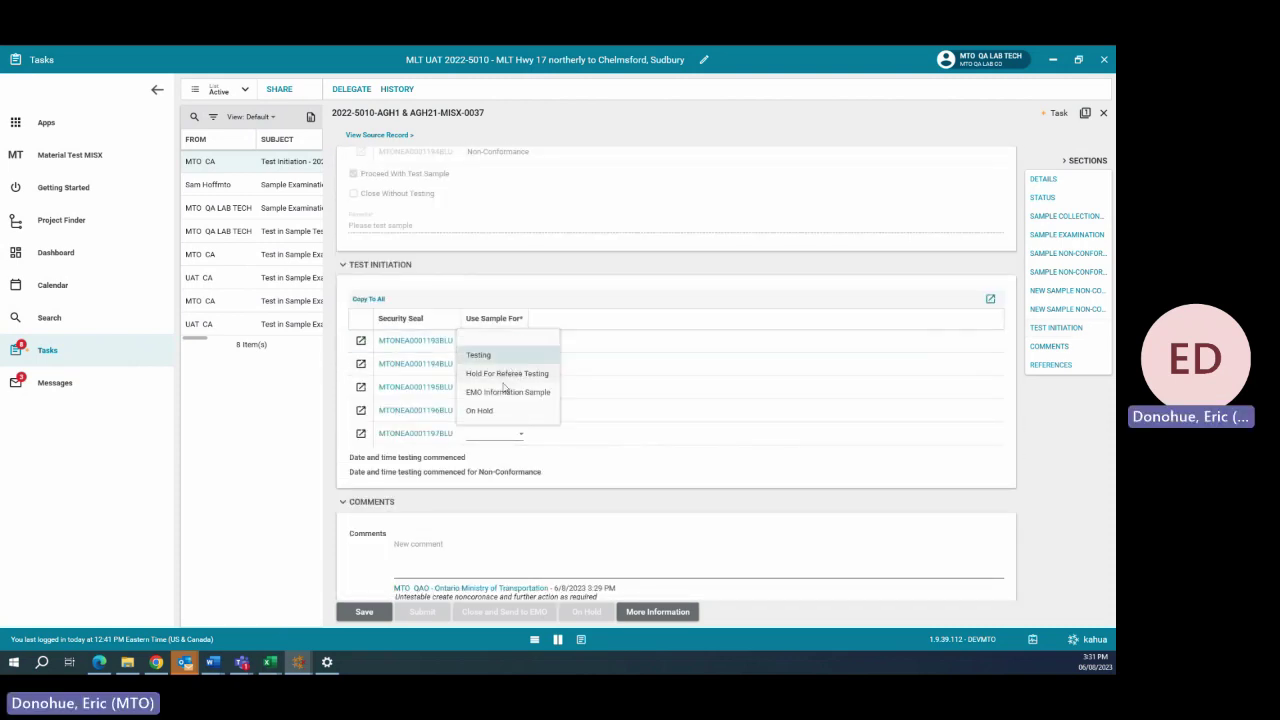